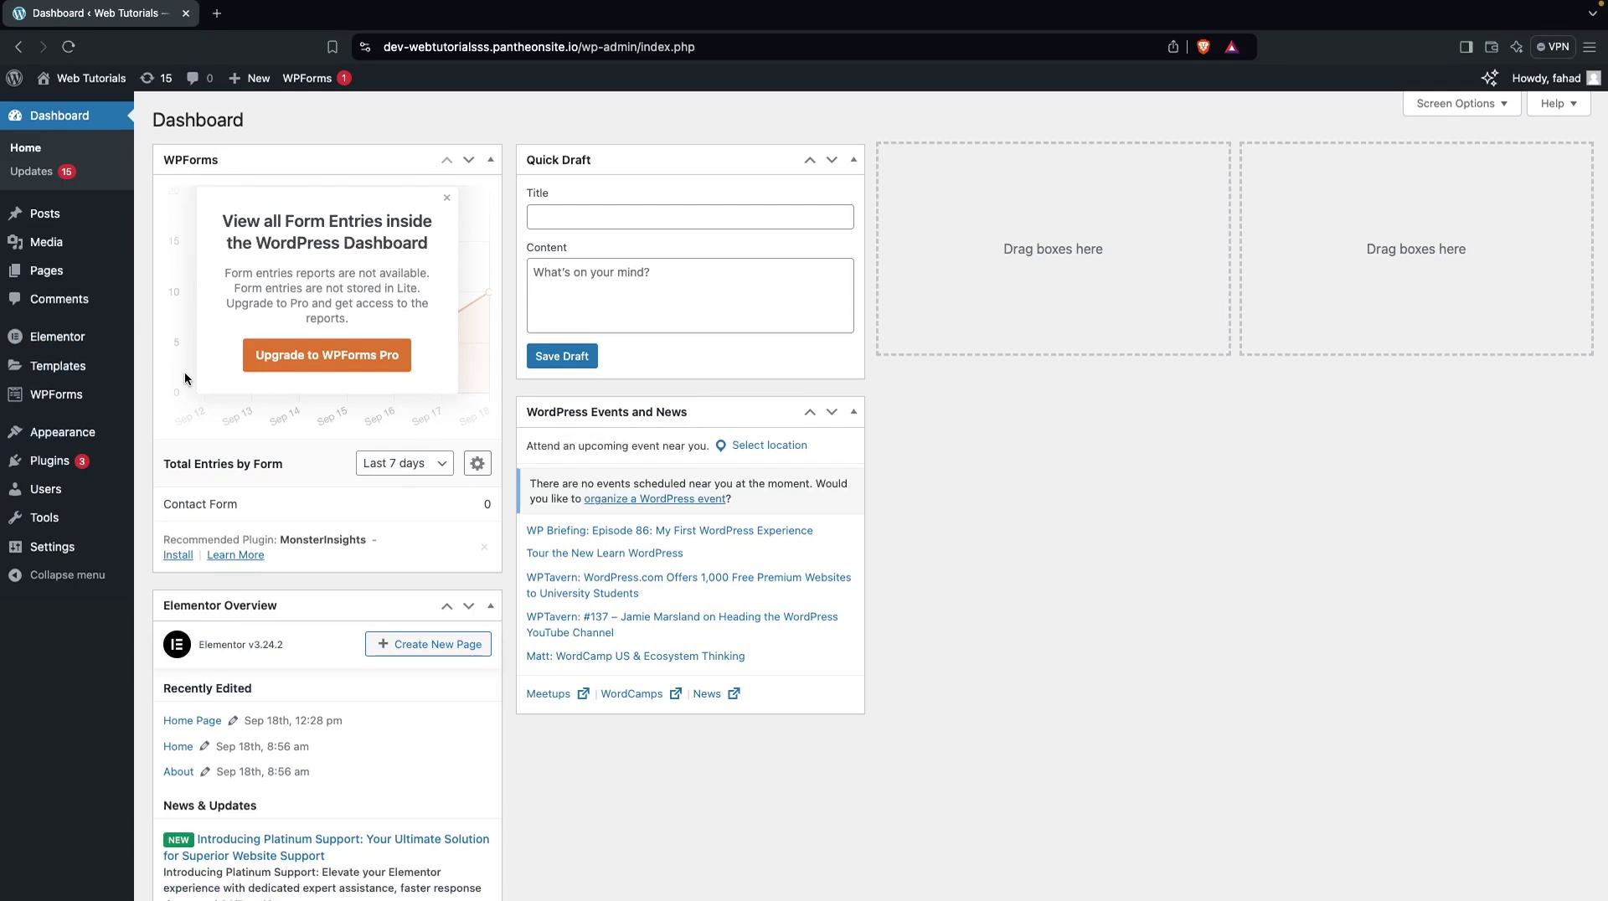
Go to Appearance > Themes to list the installed themes
mouse_move(94, 437)
click(191, 445)
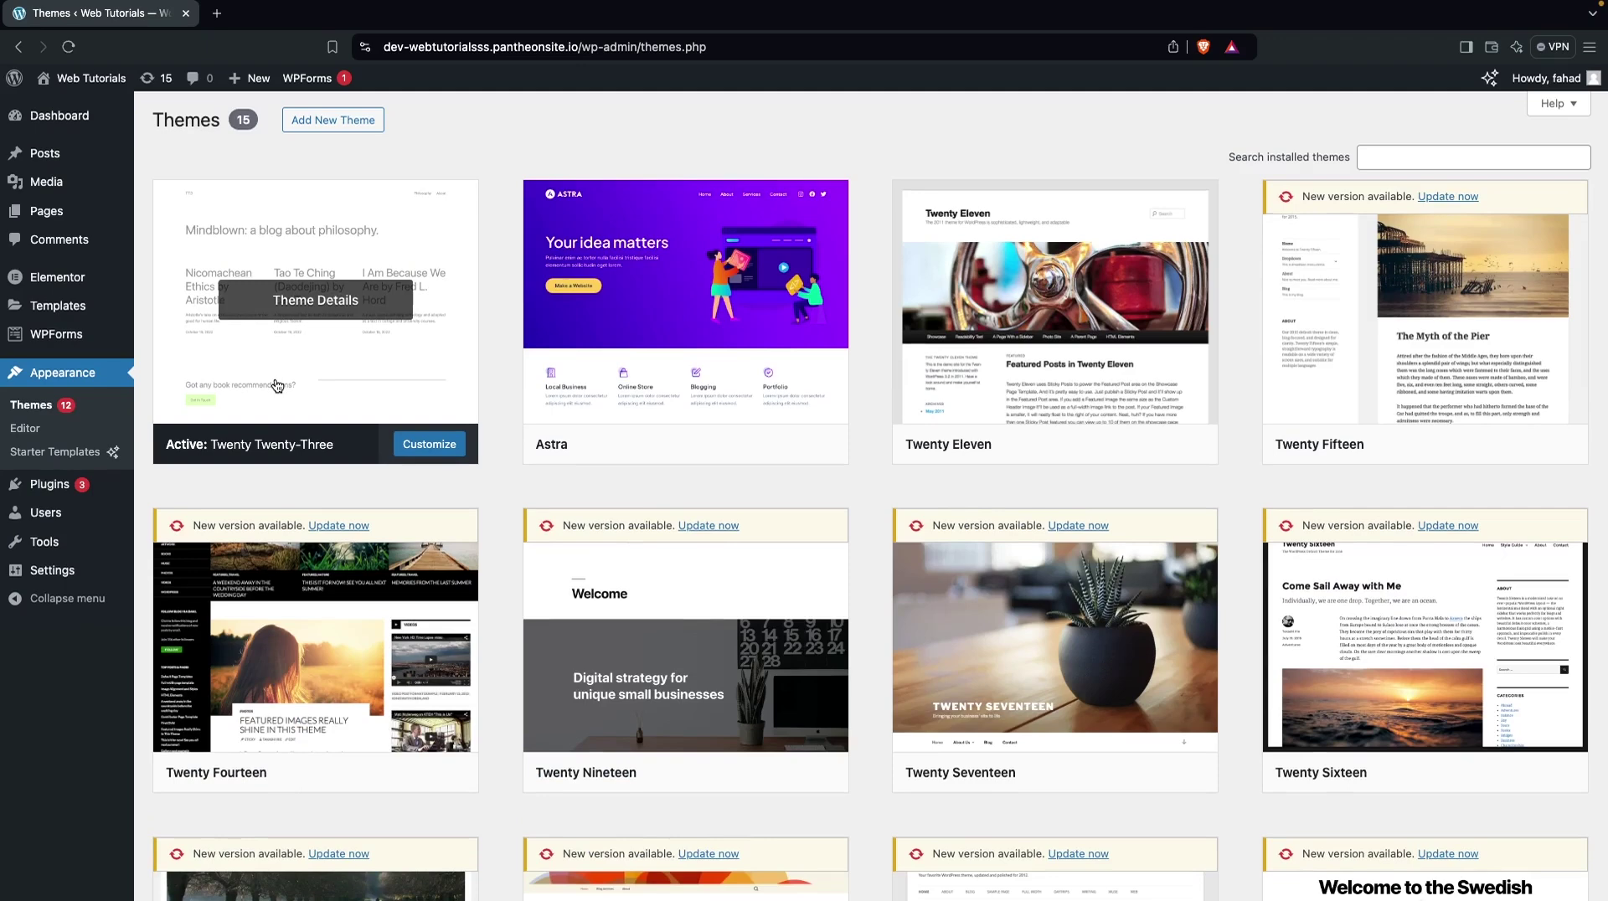
Open the active theme's home page in the site editor and preview it at mobile width
click(444, 446)
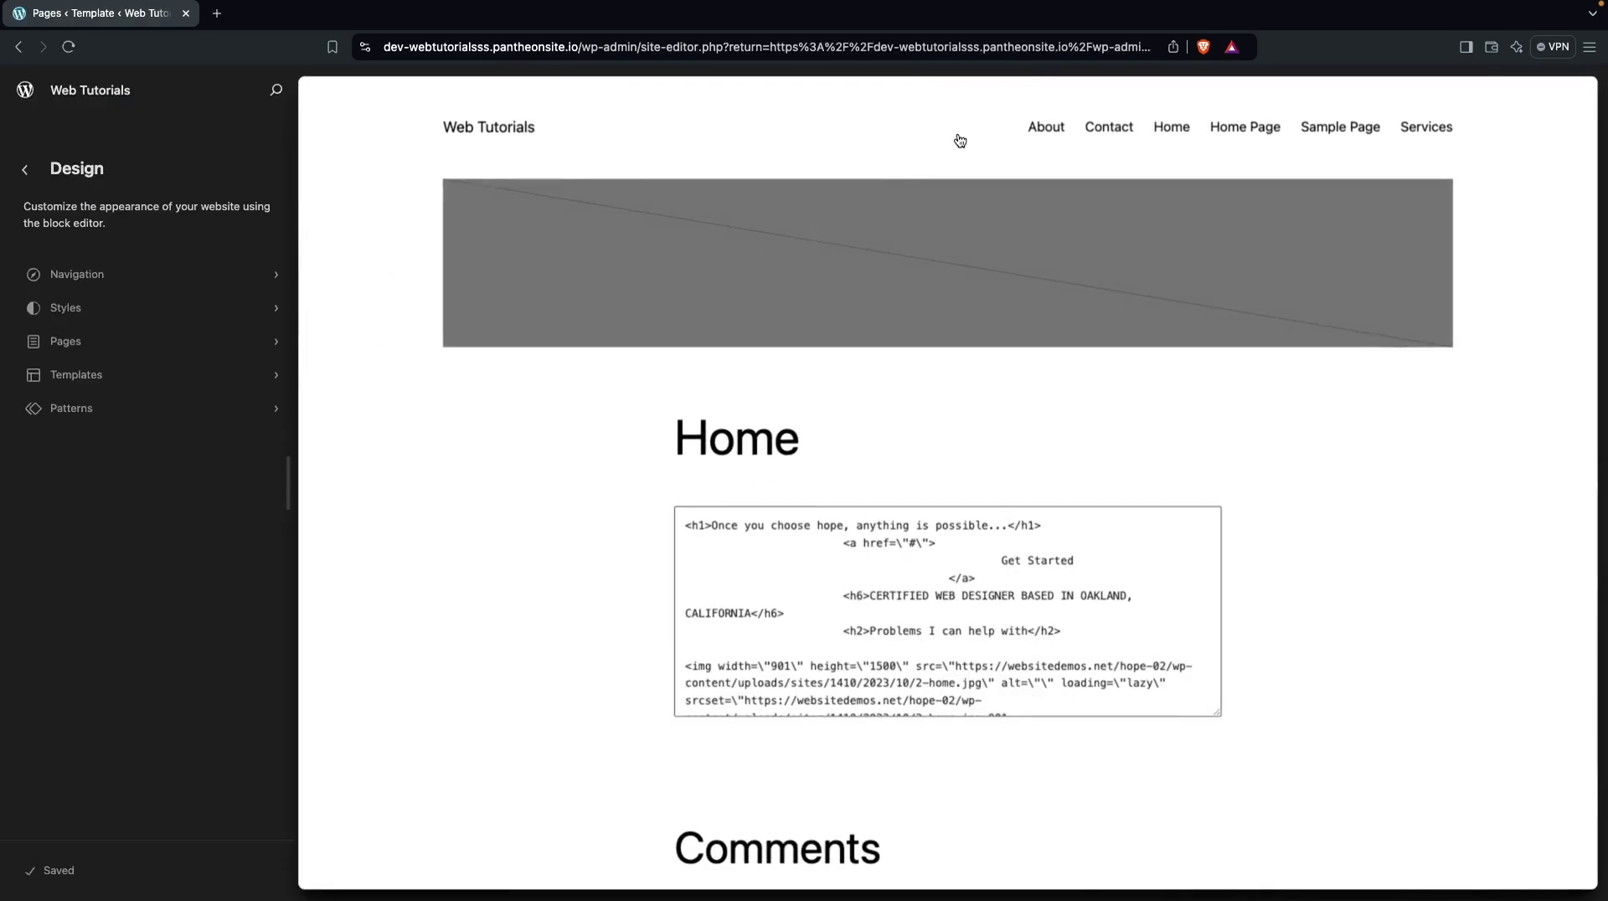
click(1001, 113)
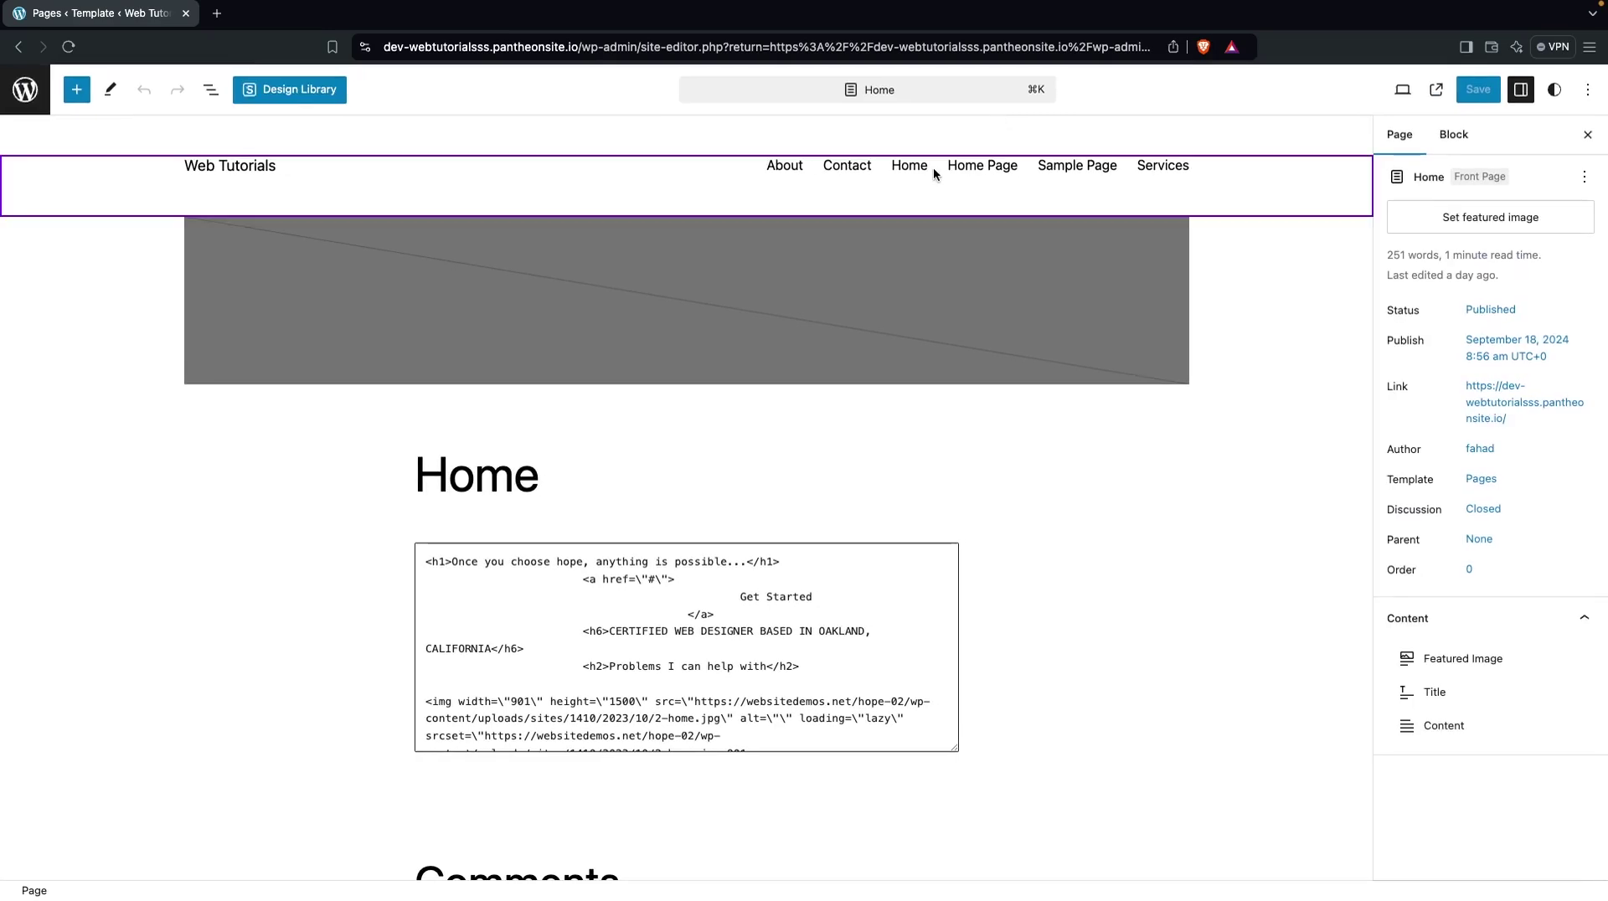
click(933, 168)
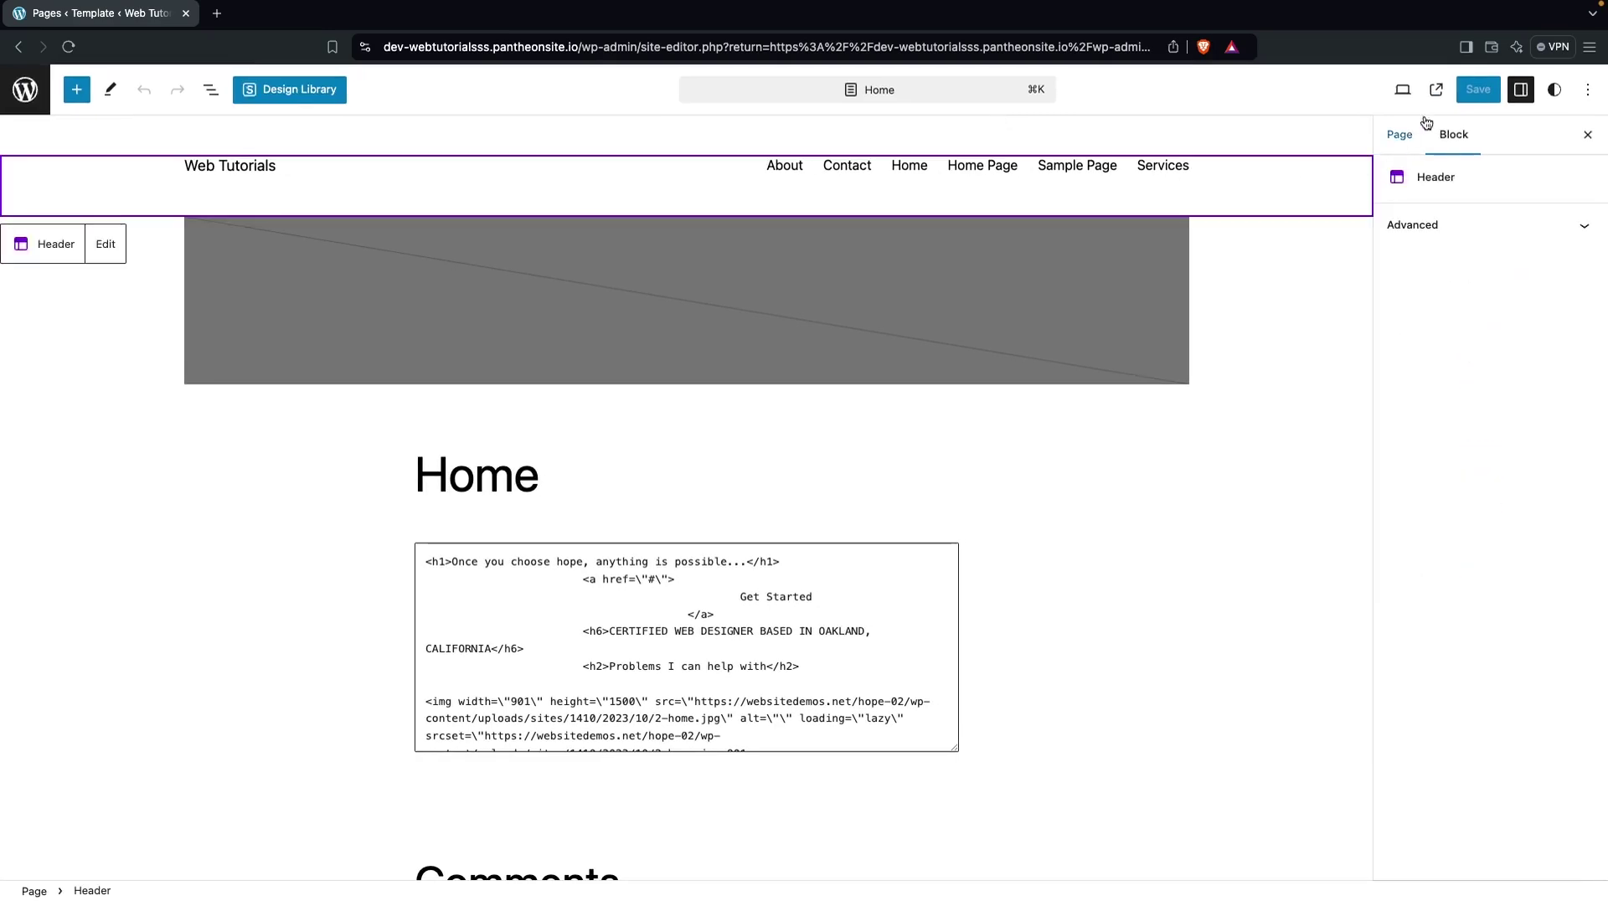
click(1404, 92)
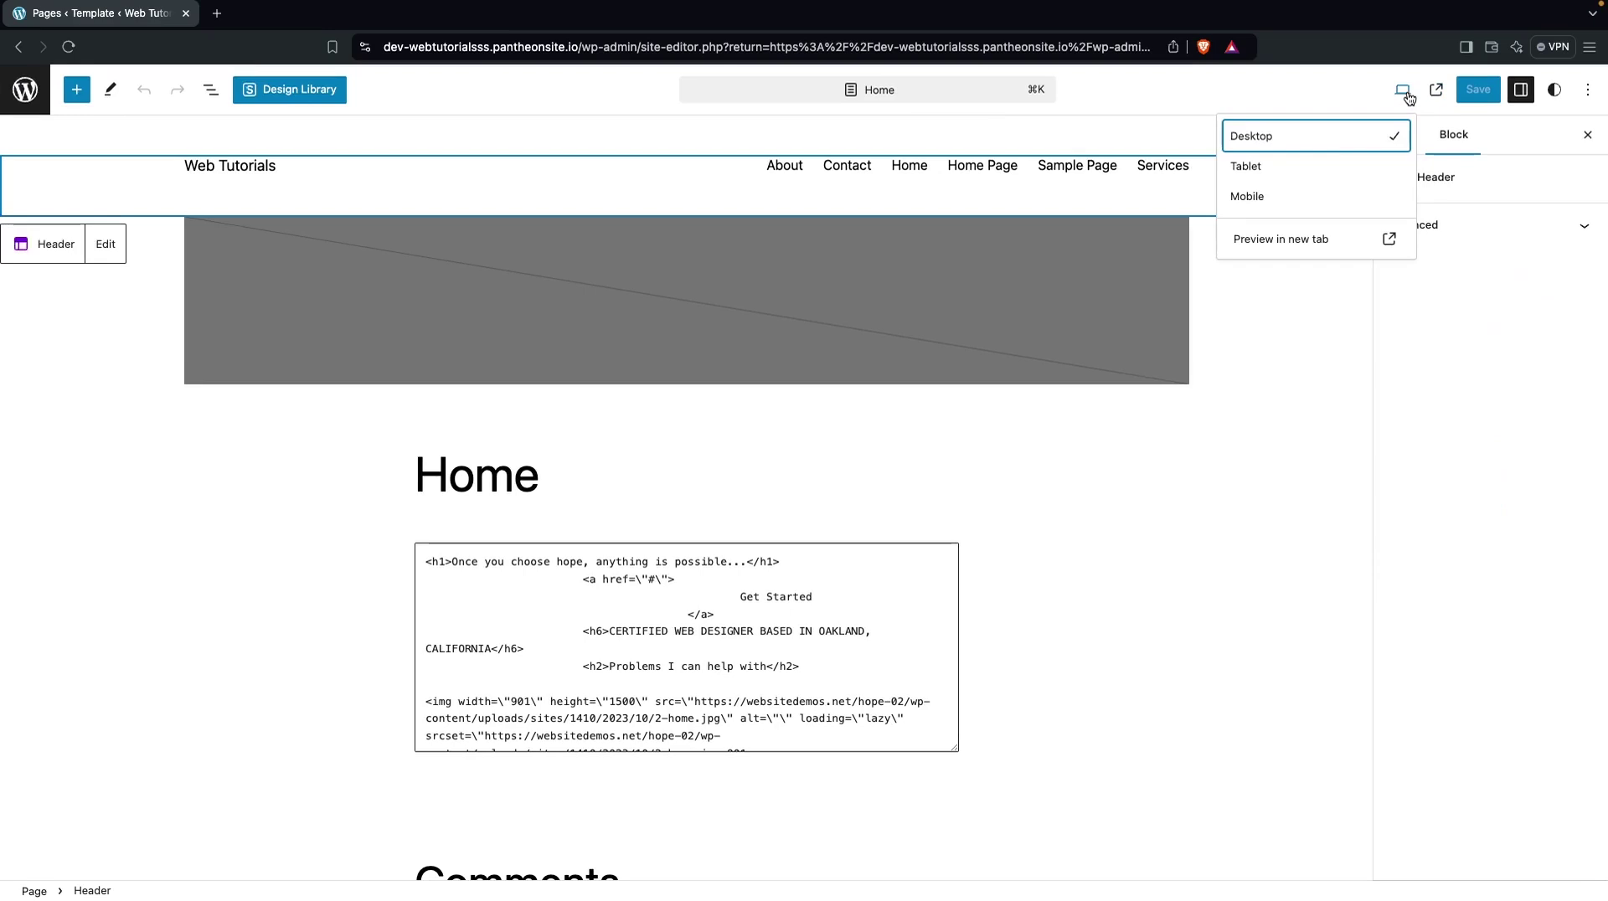
click(1289, 199)
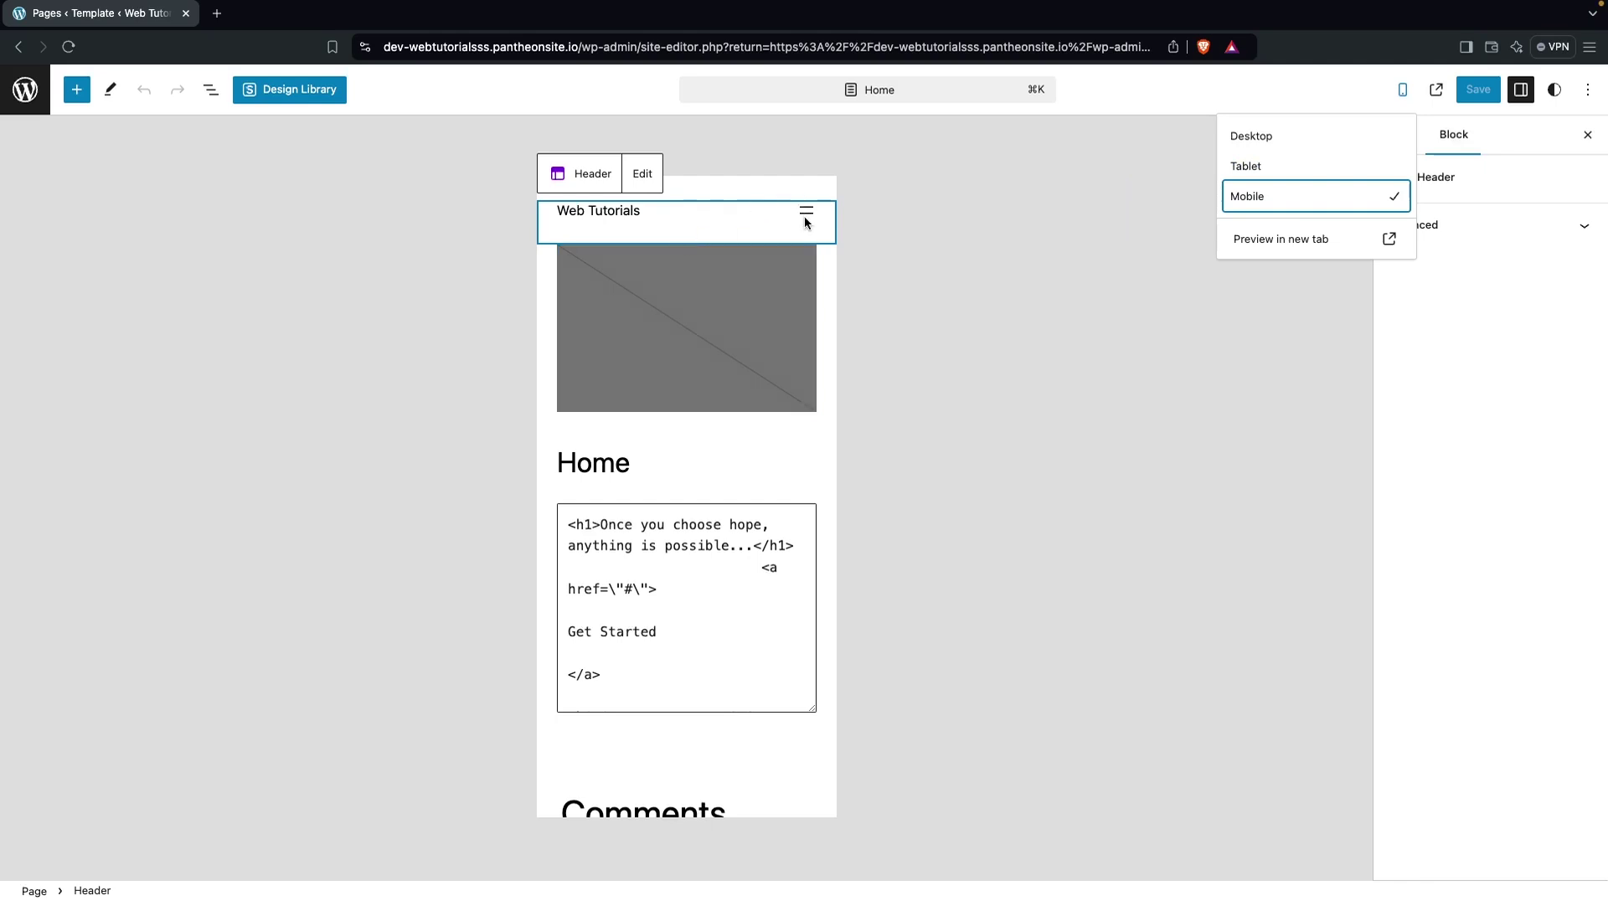
Select the Header template part and open it for editing on its own
click(583, 220)
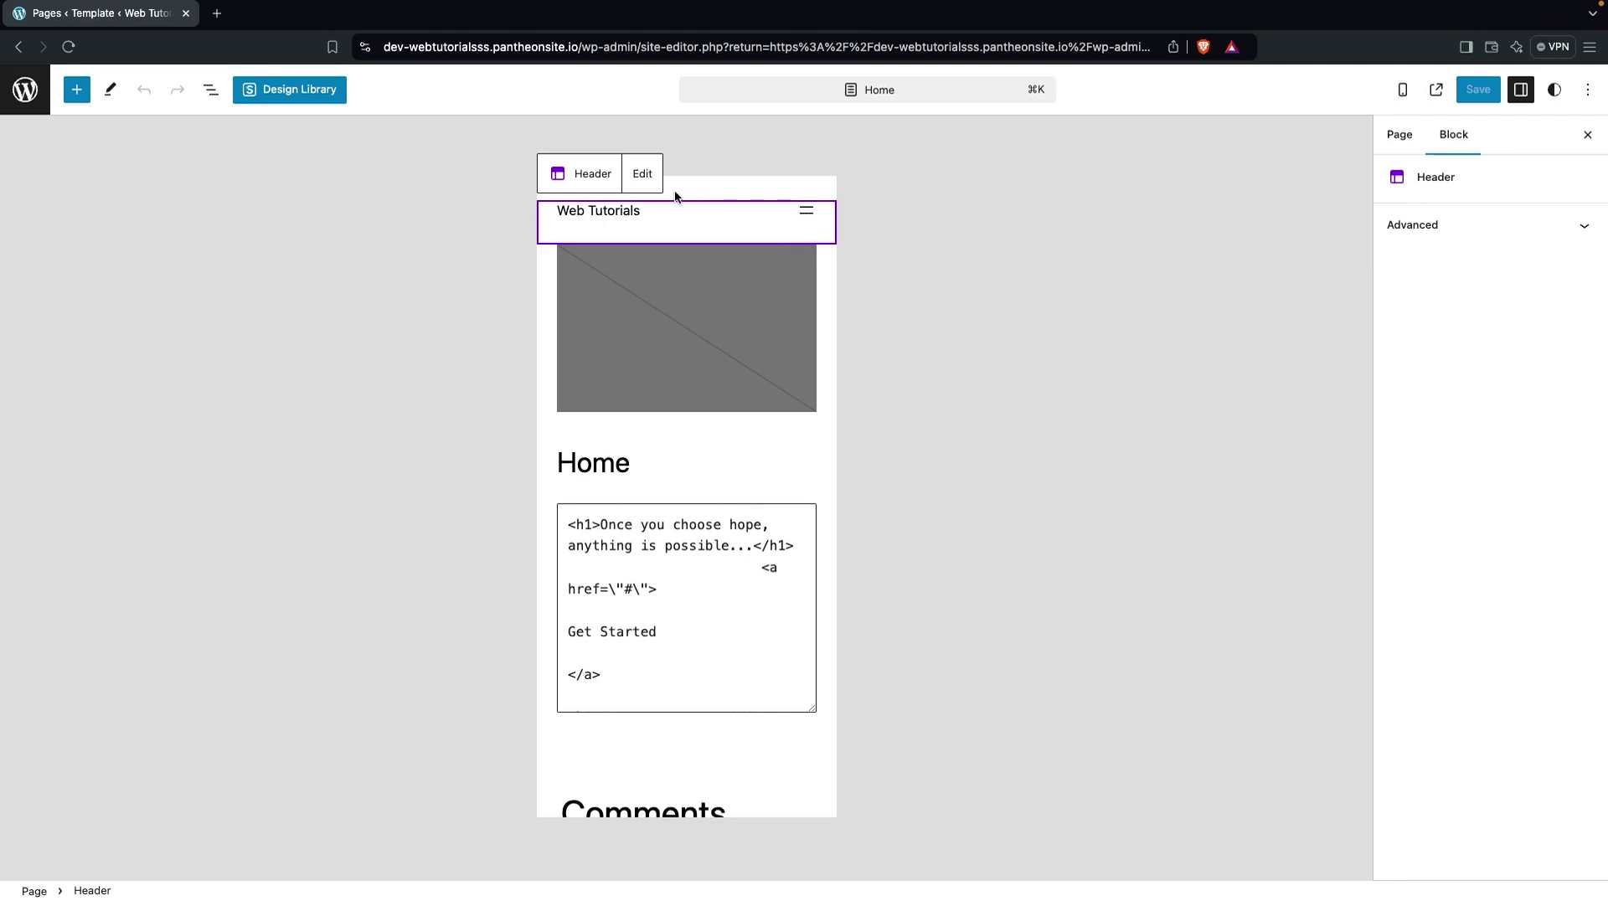
click(739, 274)
click(628, 209)
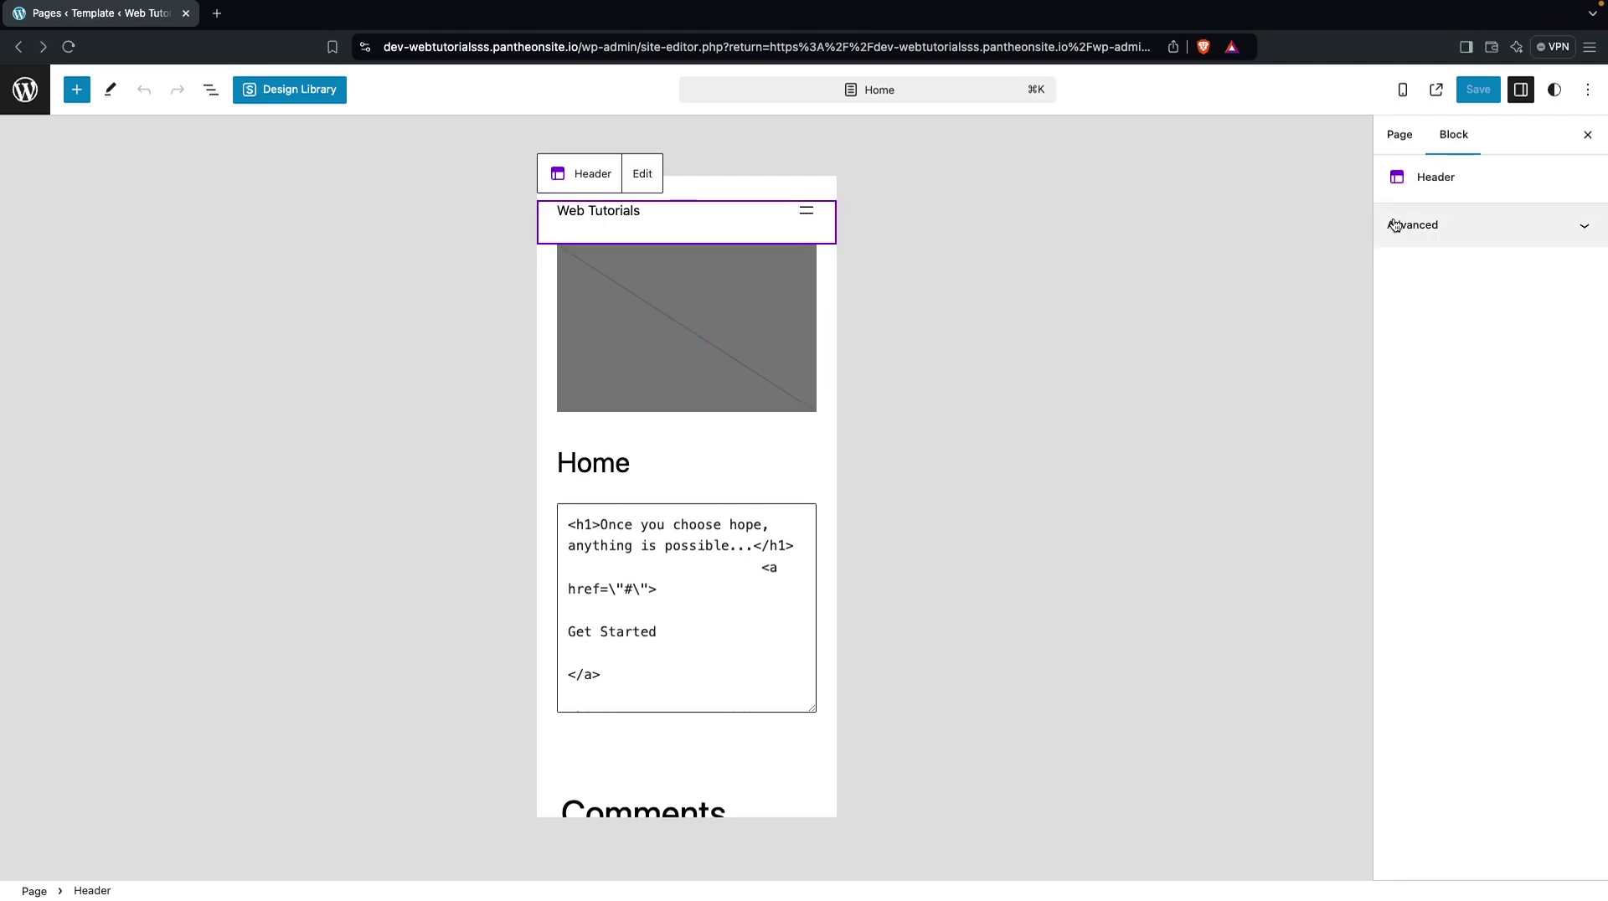
click(1462, 226)
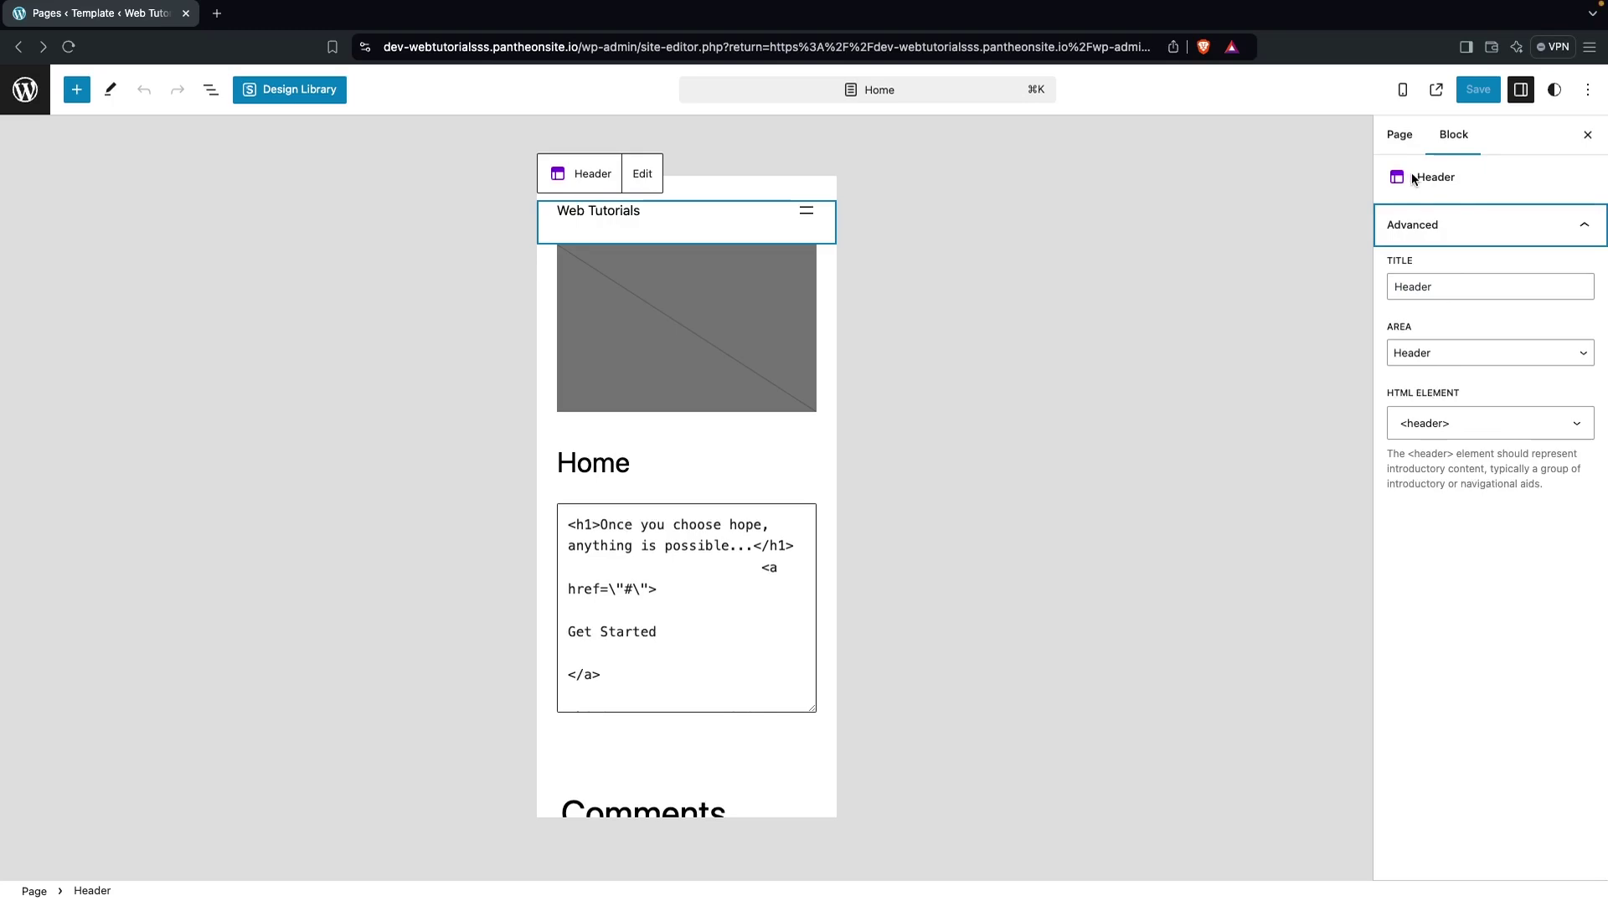
click(1397, 141)
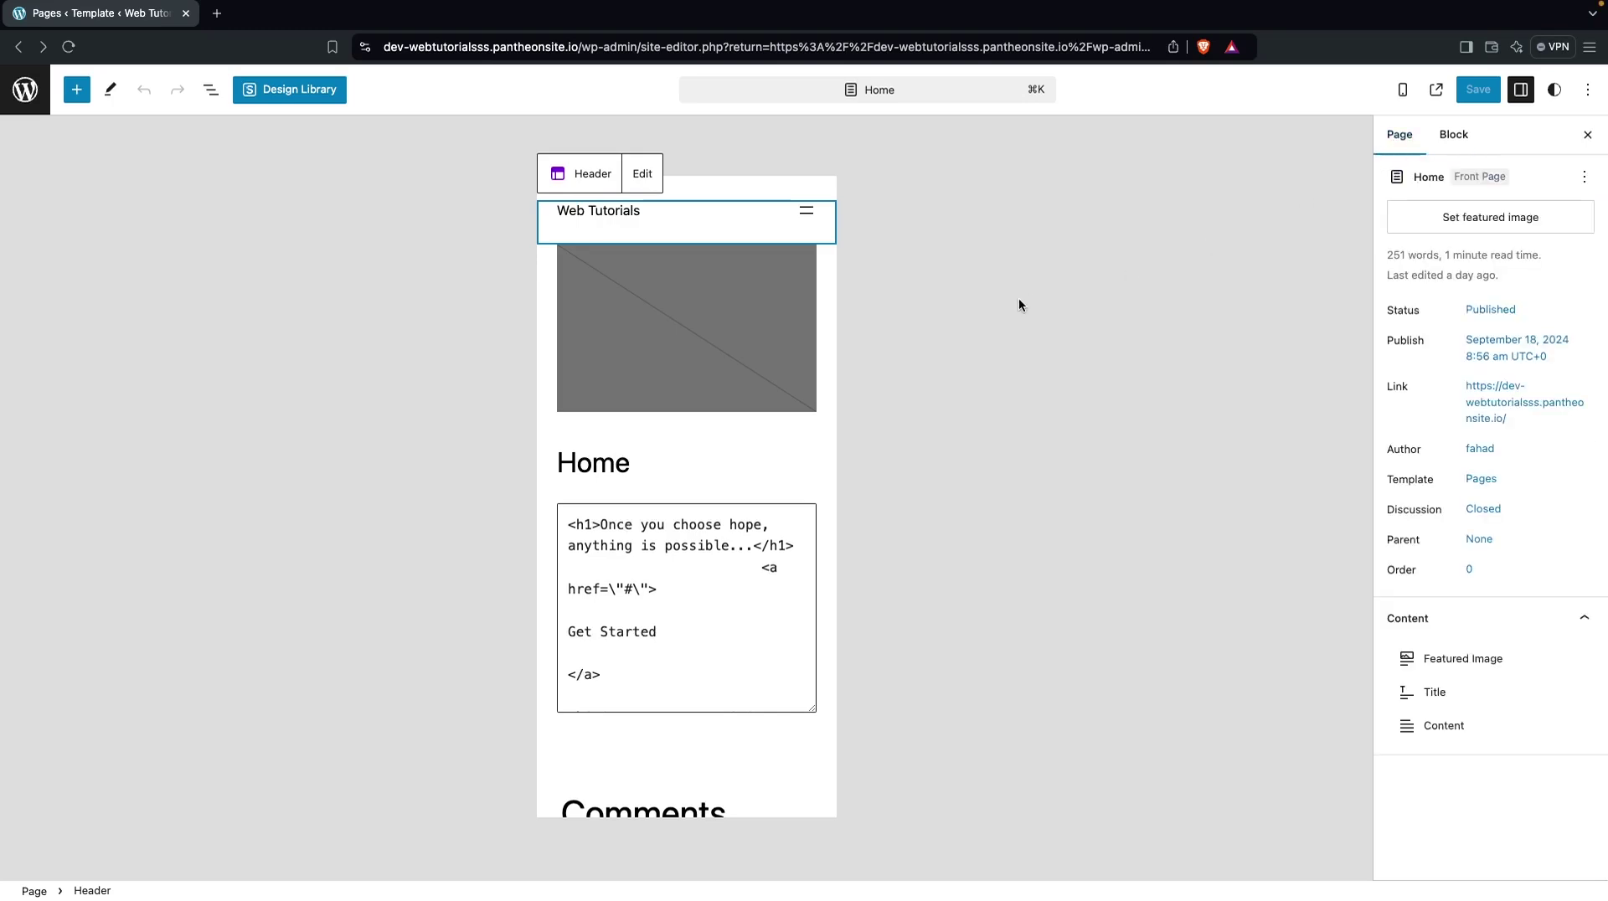
click(586, 171)
click(650, 175)
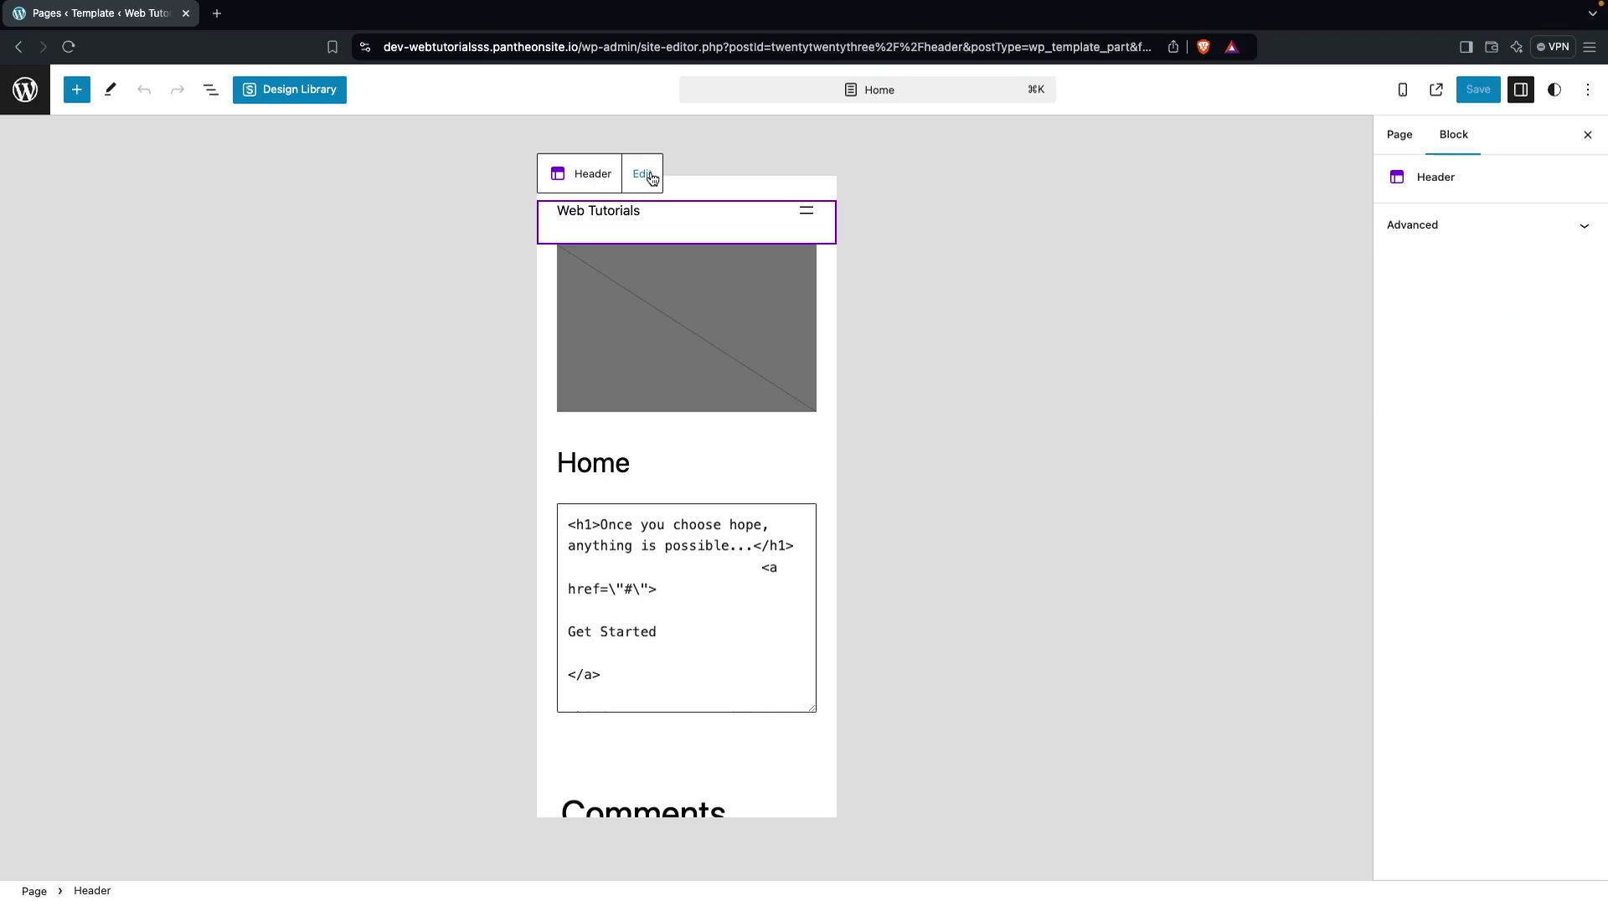
Give the navigation menu toggle the three-line icon, keeping Overlay Menu on Mobile
click(623, 217)
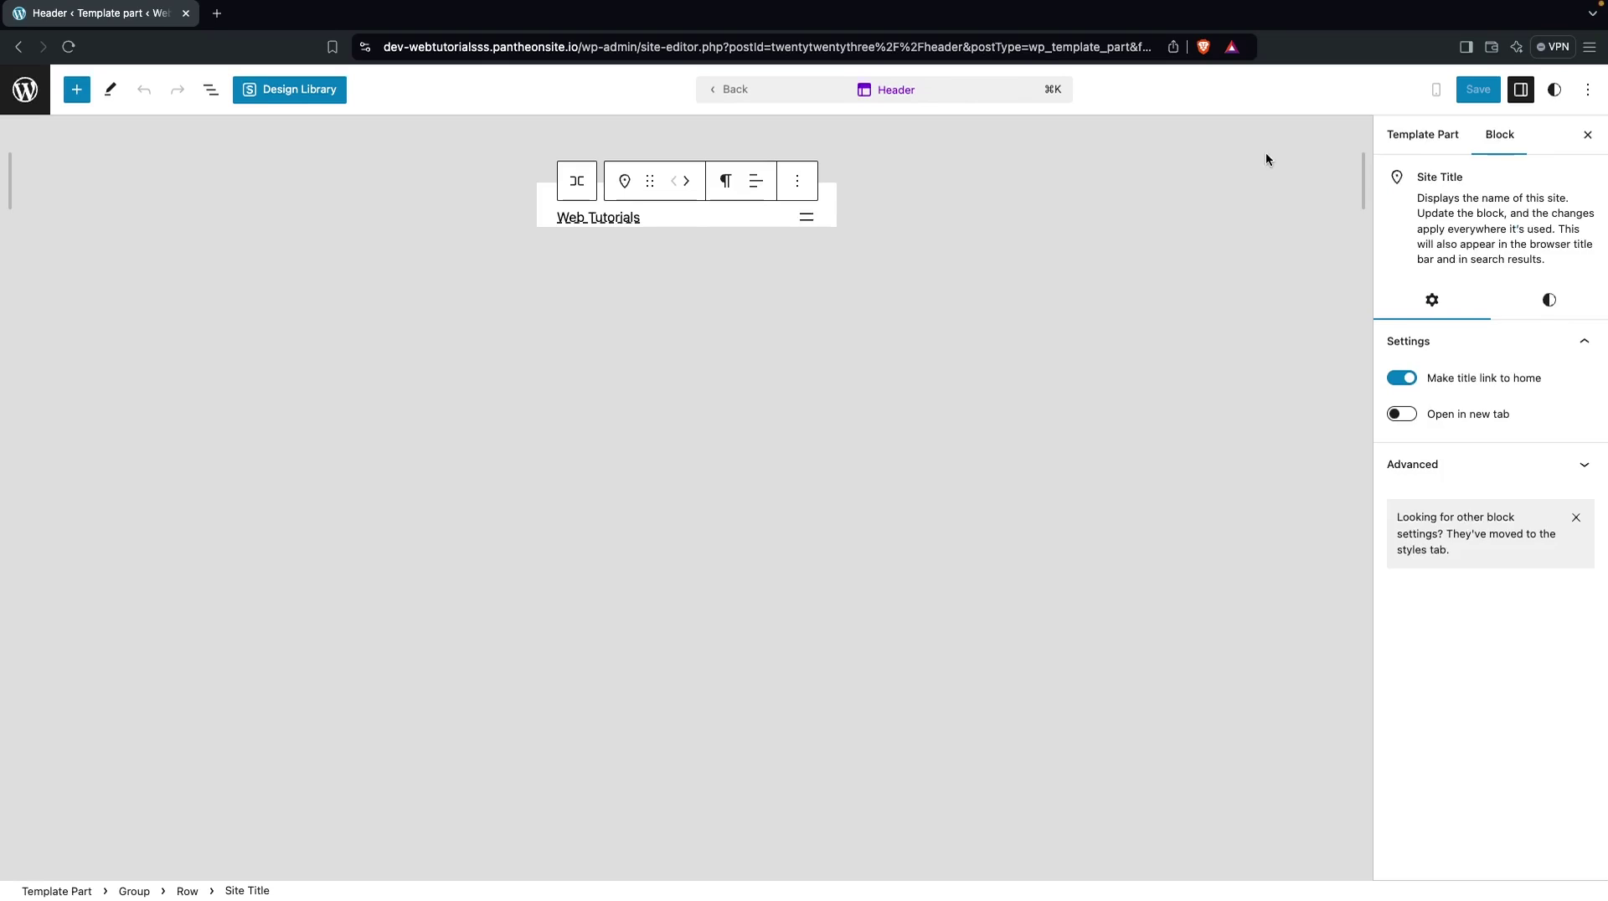
click(809, 218)
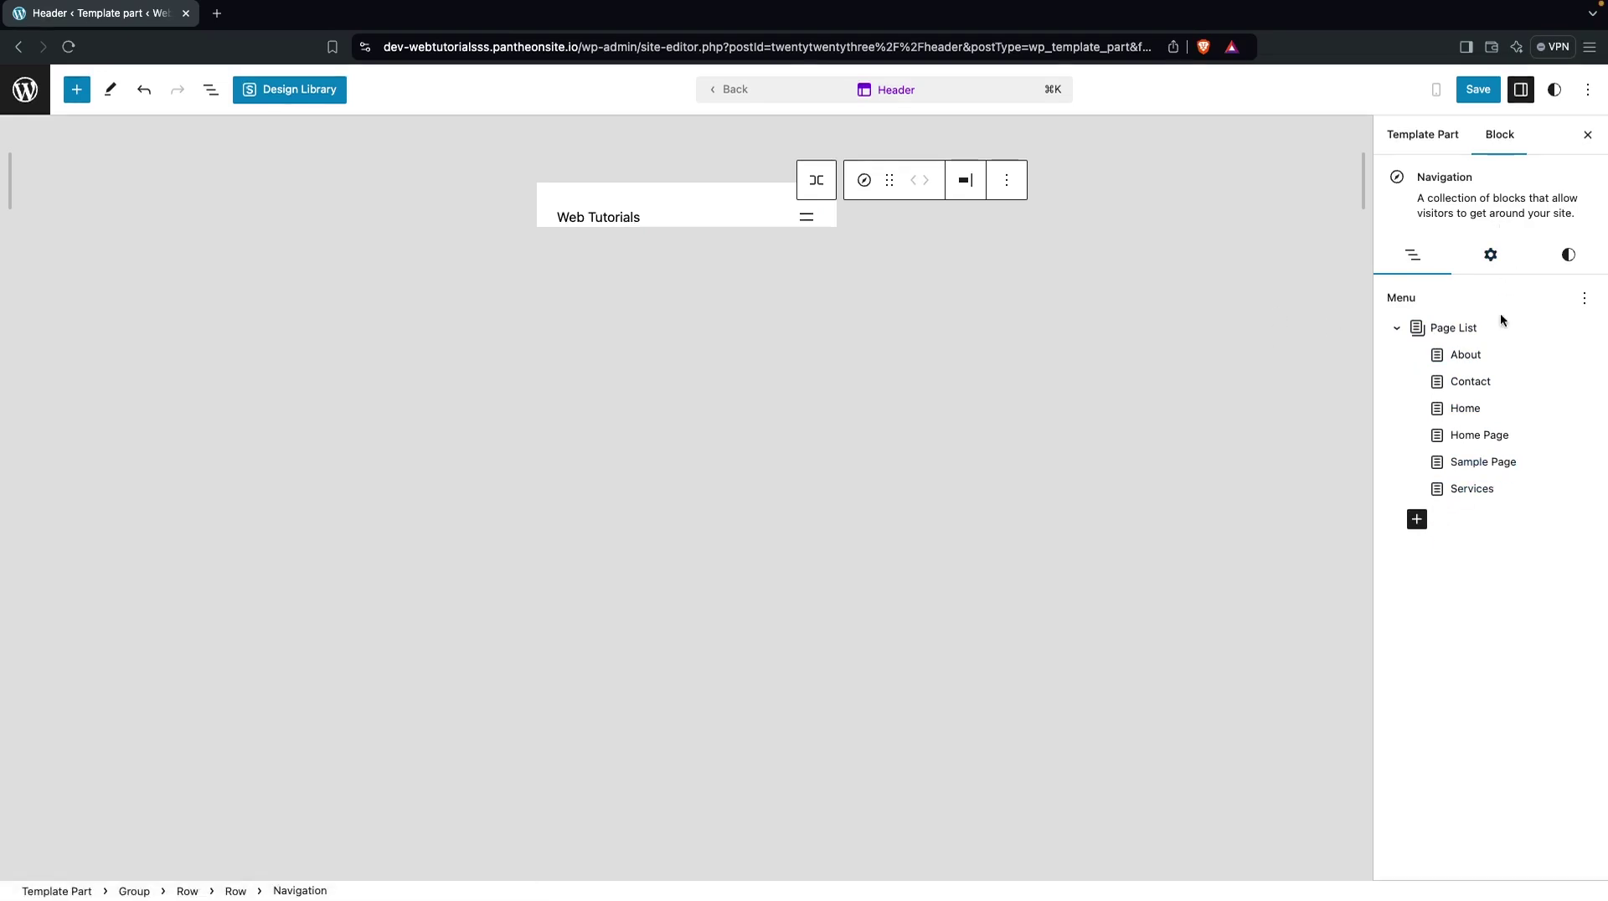
click(1491, 261)
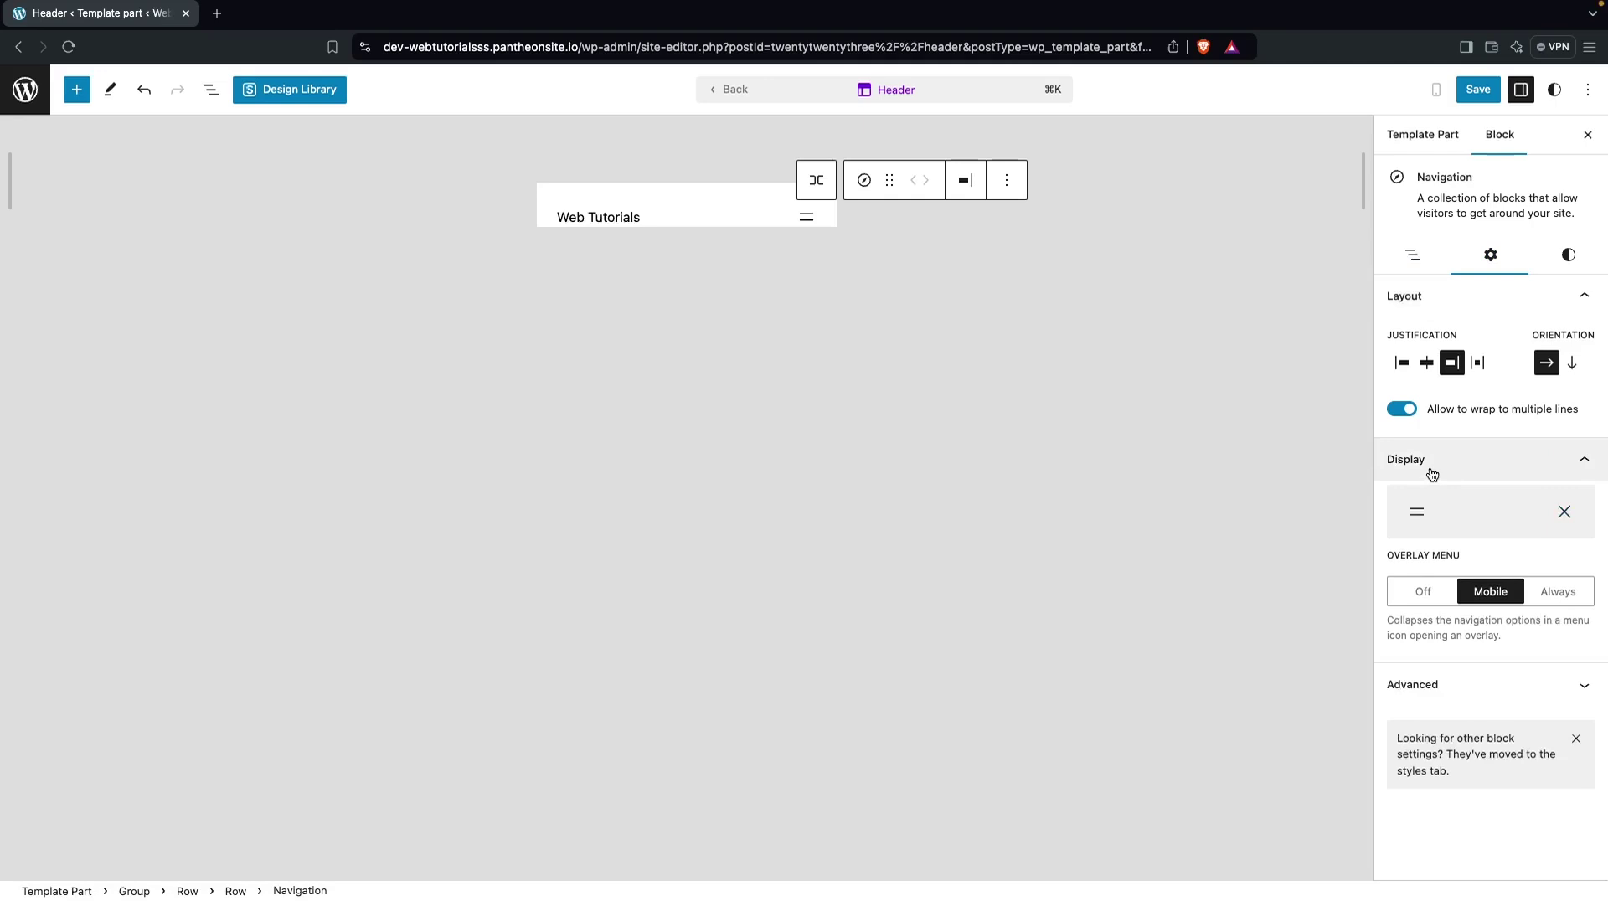
click(1442, 512)
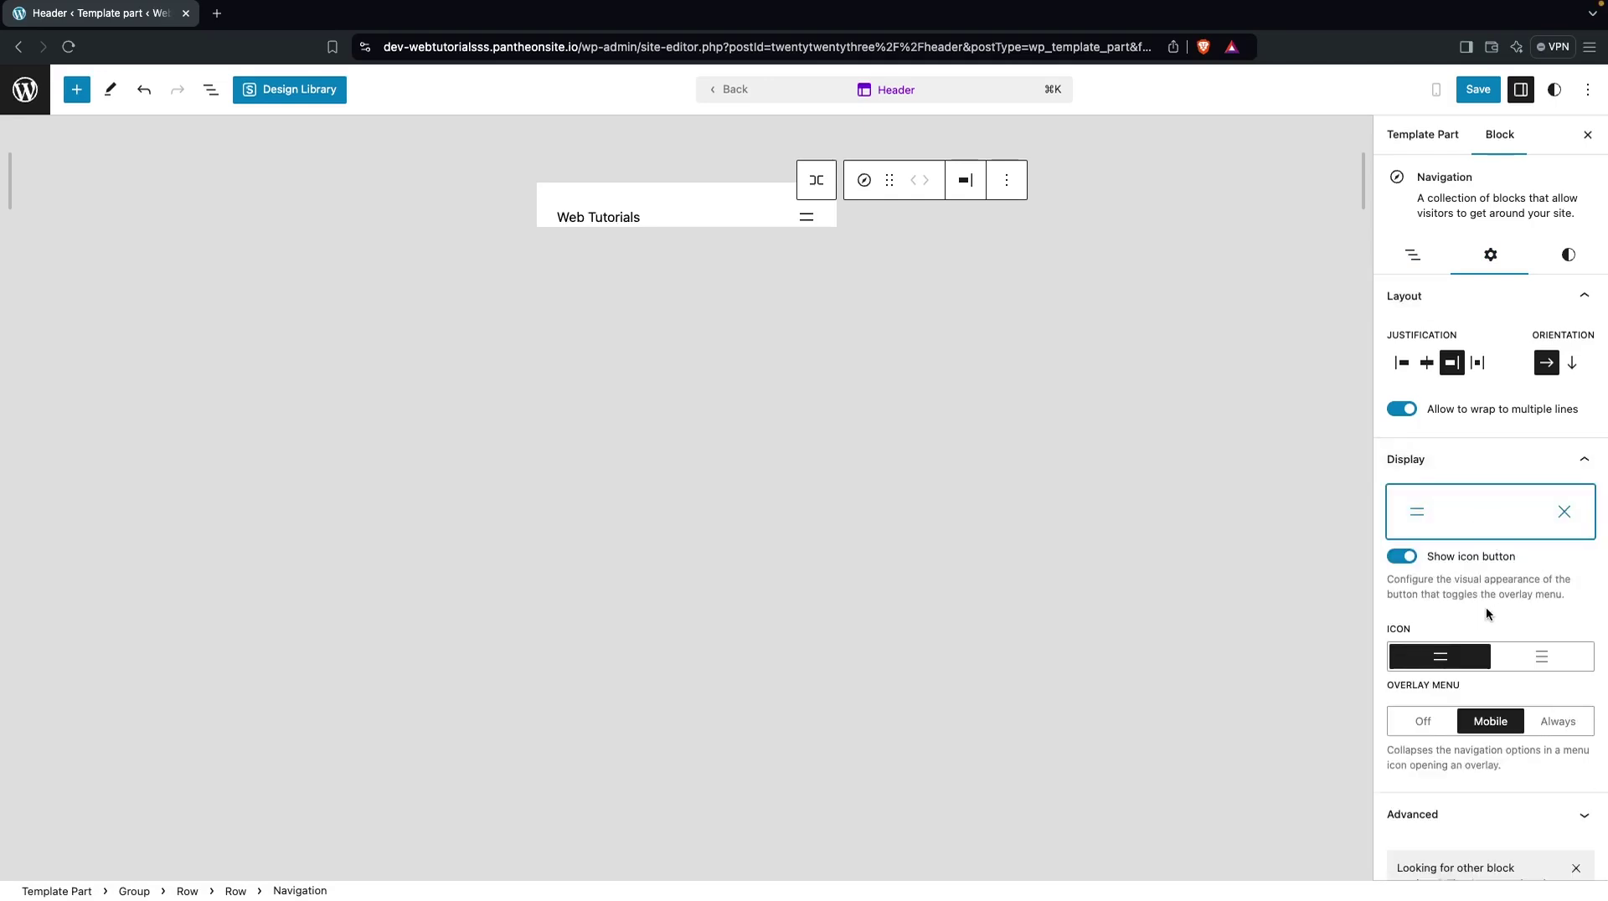
click(1543, 661)
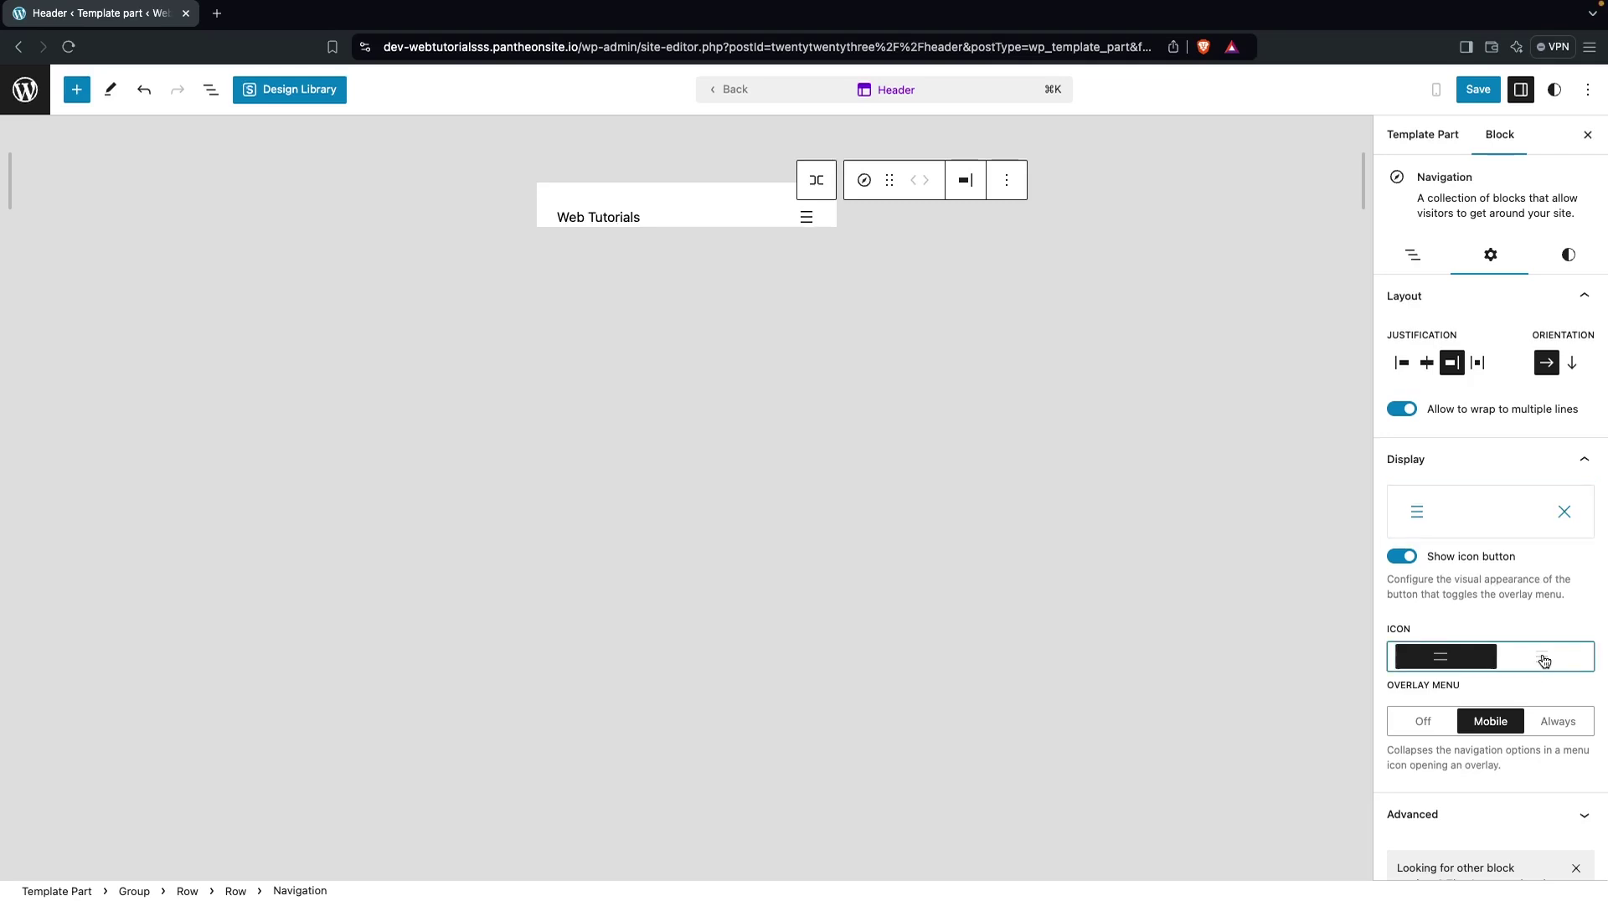
scroll(1421, 695, down, 1)
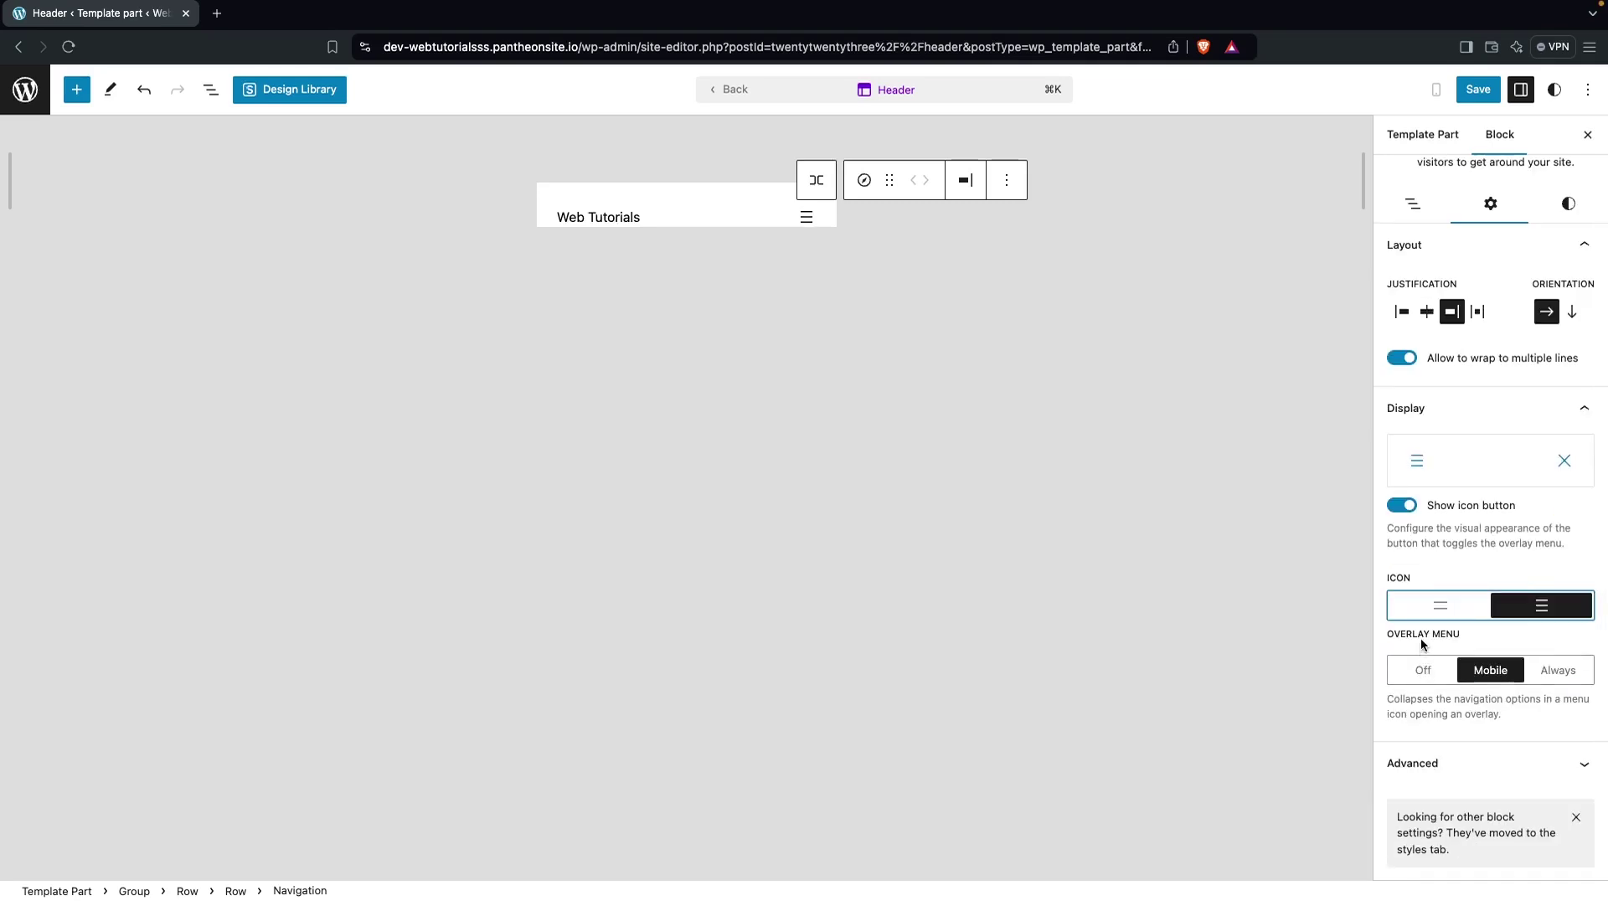
click(1569, 672)
click(1489, 680)
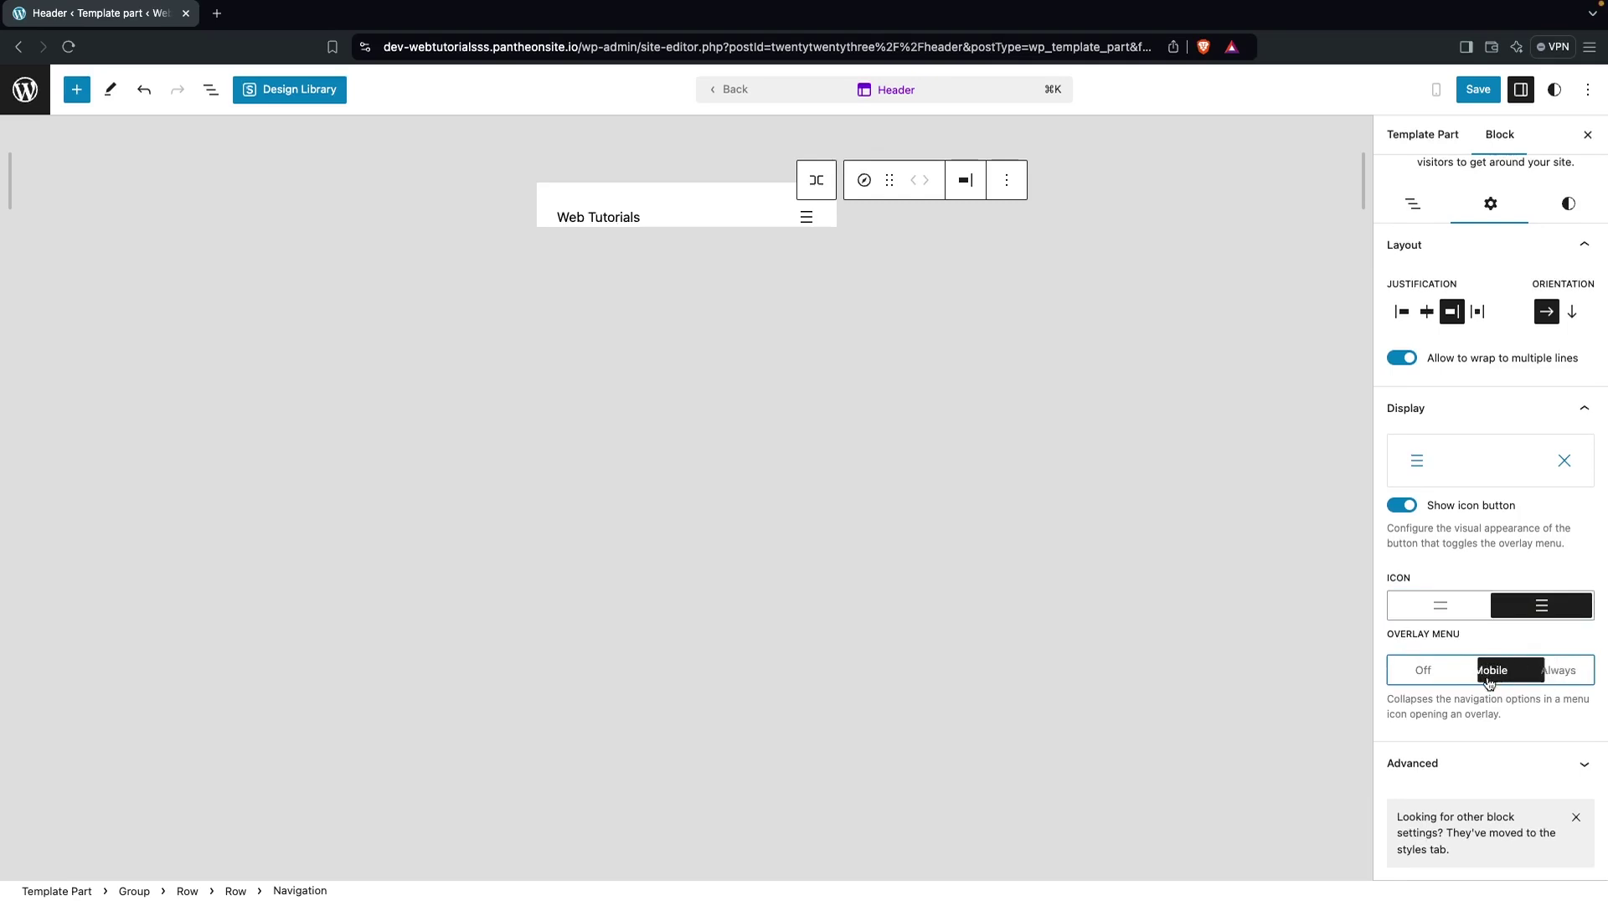
Check the navigation's Styles text colour choices, leaving them unchanged
scroll(1489, 726, up, 1)
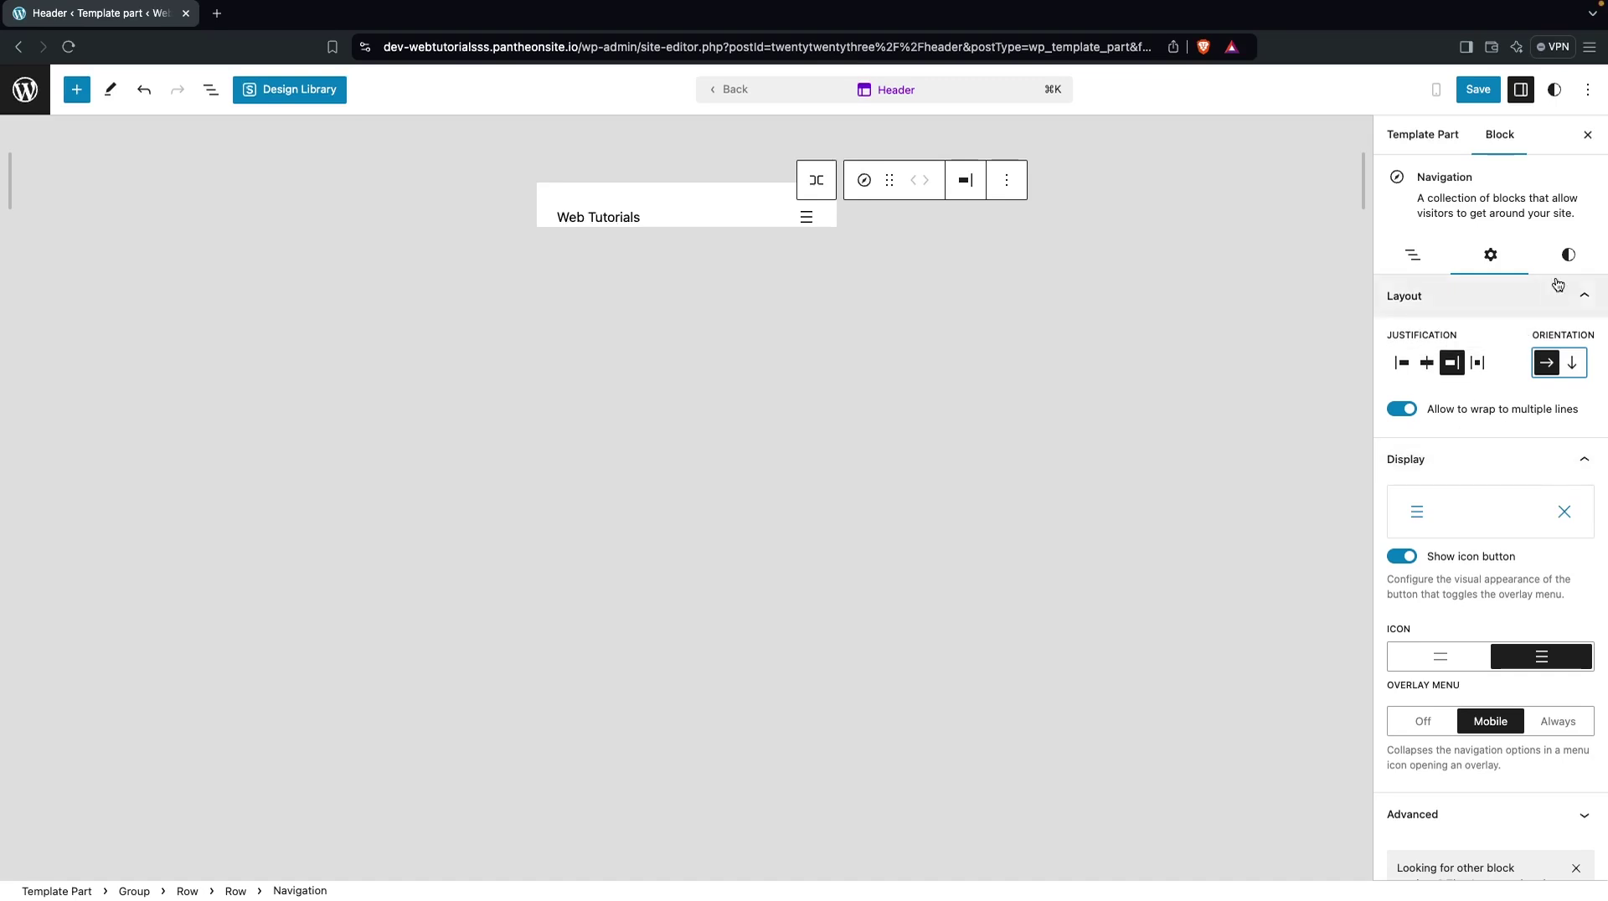
click(1569, 256)
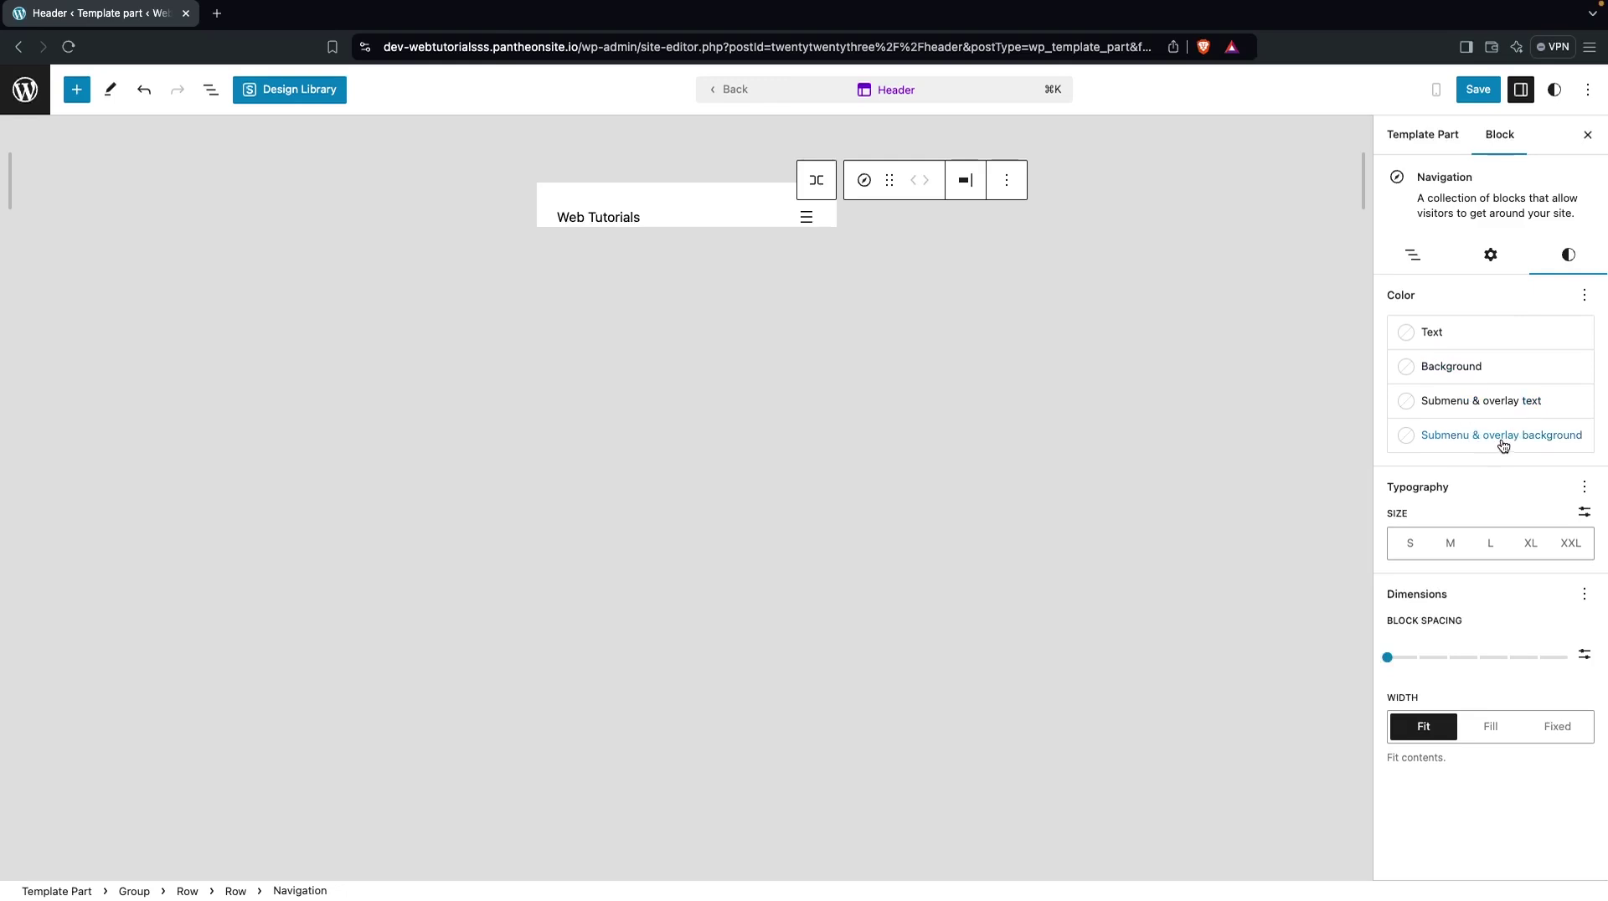
click(1436, 333)
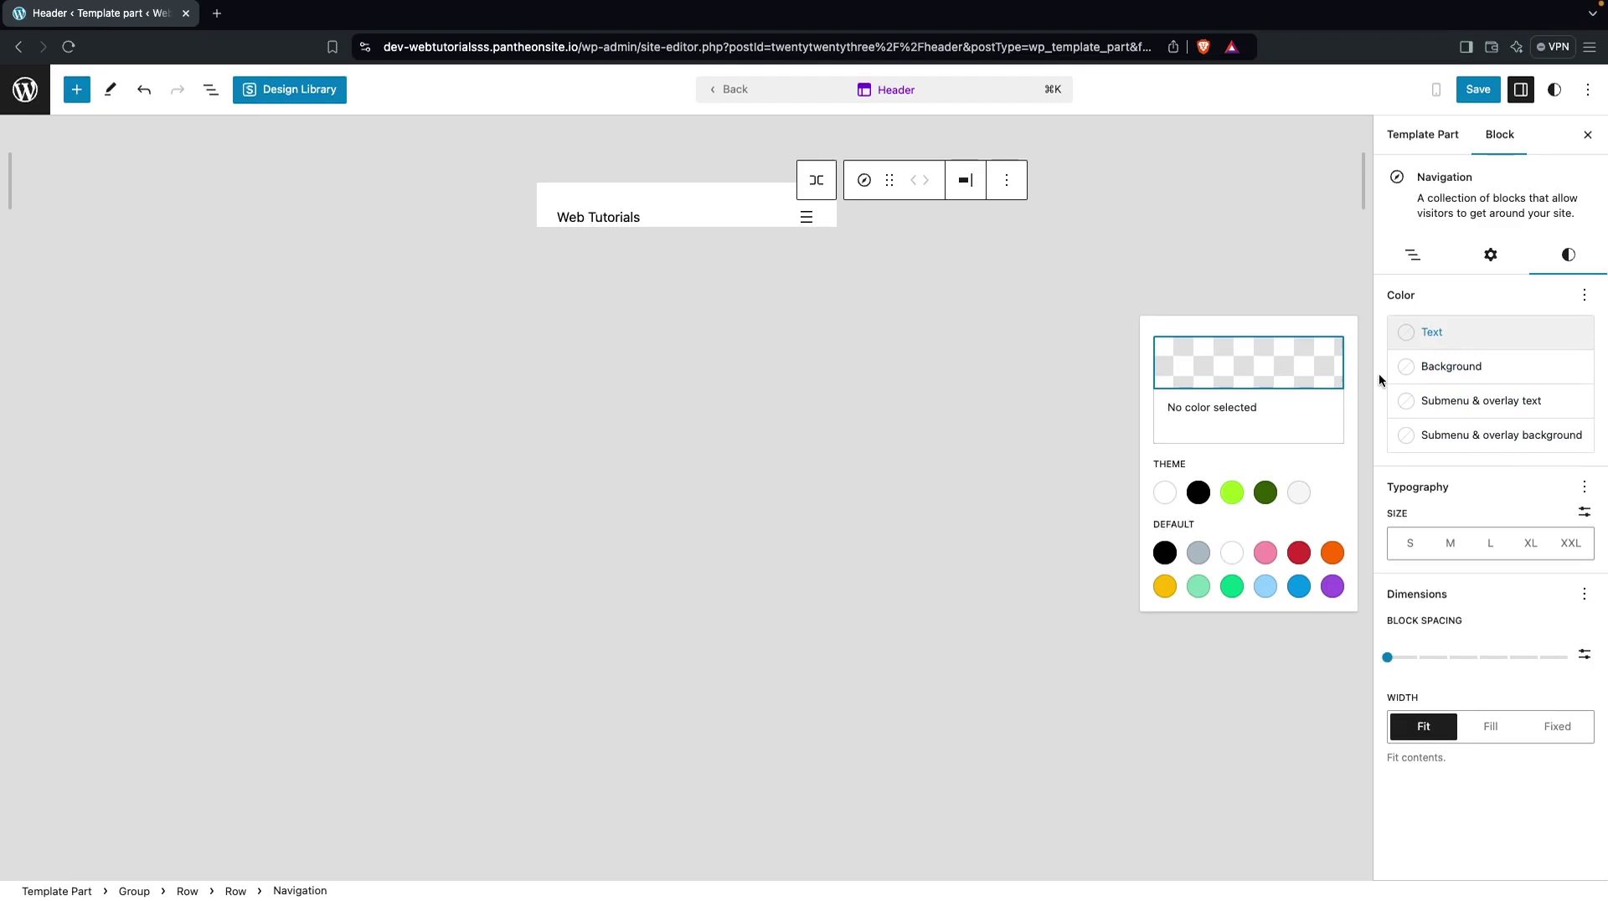
click(1497, 489)
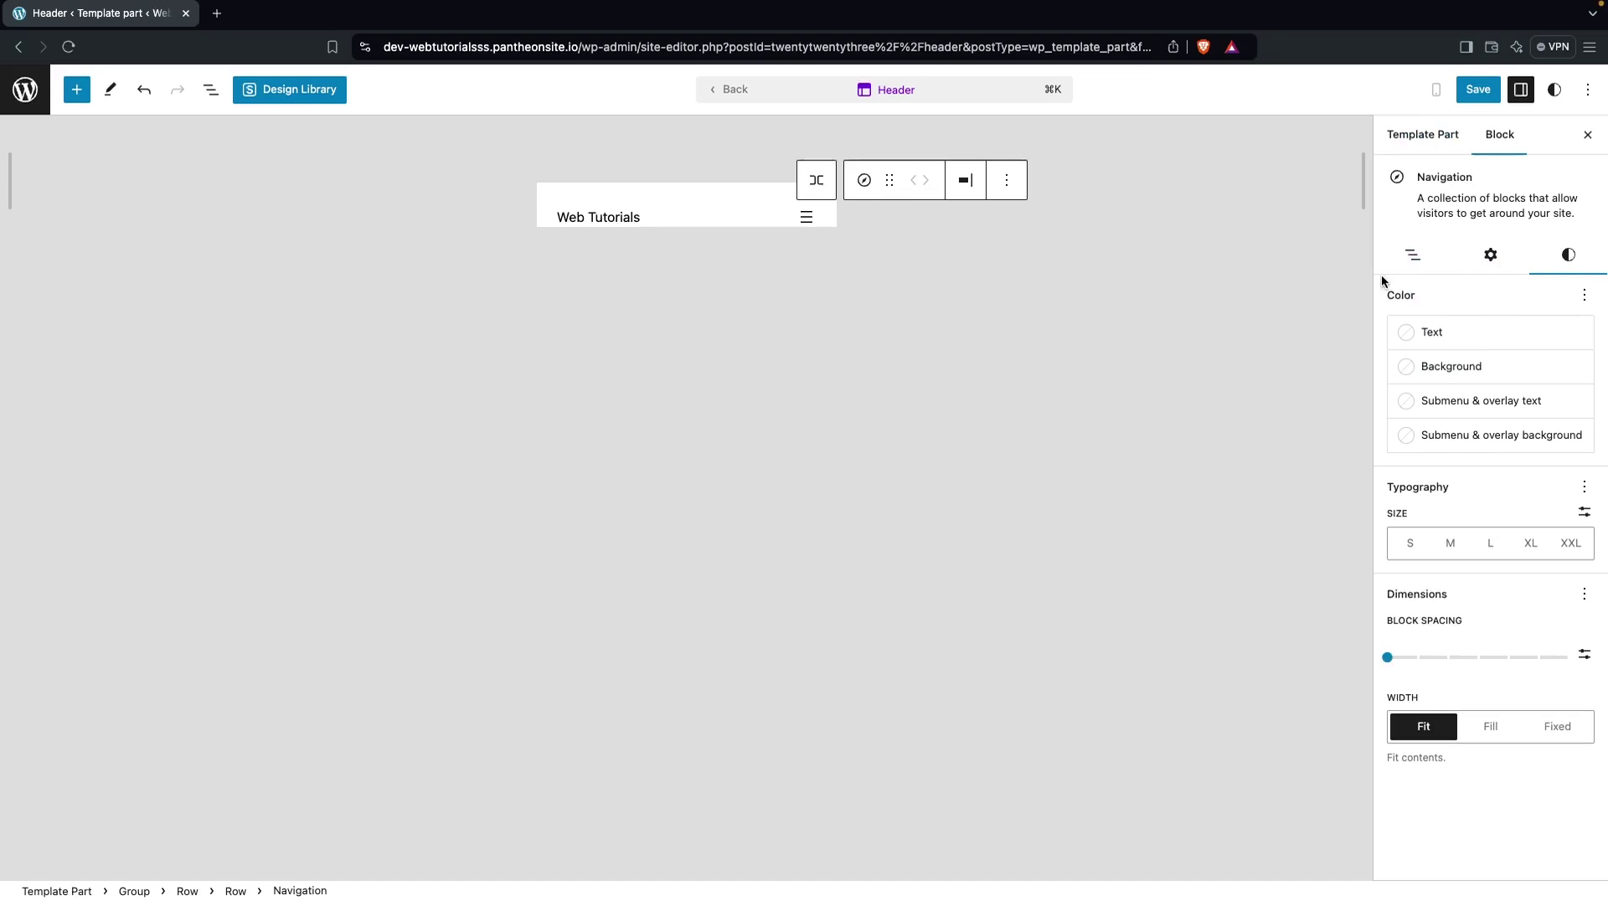
click(820, 185)
click(866, 180)
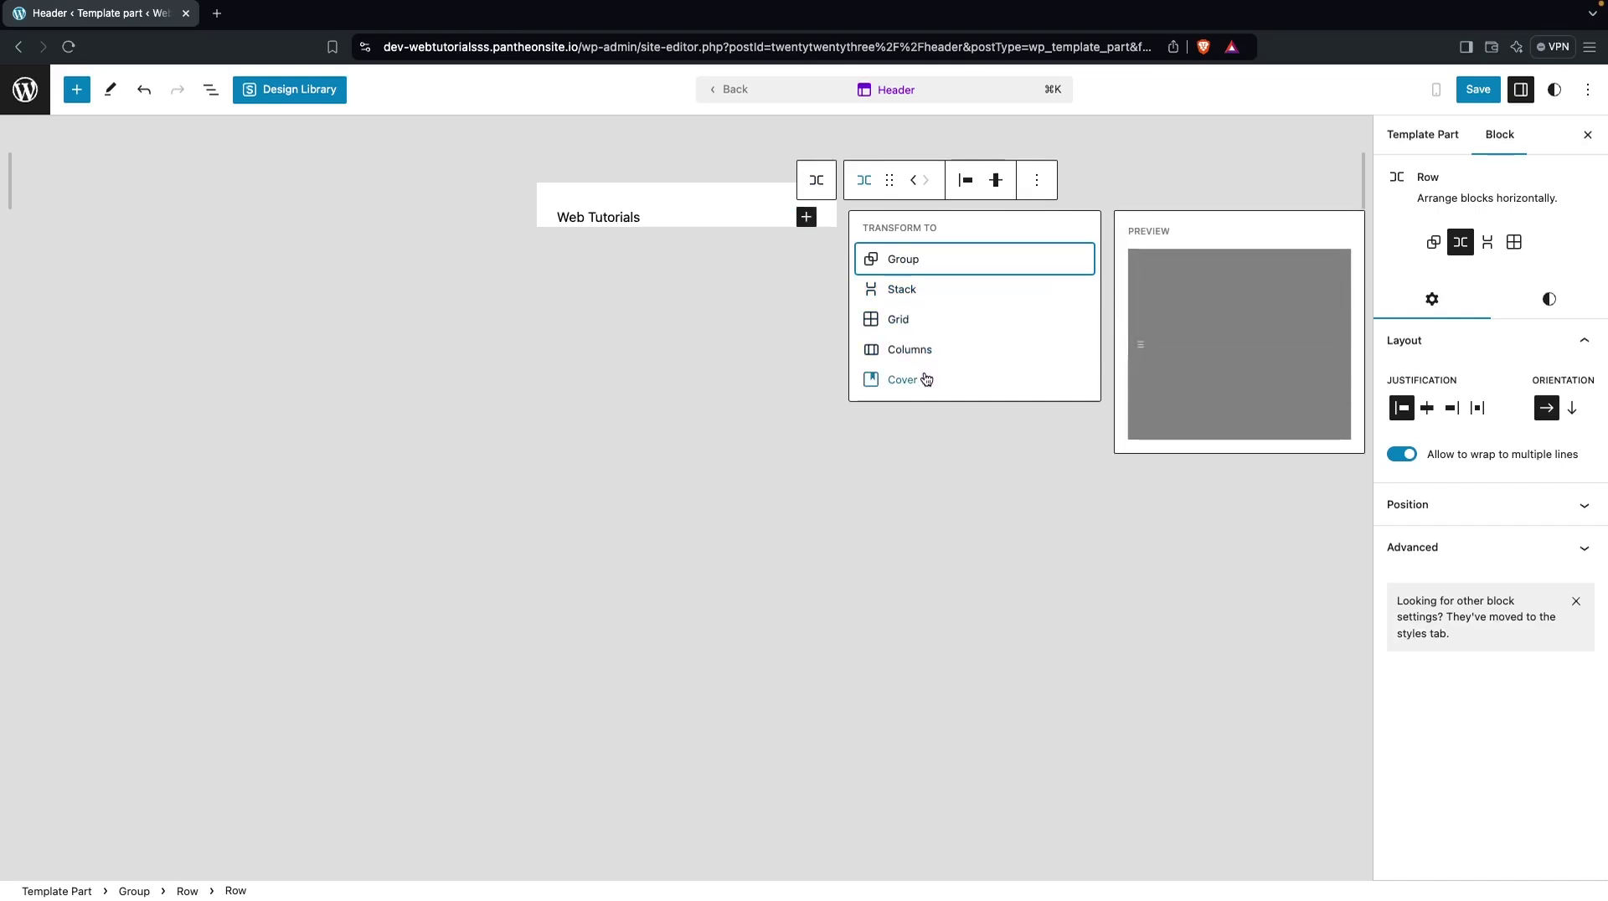
click(864, 180)
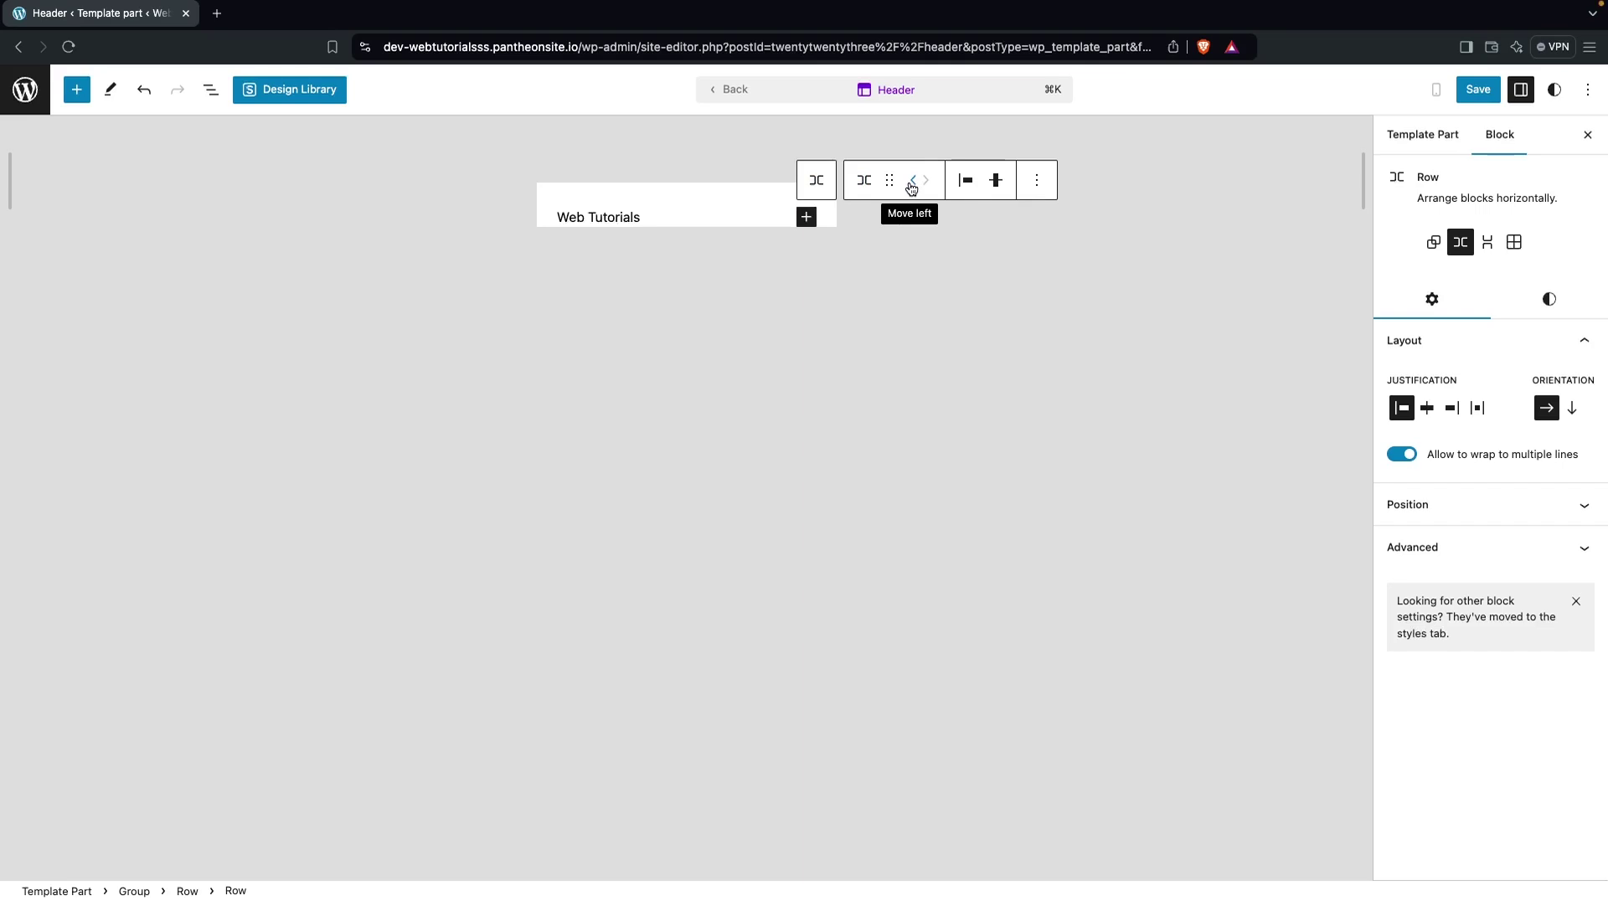
click(913, 183)
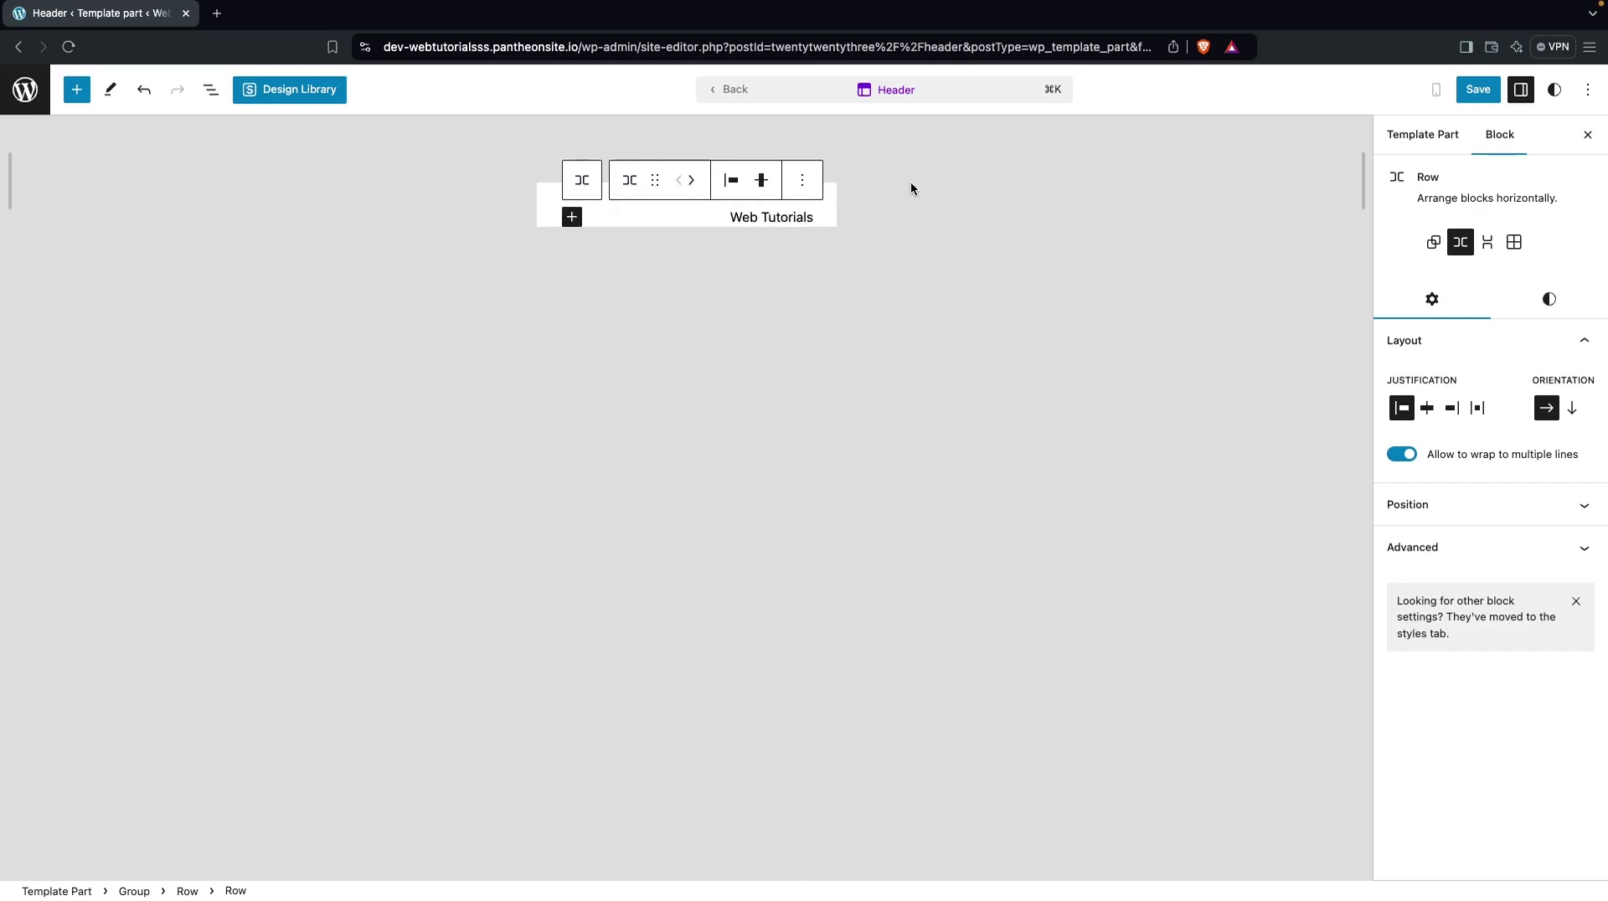
click(686, 183)
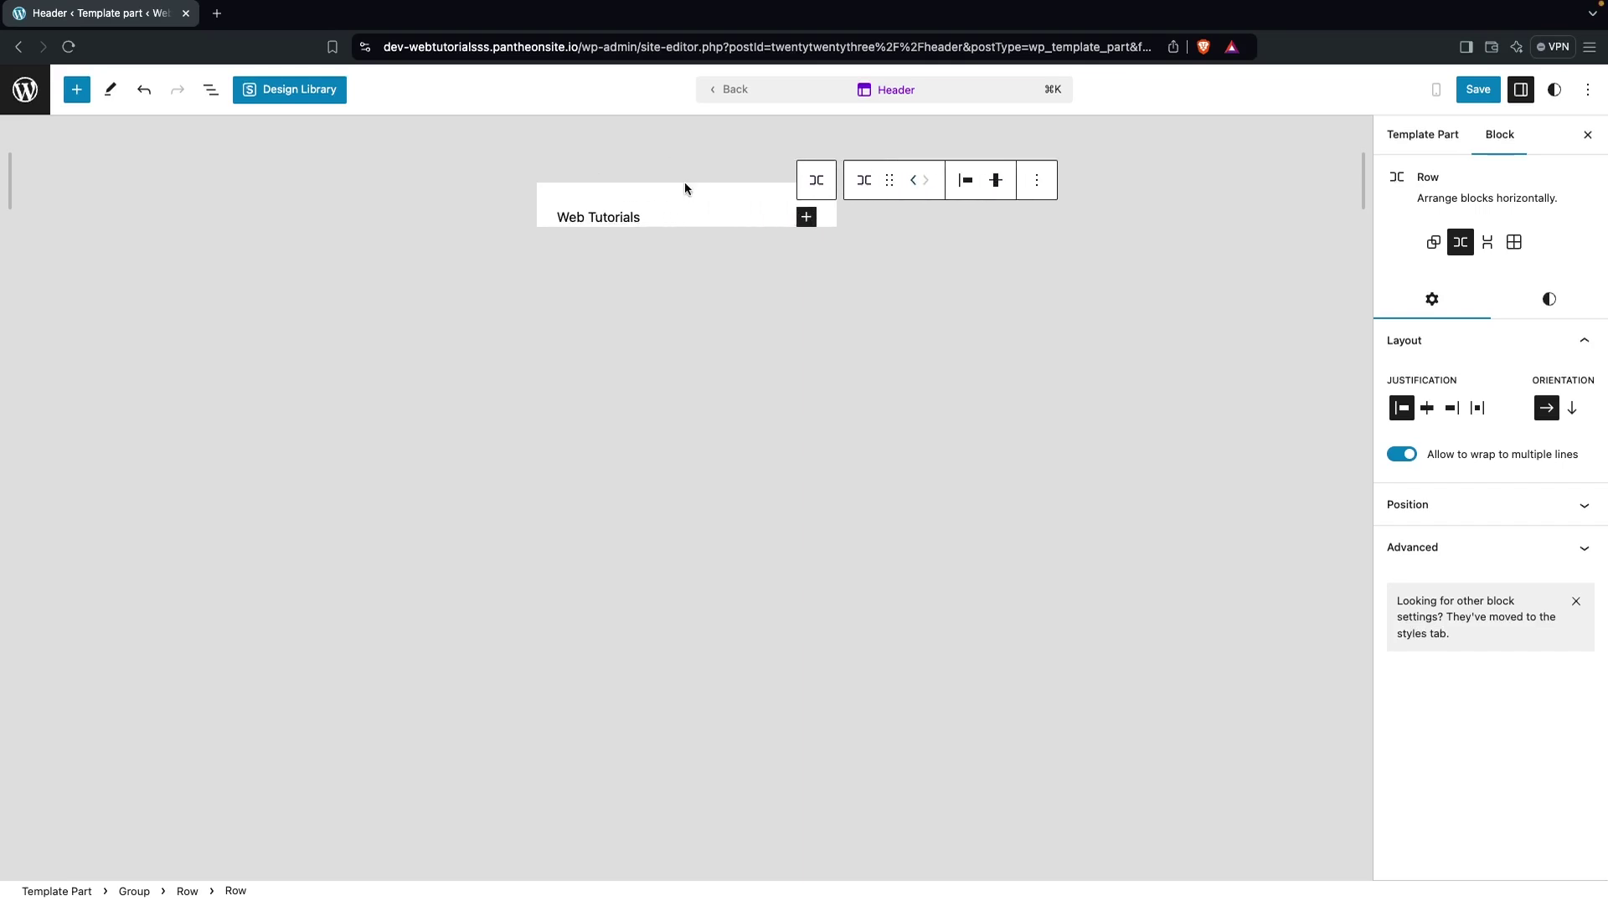
click(911, 180)
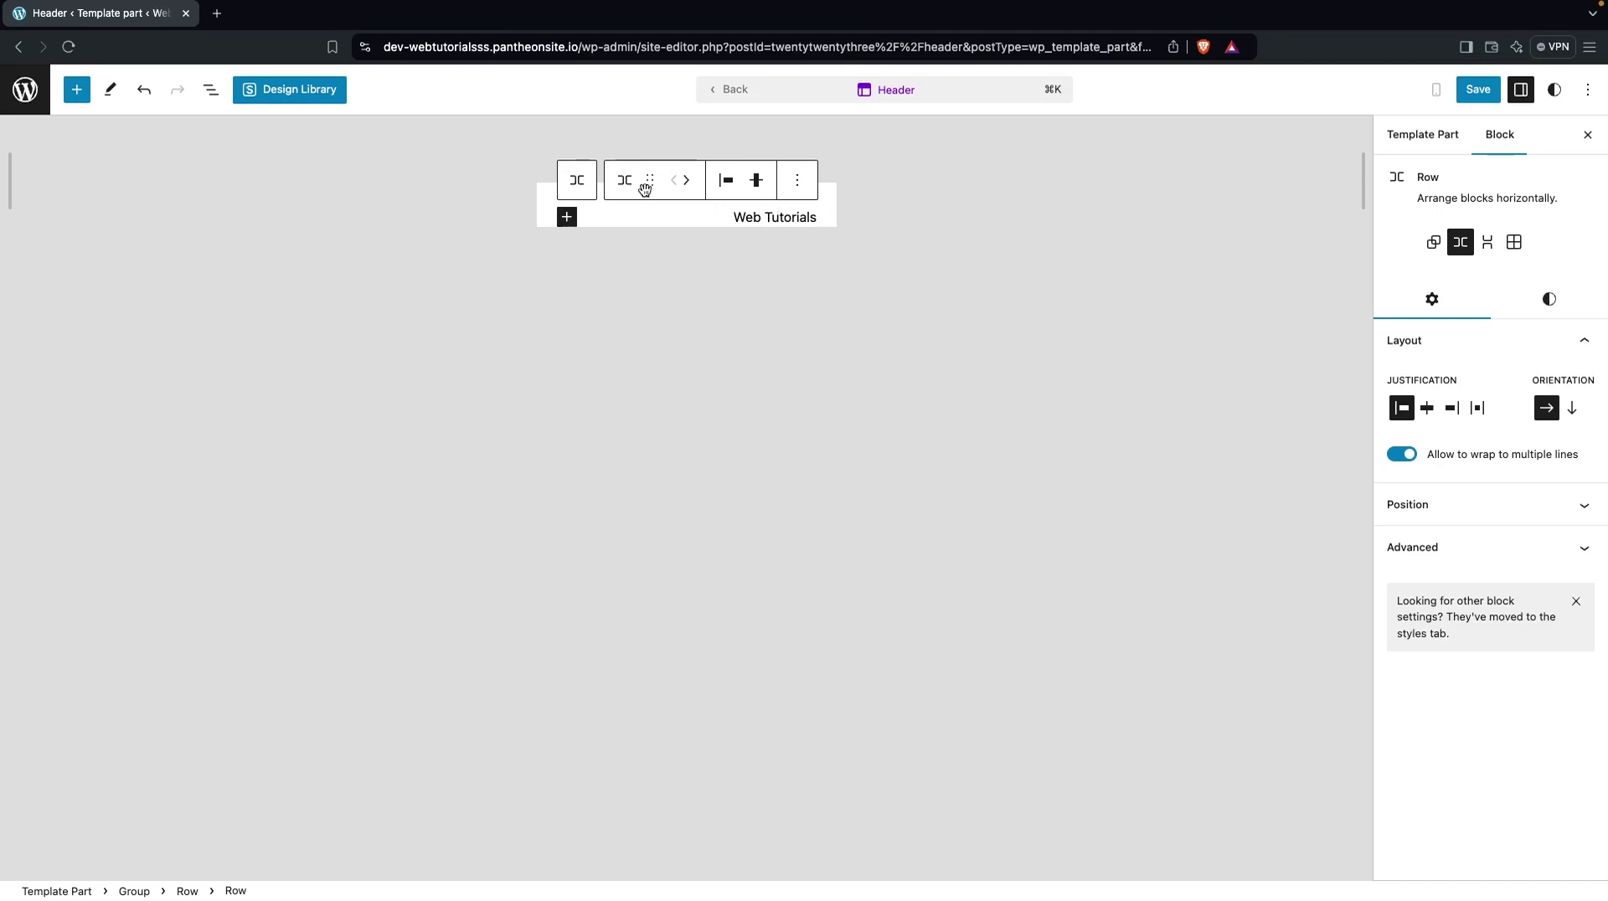
click(686, 180)
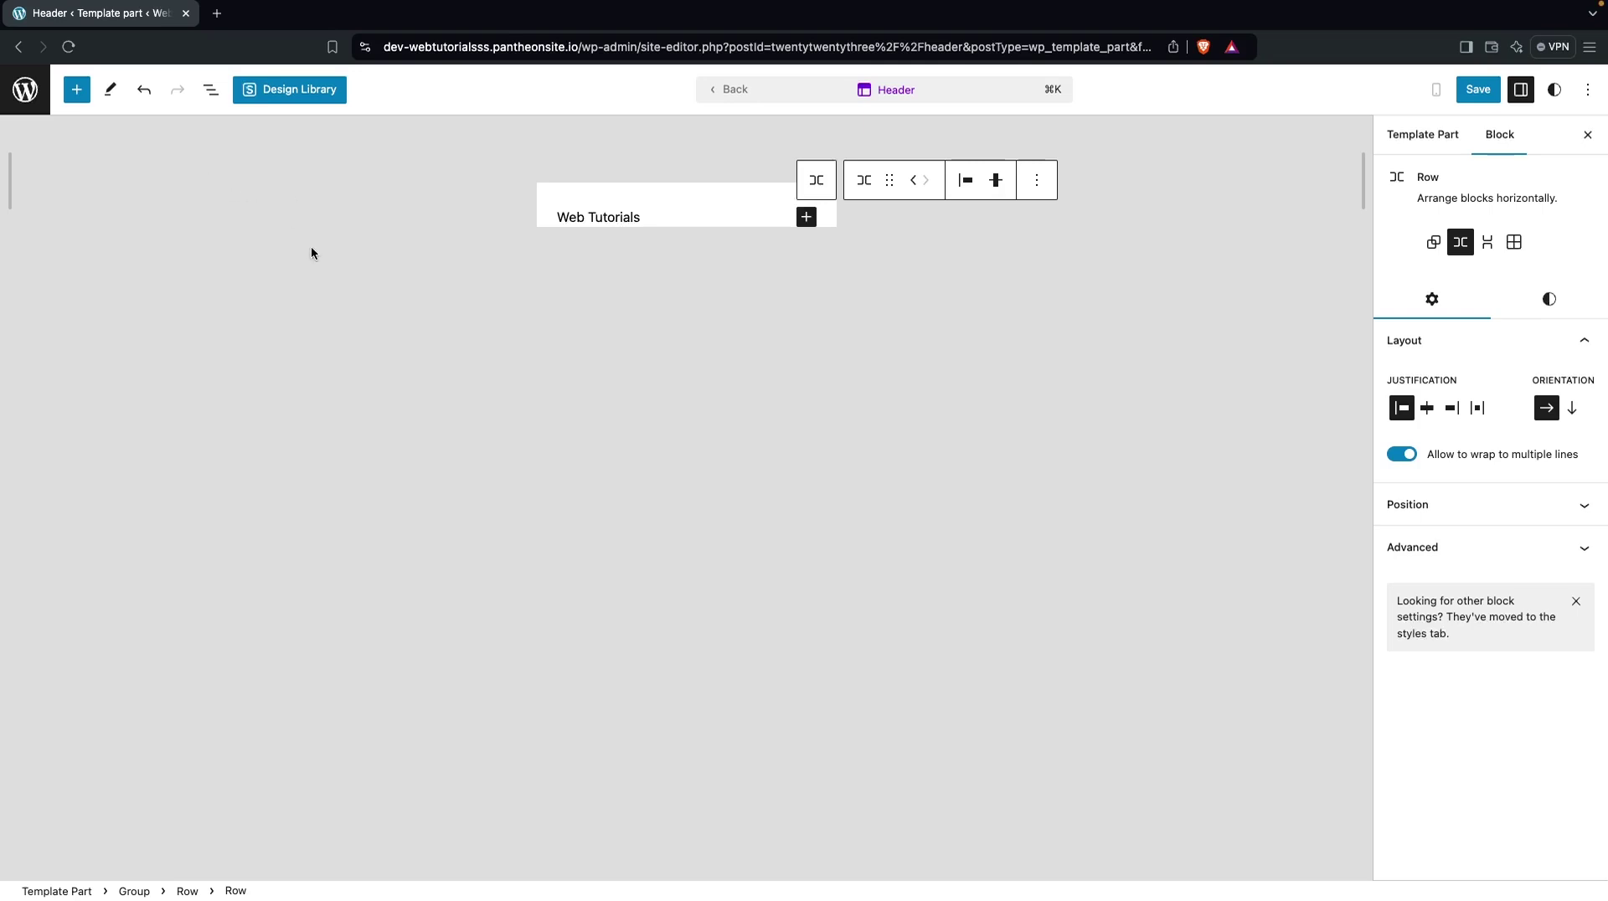
Leave the header editor and activate the Astra theme from Appearance > Themes
click(28, 94)
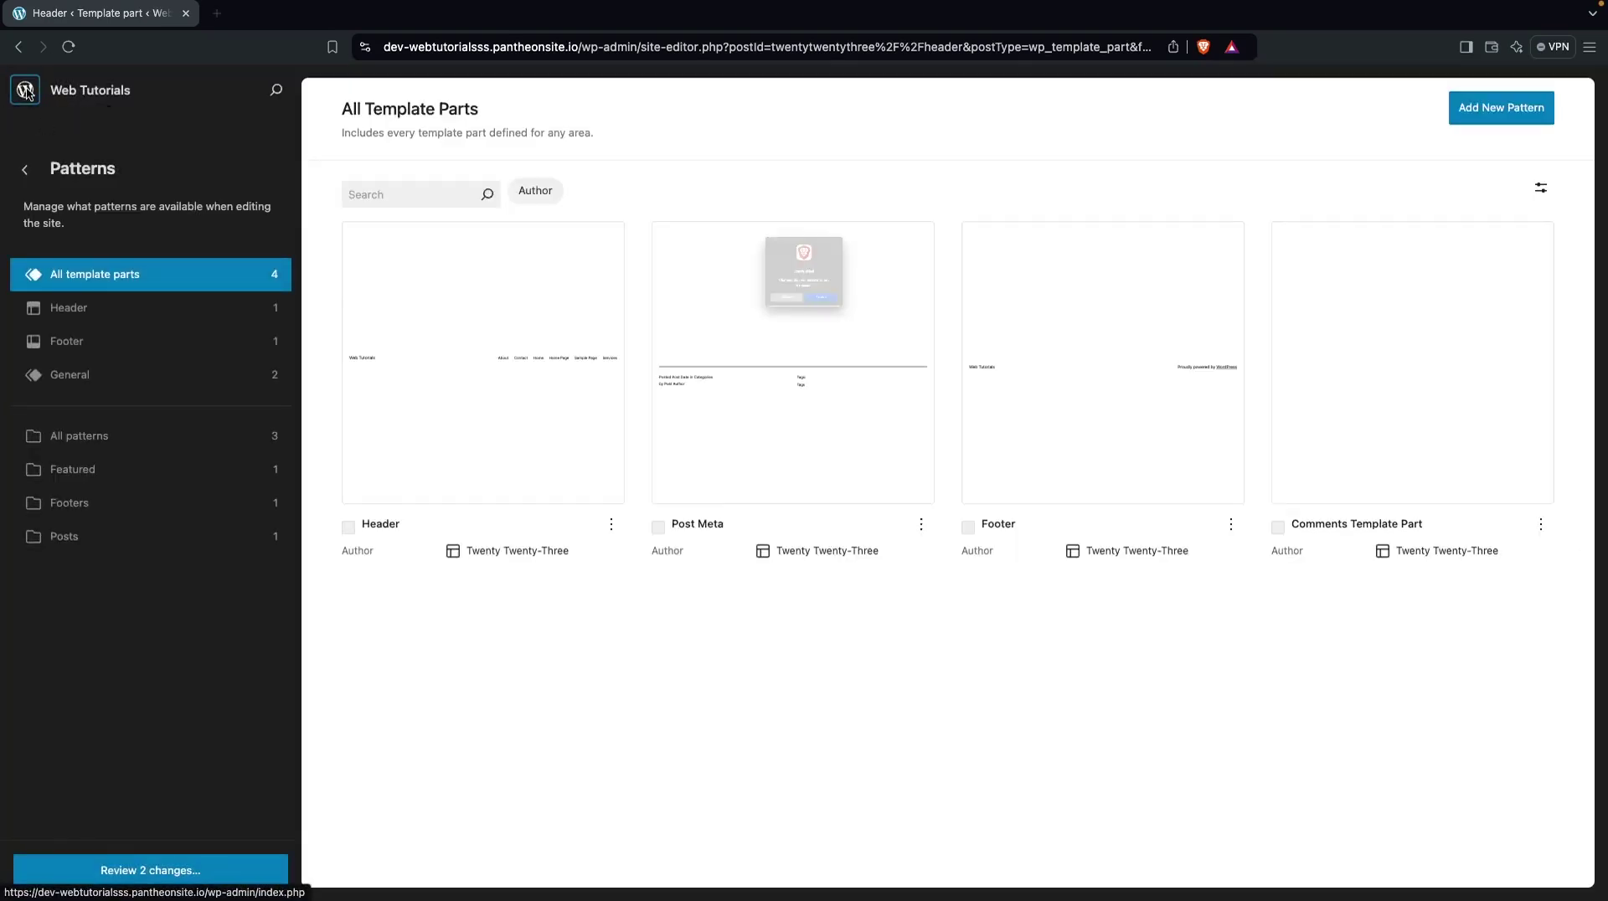
click(866, 352)
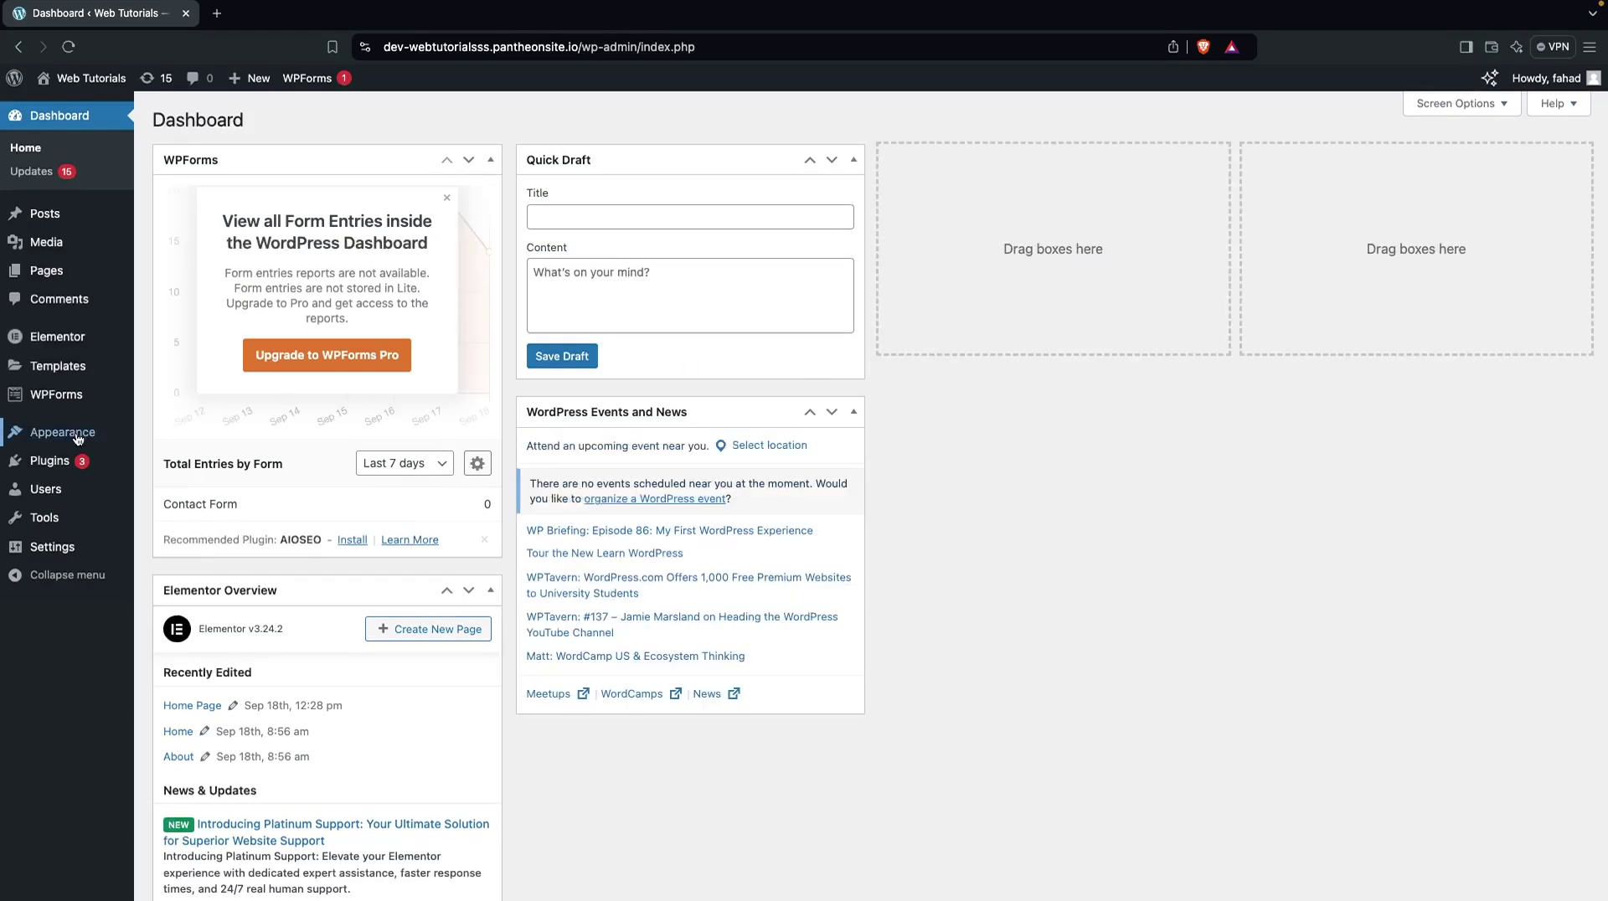
mouse_move(77, 439)
click(166, 436)
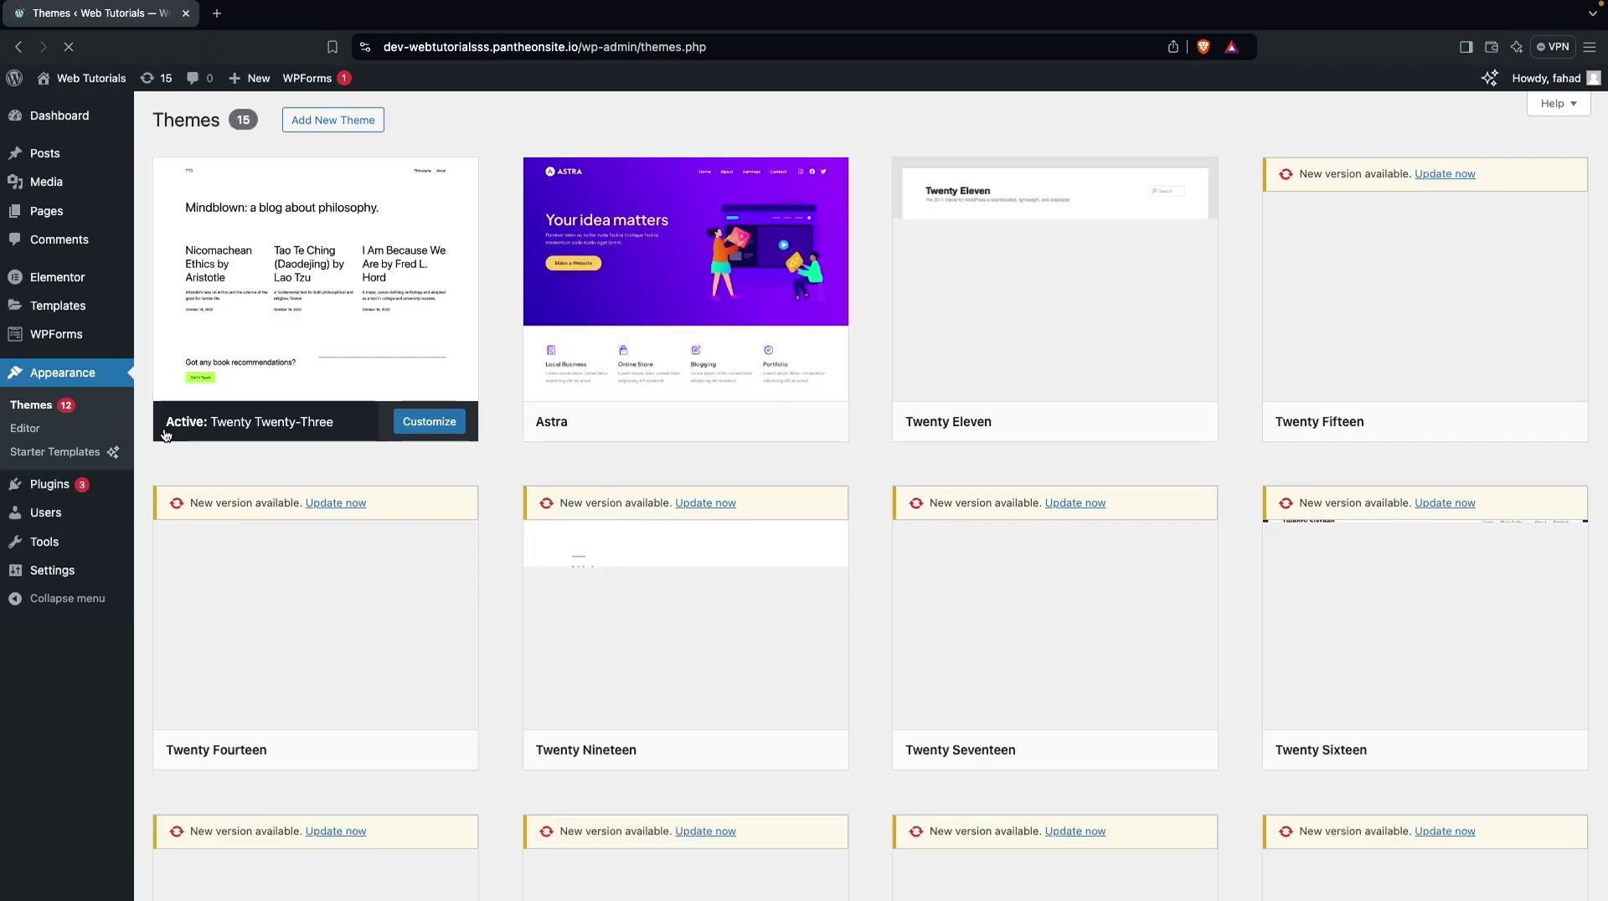
mouse_move(705, 424)
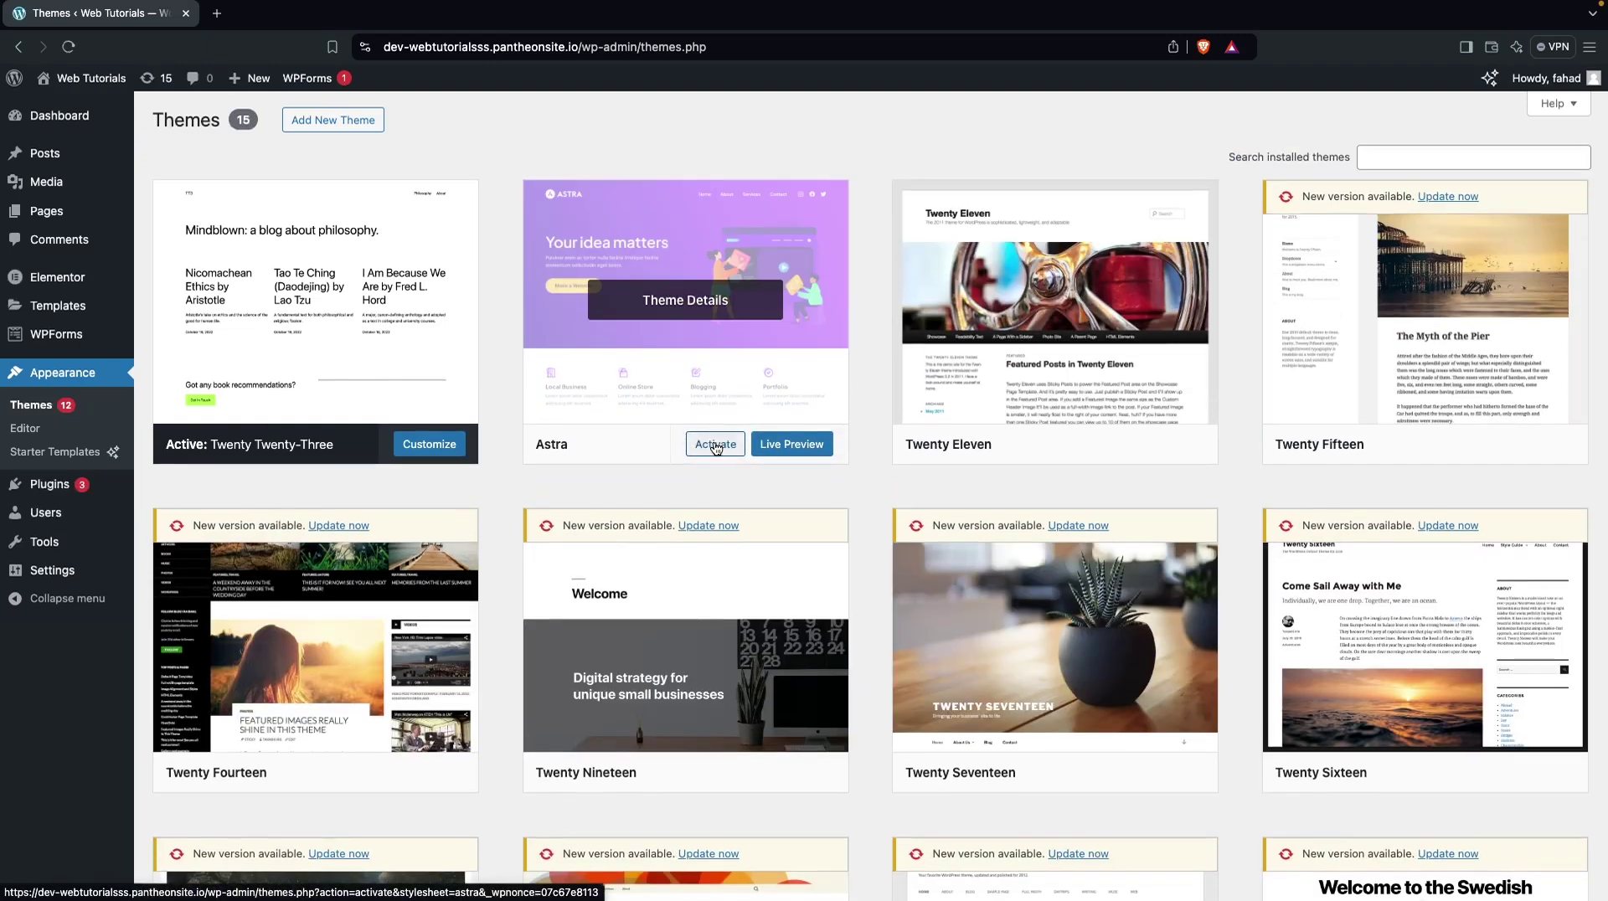
click(716, 446)
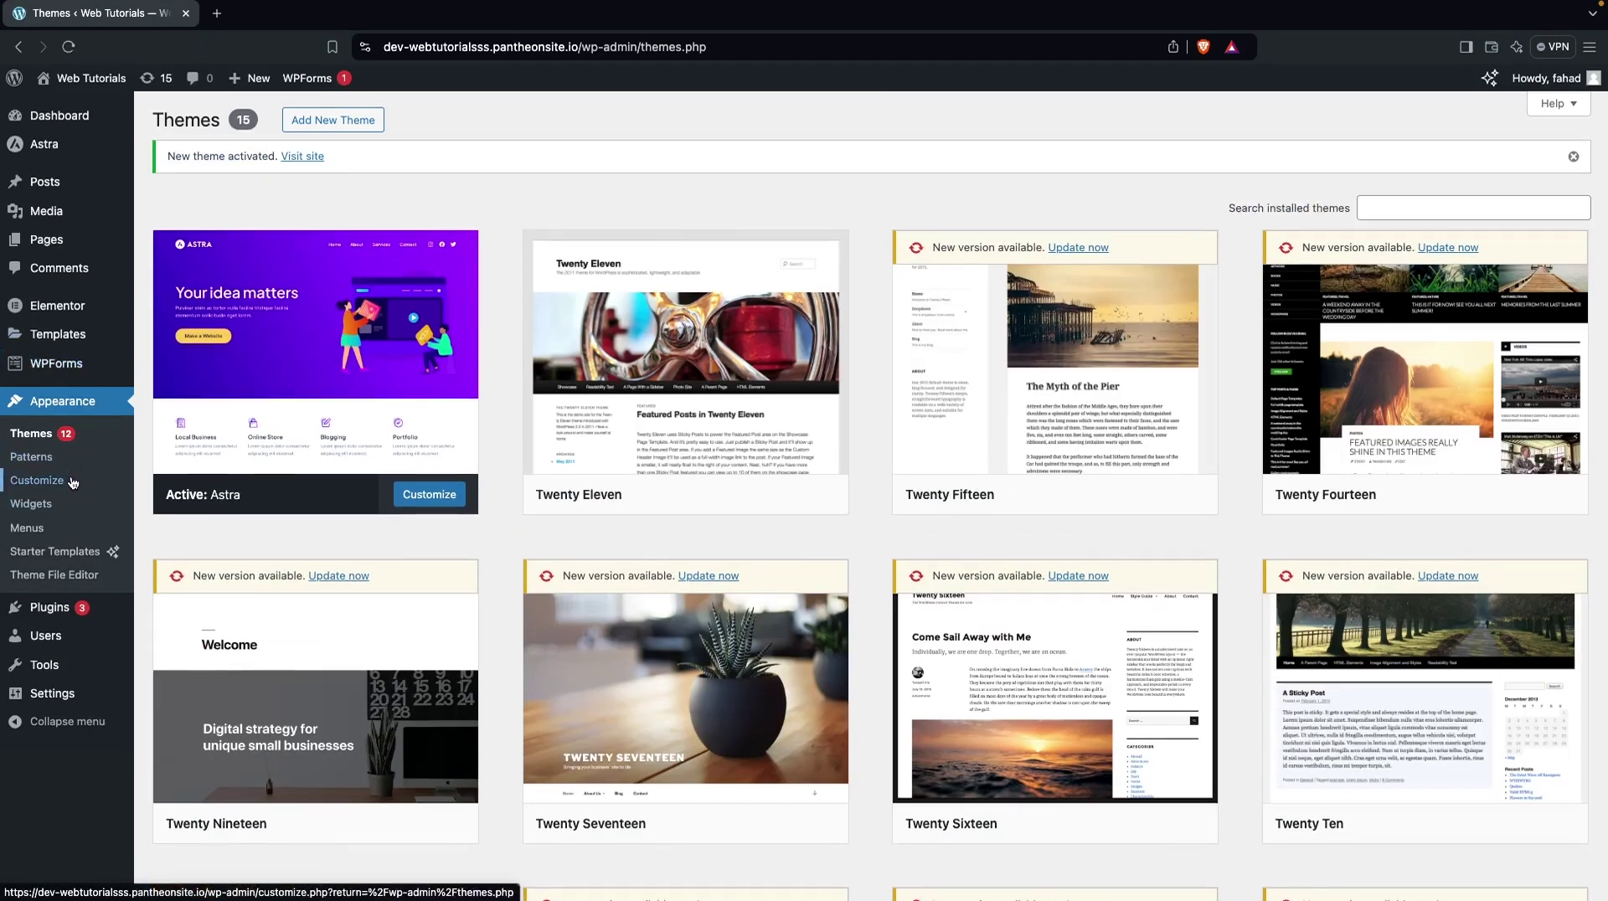
Open the Astra customizer and go to its Header Builder panel
click(436, 497)
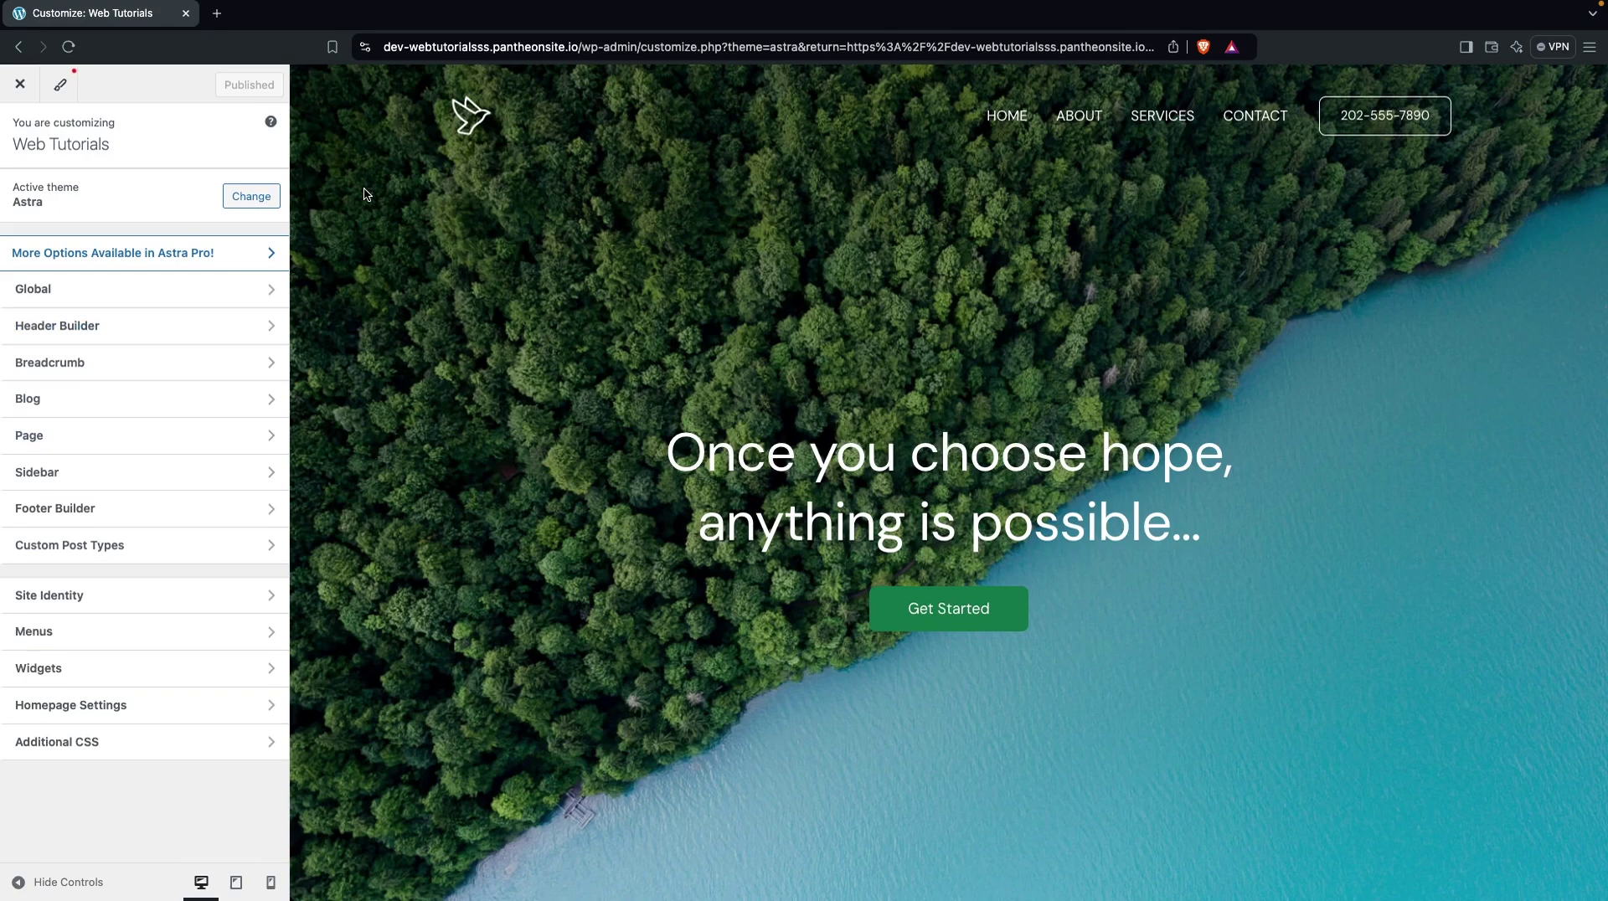
click(251, 330)
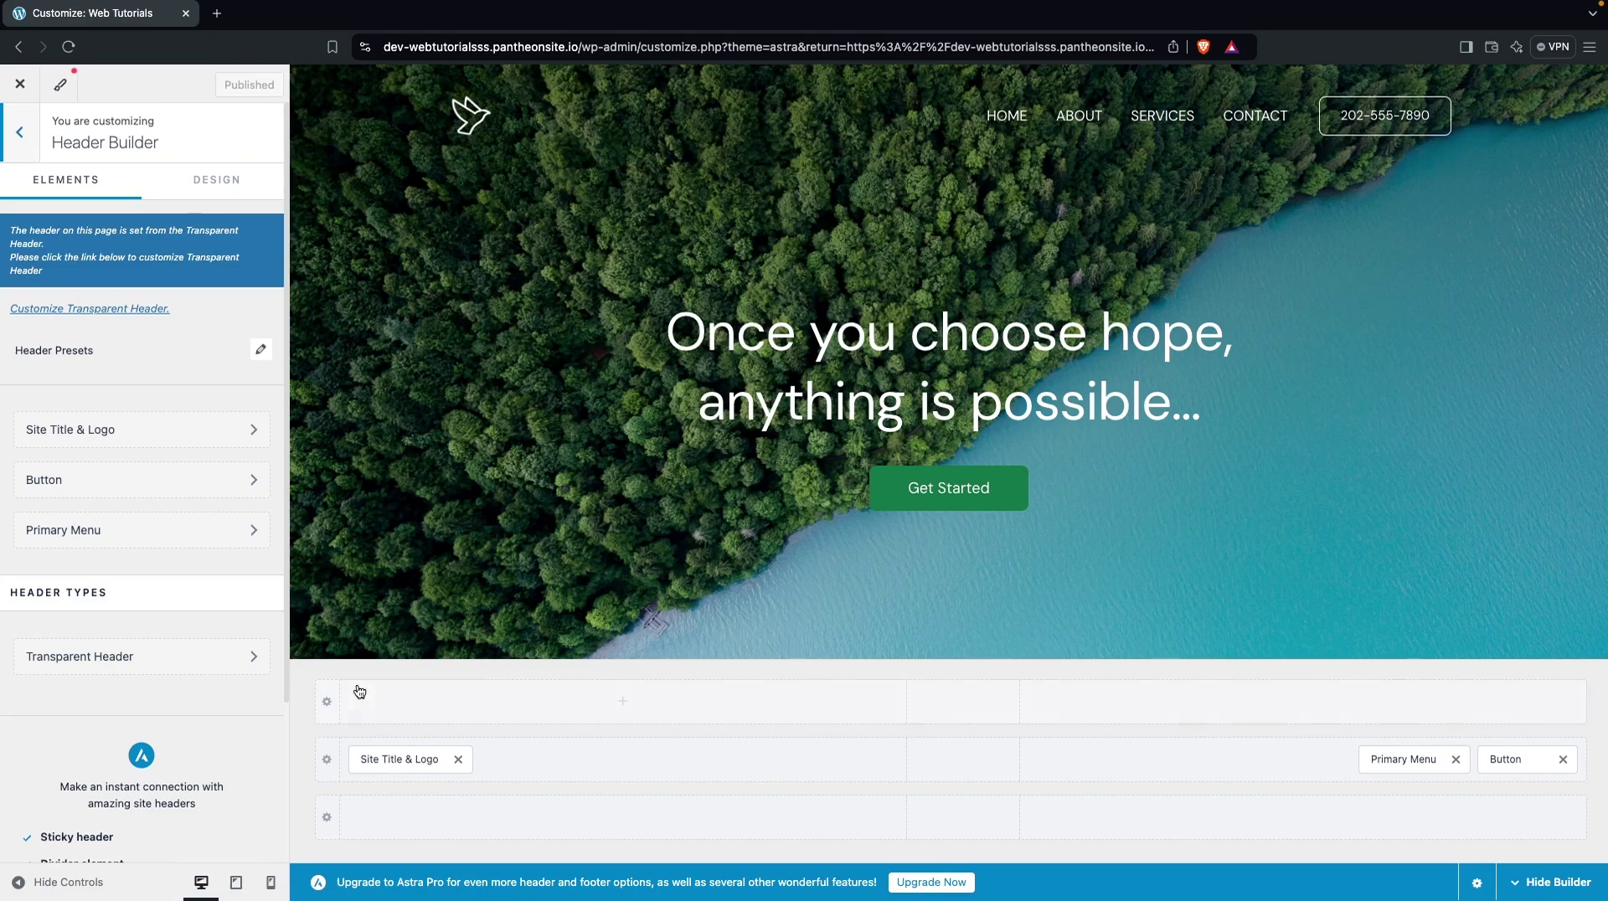
In the mobile header's middle slot, try a Button, remove it, and add Social instead
click(271, 884)
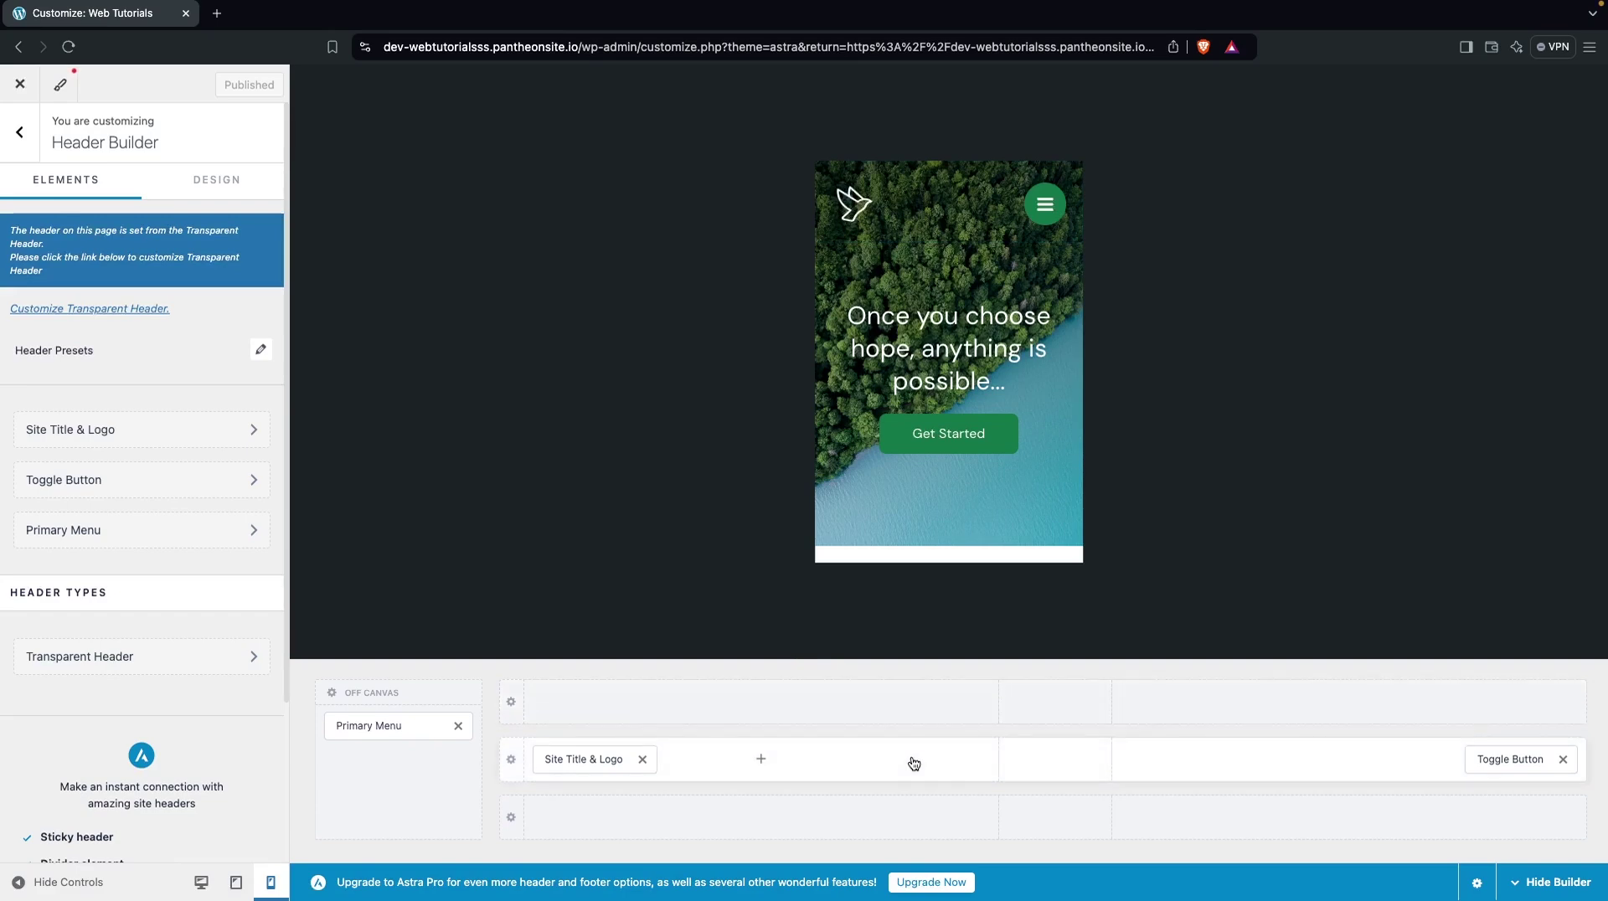
click(1051, 759)
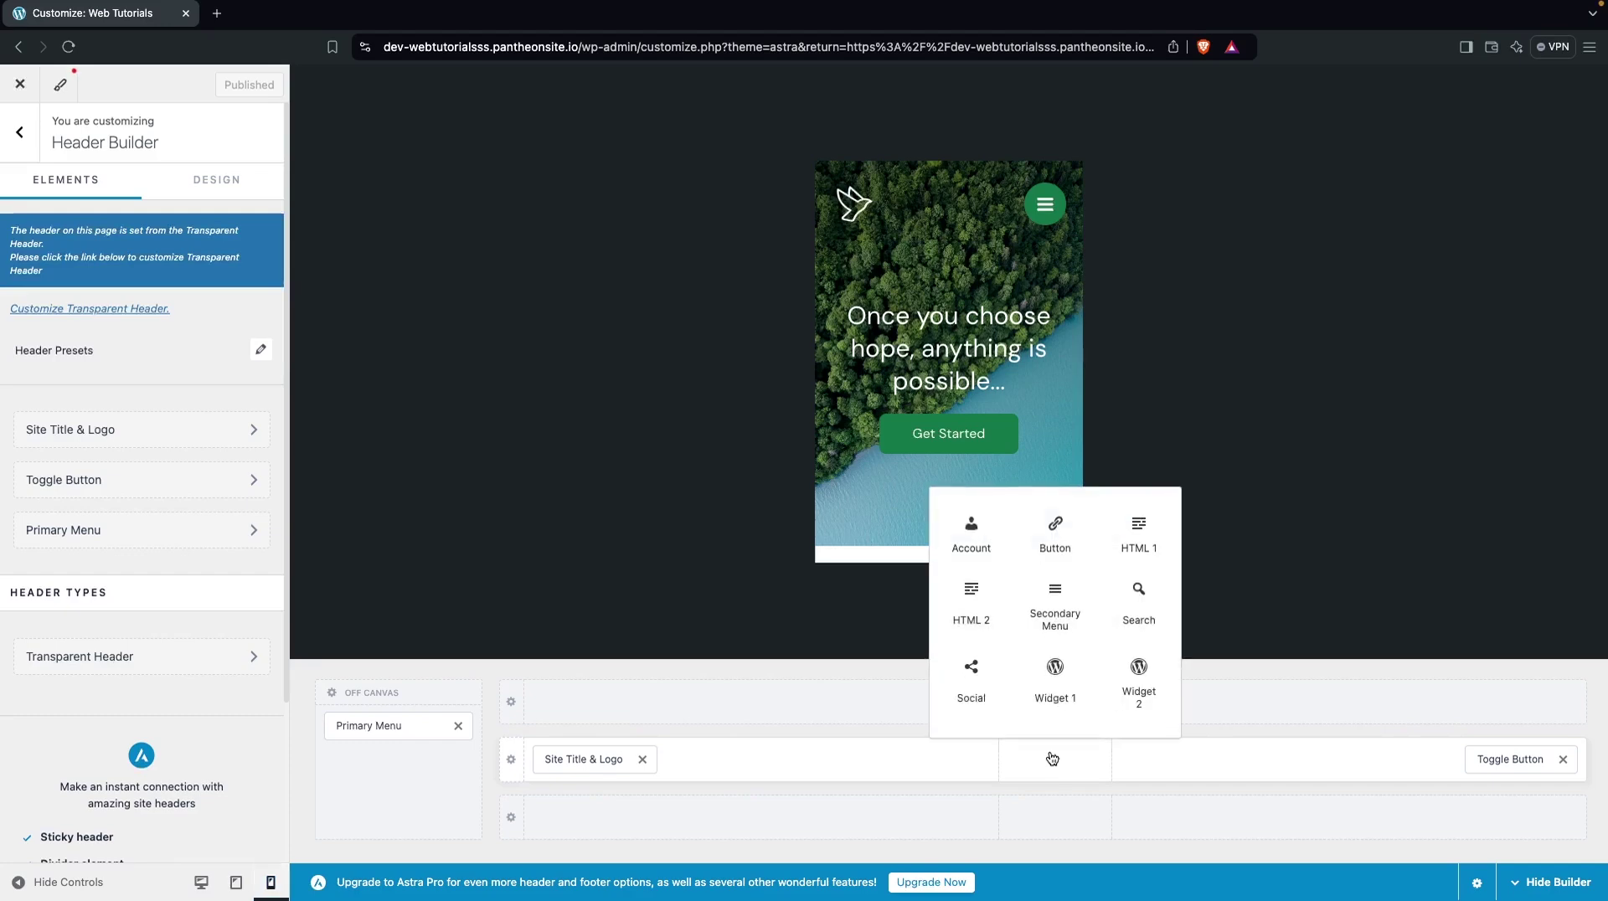
click(1054, 539)
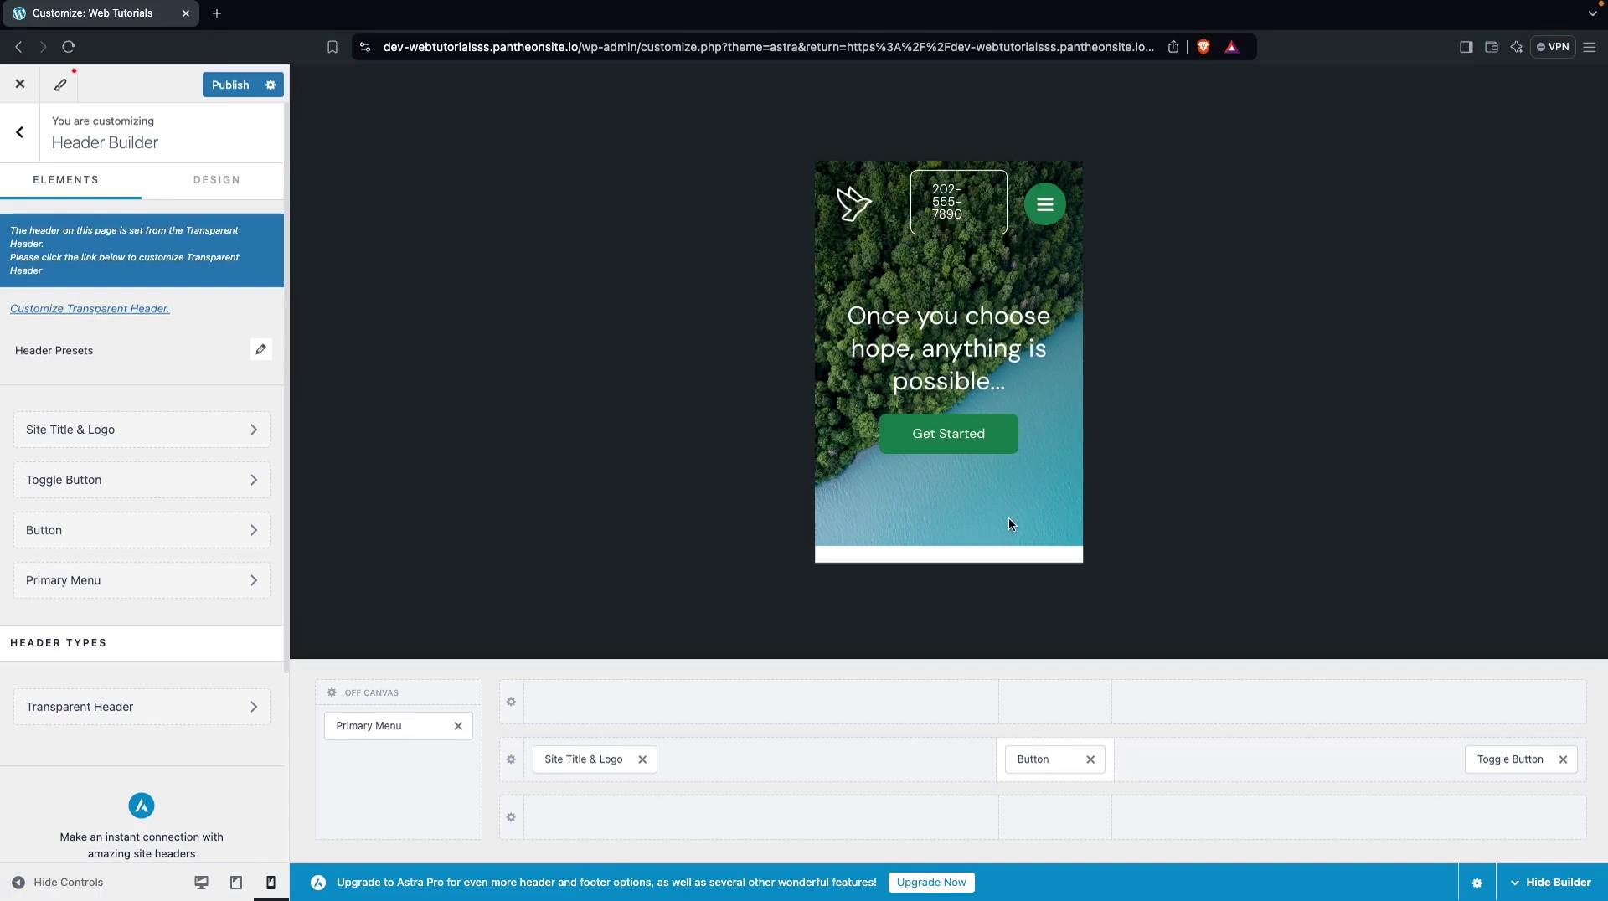
click(1090, 760)
click(1055, 759)
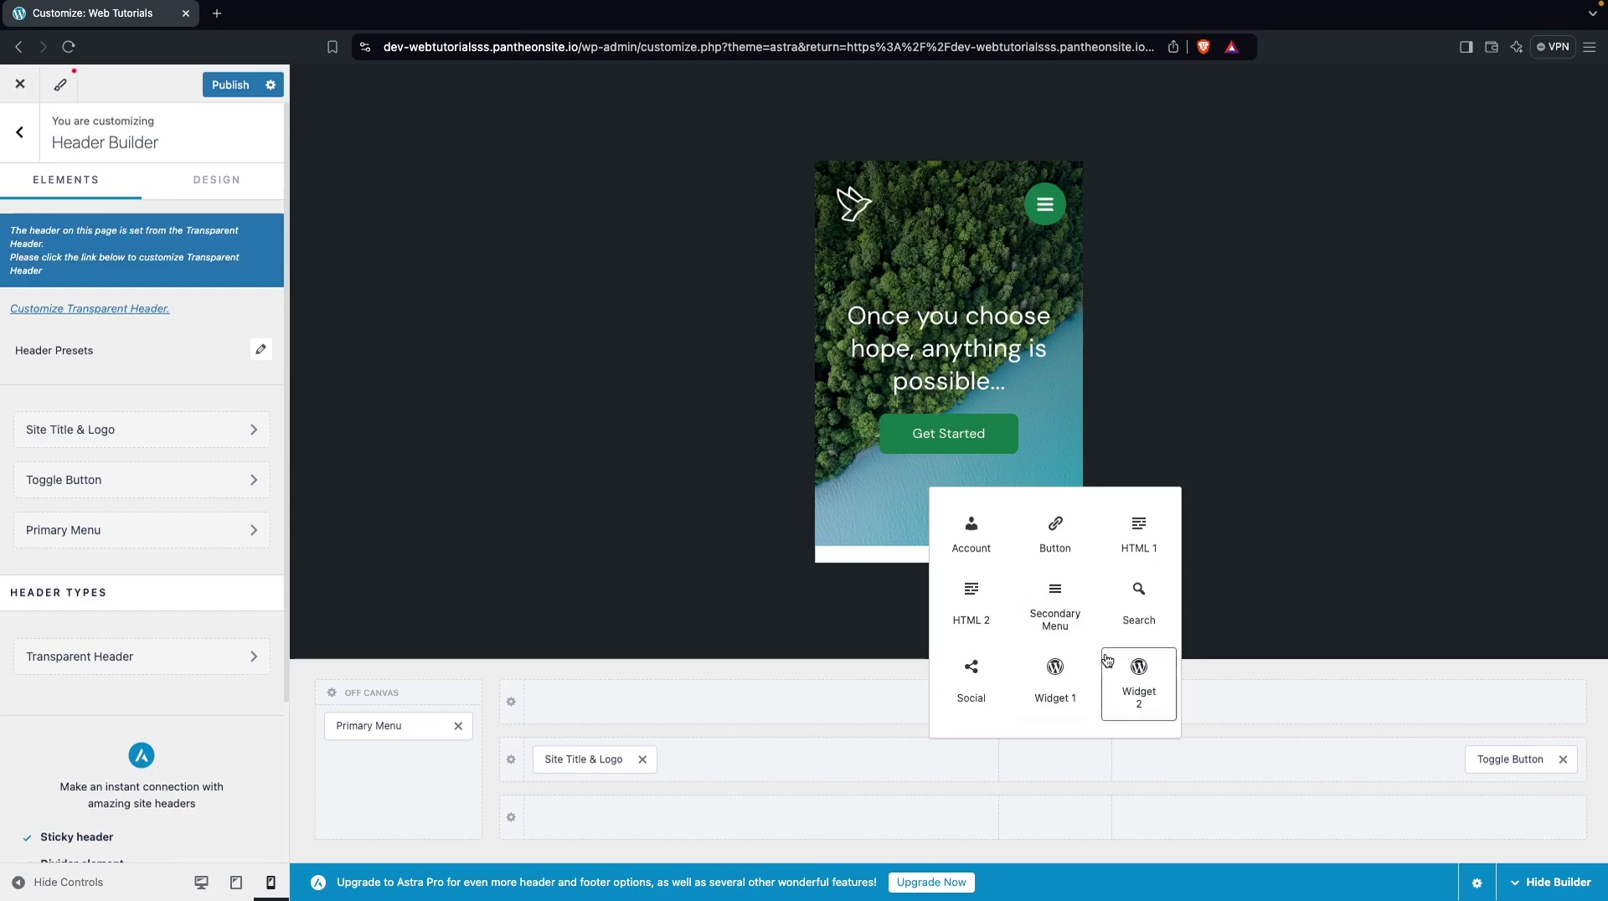
click(980, 684)
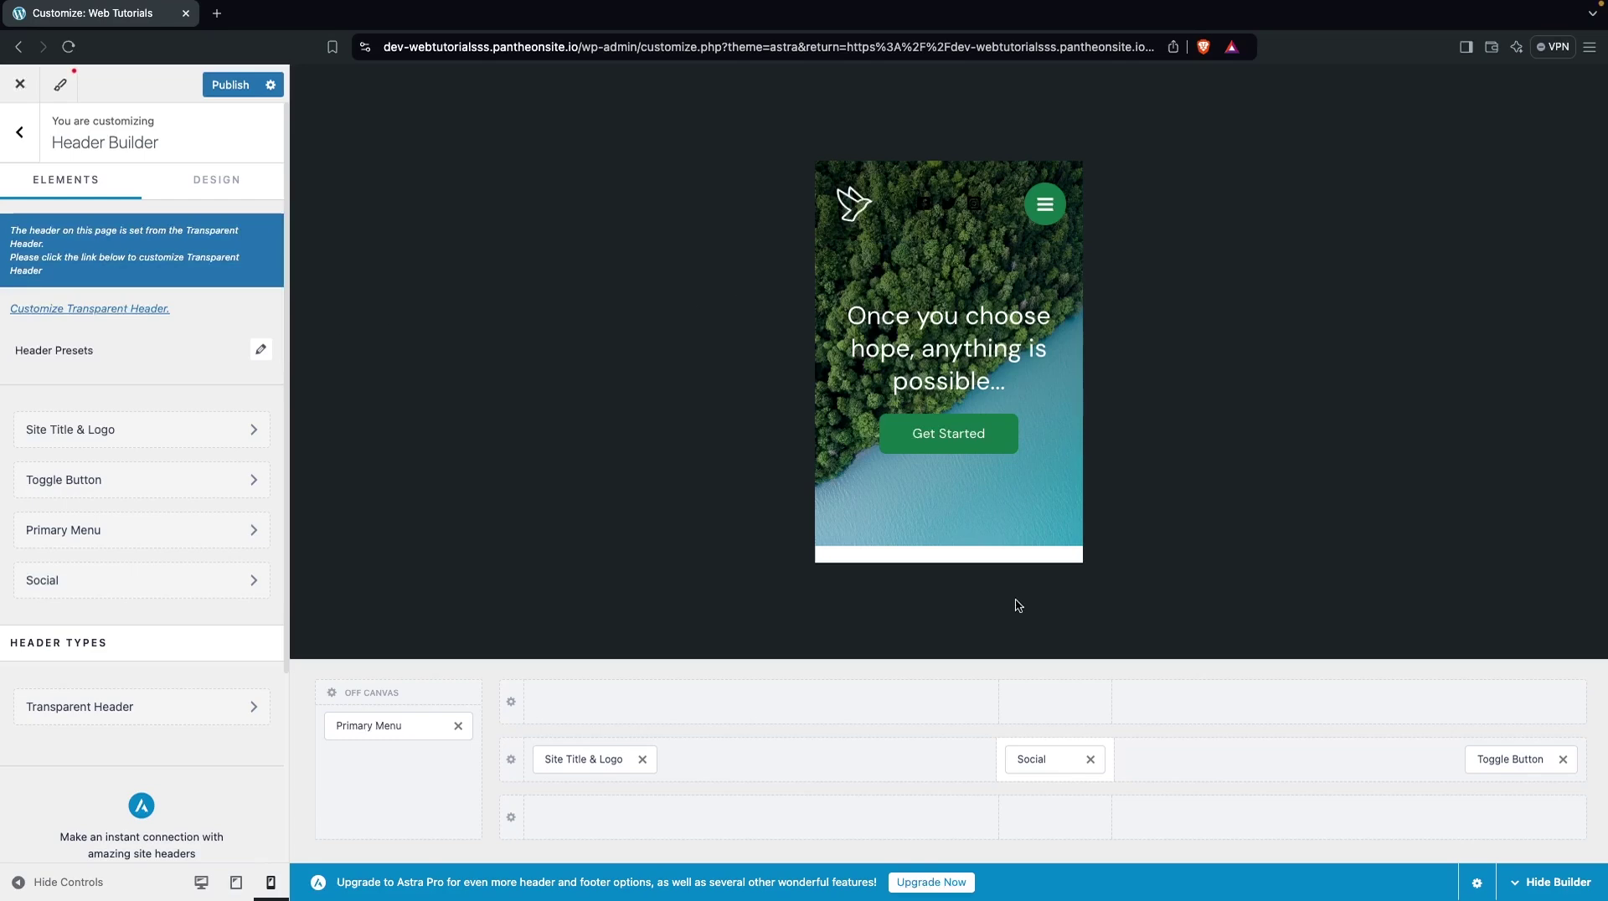
Set the Social icons' colour to white (FFFFFF), keeping Color Type on Custom
click(1055, 762)
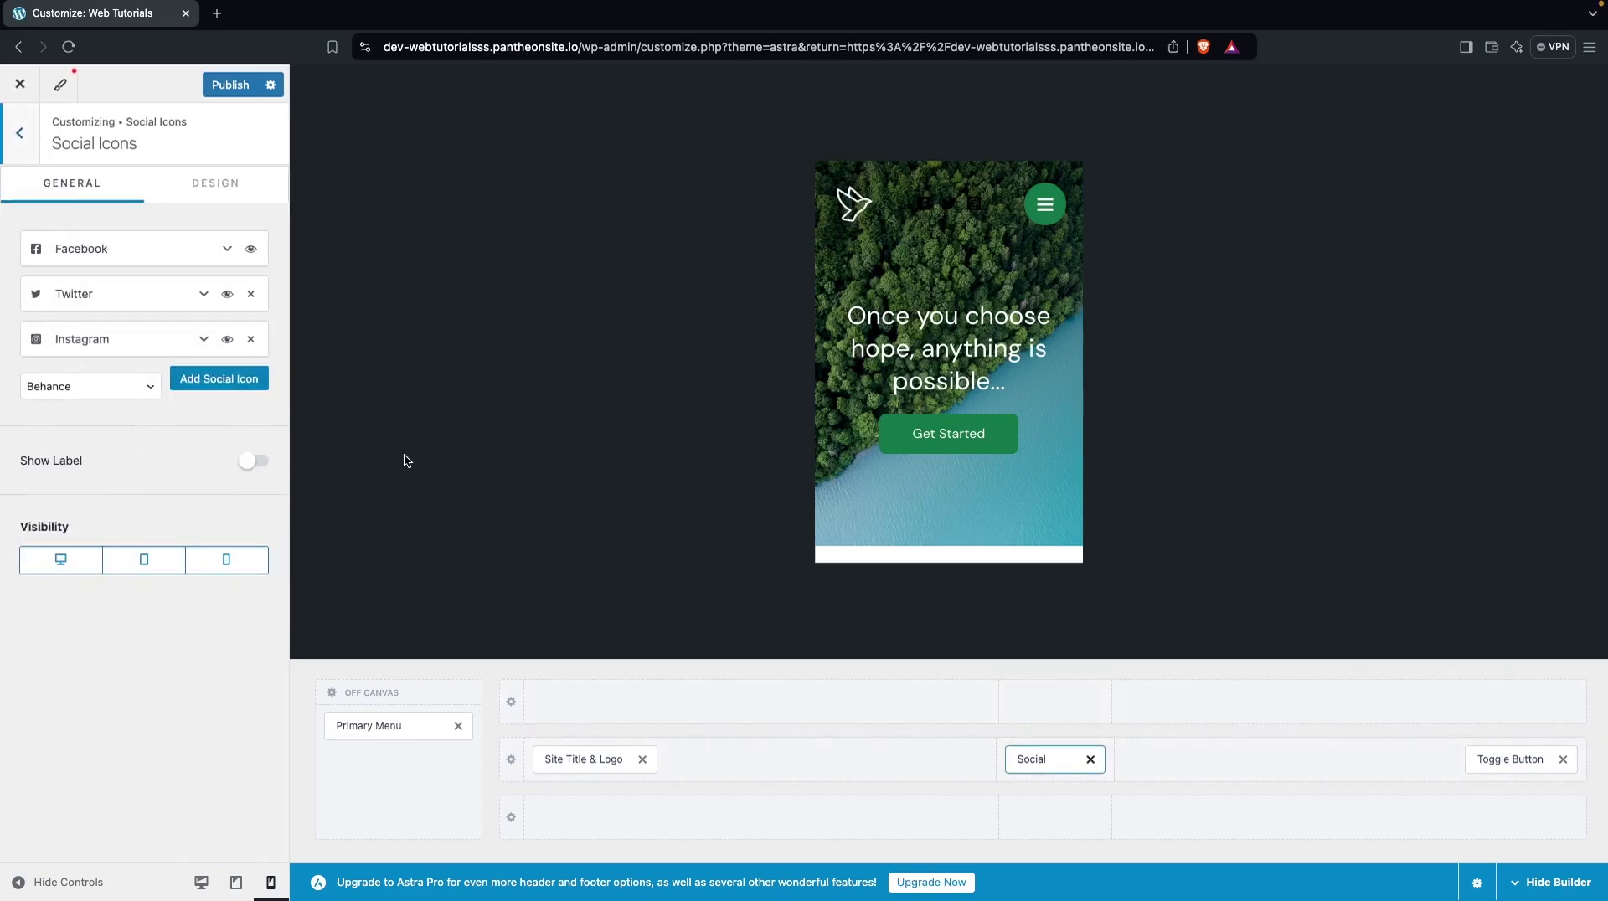
click(214, 192)
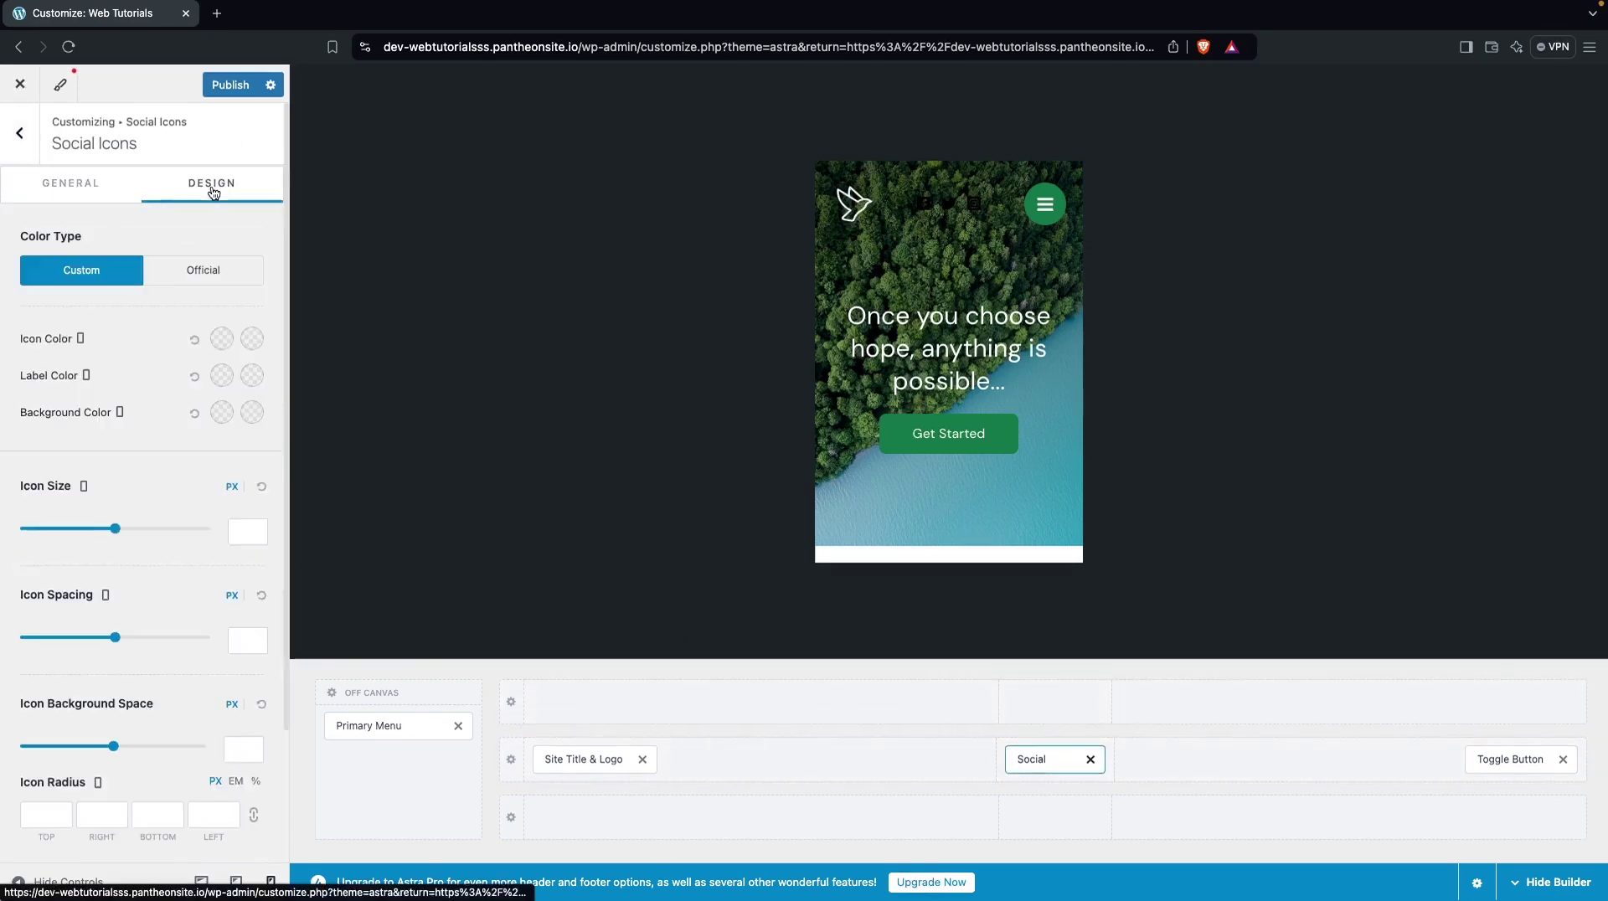
click(227, 339)
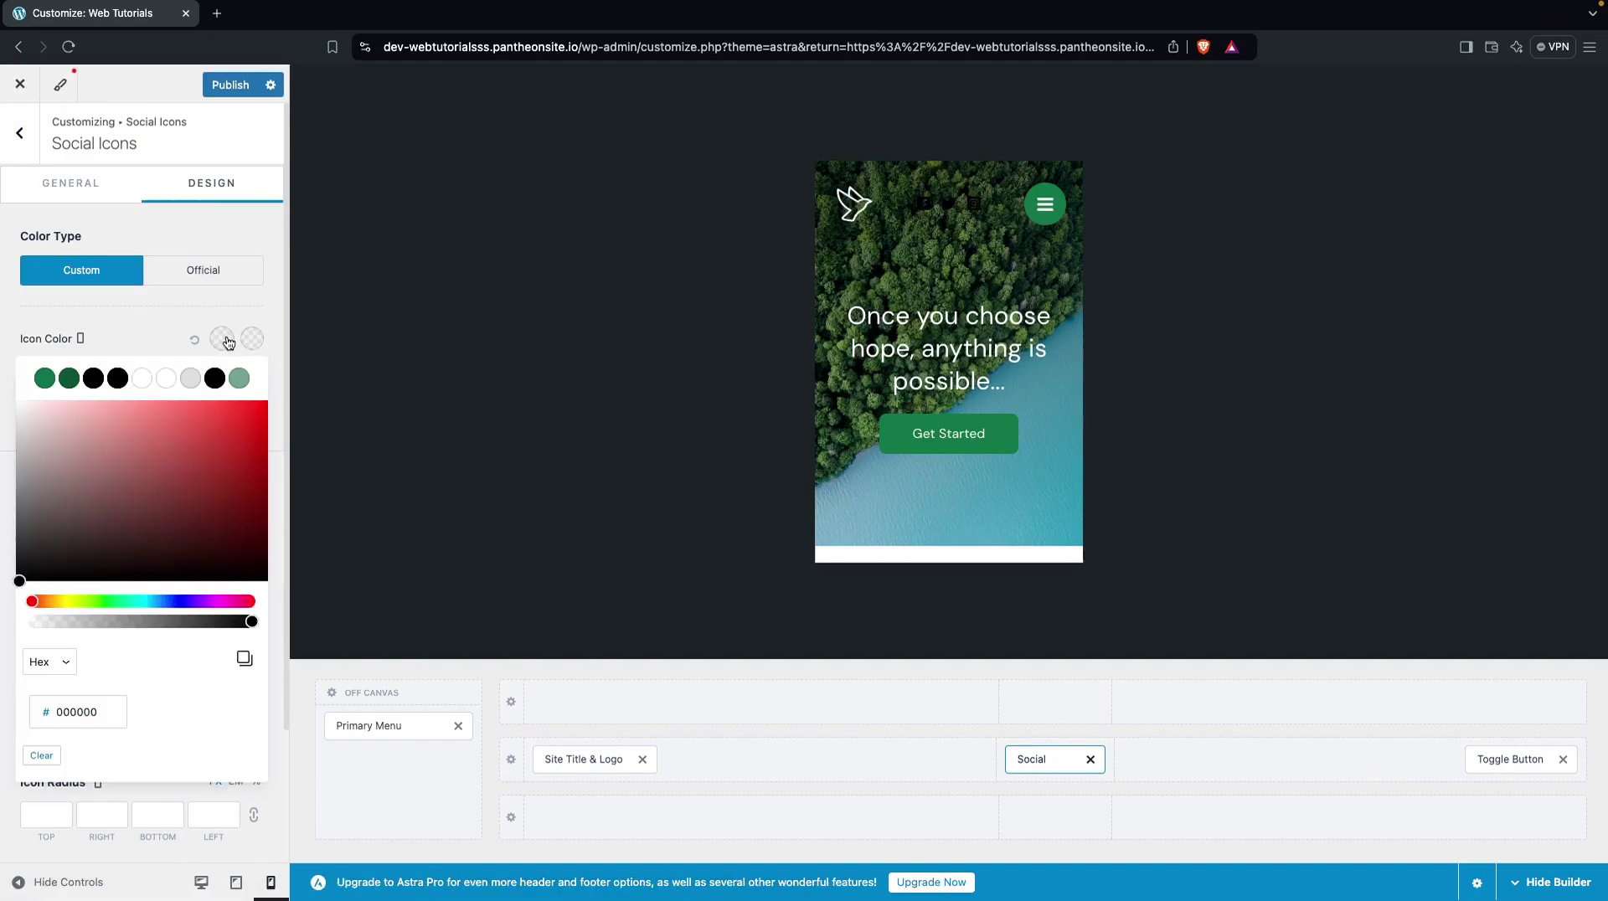
click(239, 379)
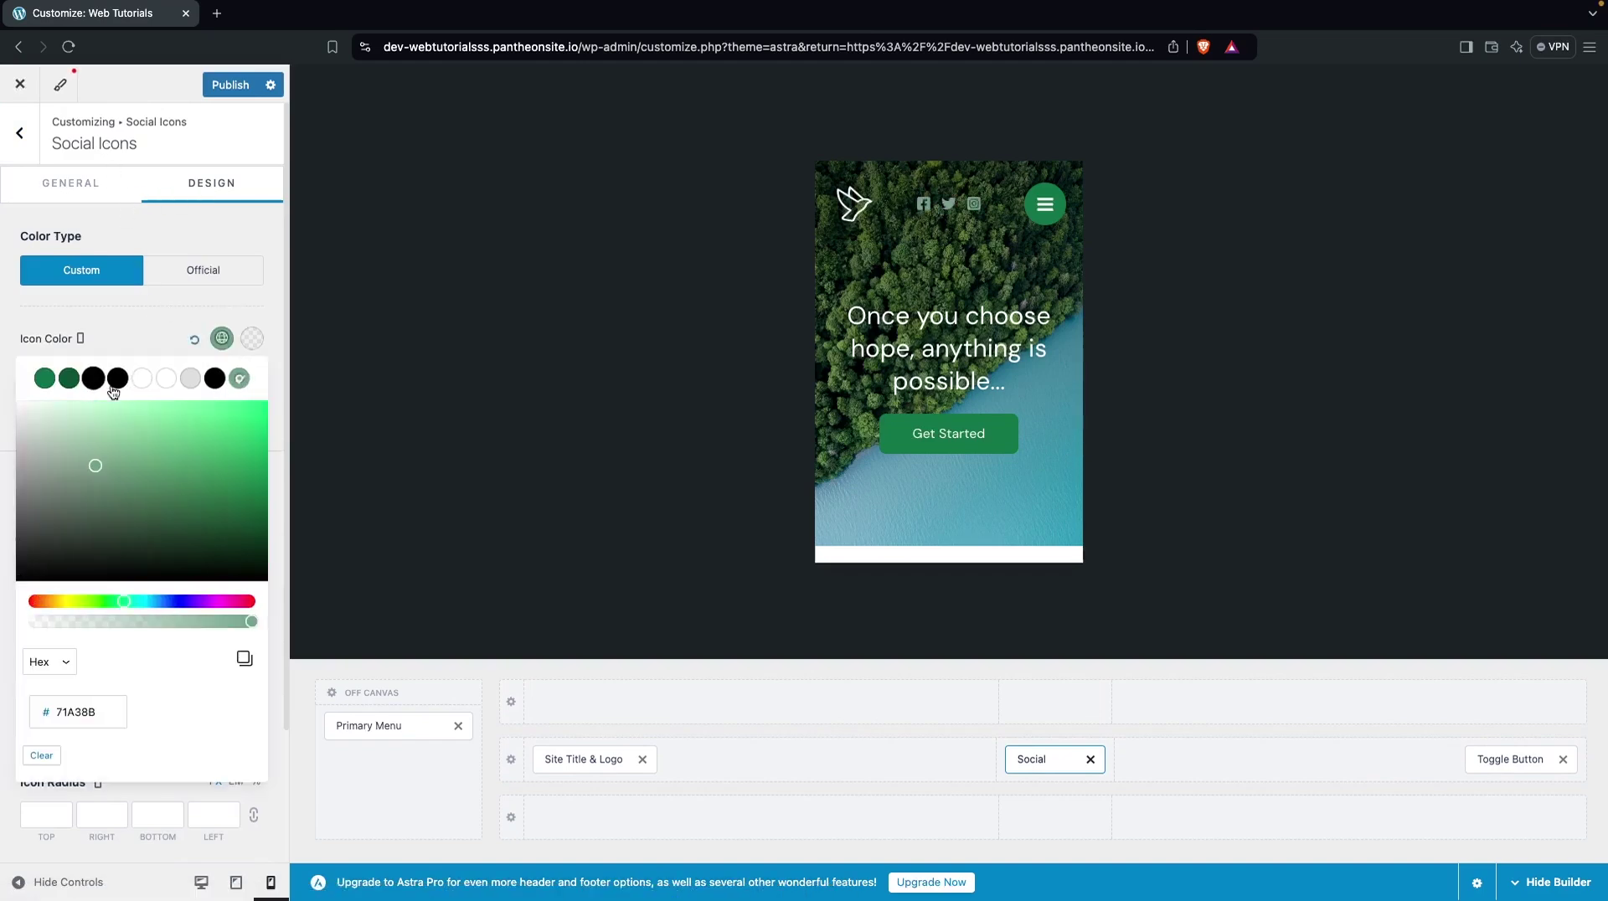
click(143, 379)
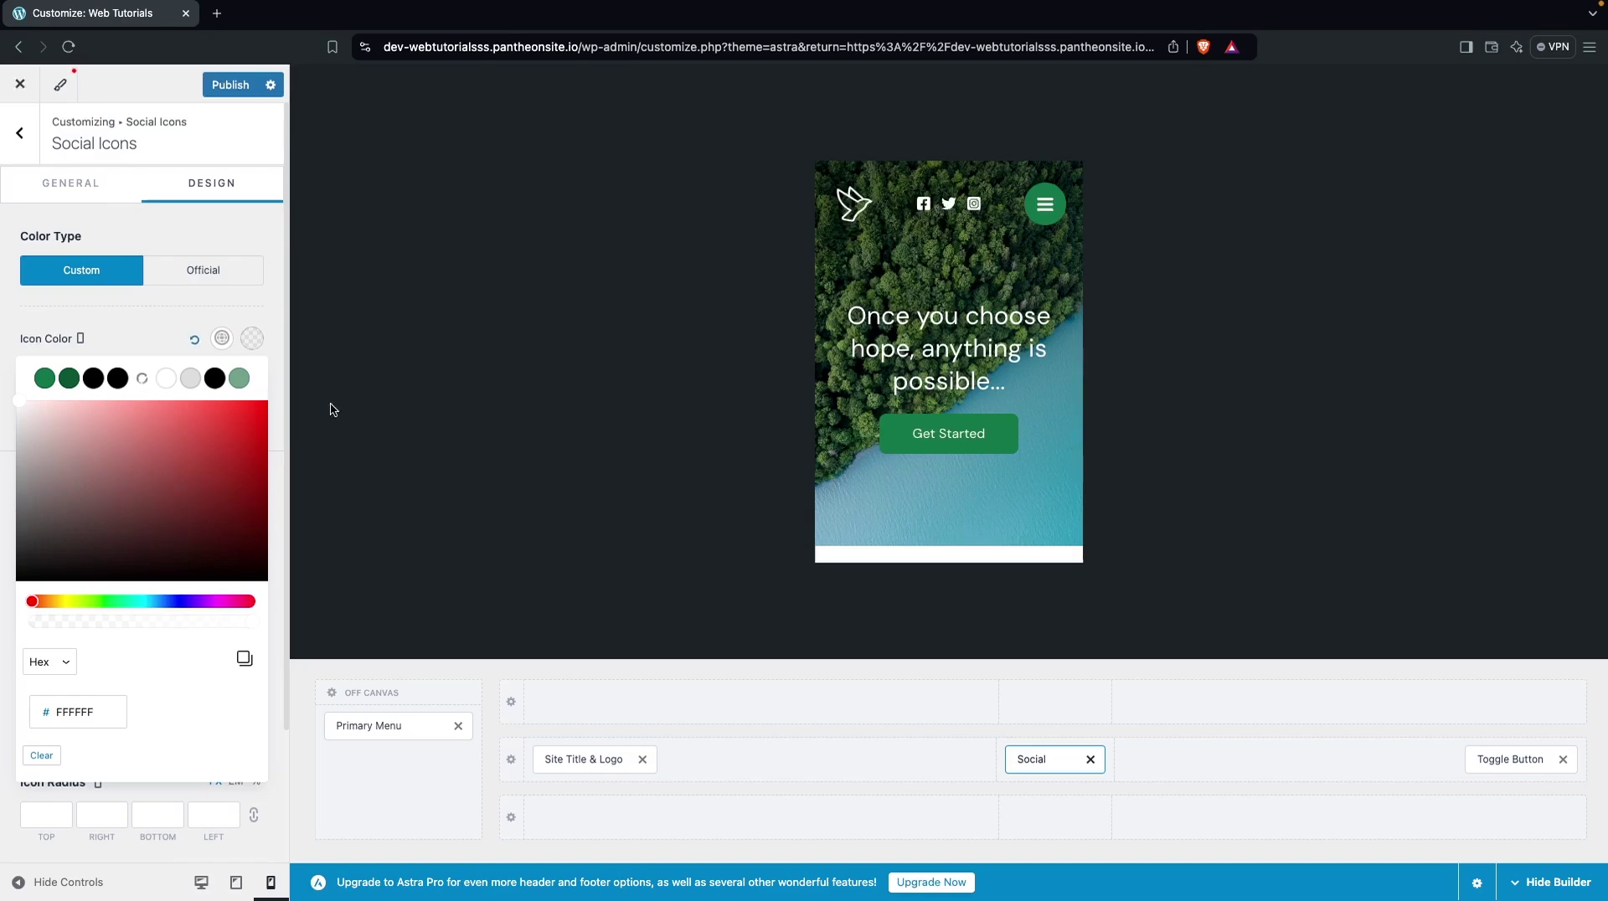
click(385, 291)
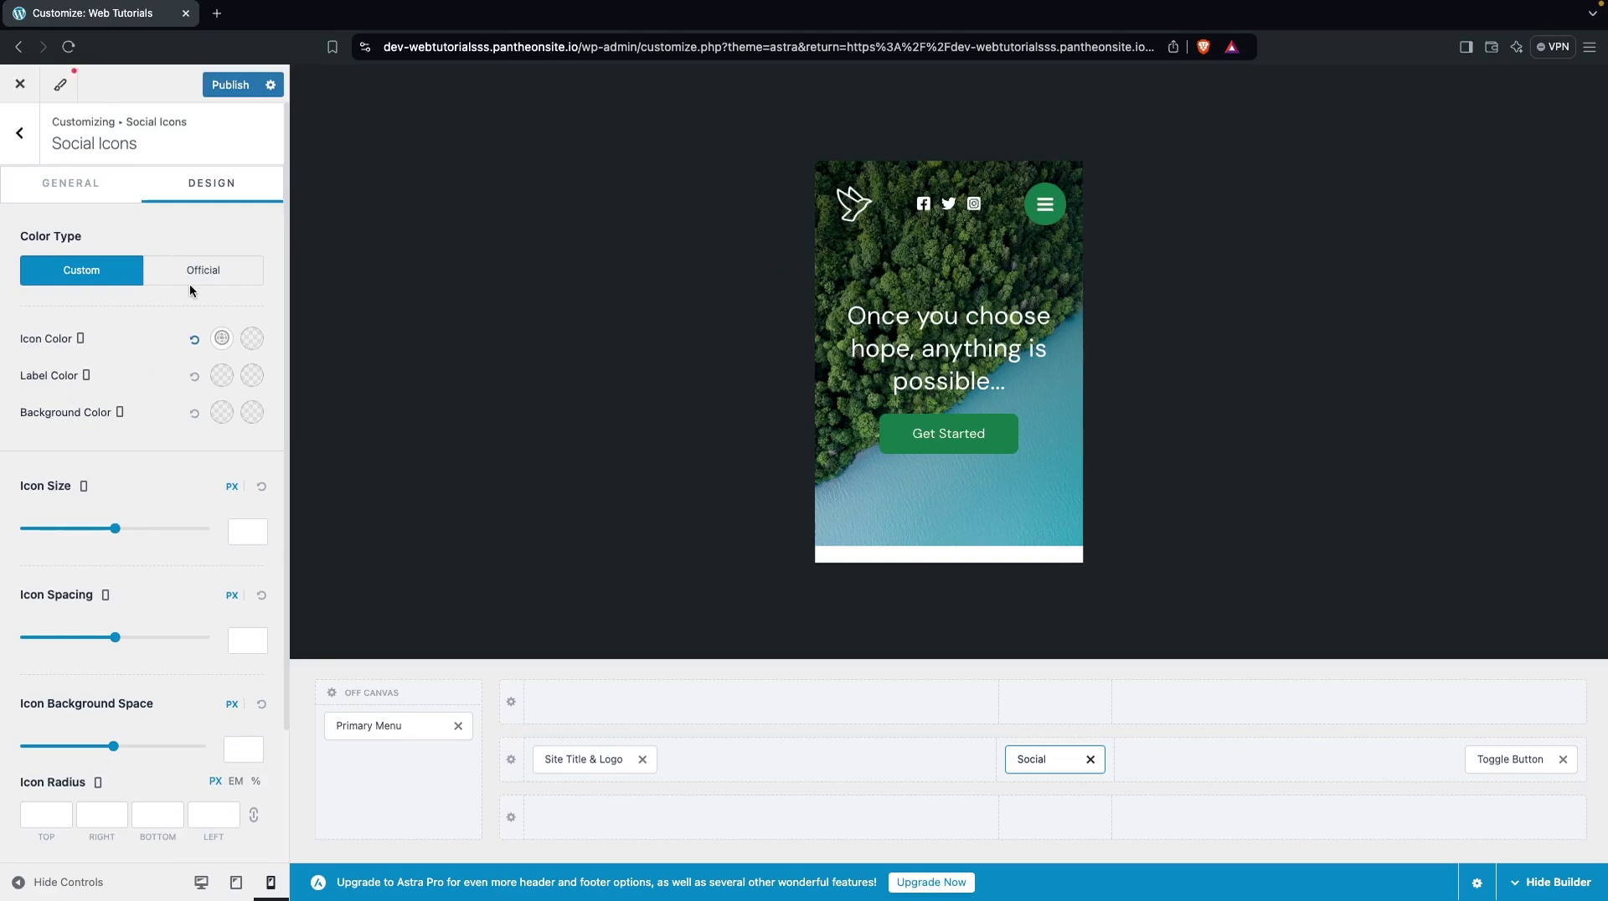
click(205, 268)
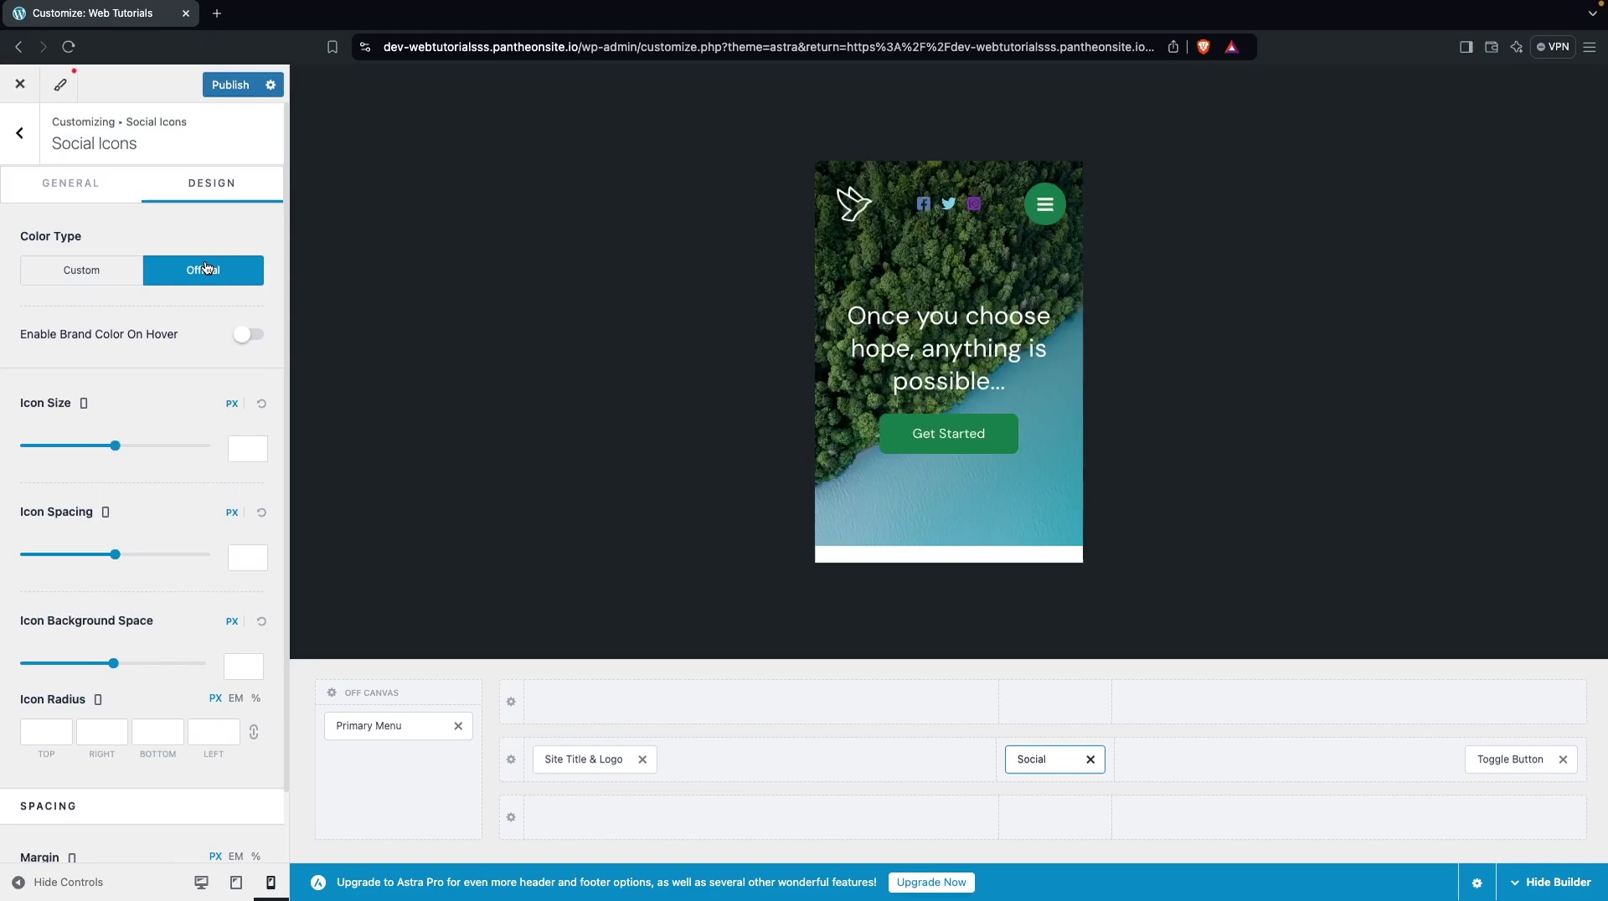
click(94, 271)
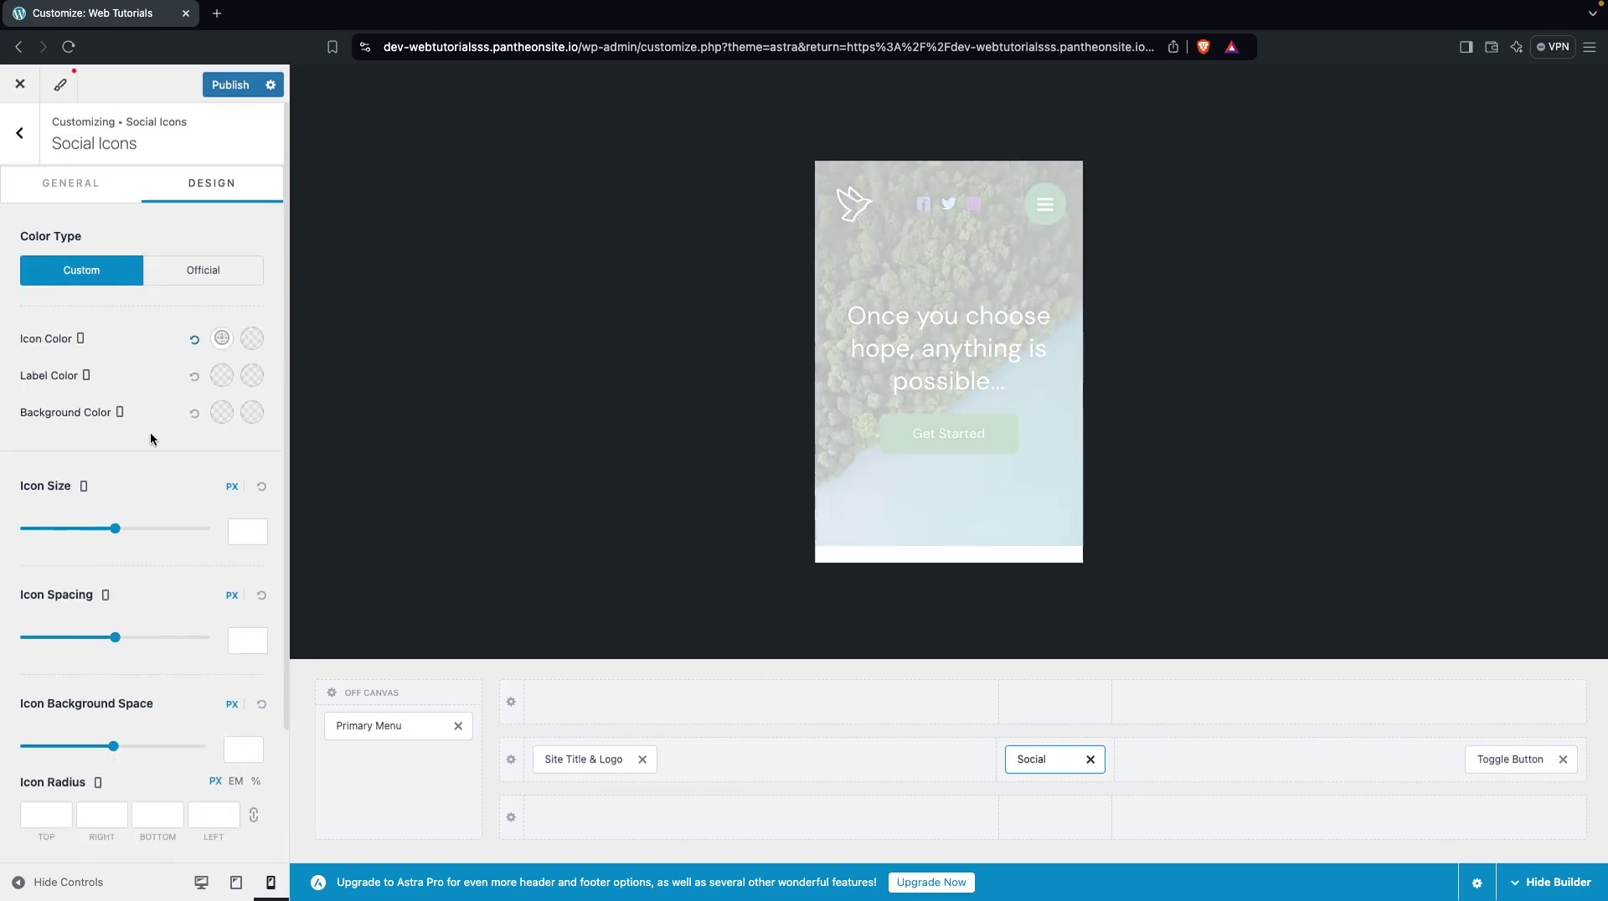
scroll(127, 503, down, 3)
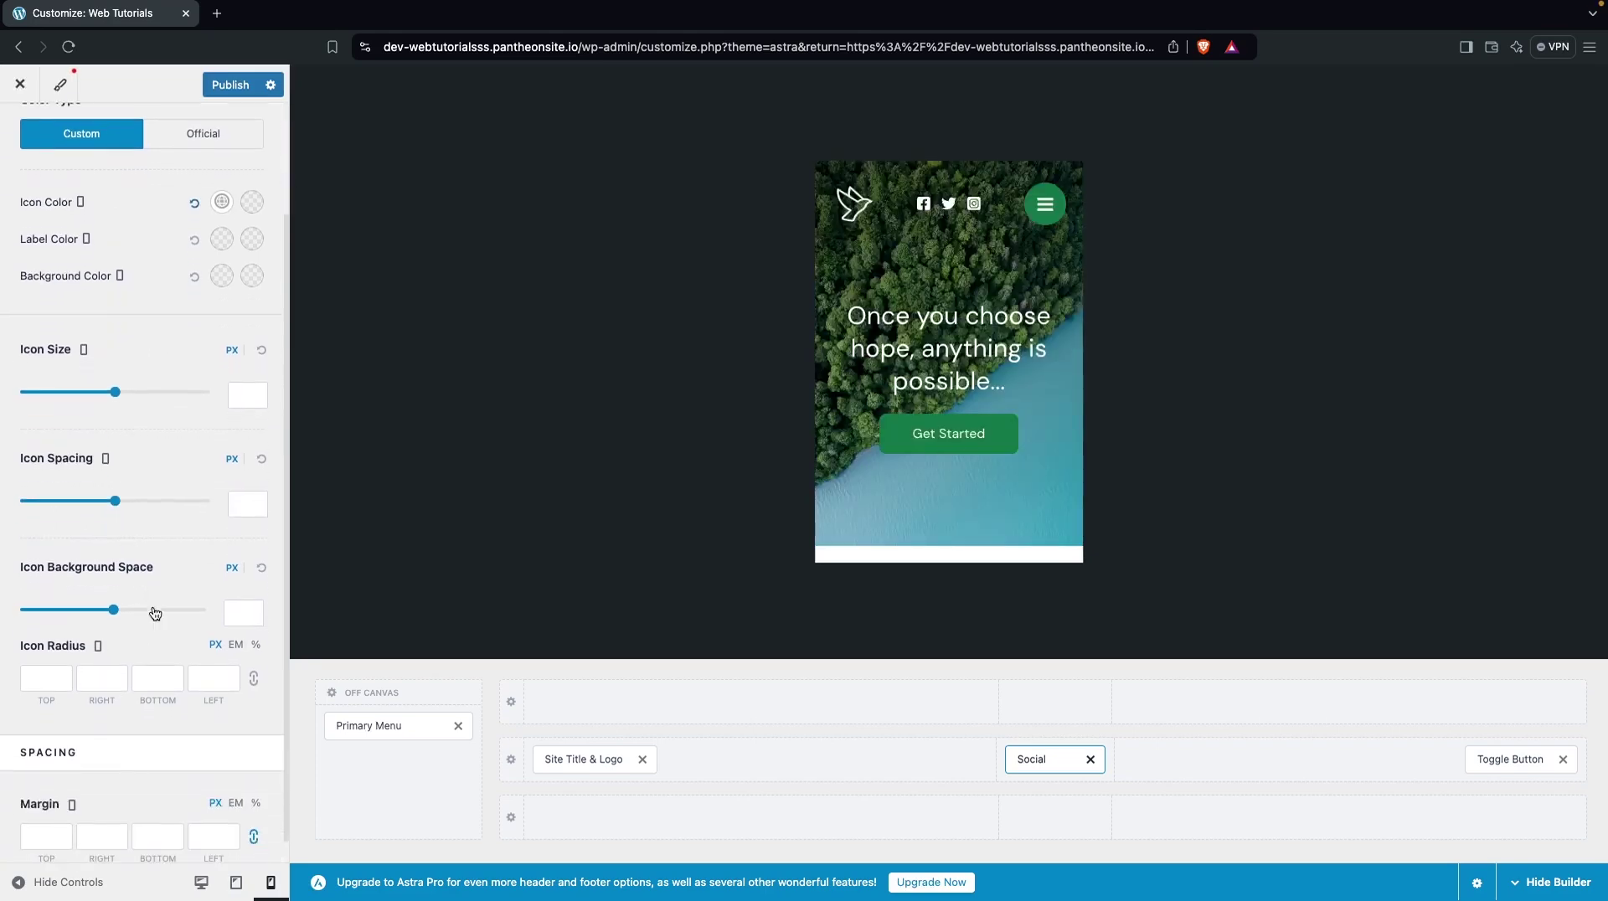
scroll(149, 624, down, 1)
scroll(148, 628, up, 1)
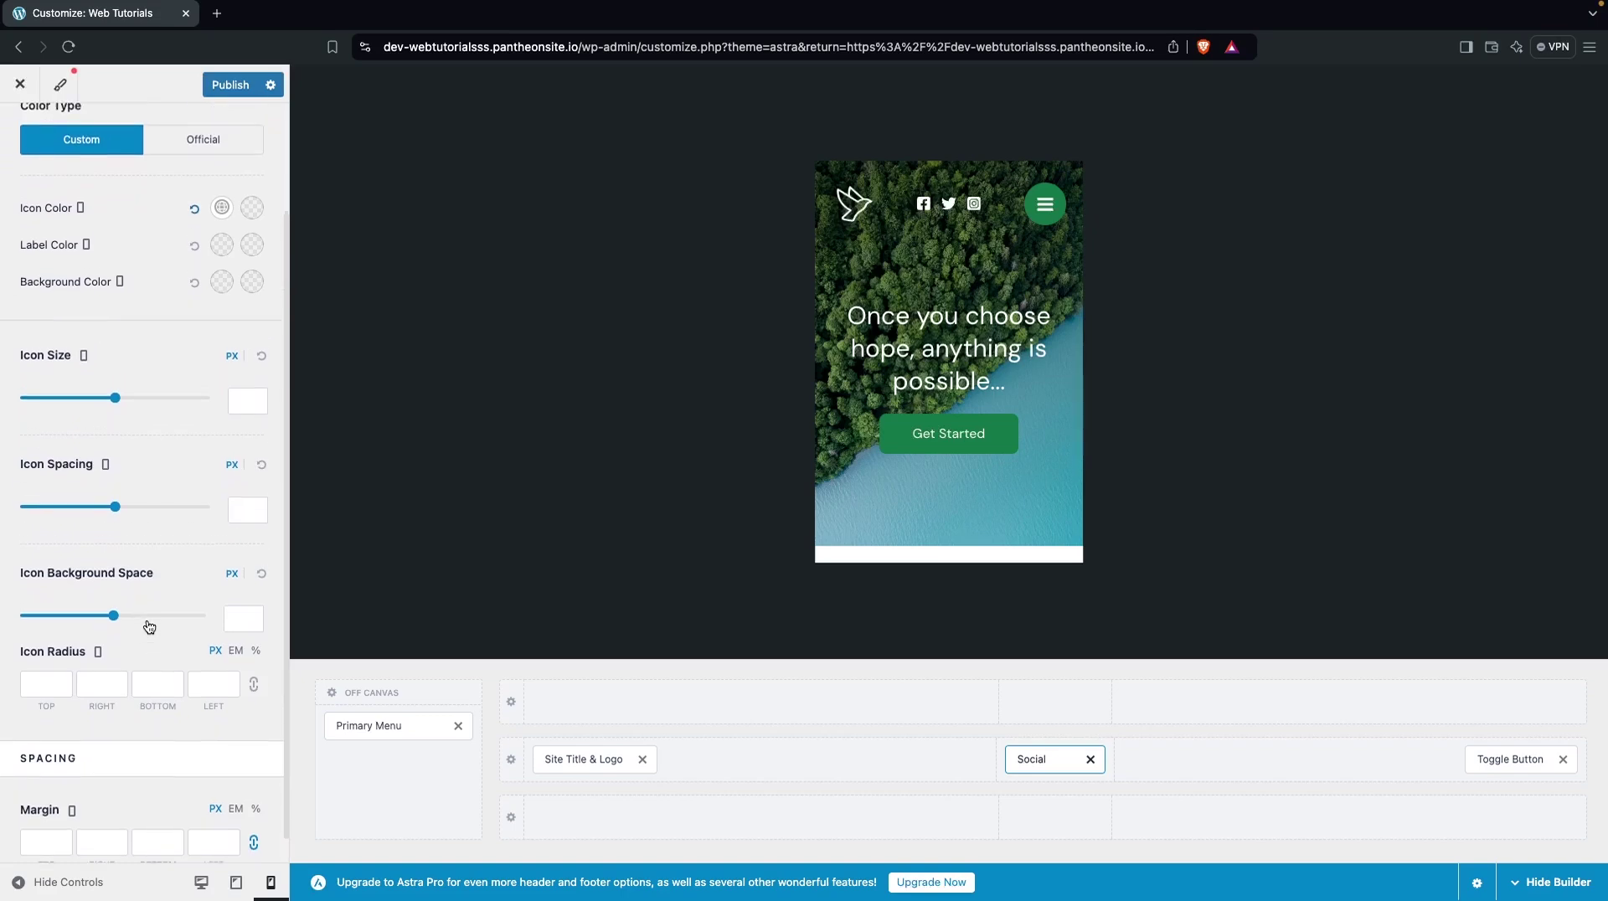
Remove the Social element and add Widget 1 to the middle slot
click(1090, 760)
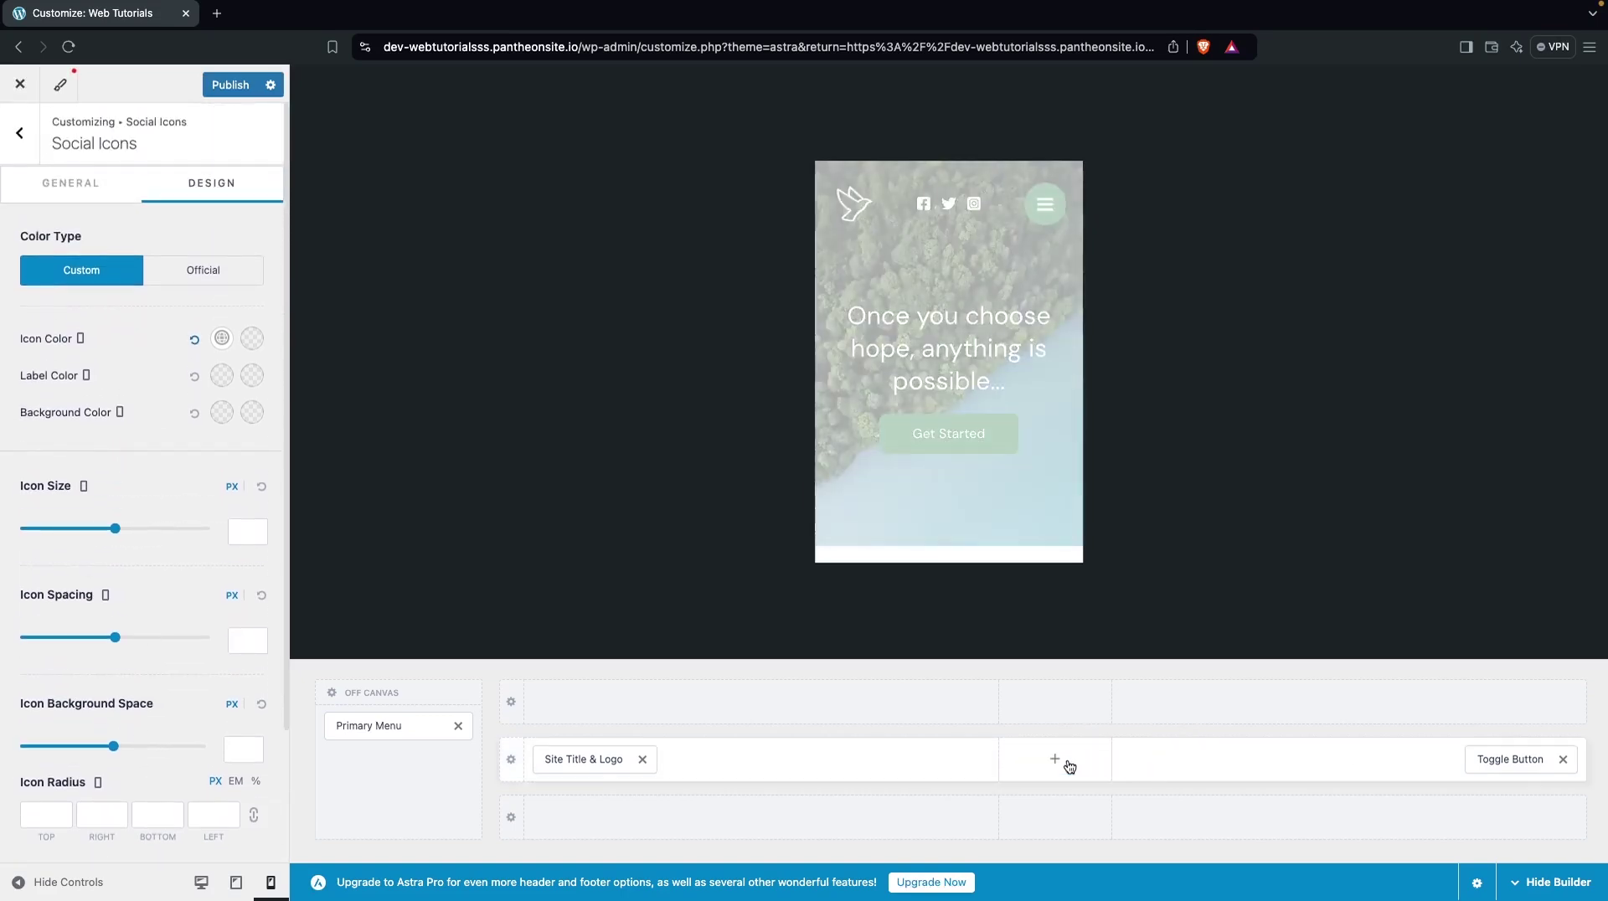
click(1053, 759)
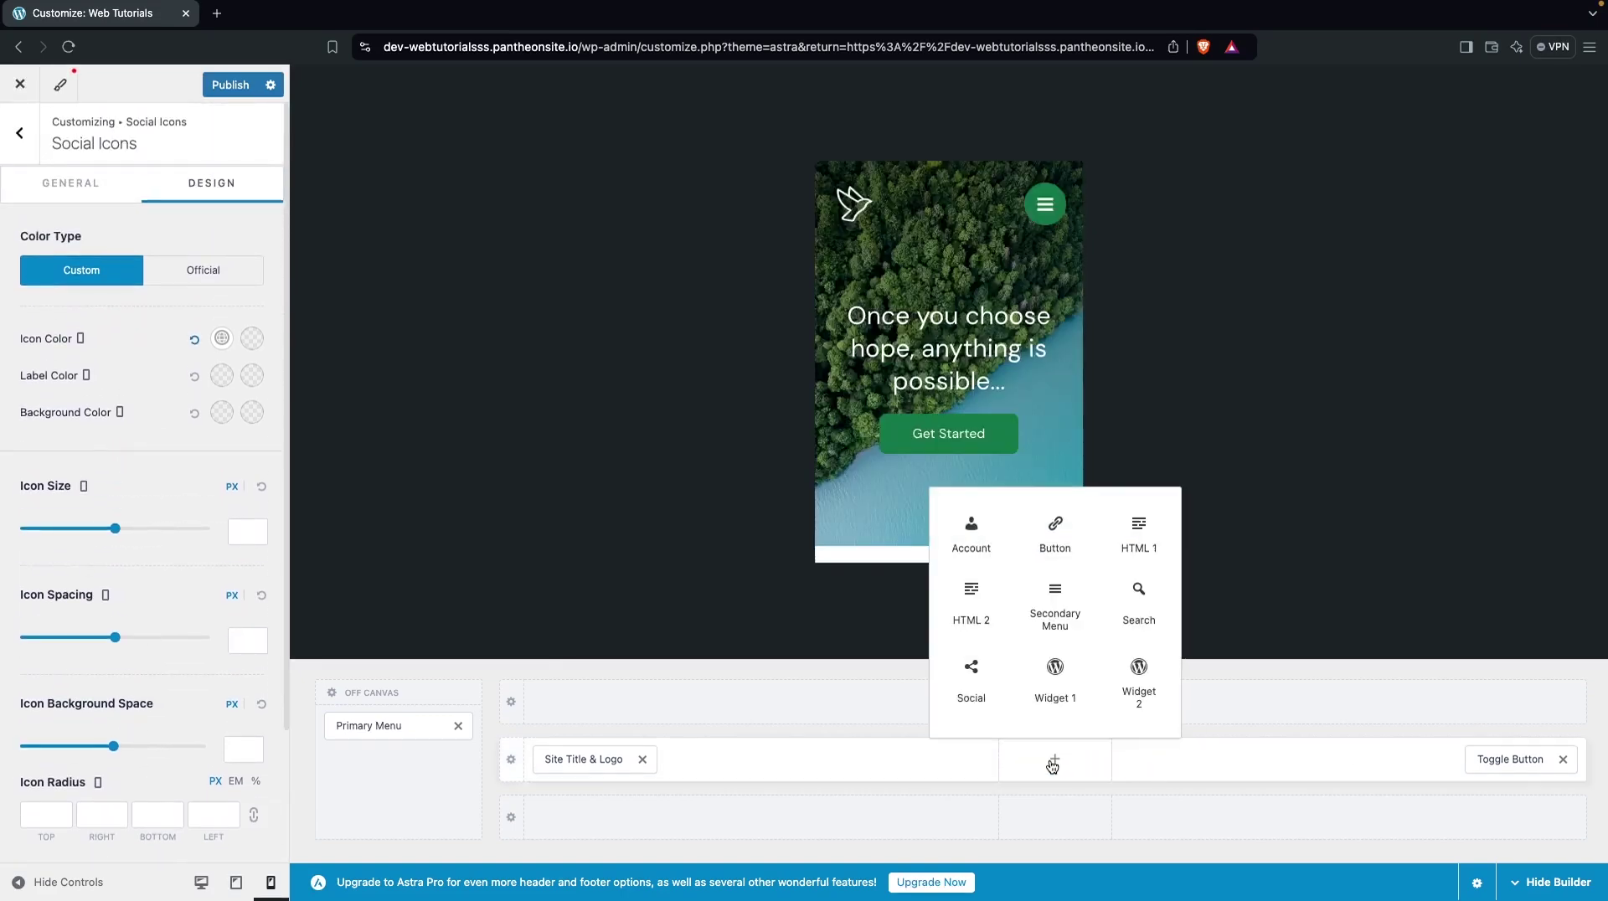
click(1054, 695)
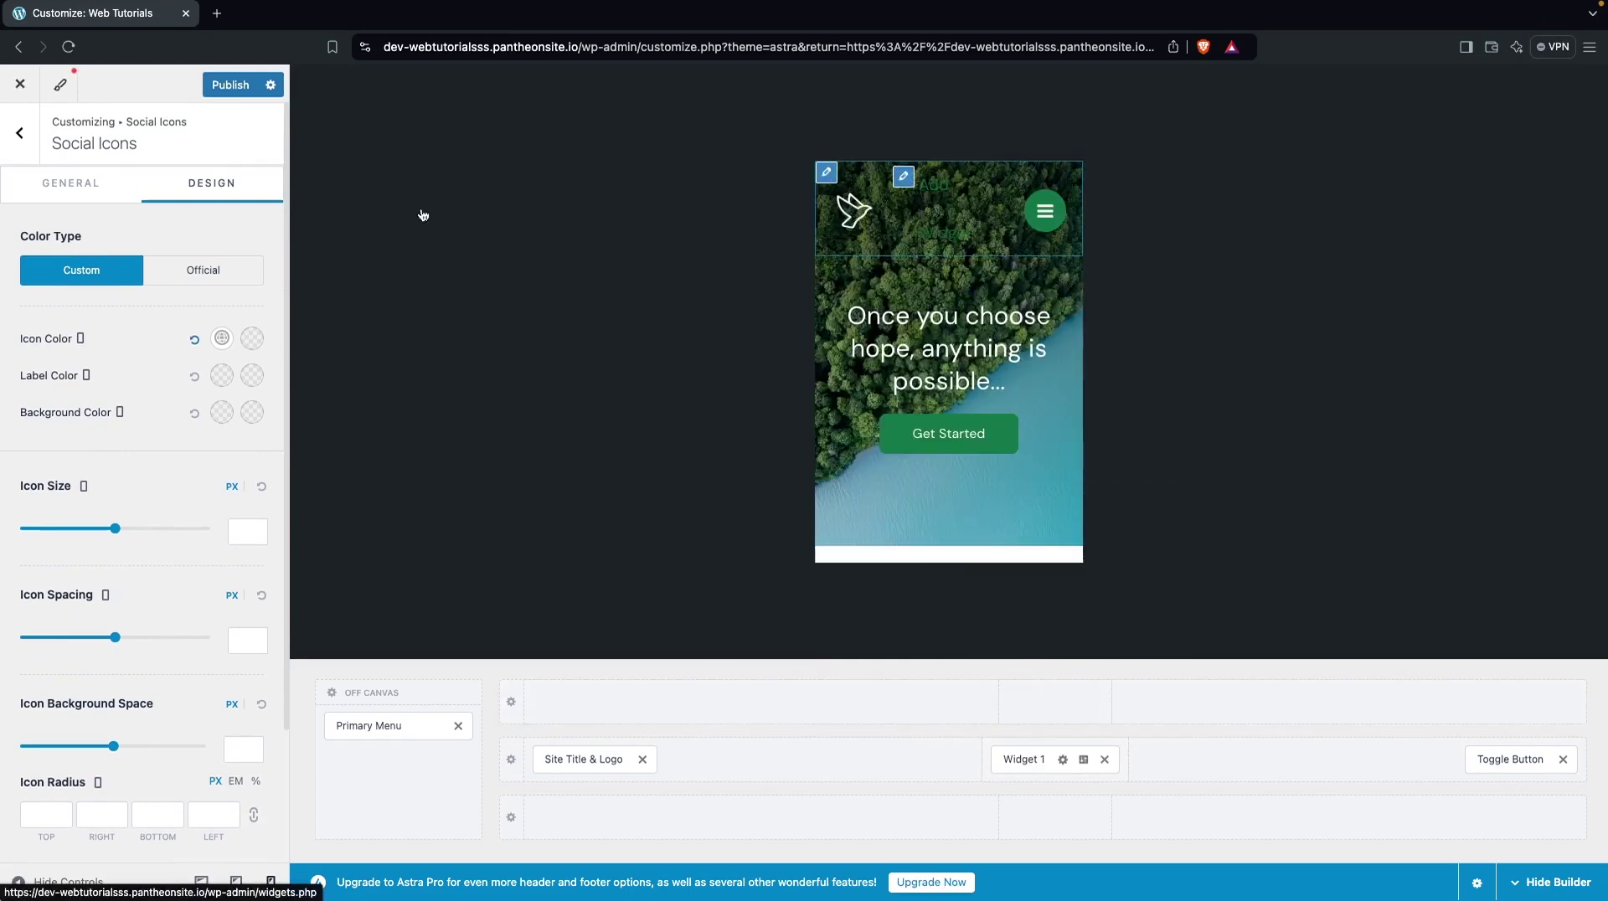
click(73, 186)
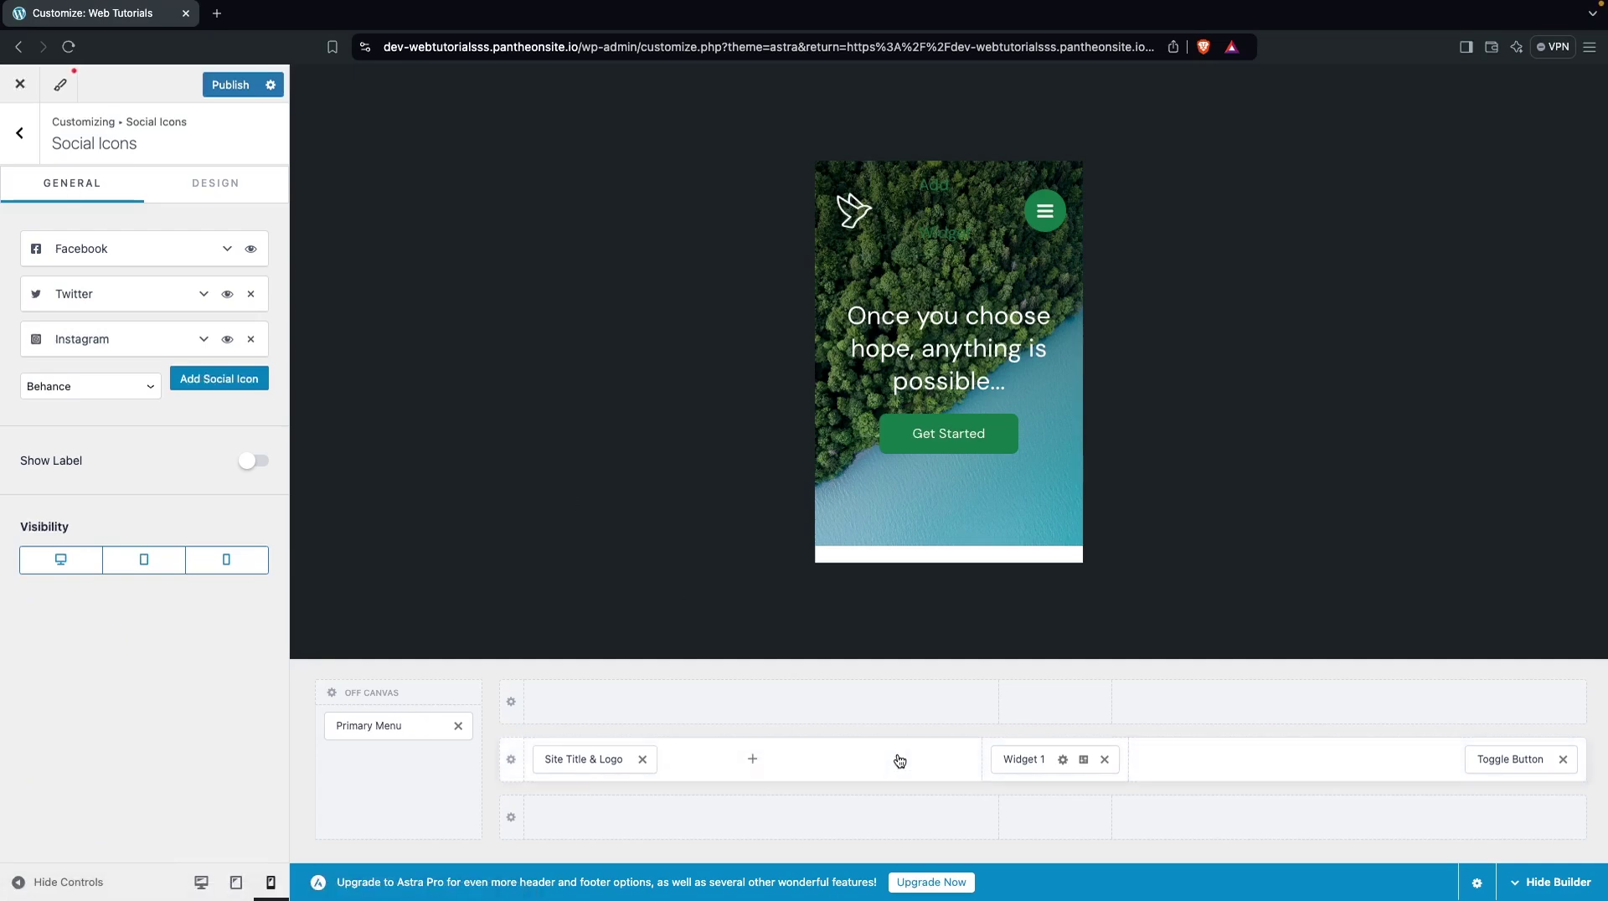
Add an Image block with 5-home.jpg from the Media Library to Widget 1
click(1015, 759)
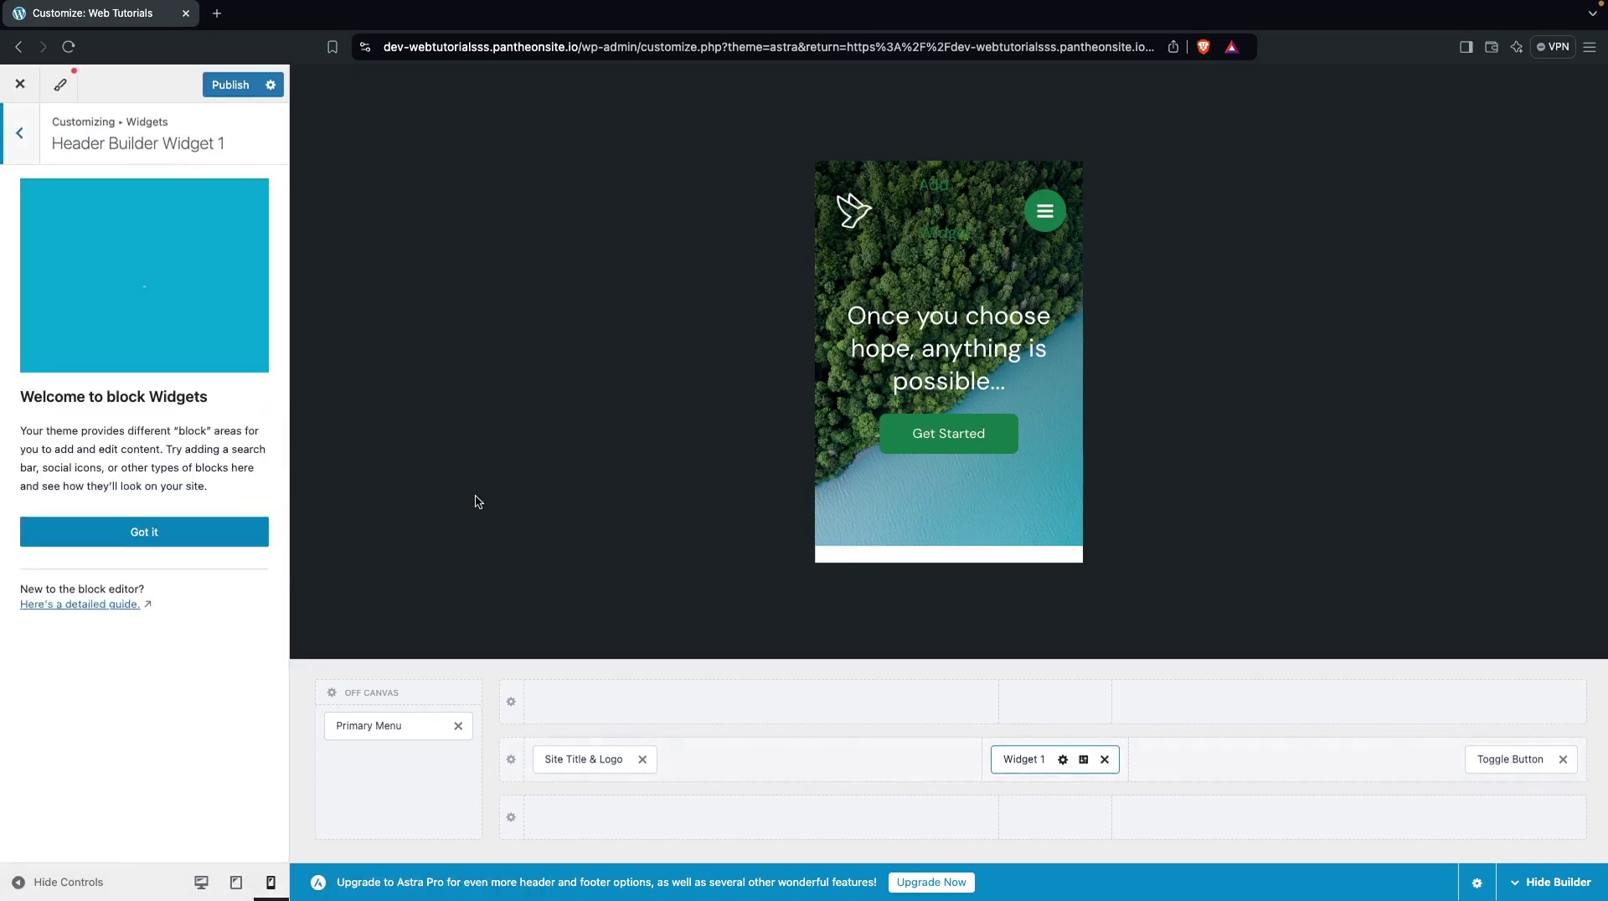
click(170, 522)
click(141, 293)
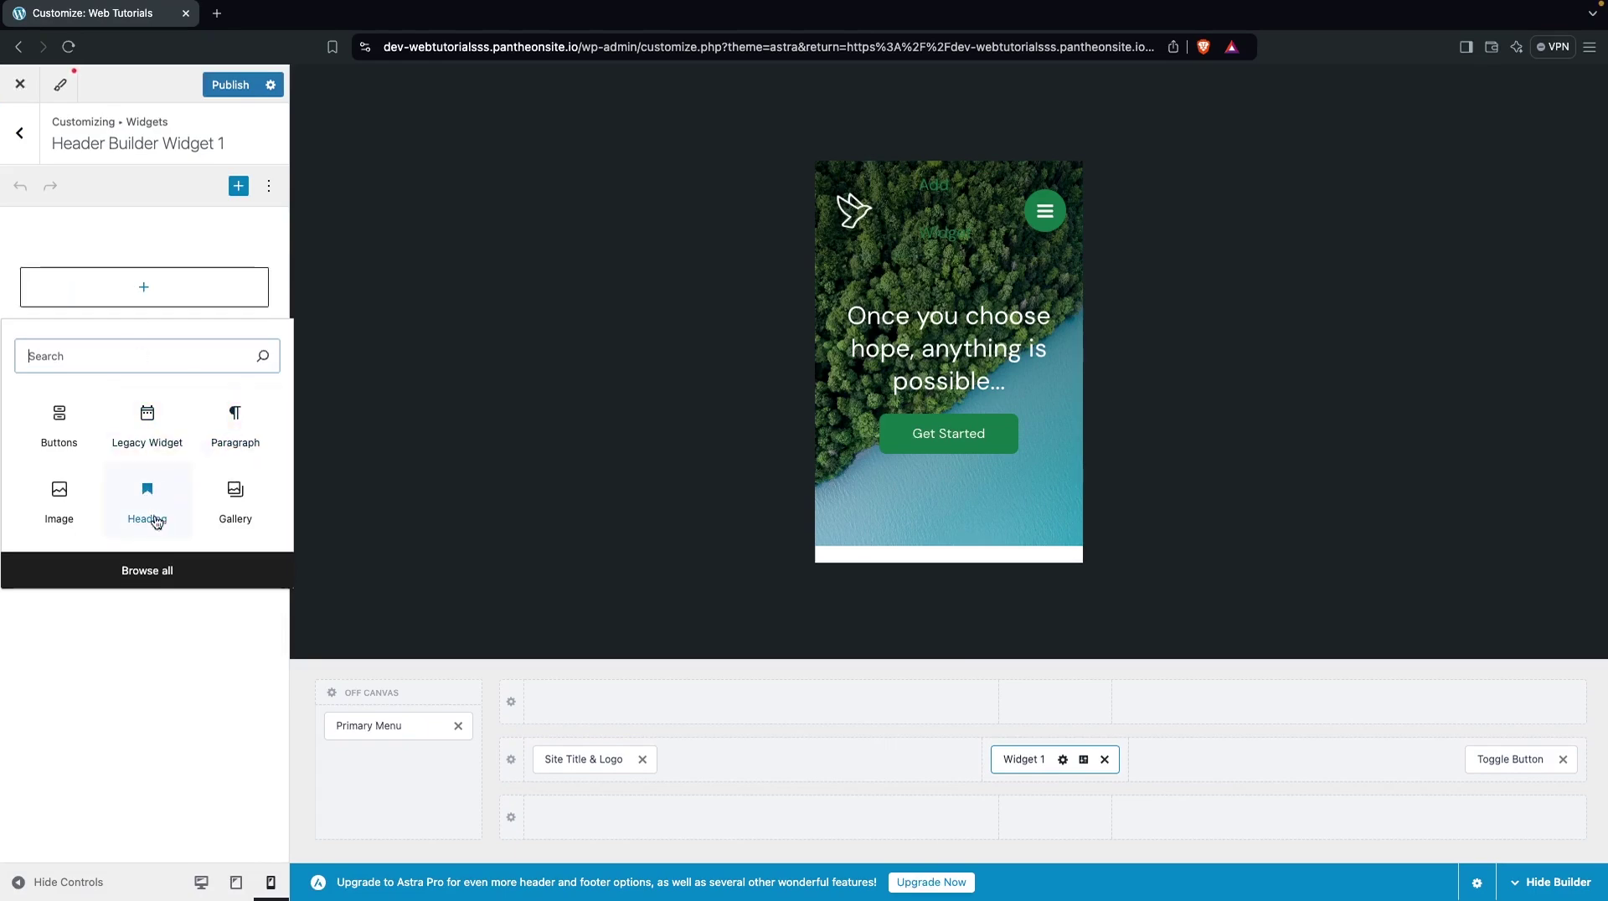
click(51, 505)
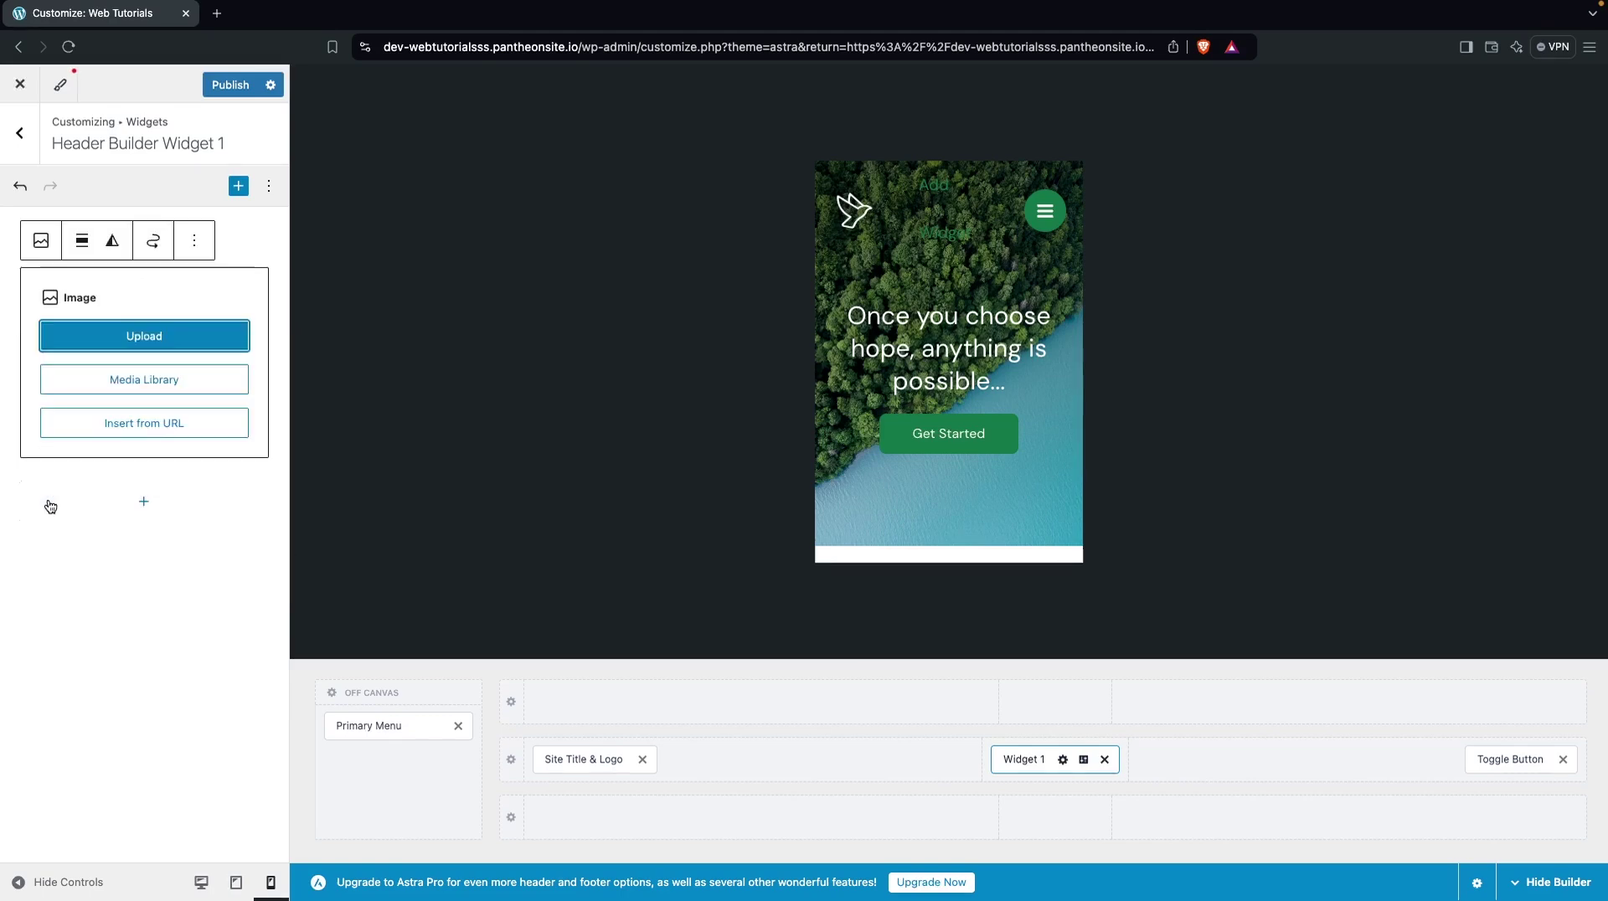
click(161, 378)
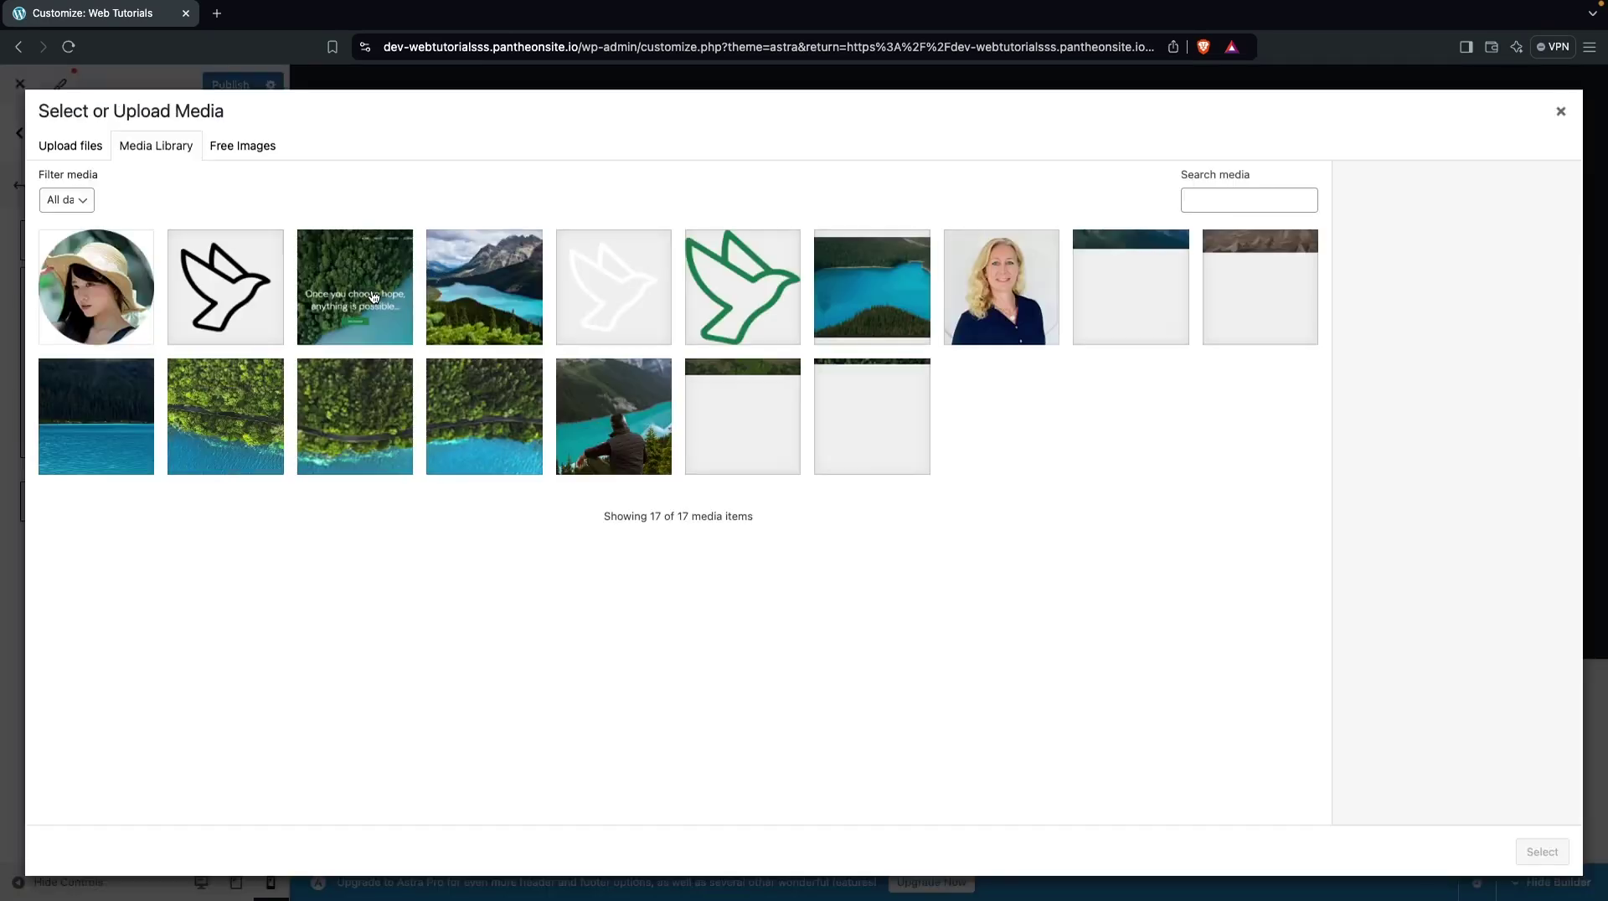
click(109, 296)
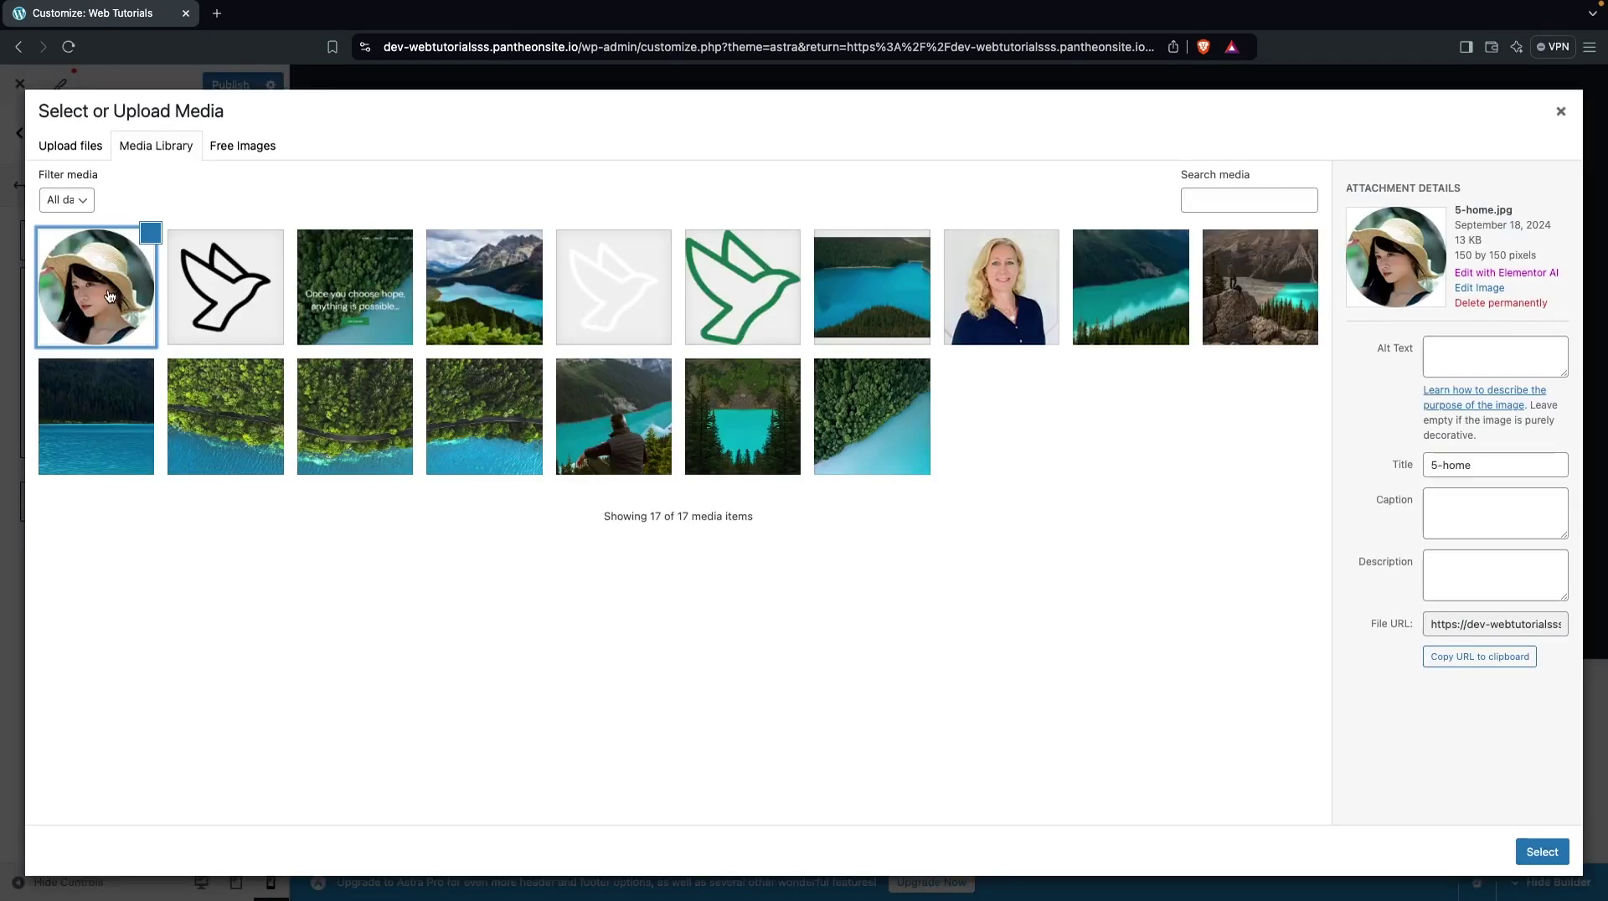
click(1542, 851)
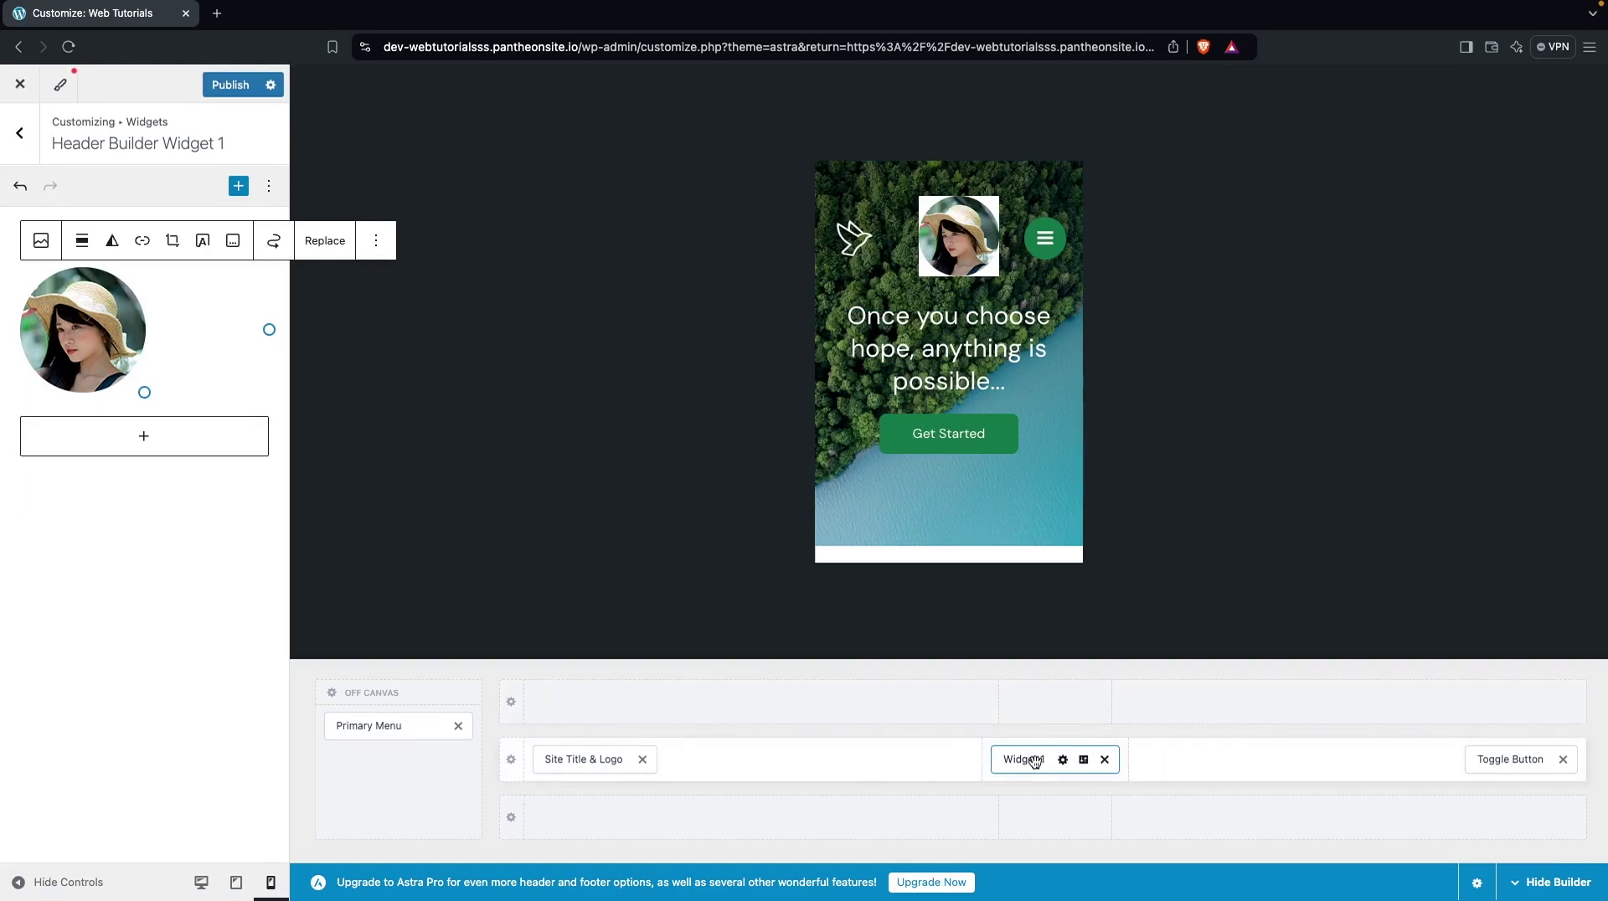
Put Widget 1 left and Site Title & Logo in the middle, then open the top-row element picker
drag(1035, 761, 840, 780)
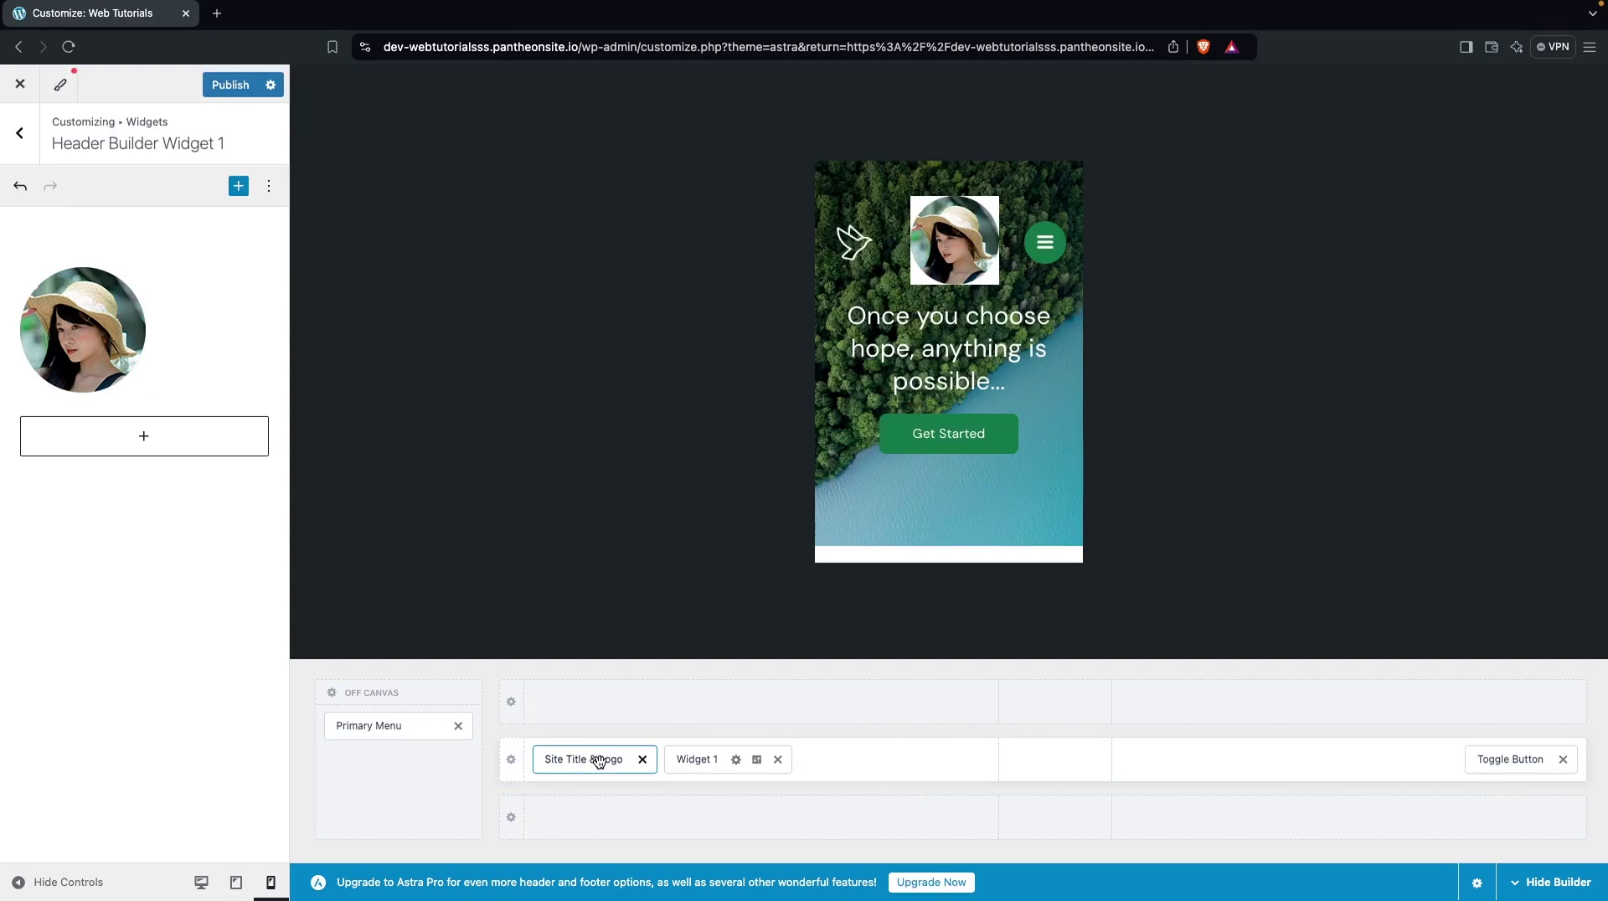
drag(599, 760, 1080, 787)
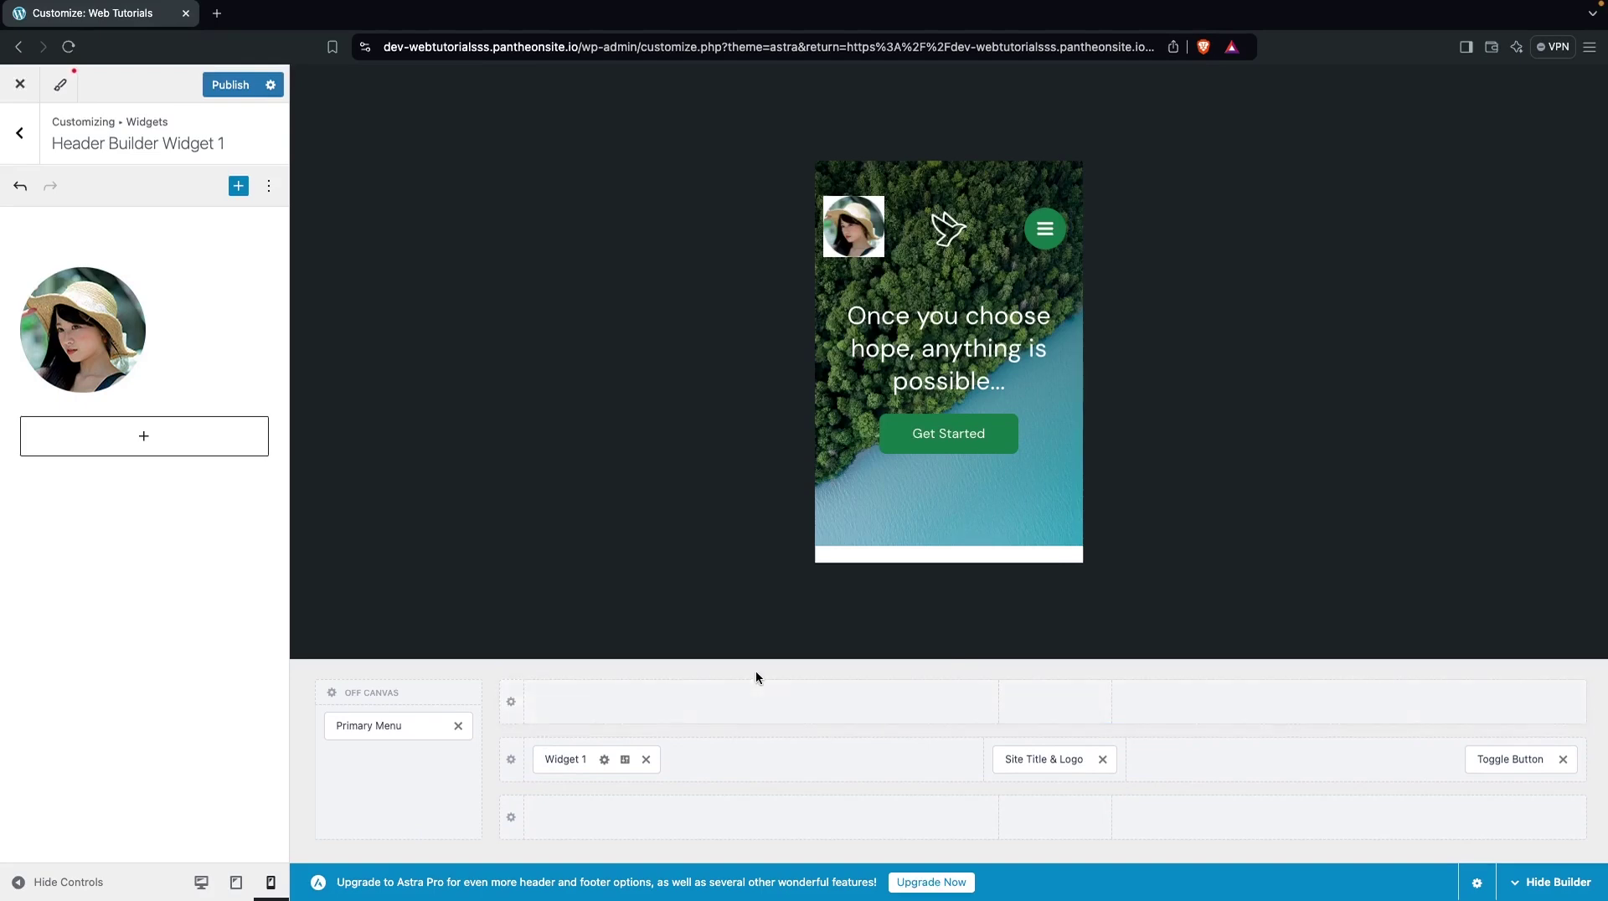
click(759, 700)
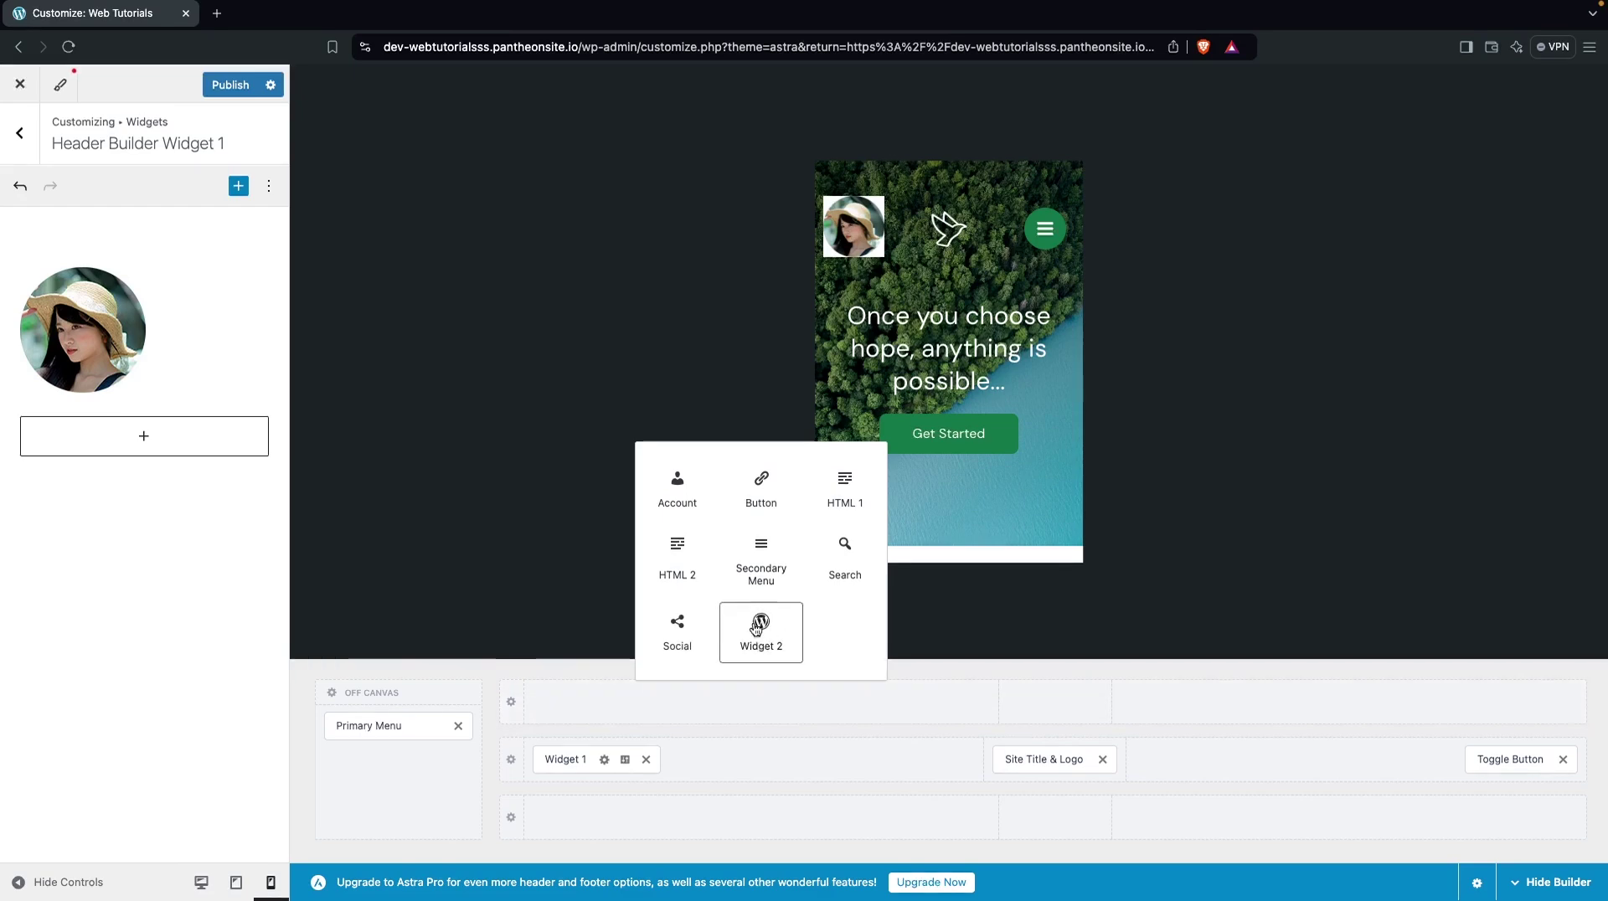
Add Widget 2 to the top row containing a 'Hello World' Heading block
click(759, 629)
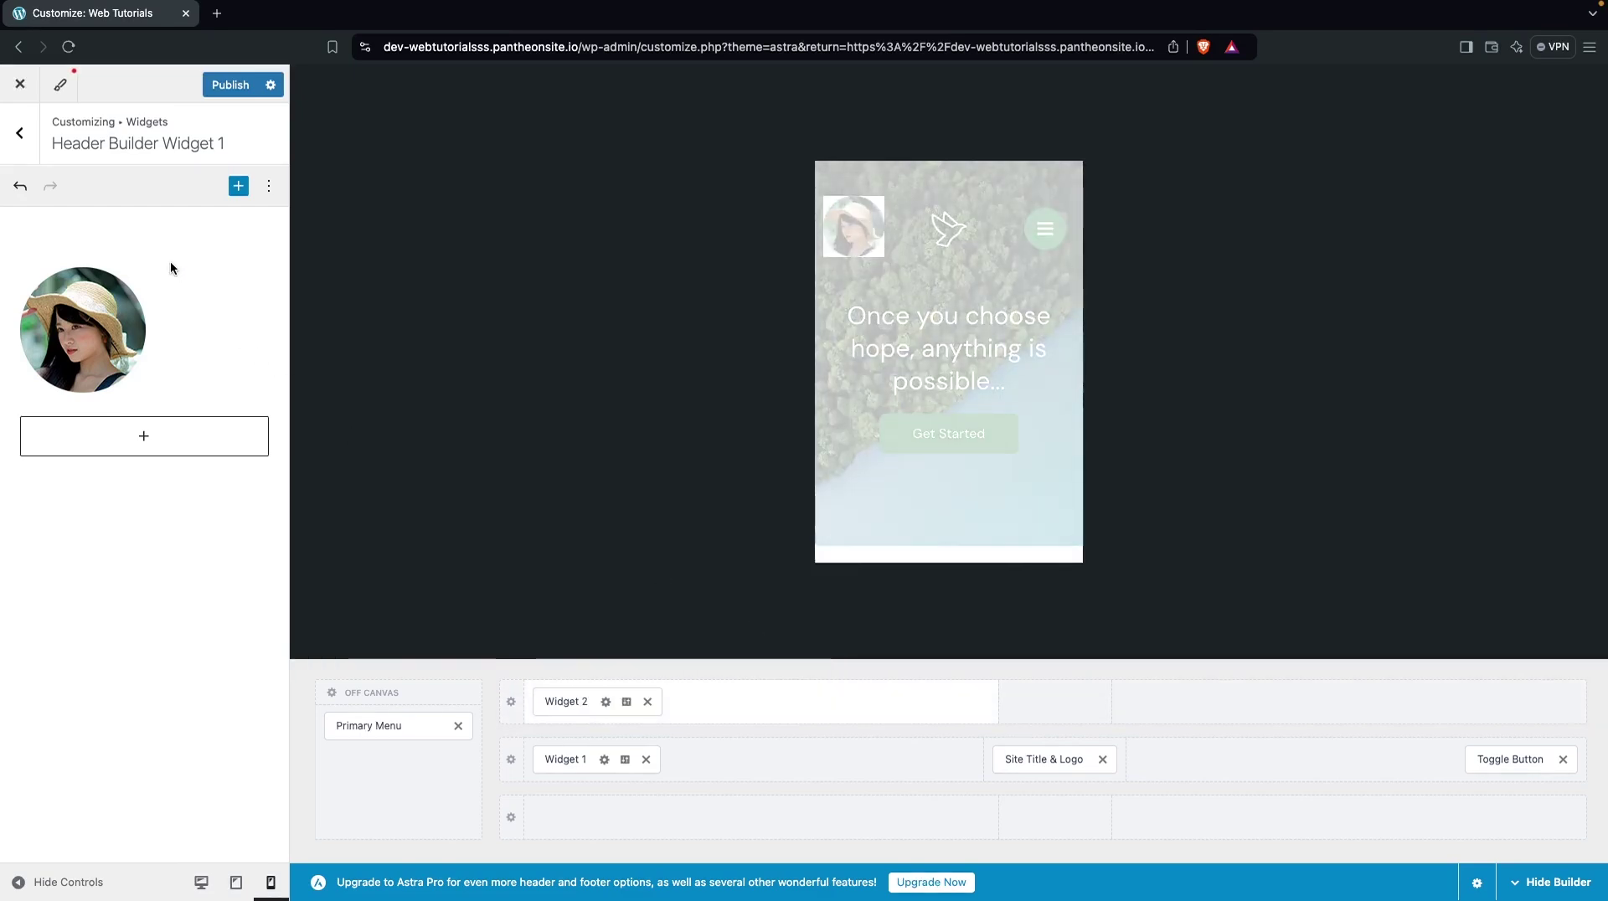
click(574, 700)
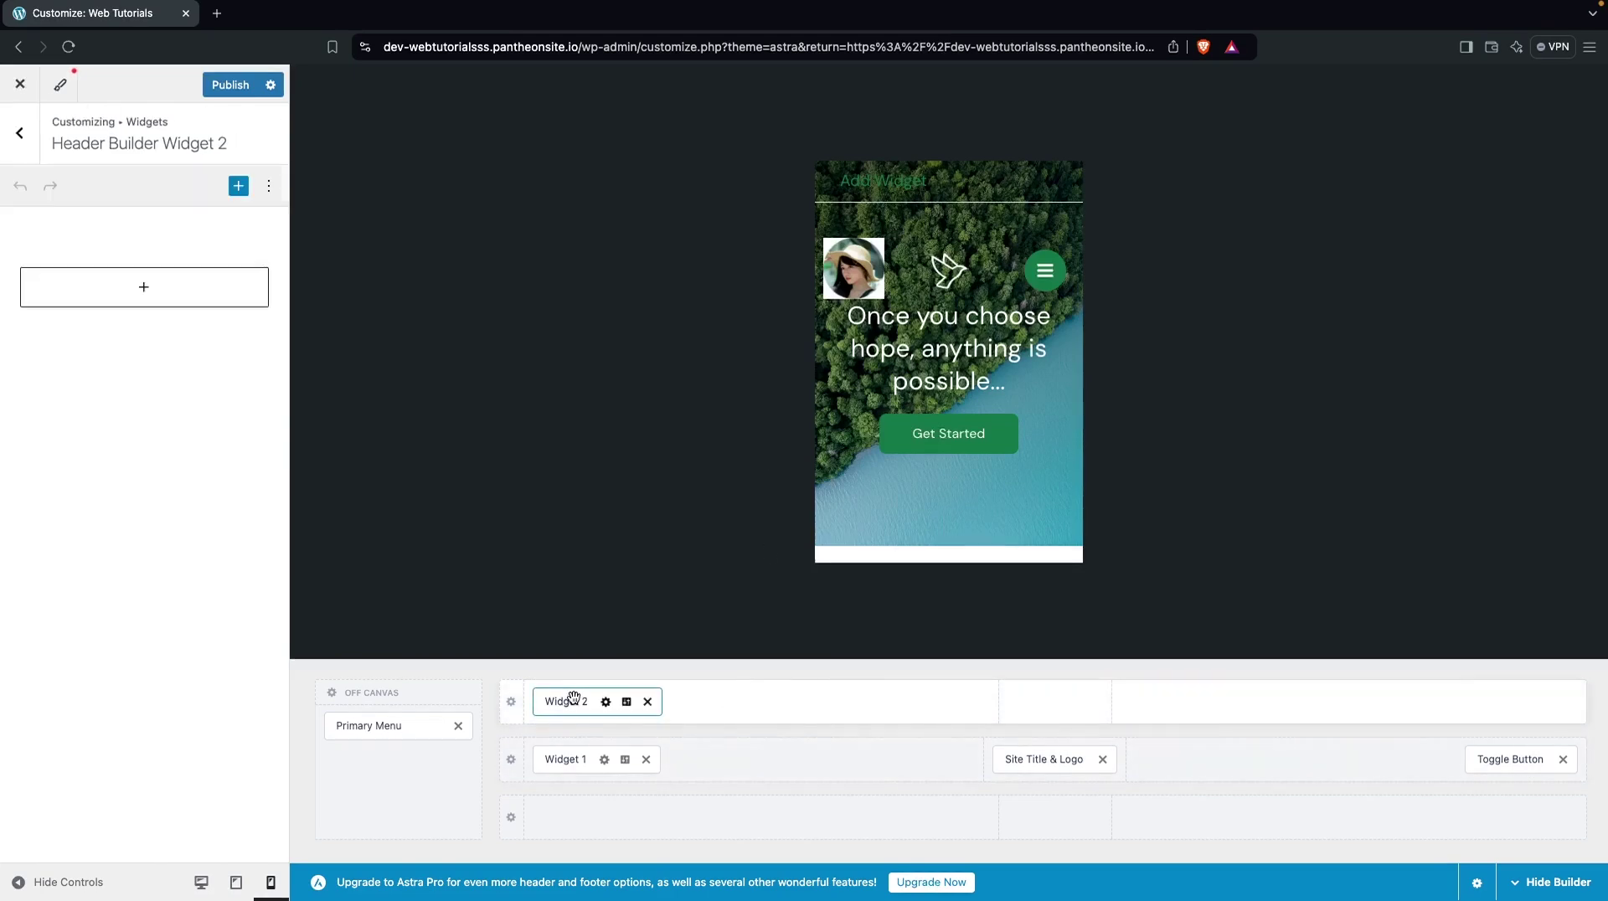
click(149, 291)
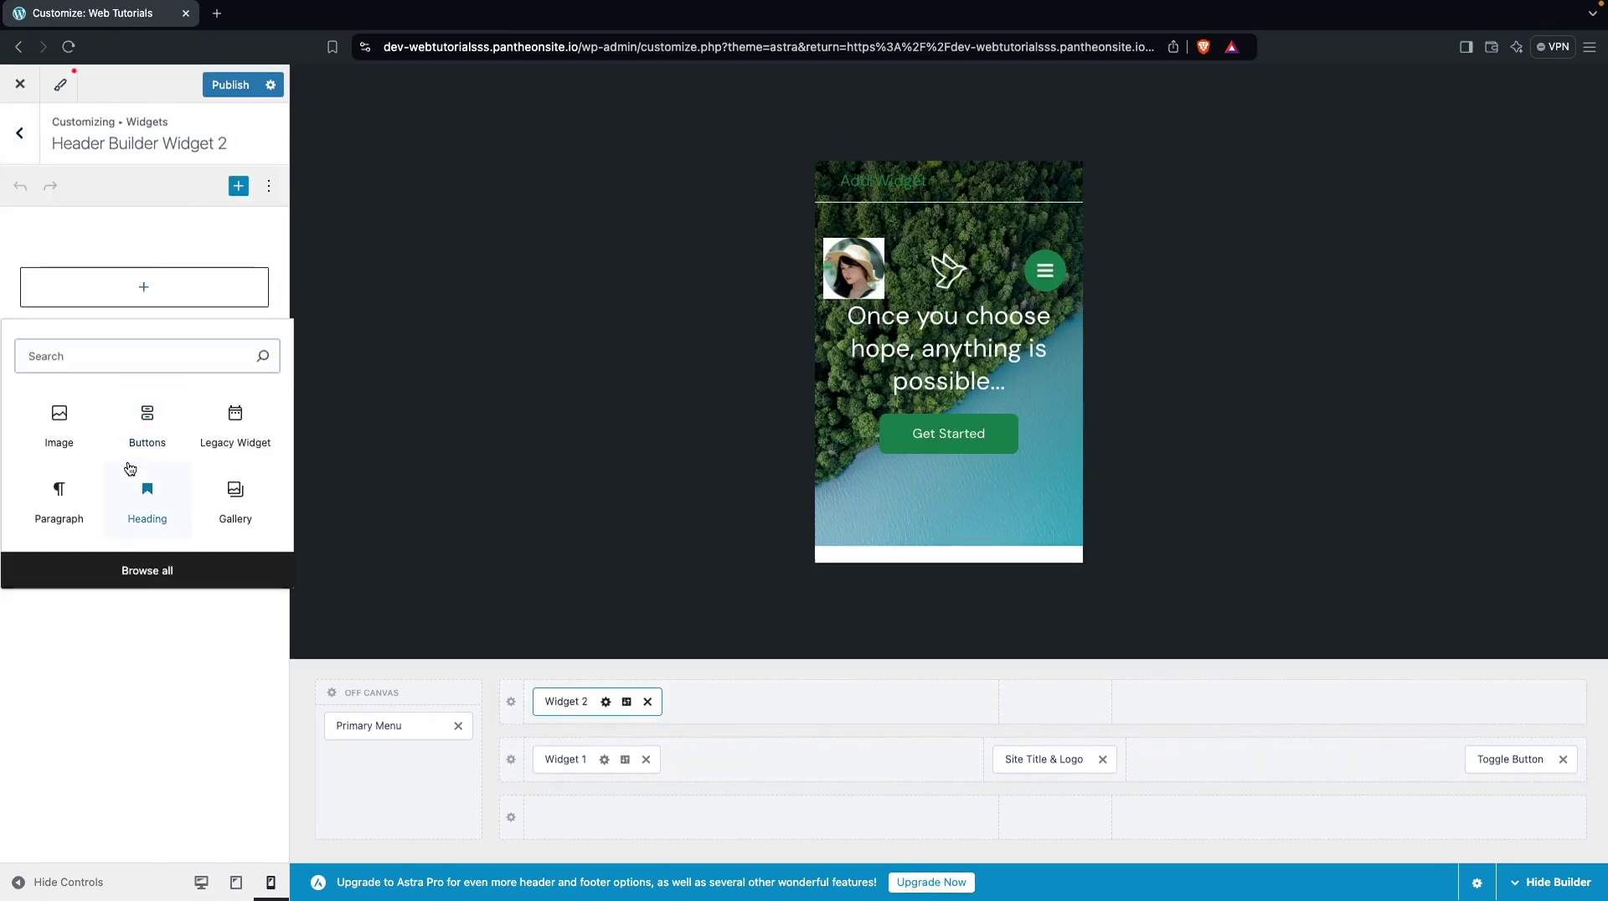
click(134, 493)
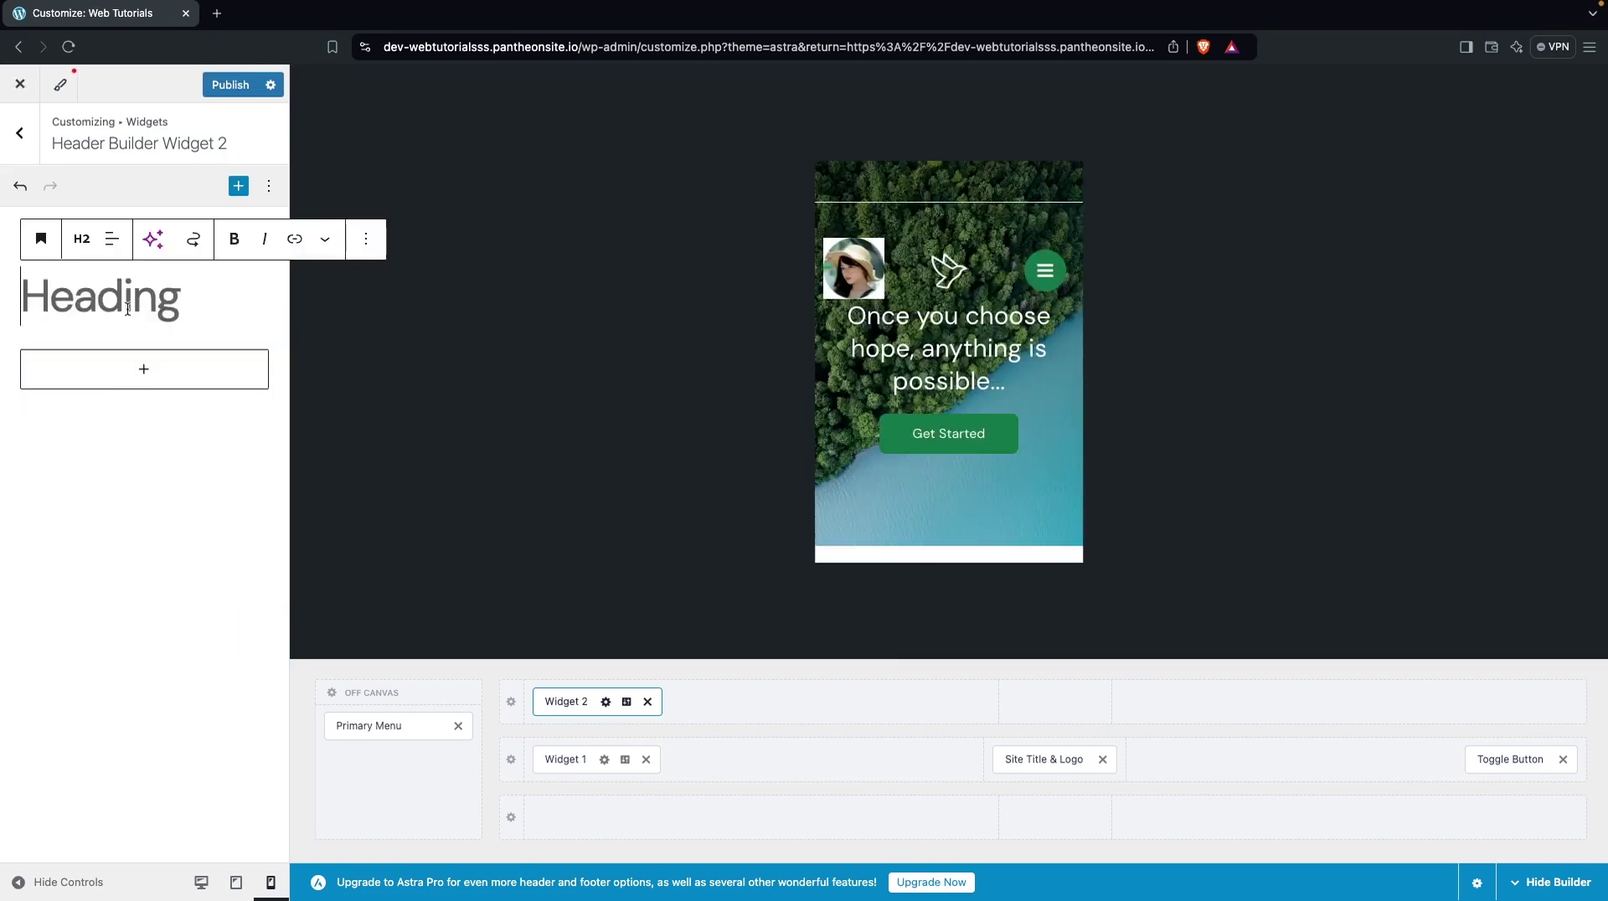
text(Hello World)
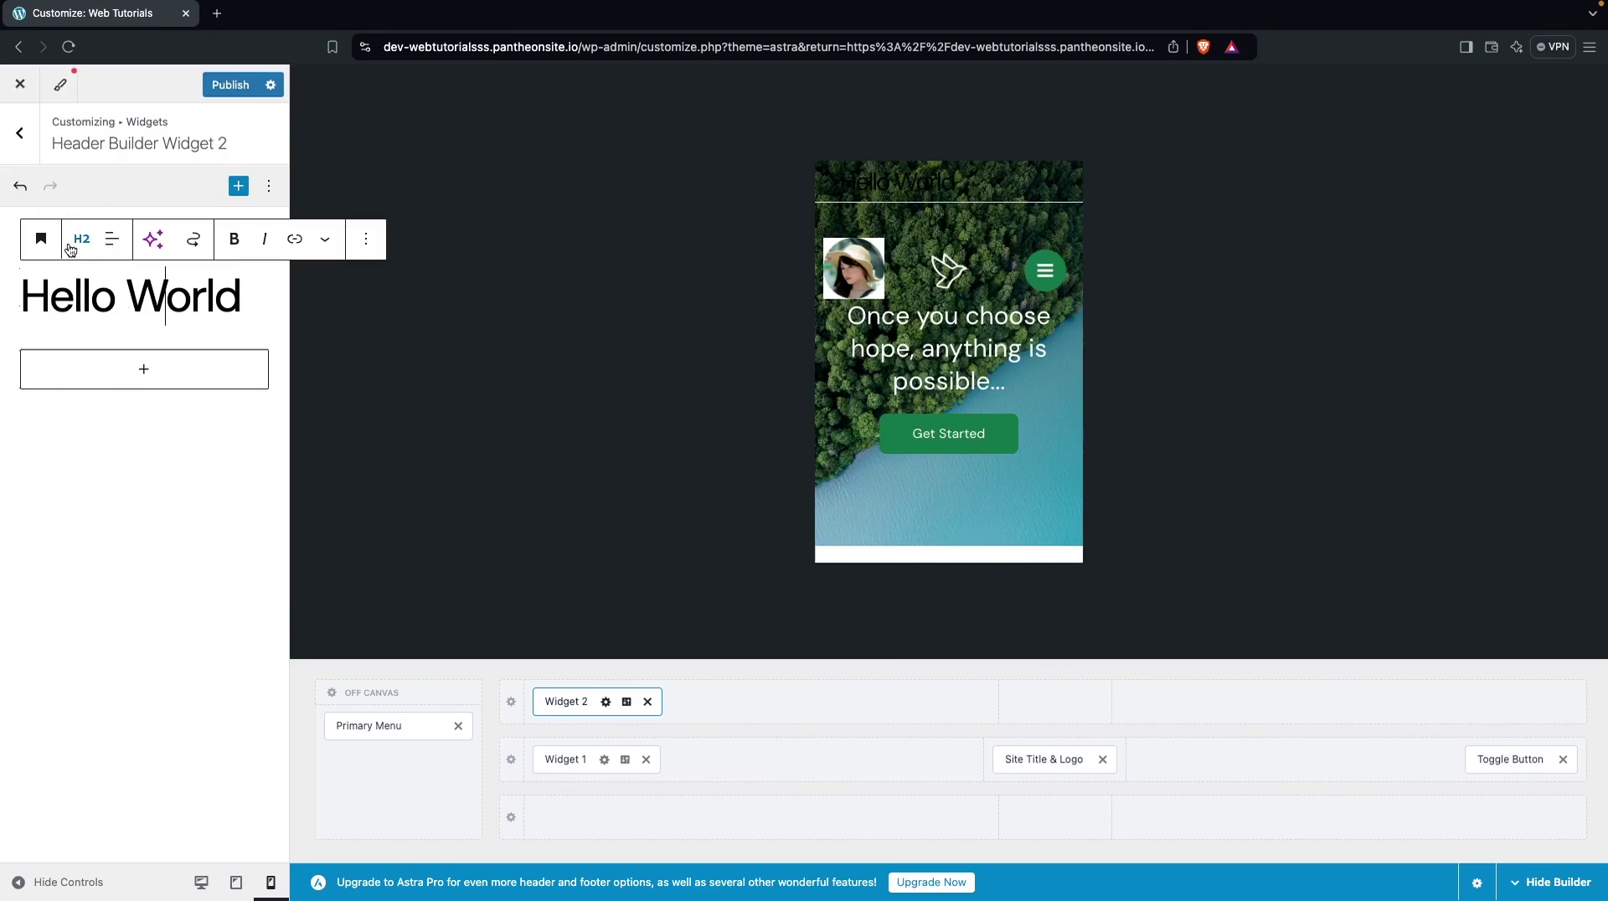
Set Widget 2's Hello World heading colour to #FFFFFF and drag the widget into the bottom header row
click(627, 702)
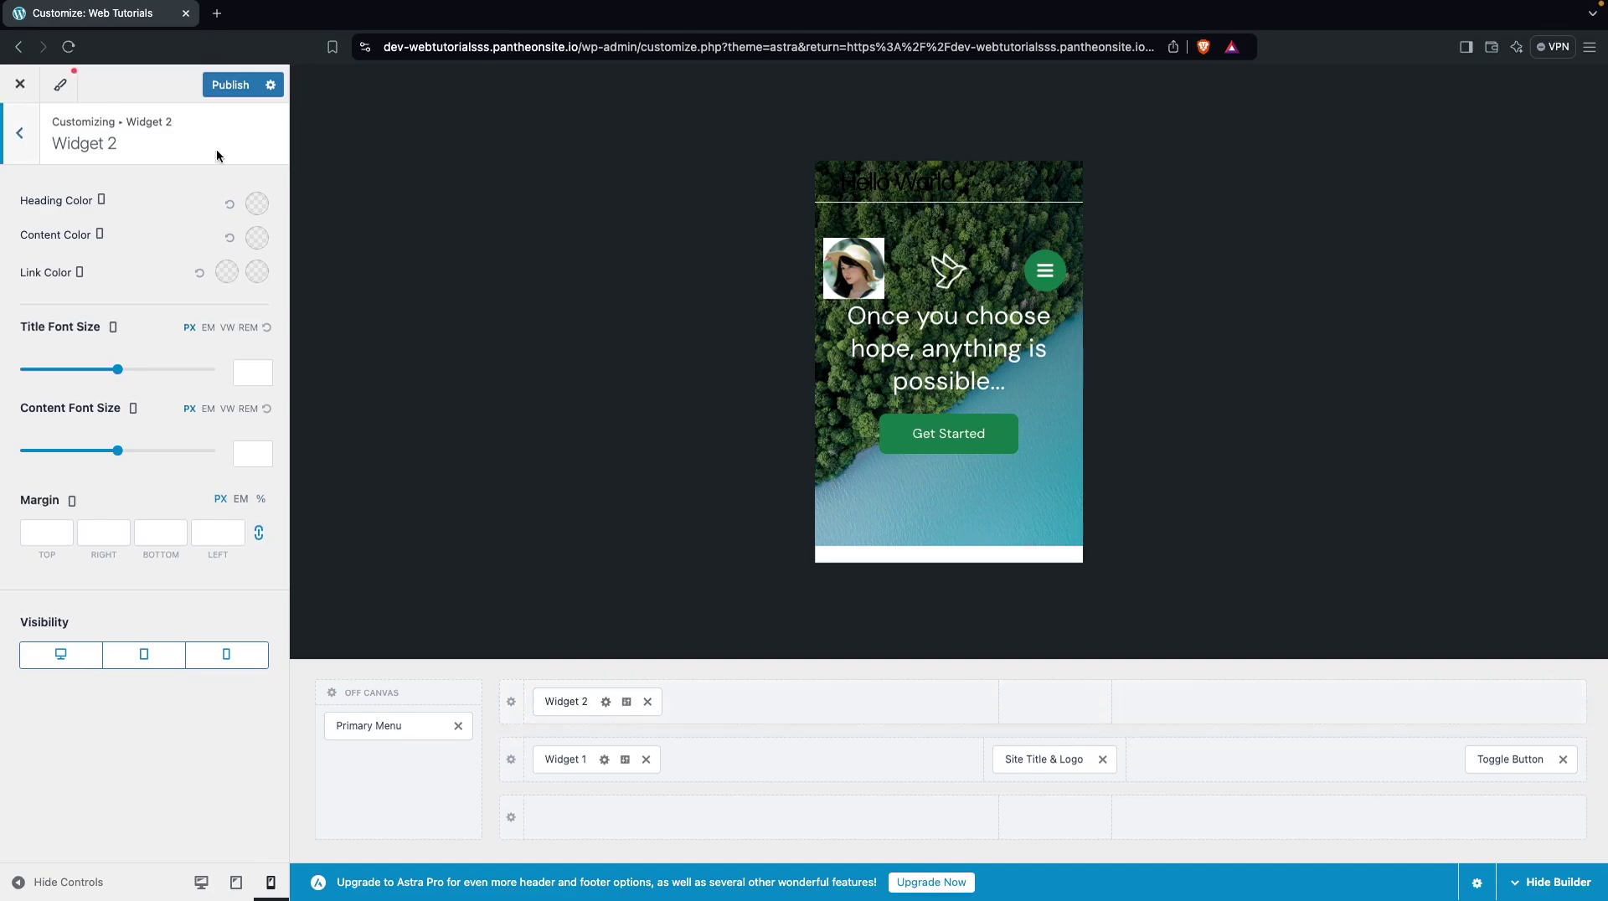
click(256, 205)
drag(193, 294, 17, 266)
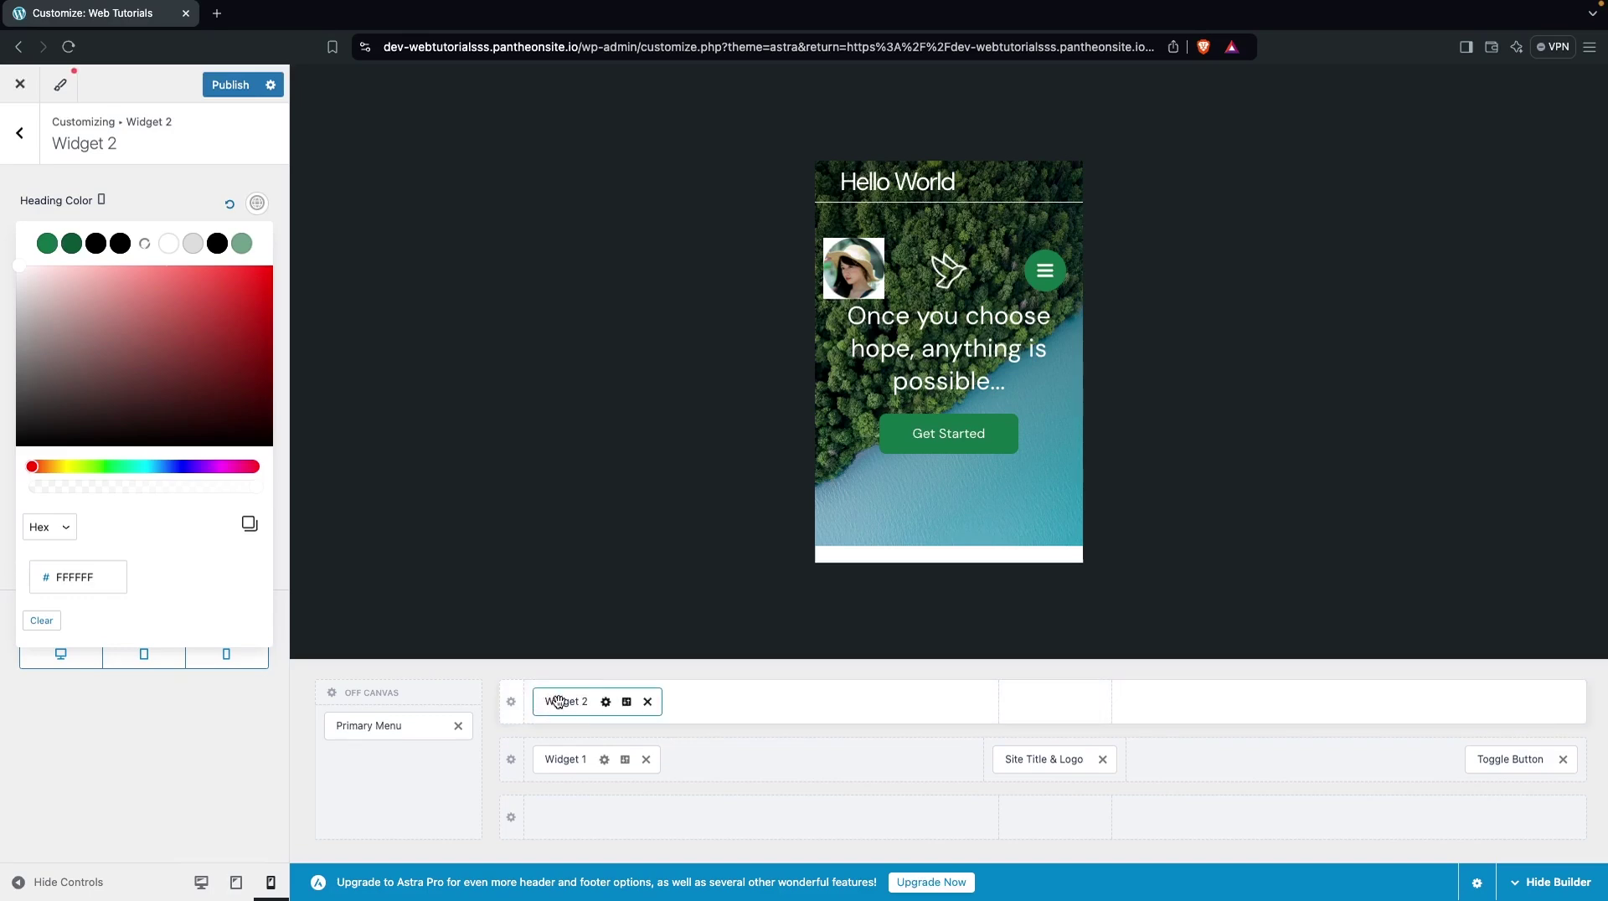
drag(559, 701, 568, 832)
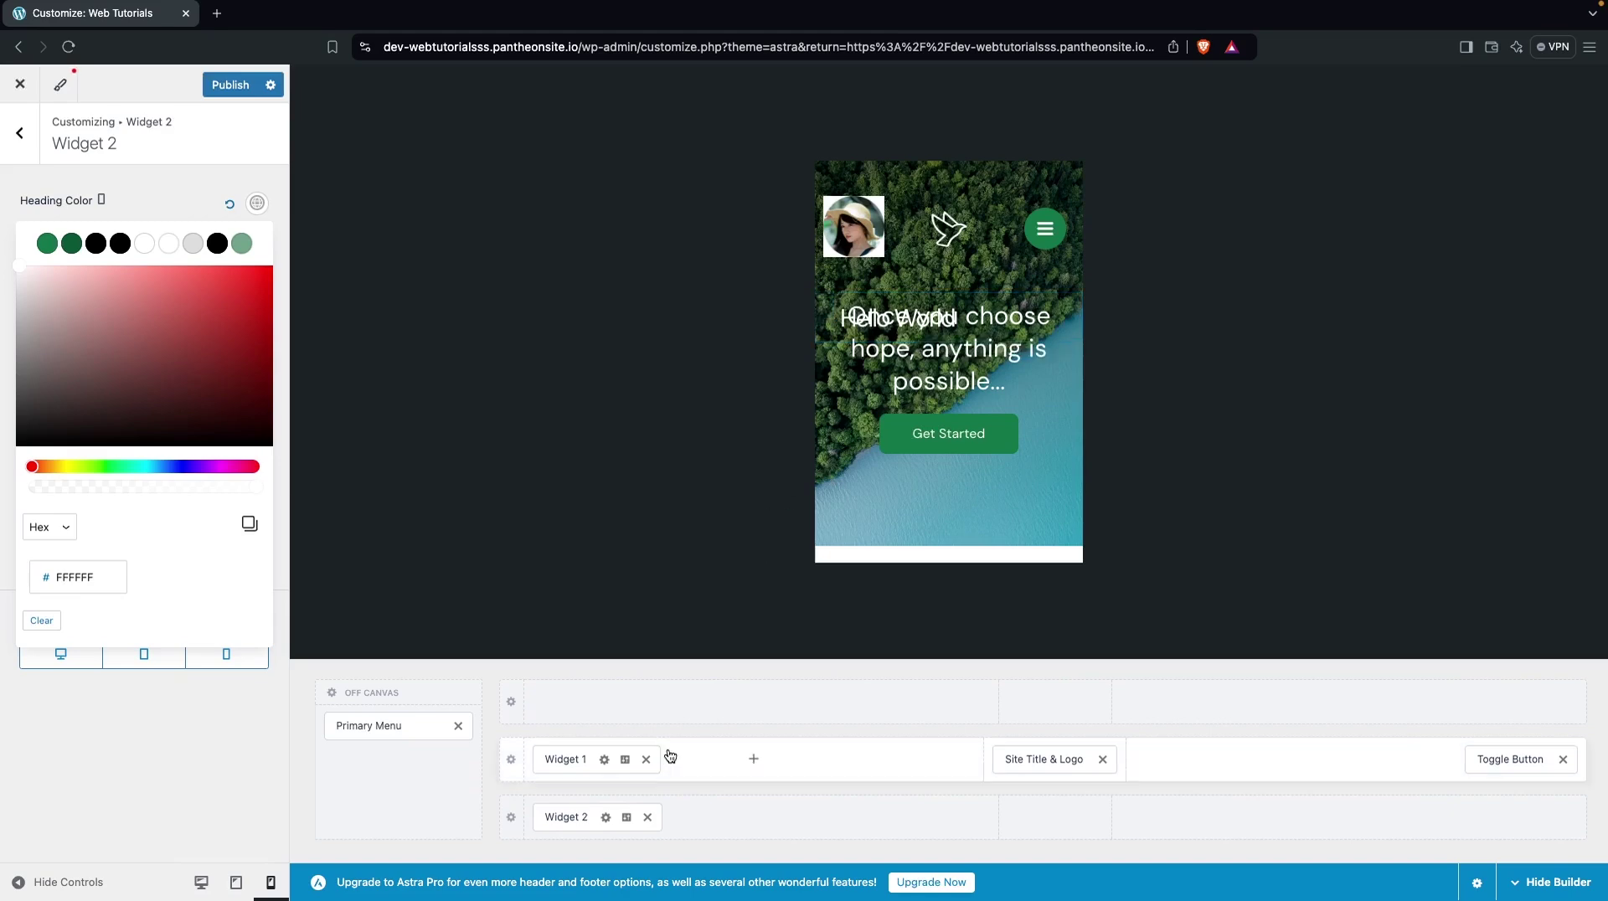
Delete Widget 2 and Widget 1, and place Site Title & Logo in the middle row's left cell
click(647, 817)
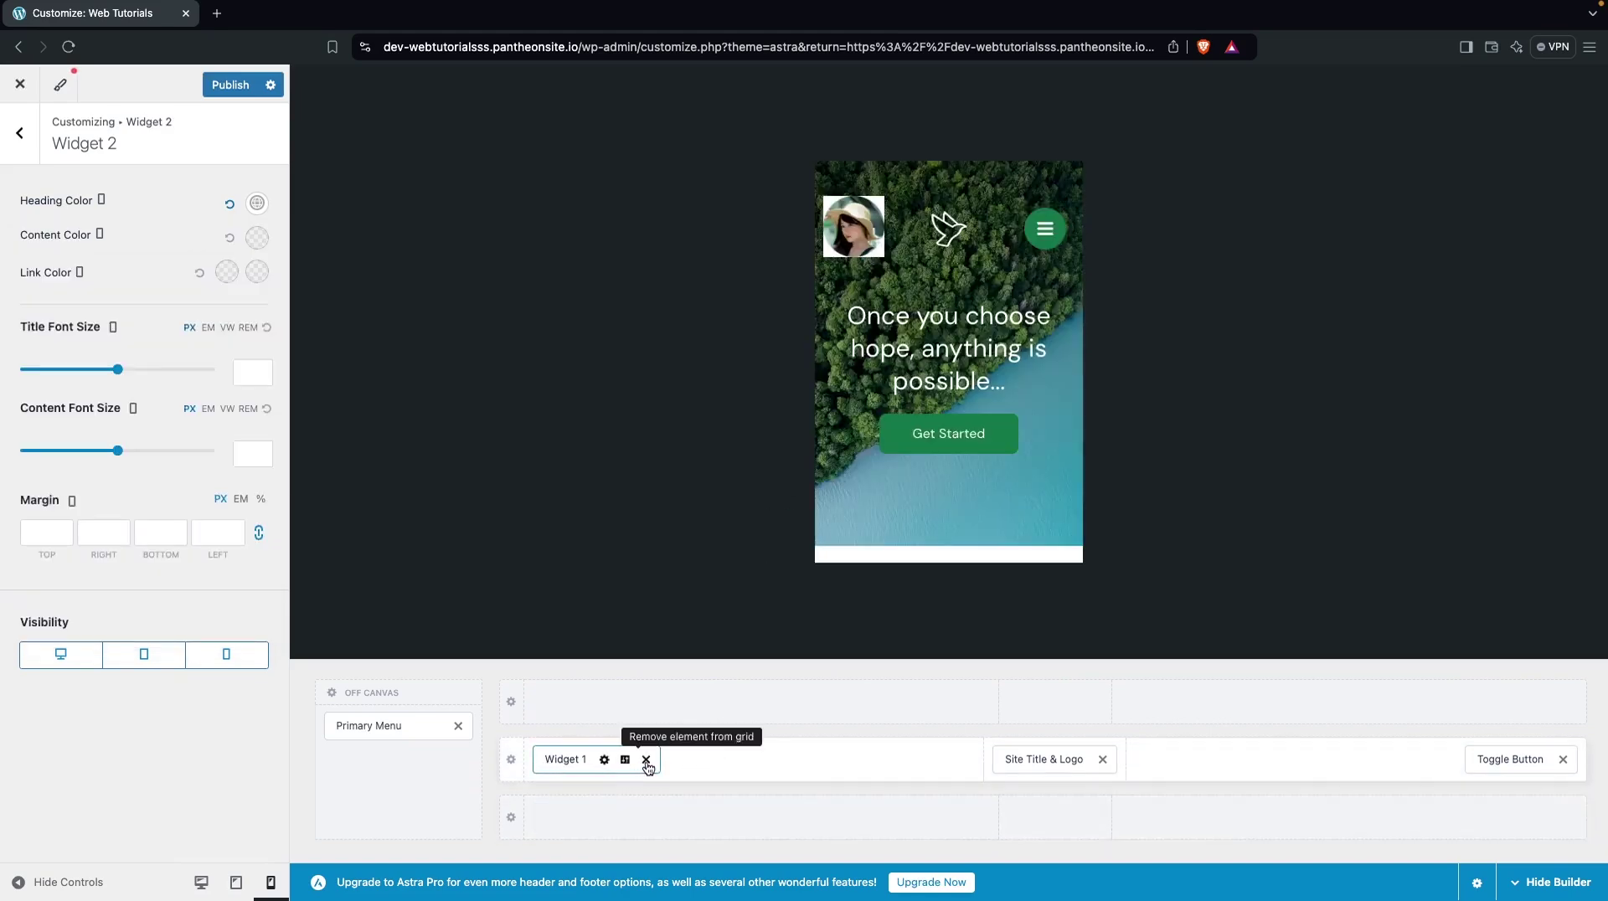
click(646, 760)
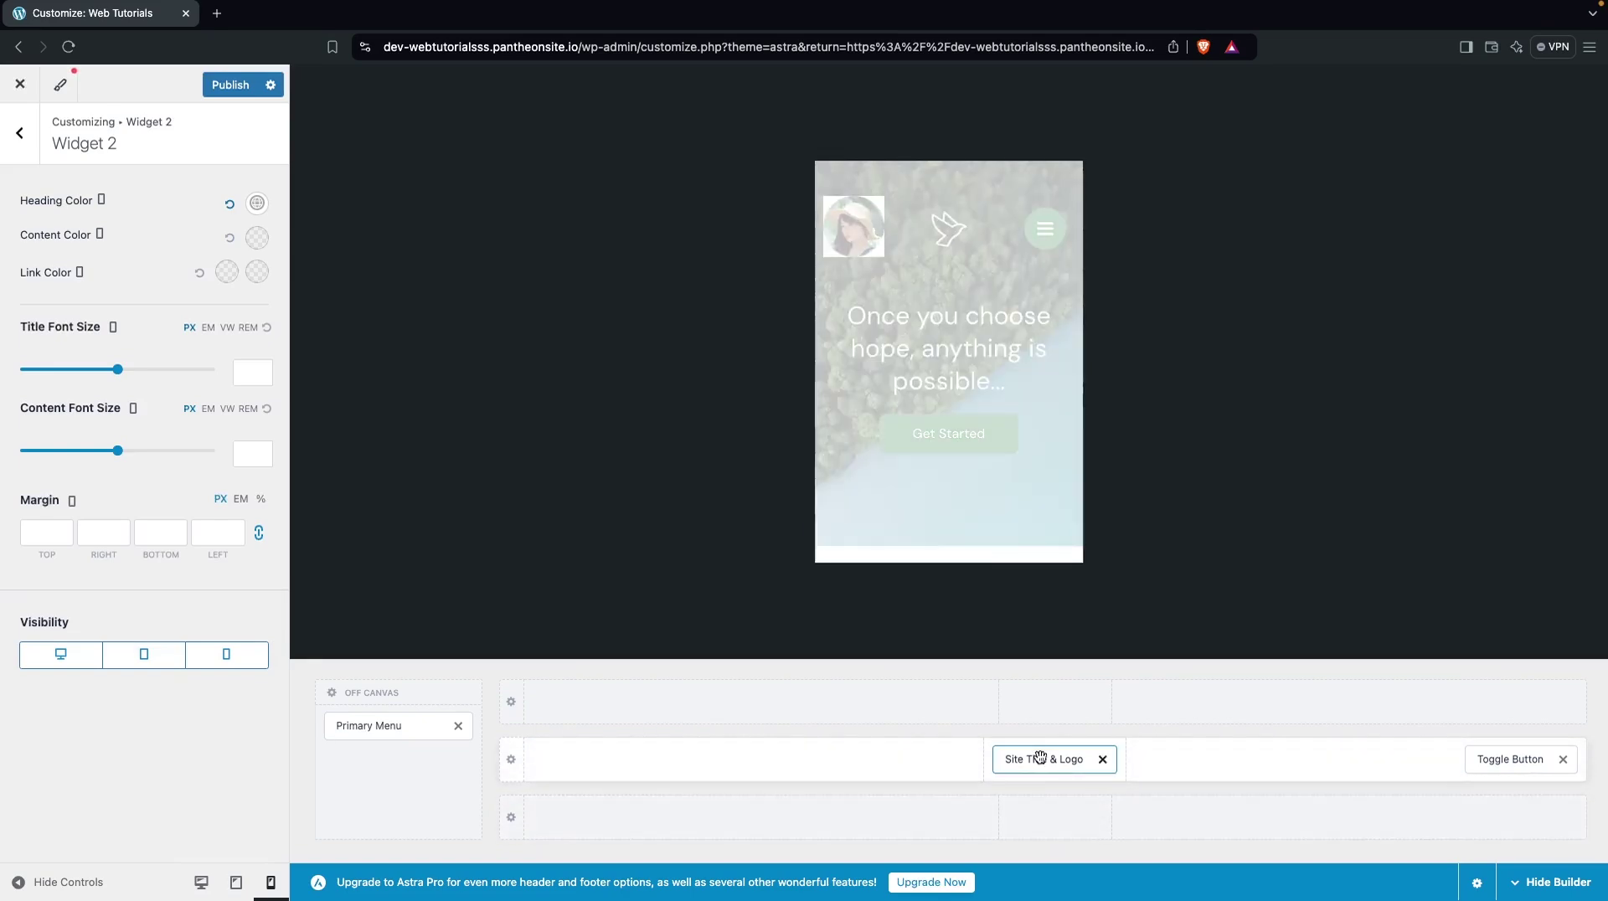
drag(1039, 758, 779, 771)
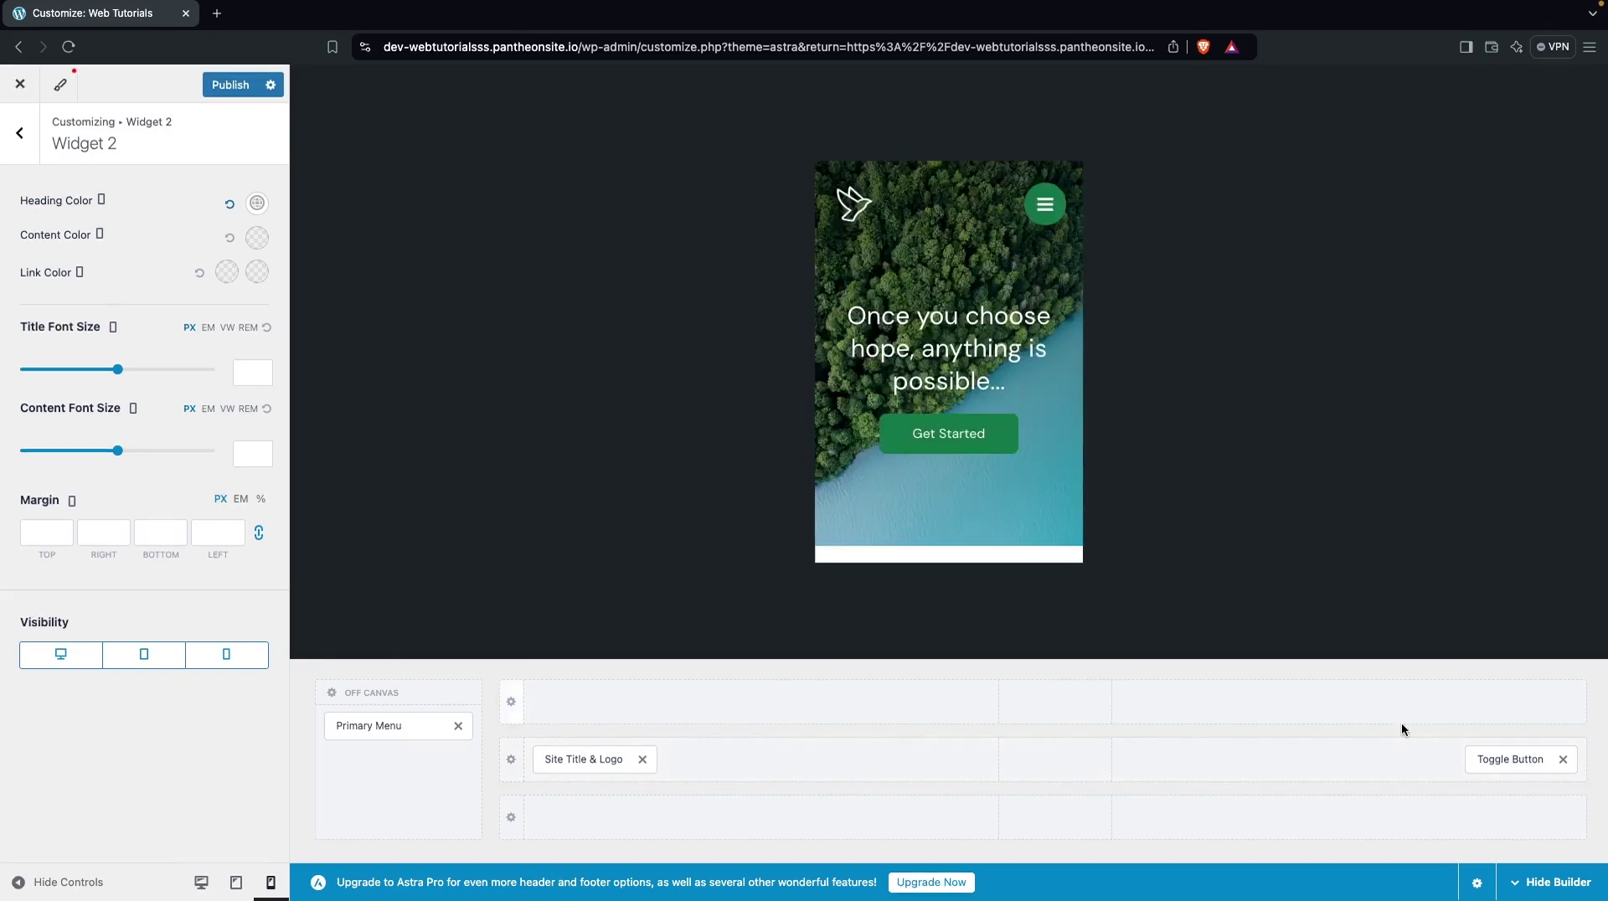
Review the Site Title & Logo General and Design tabs, then return to the Header Builder panel
click(578, 758)
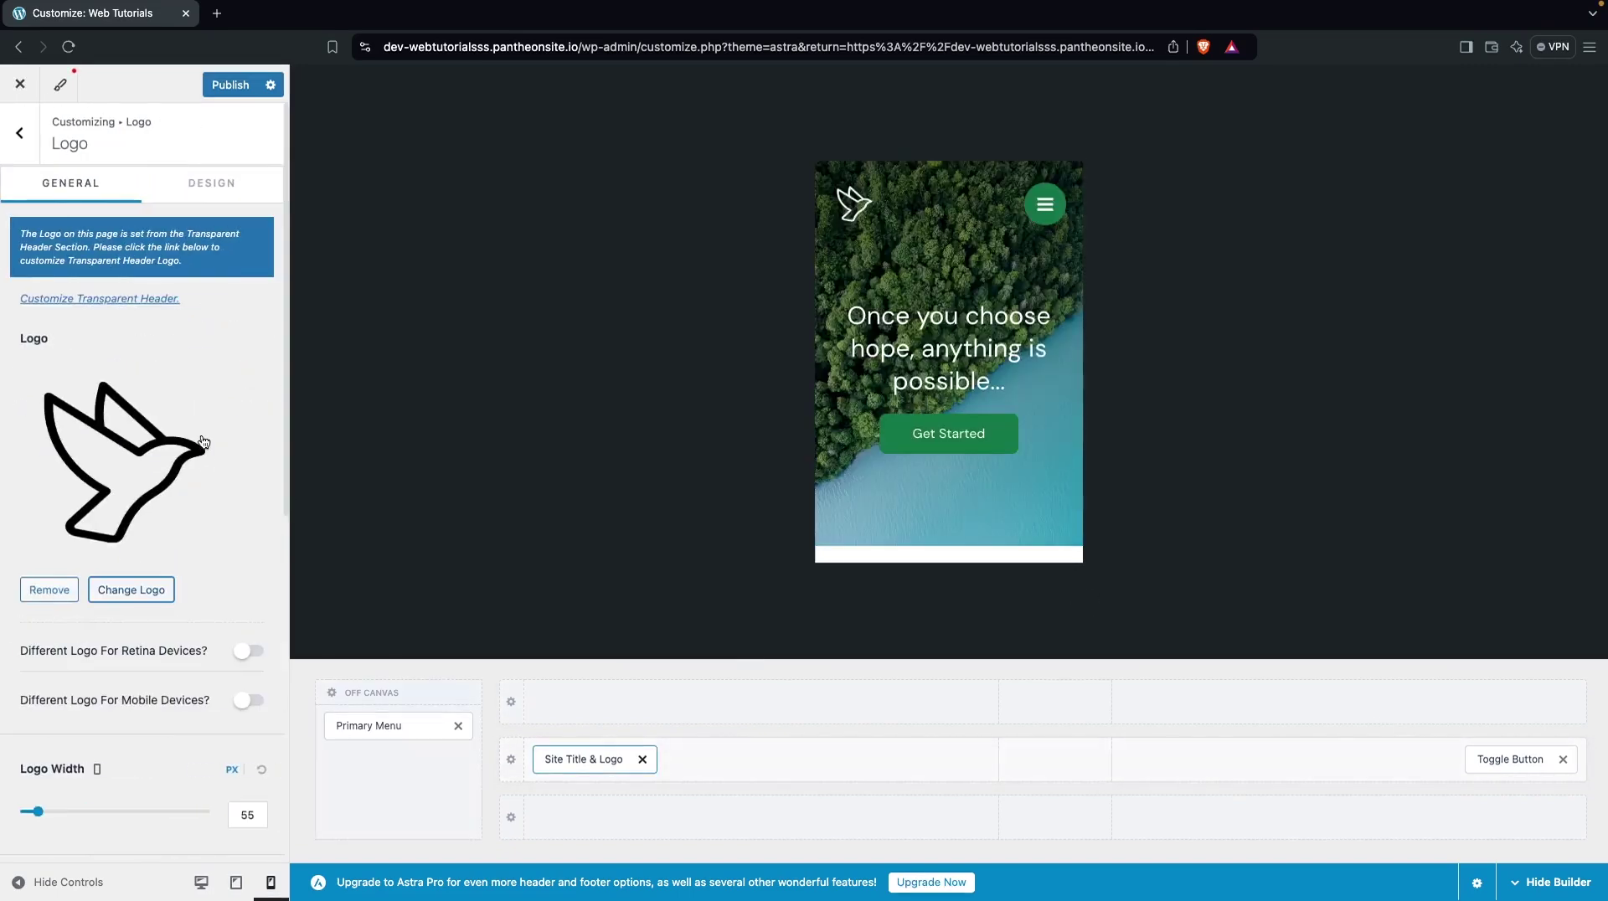
scroll(143, 486, down, 3)
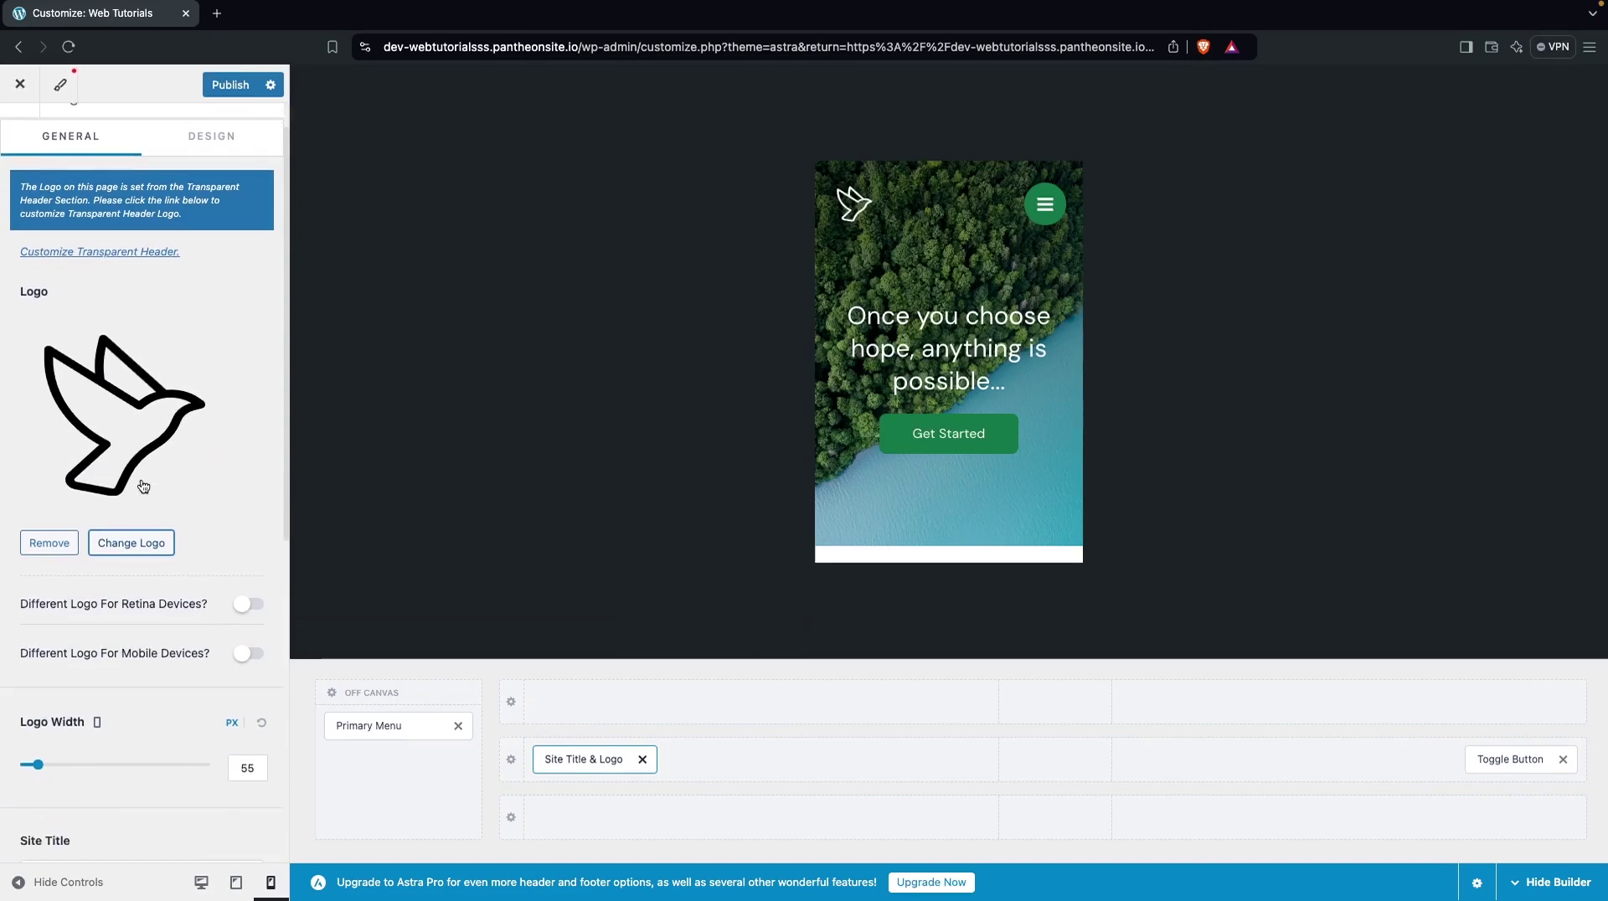
scroll(154, 574, up, 1)
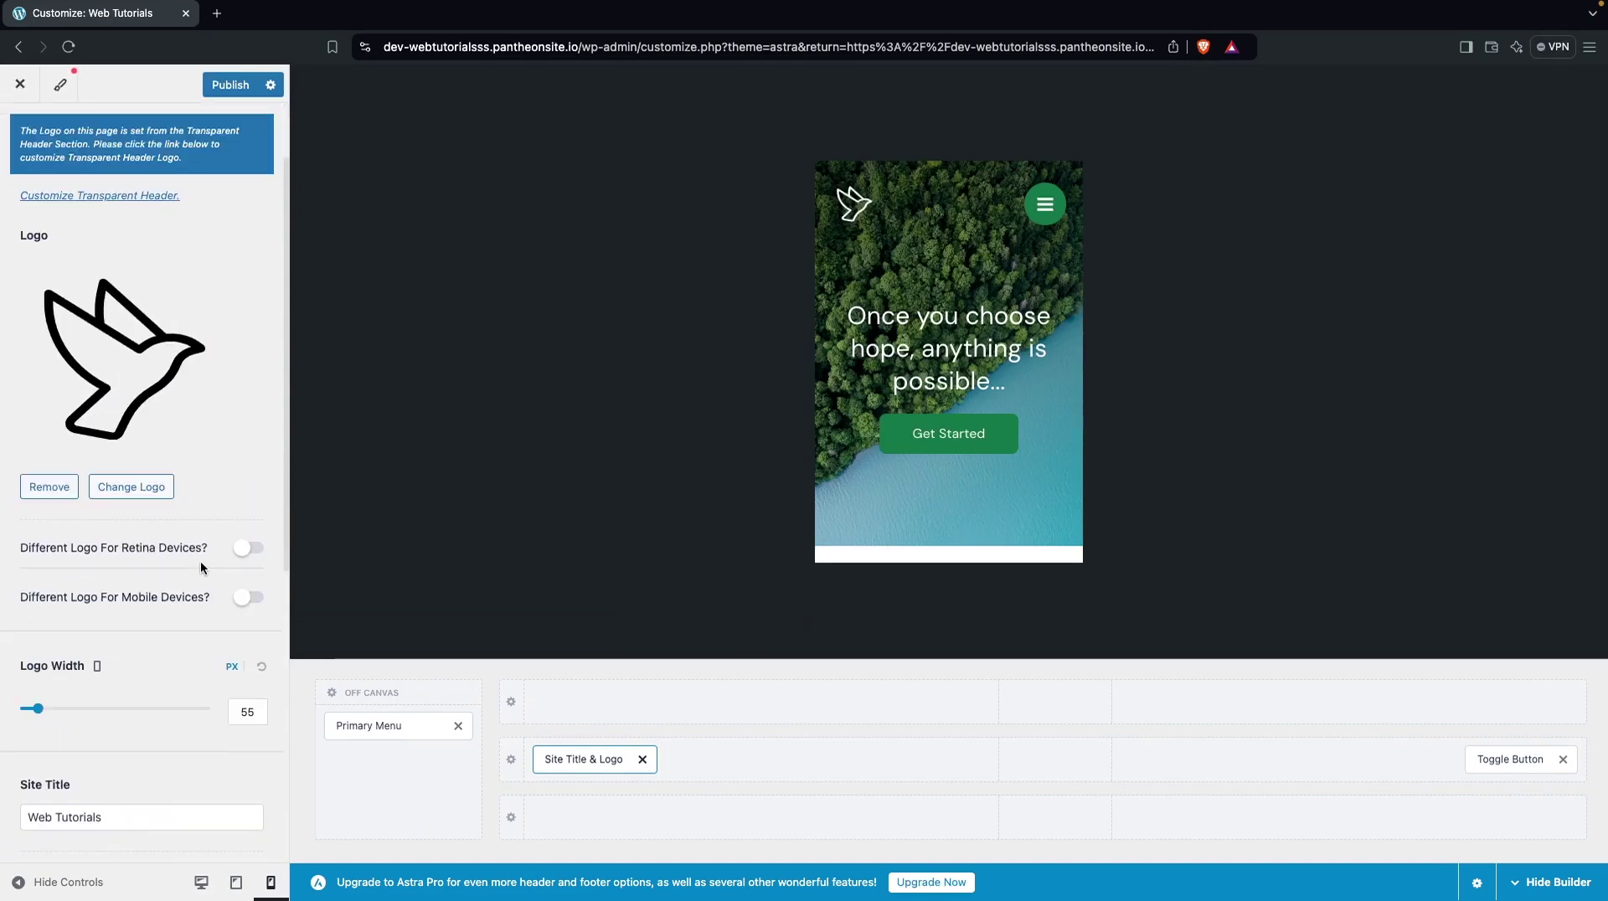
scroll(190, 550, down, 2)
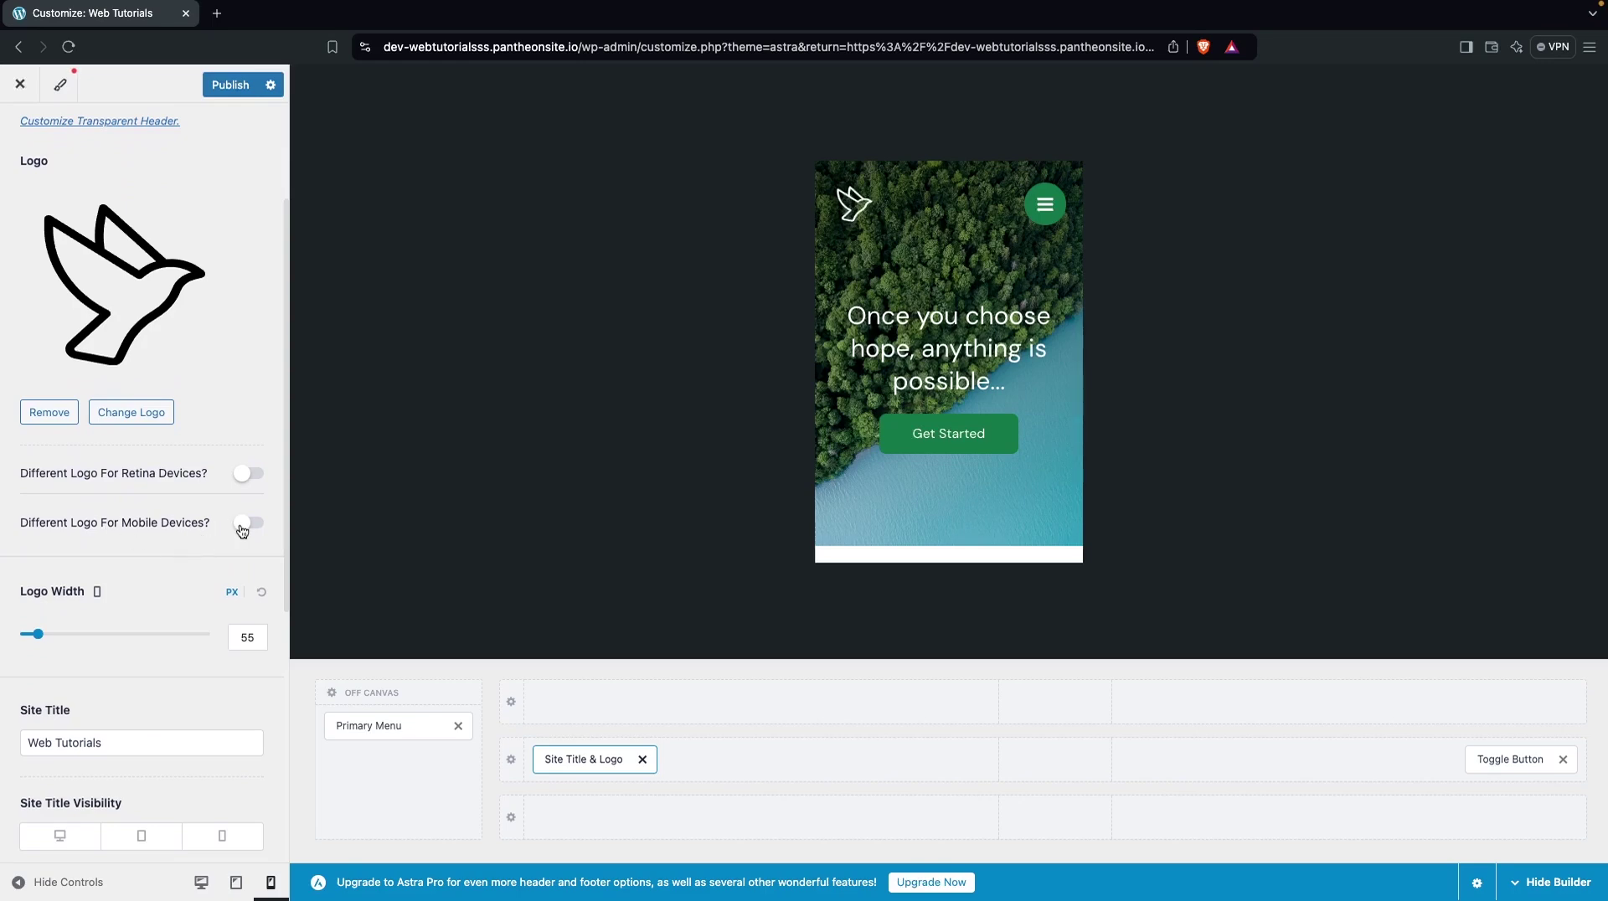
scroll(157, 595, down, 6)
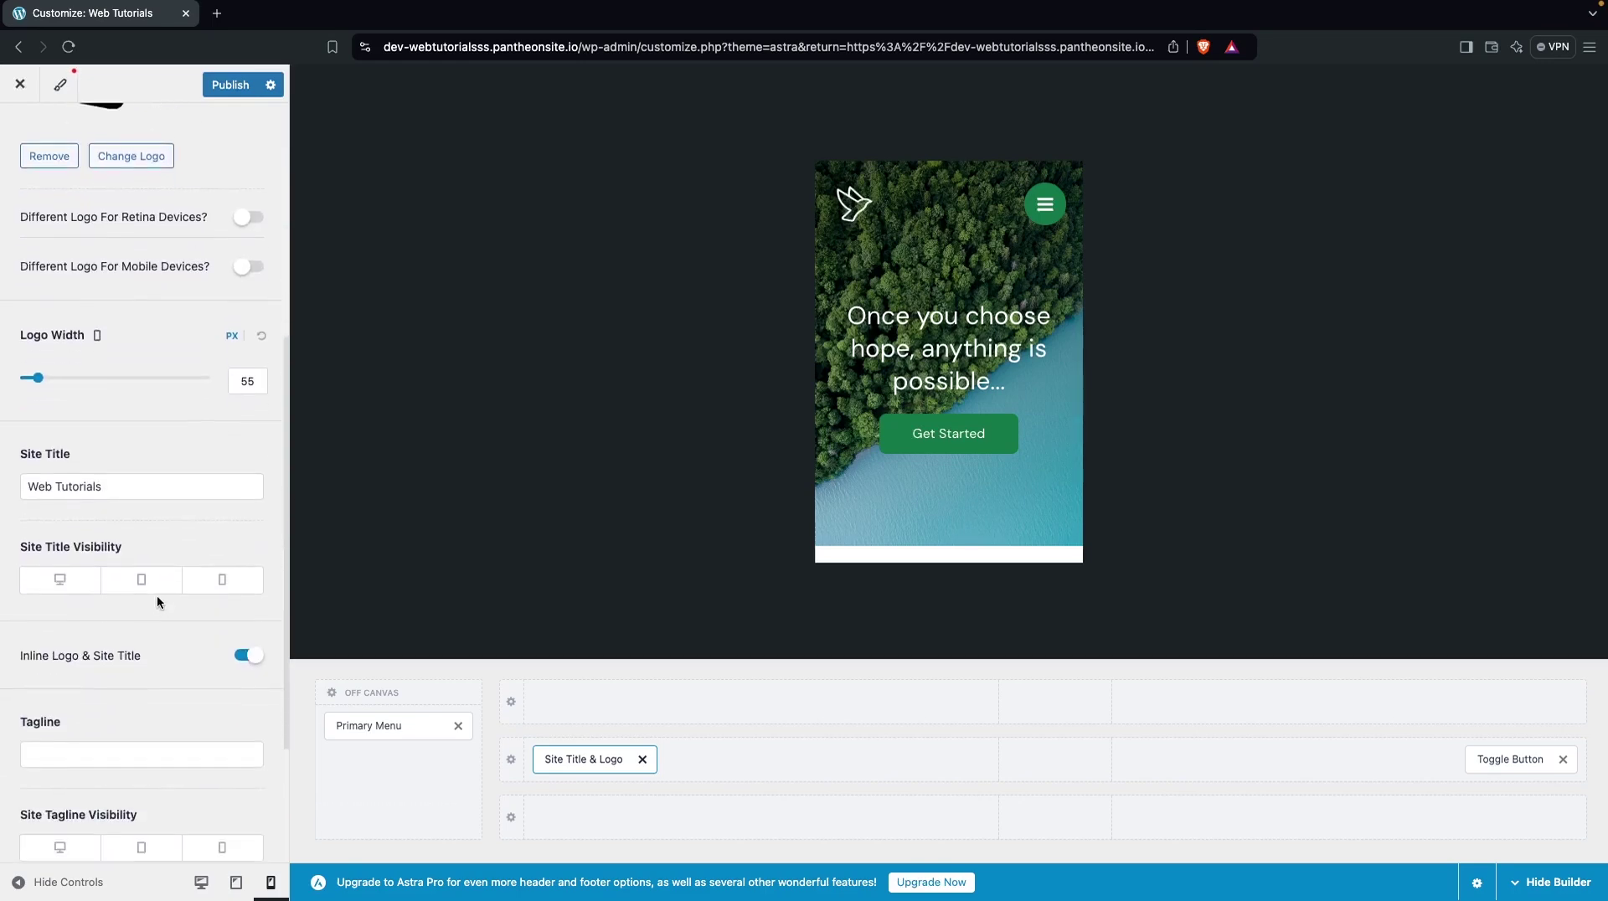
scroll(95, 611, down, 1)
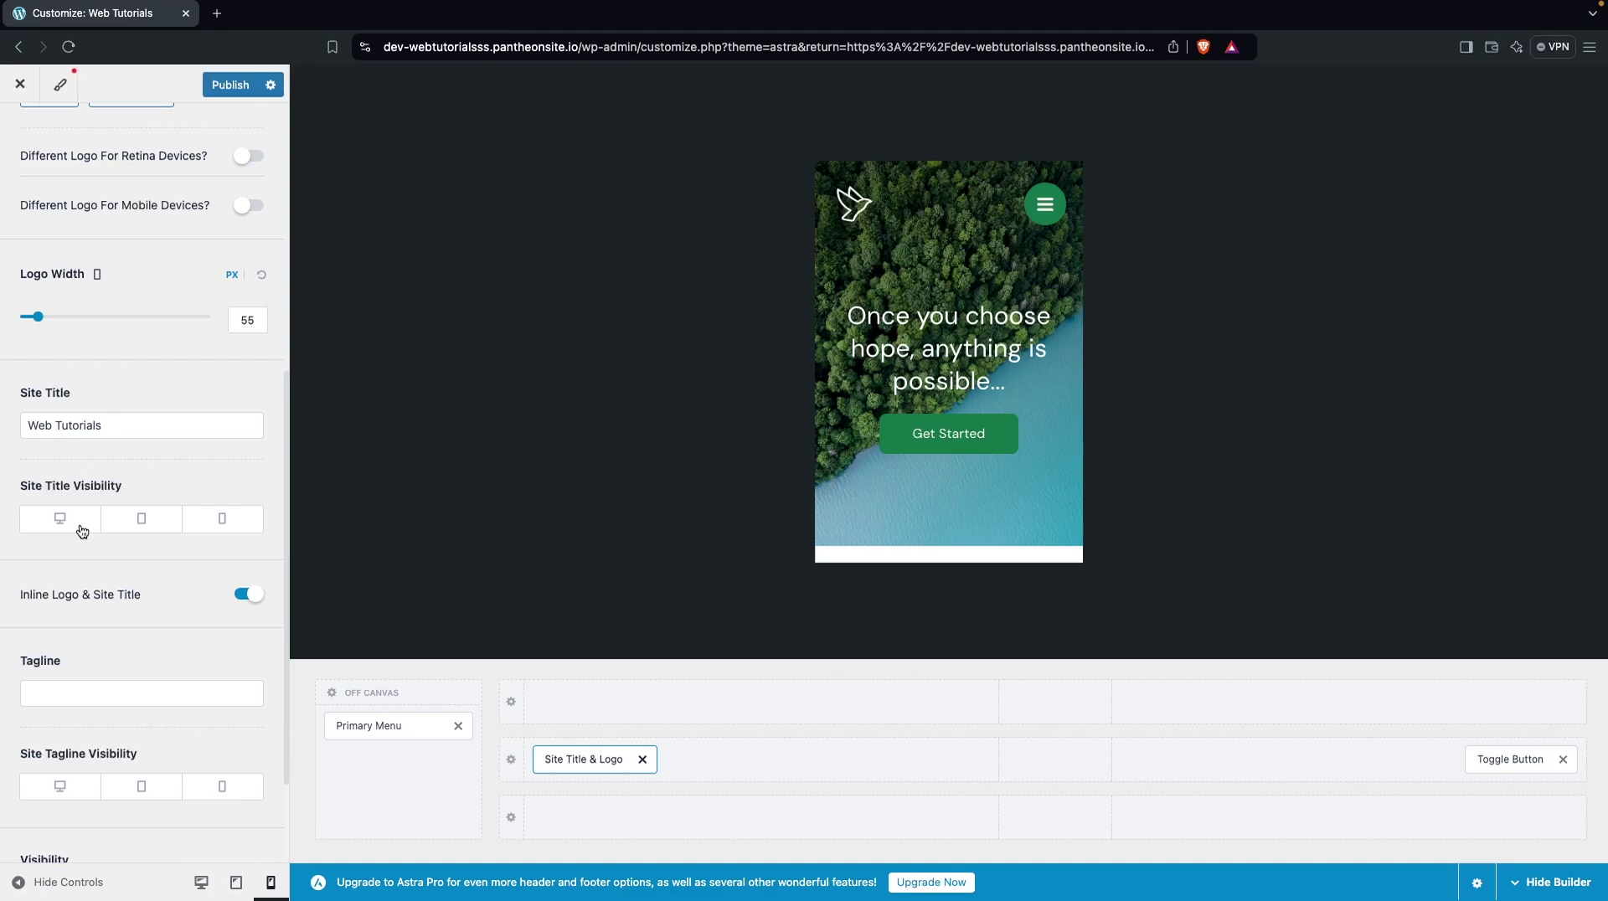
scroll(81, 535, up, 5)
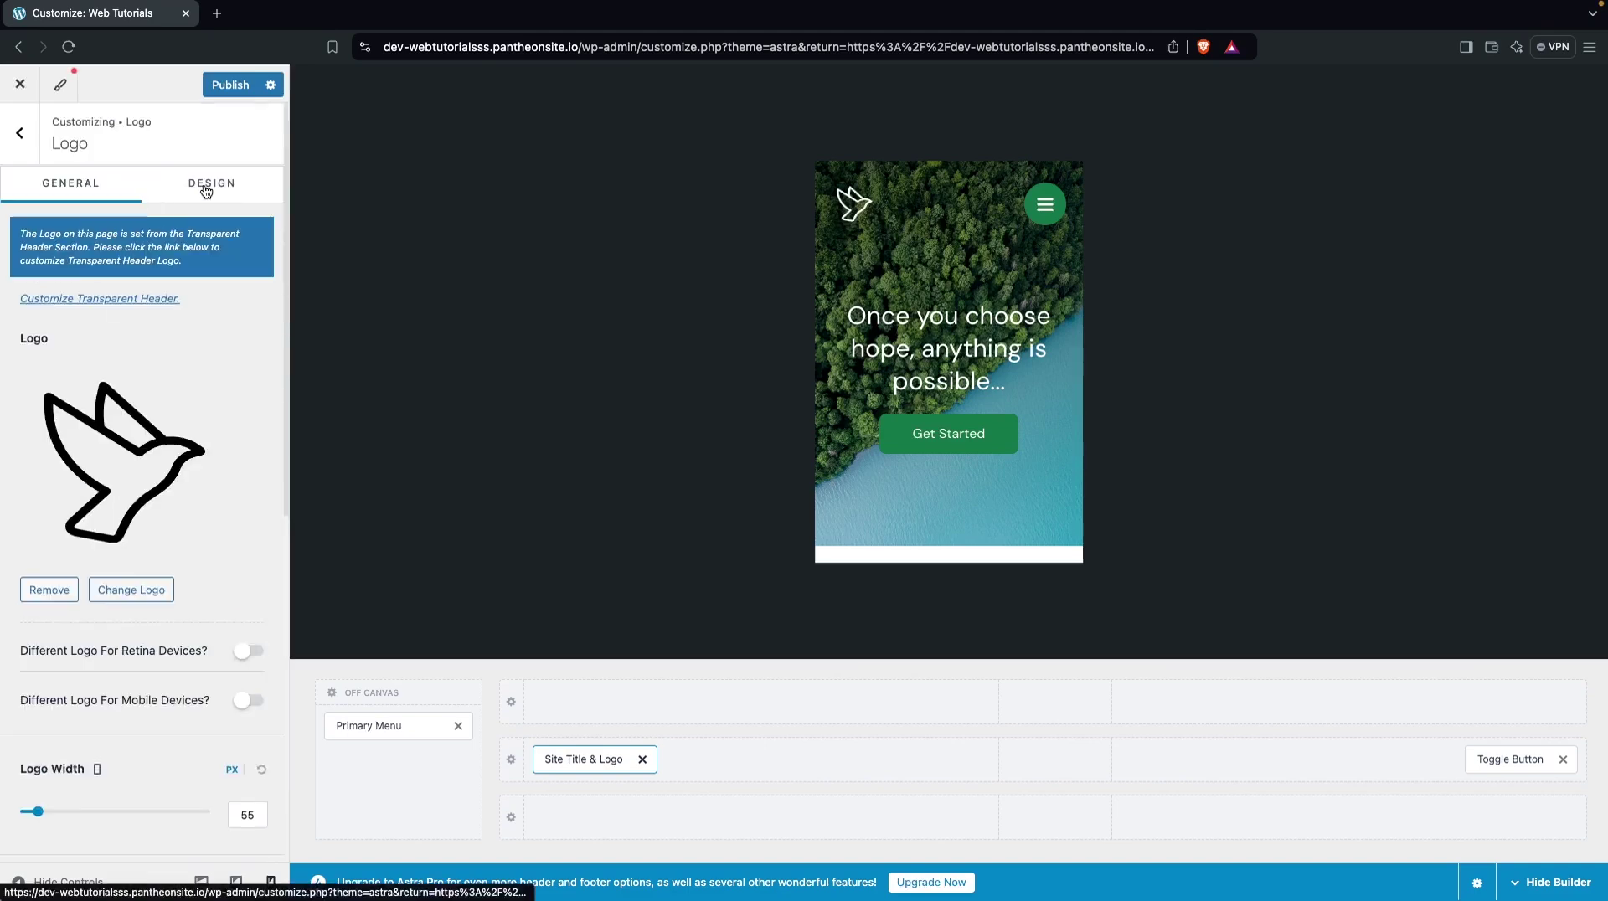
click(205, 188)
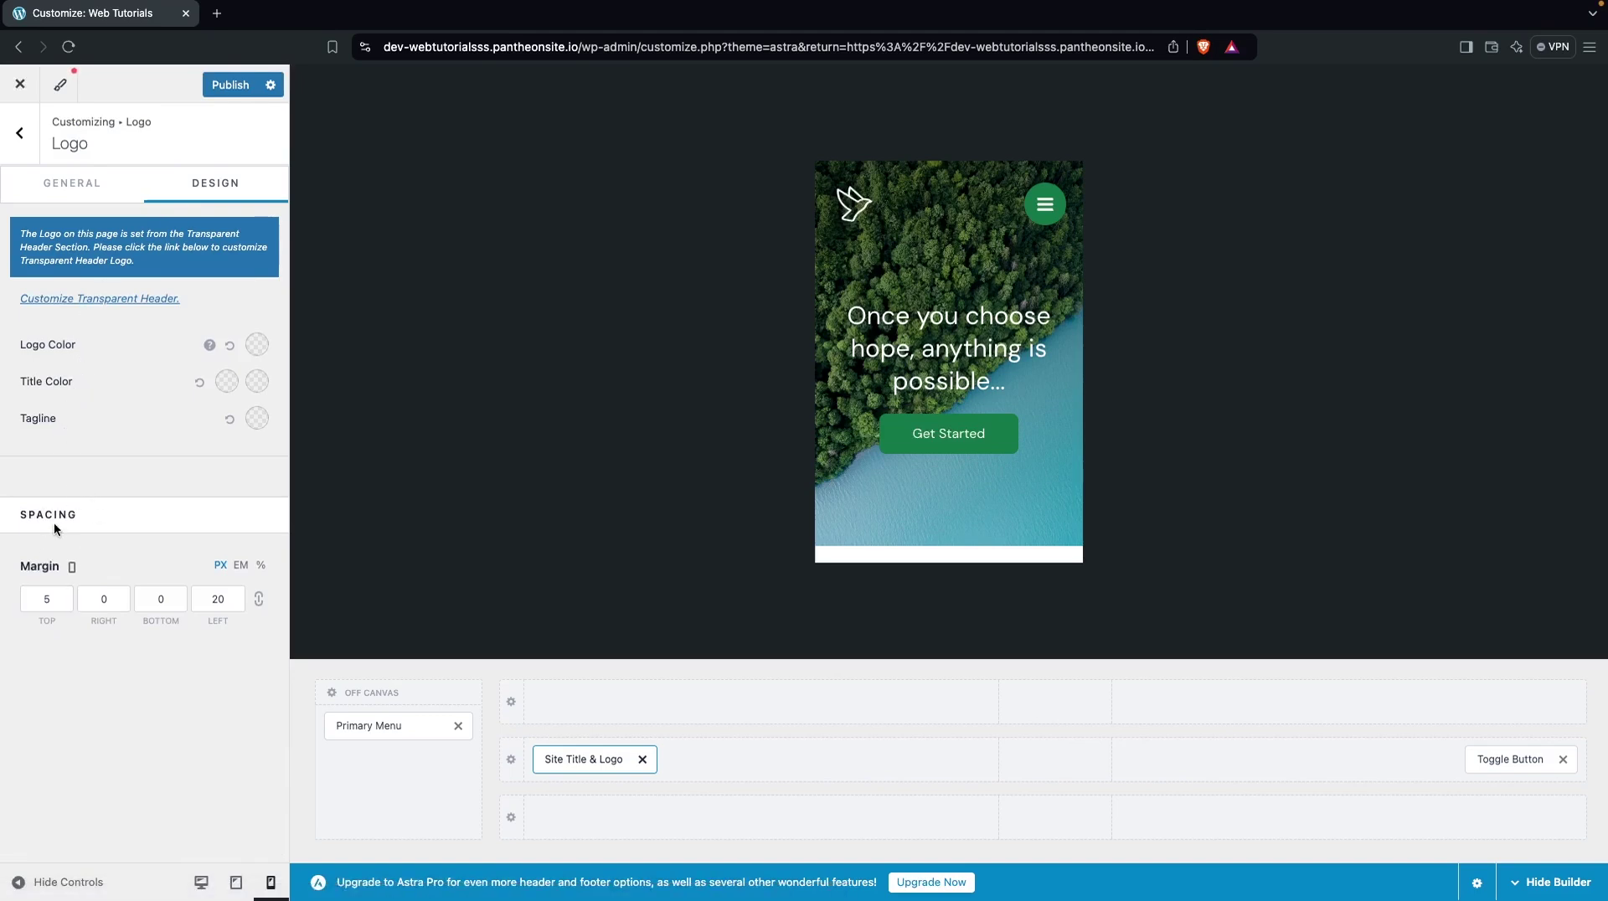
click(19, 133)
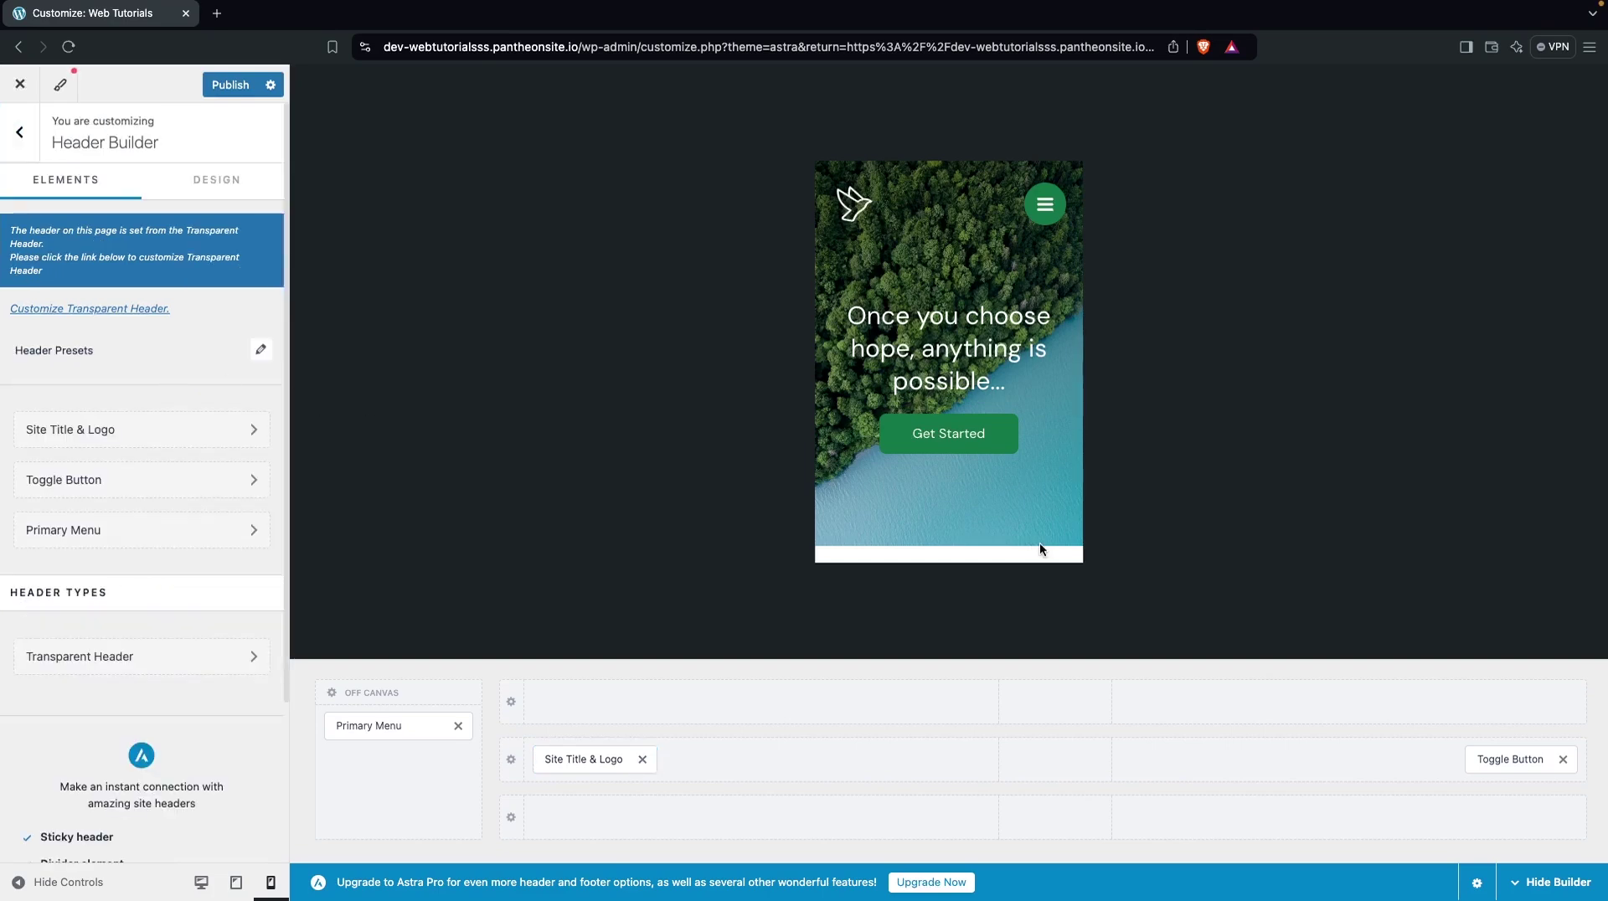
Give the Toggle Button the three-dot Menu 3 icon, trying Outline and Minimal before keeping Fill
click(1501, 761)
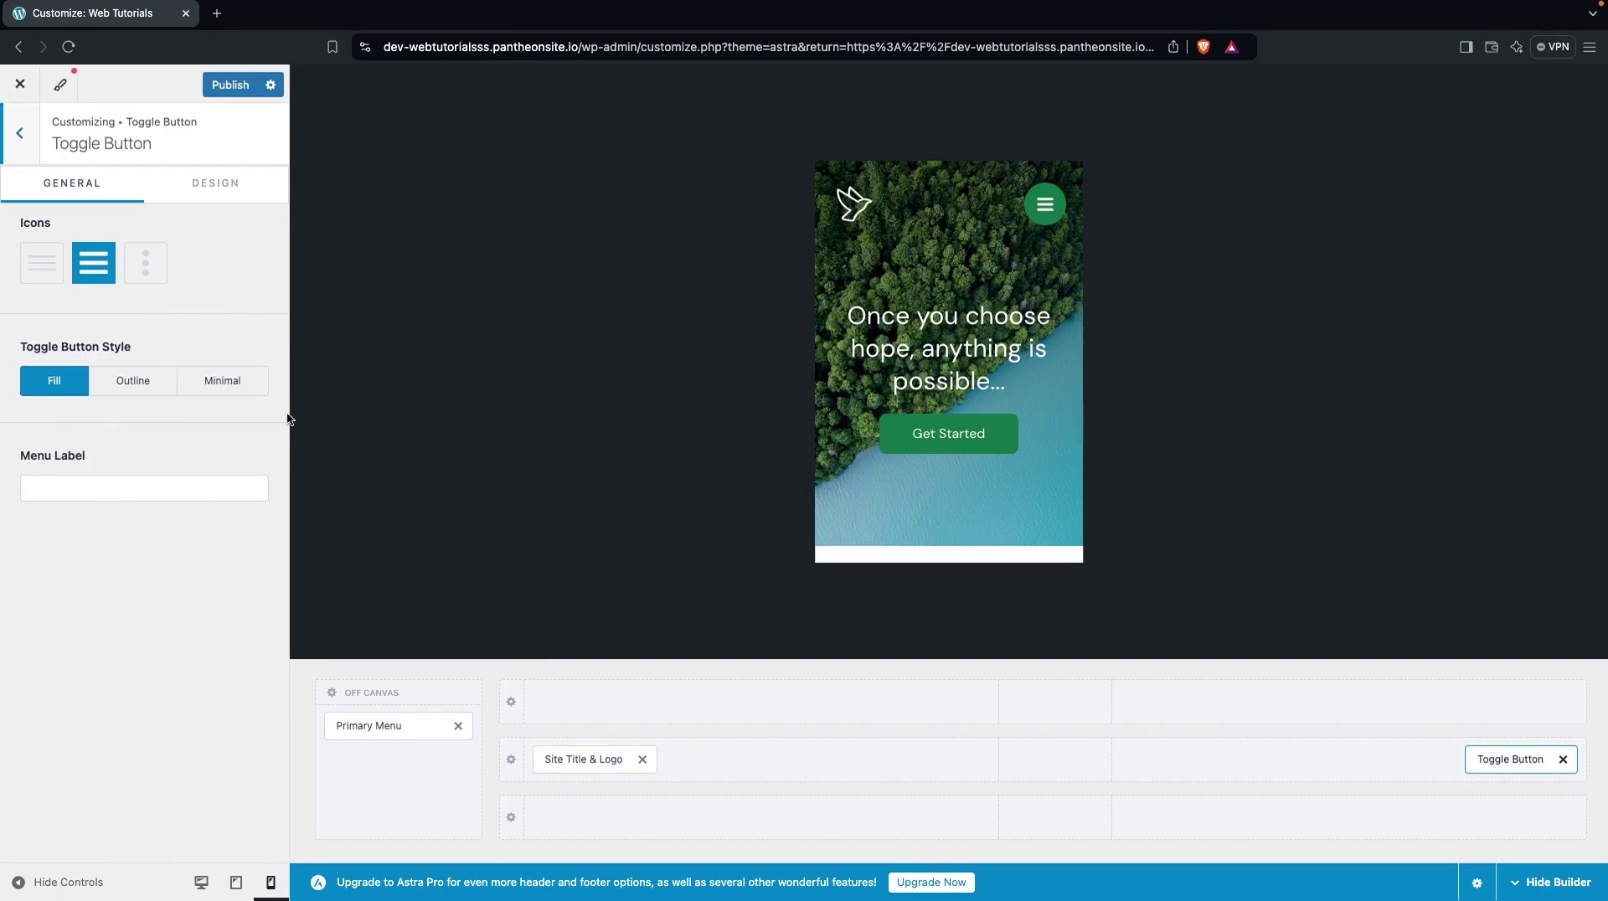
click(43, 275)
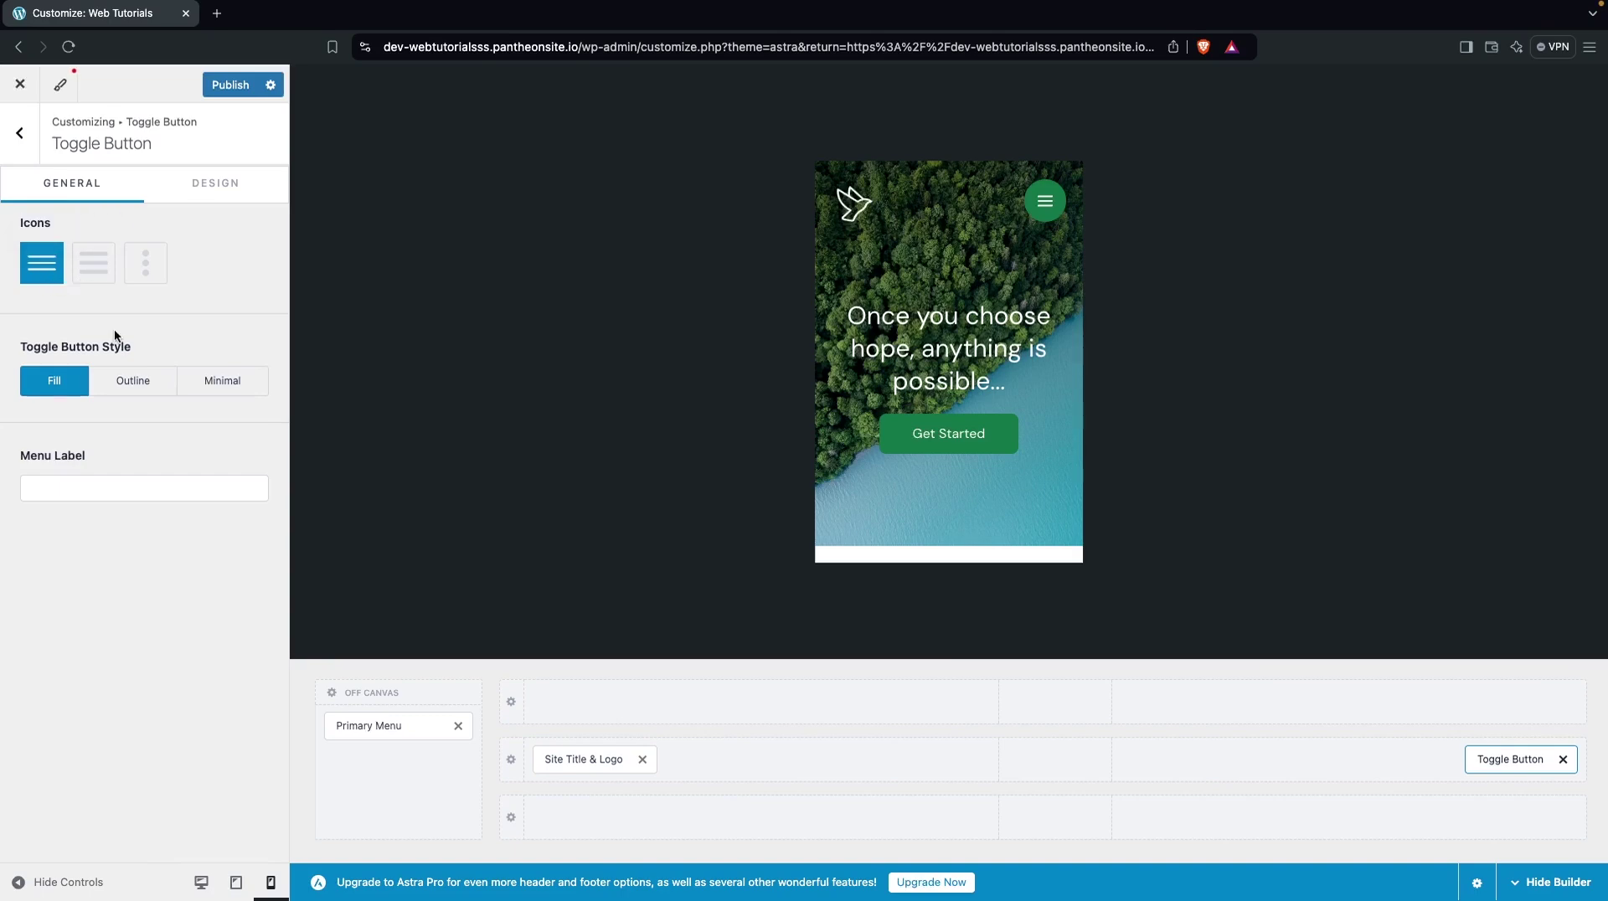
click(94, 263)
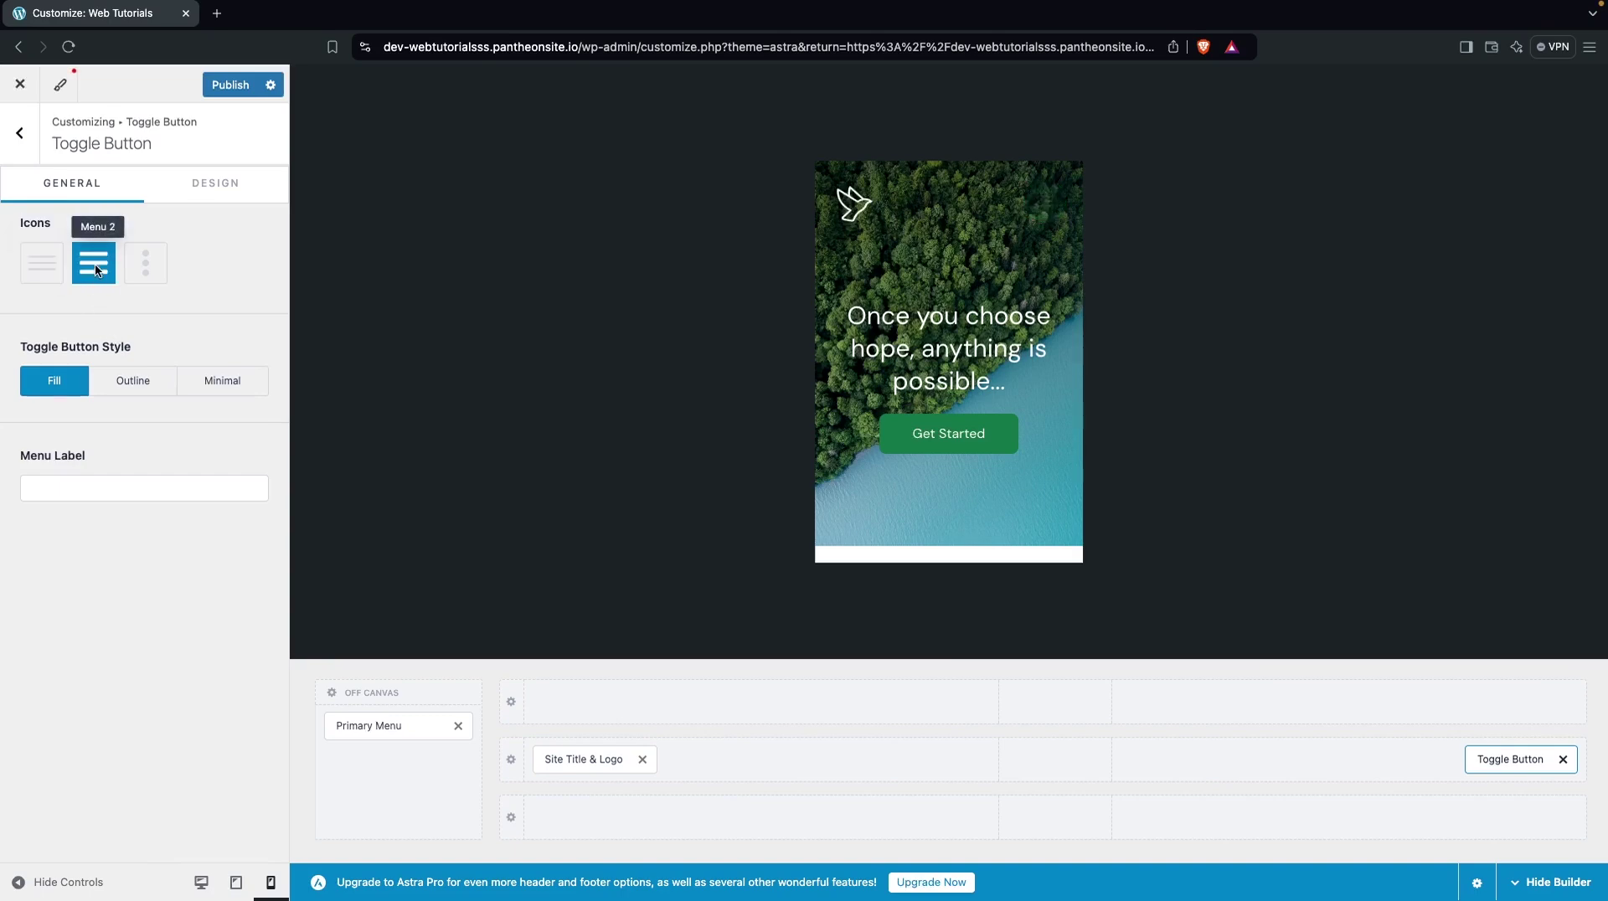
click(141, 271)
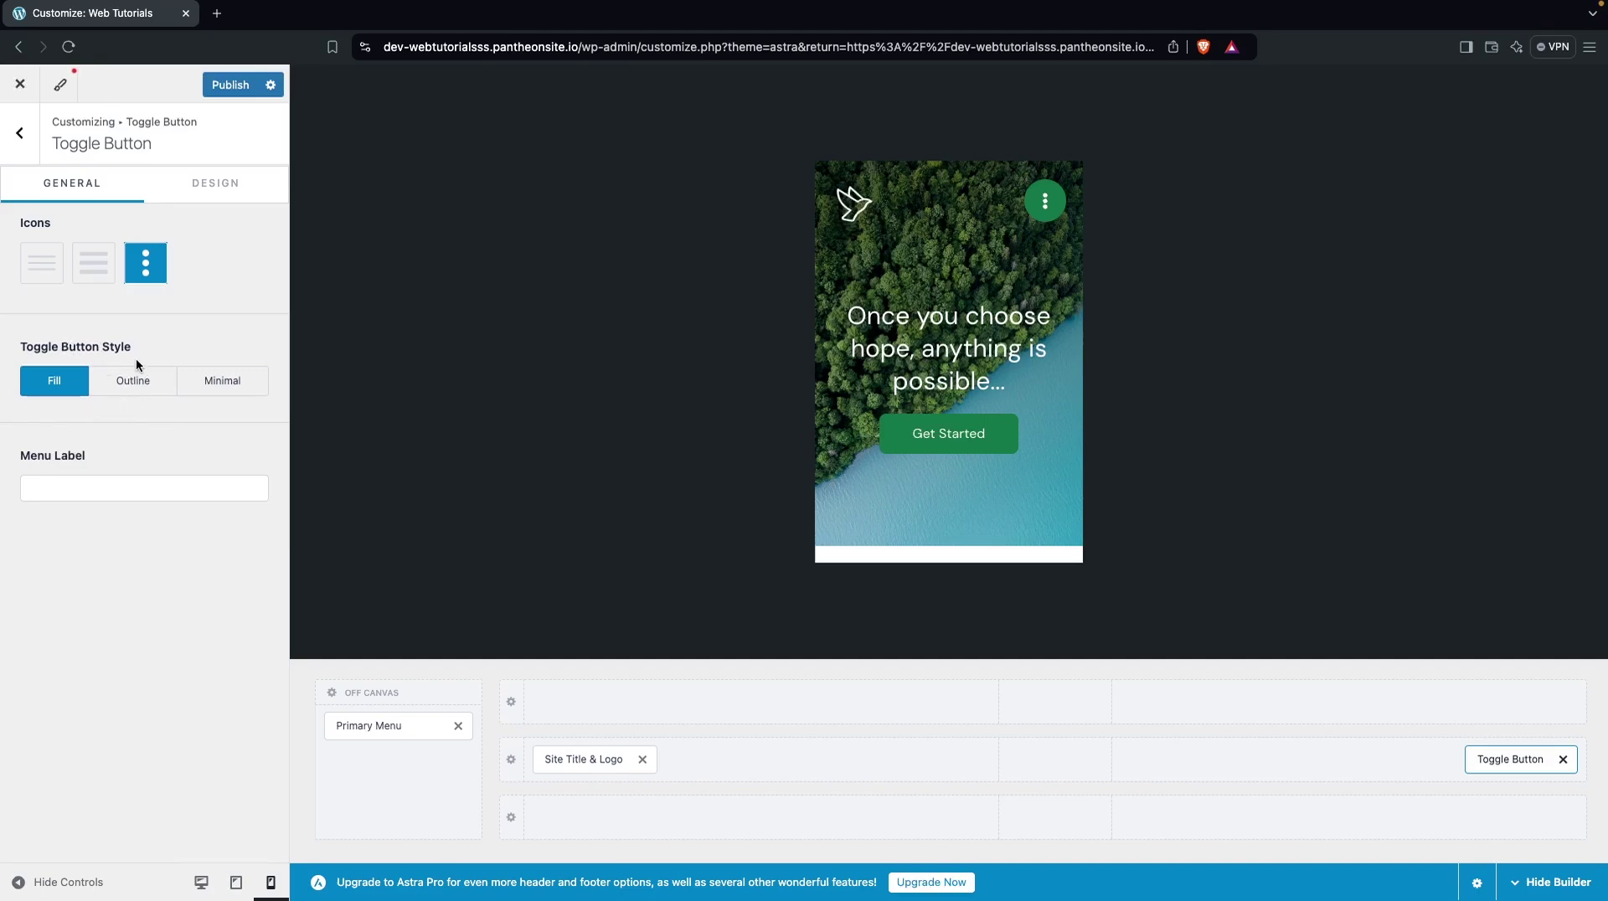
click(132, 384)
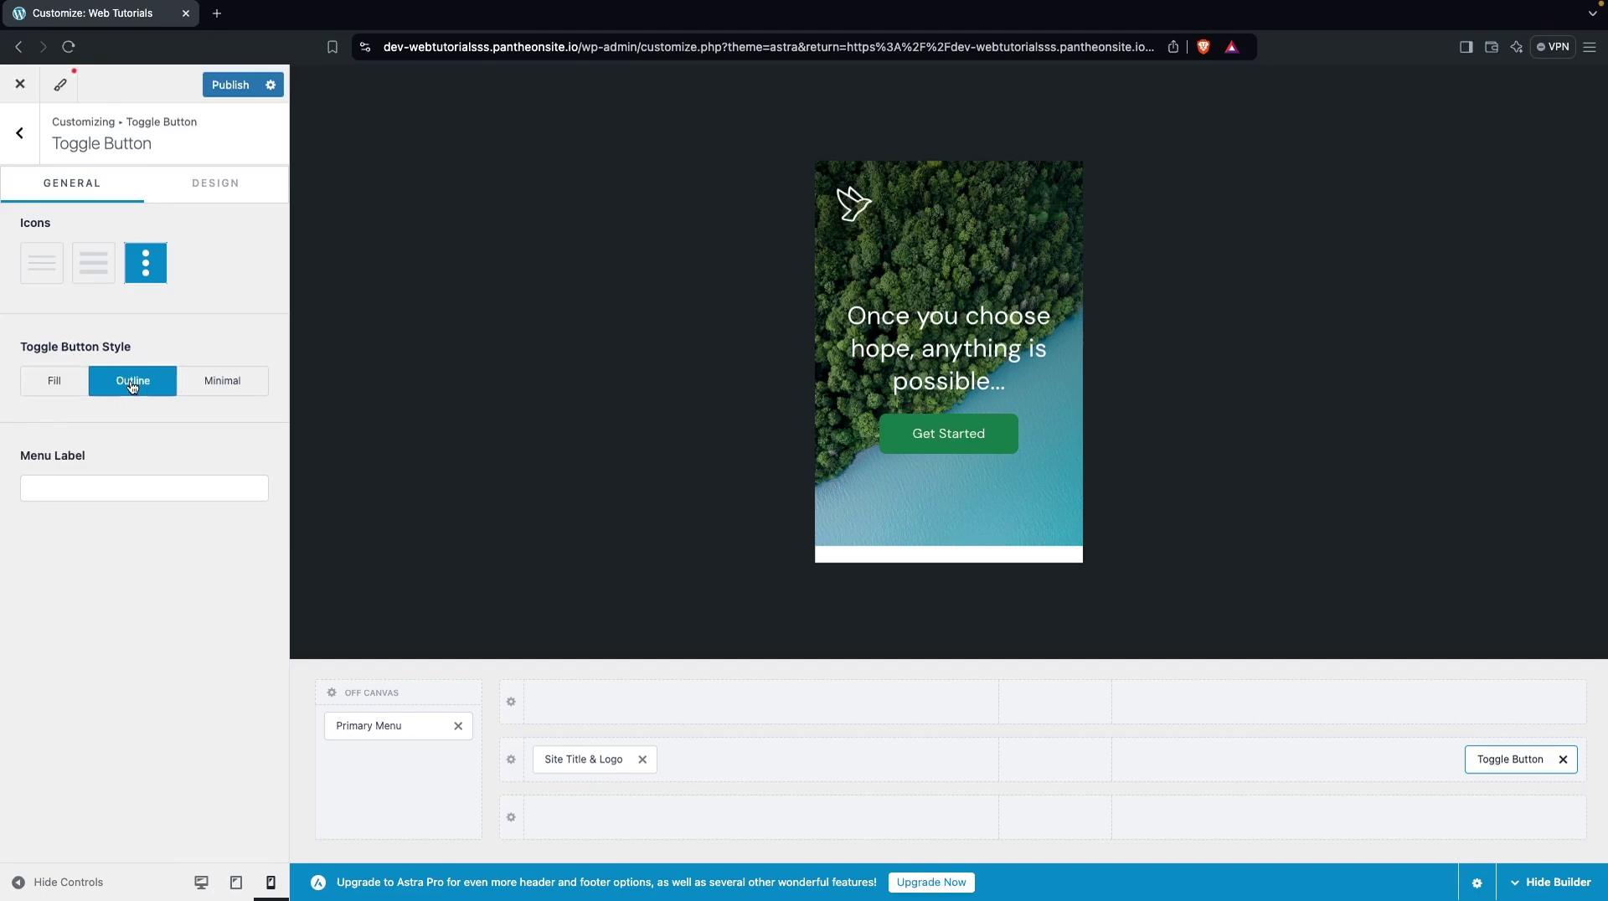
click(223, 383)
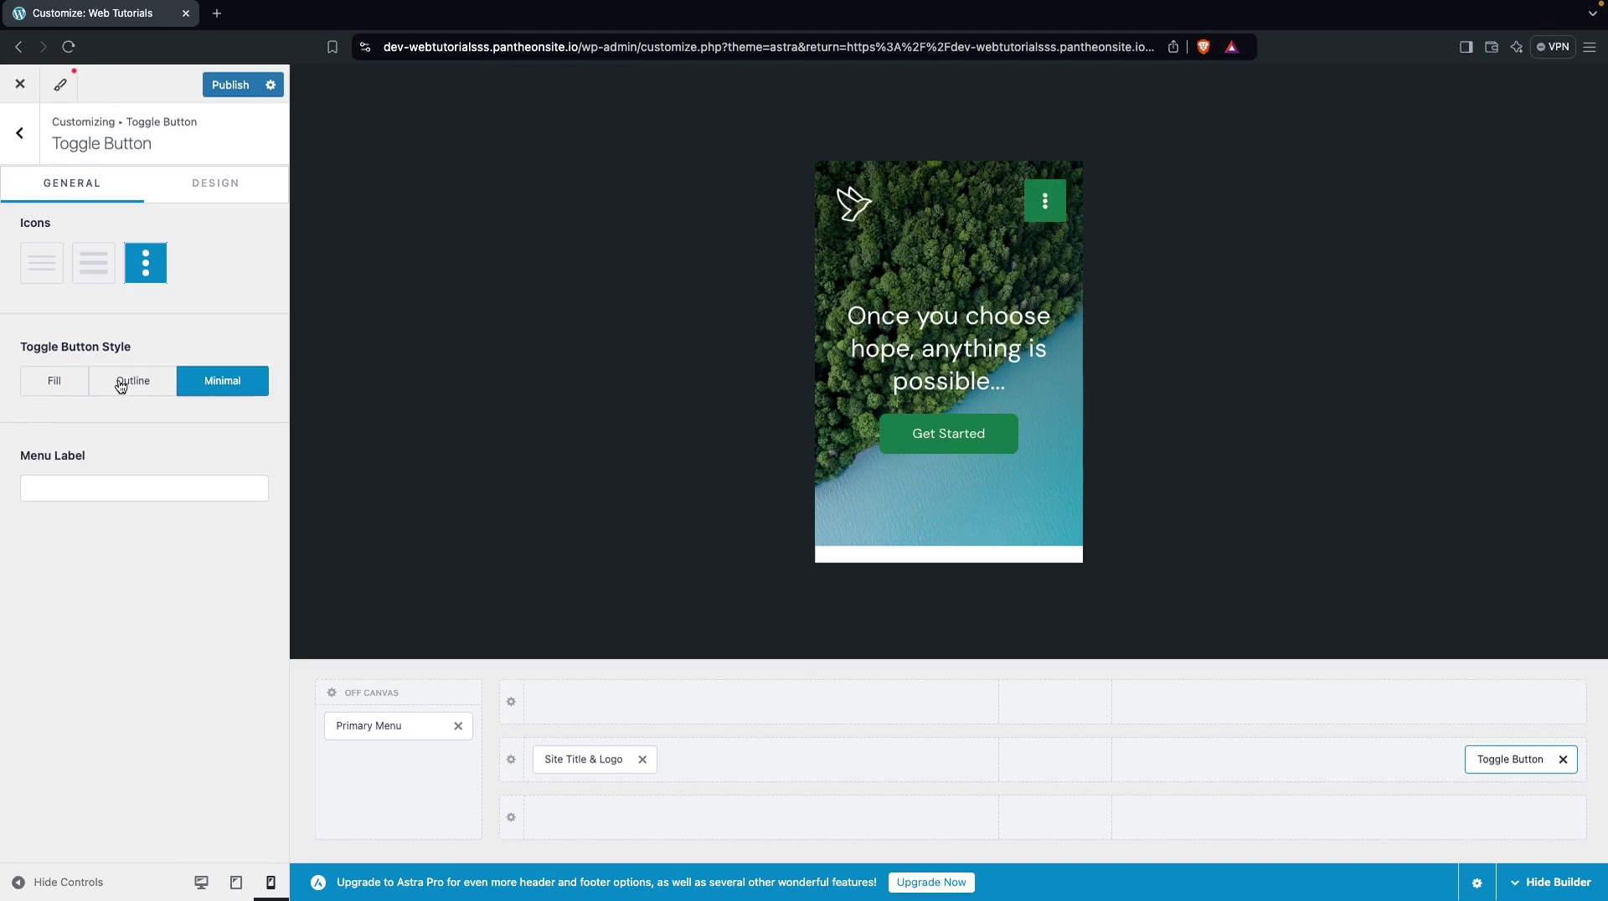
click(36, 384)
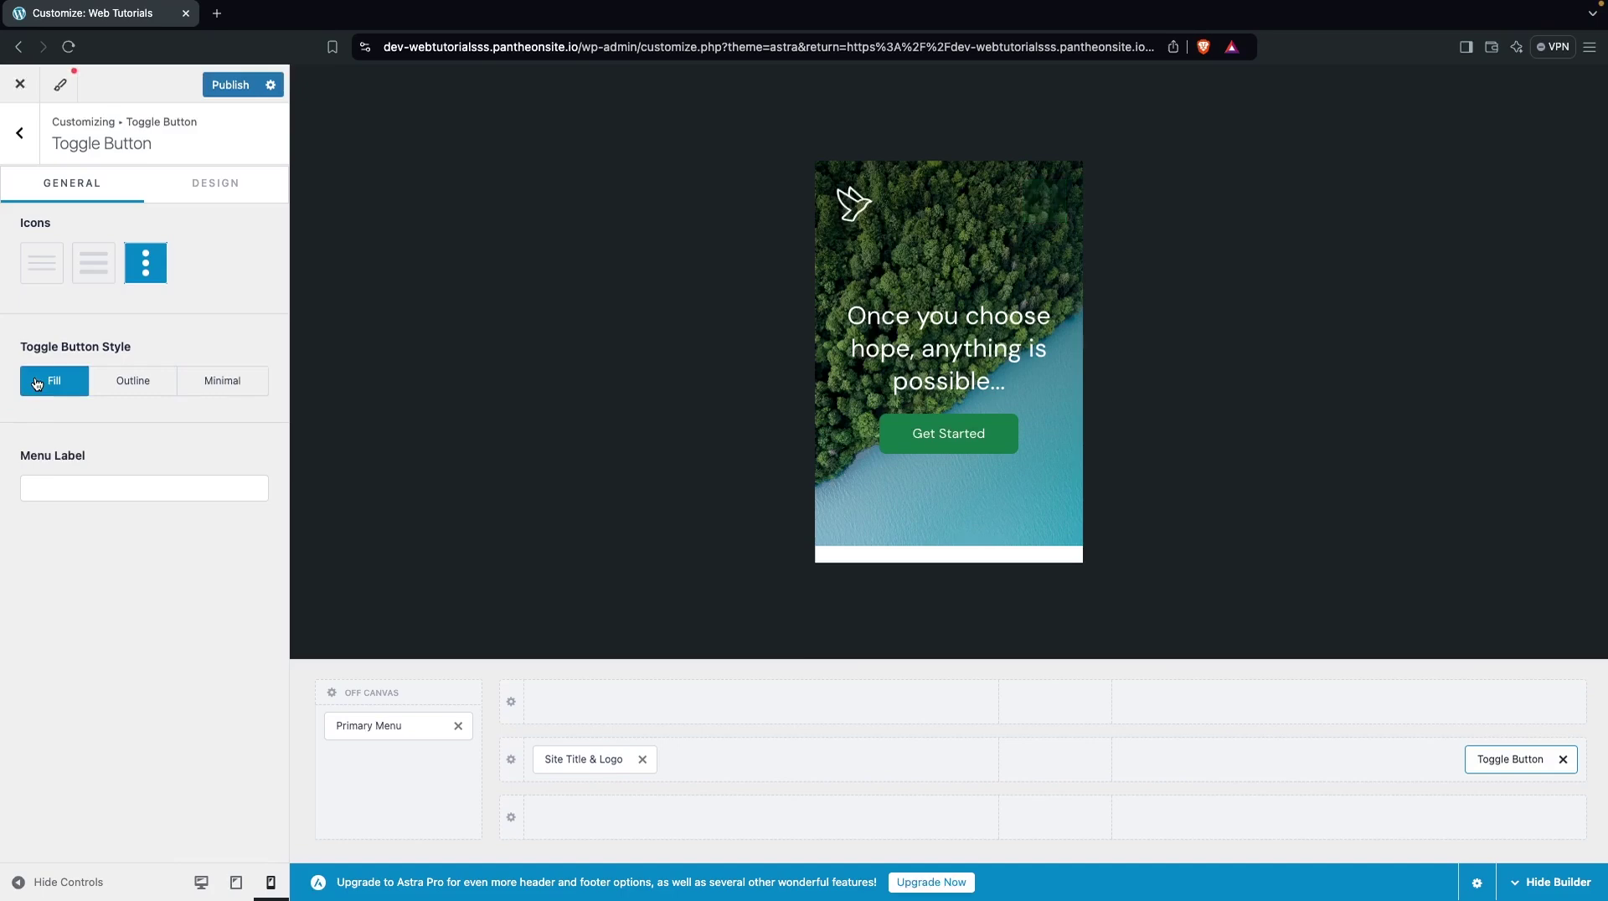
In Toggle Button Design, try another background colour and a larger icon, restoring default green and 22 px
click(217, 184)
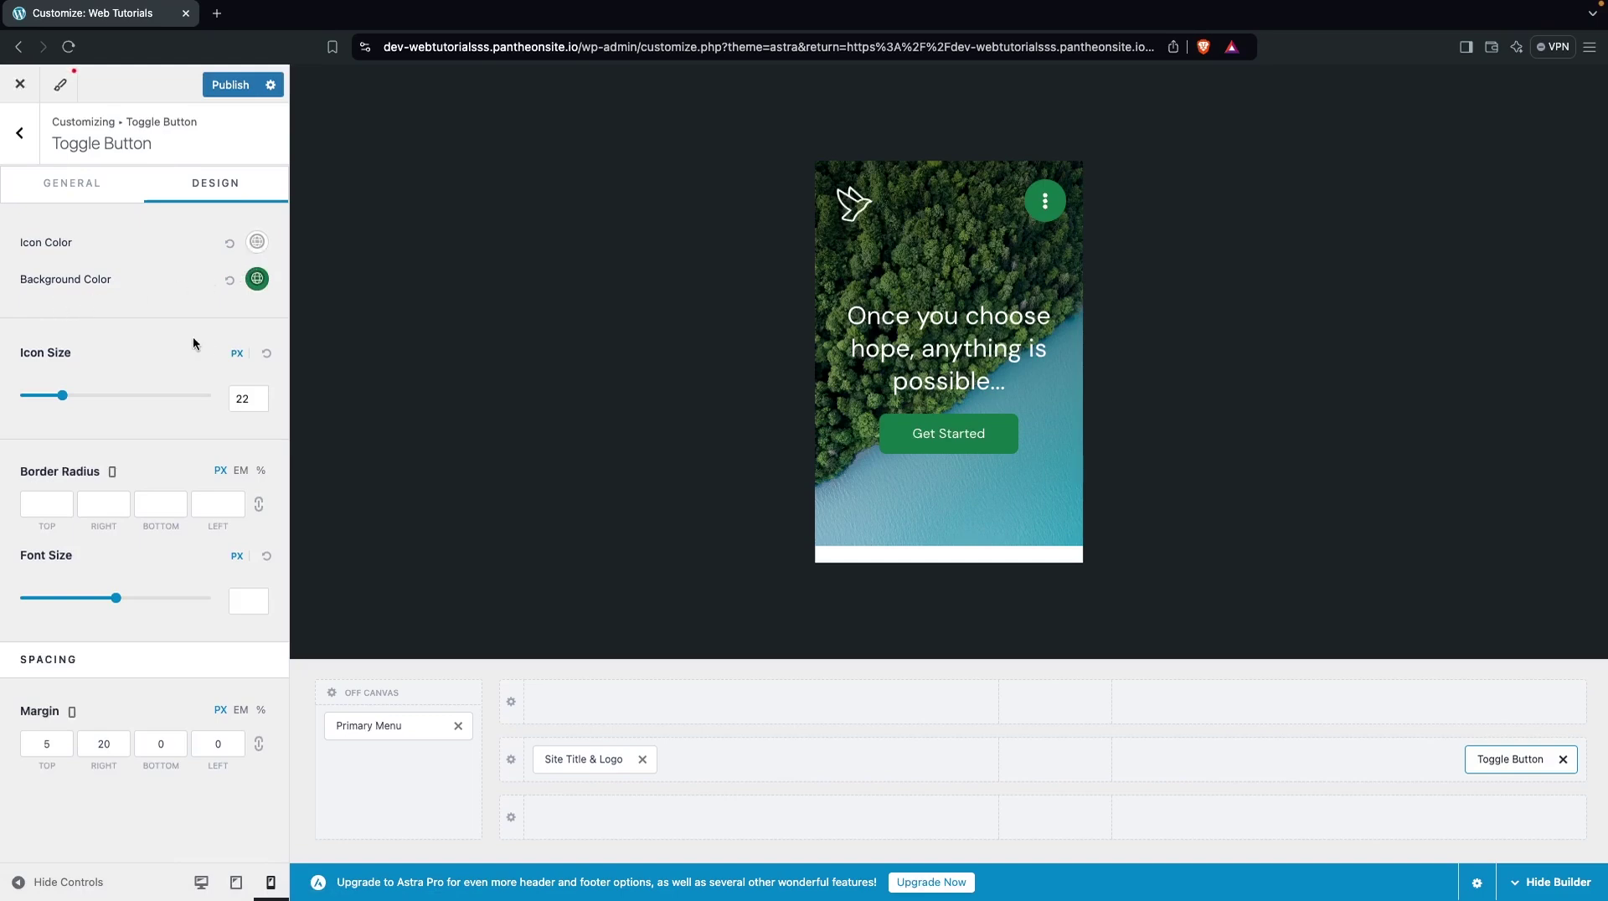
click(257, 278)
mouse_move(191, 393)
mouse_down()
mouse_move(6, 320)
mouse_move(17, 460)
mouse_move(262, 412)
mouse_up()
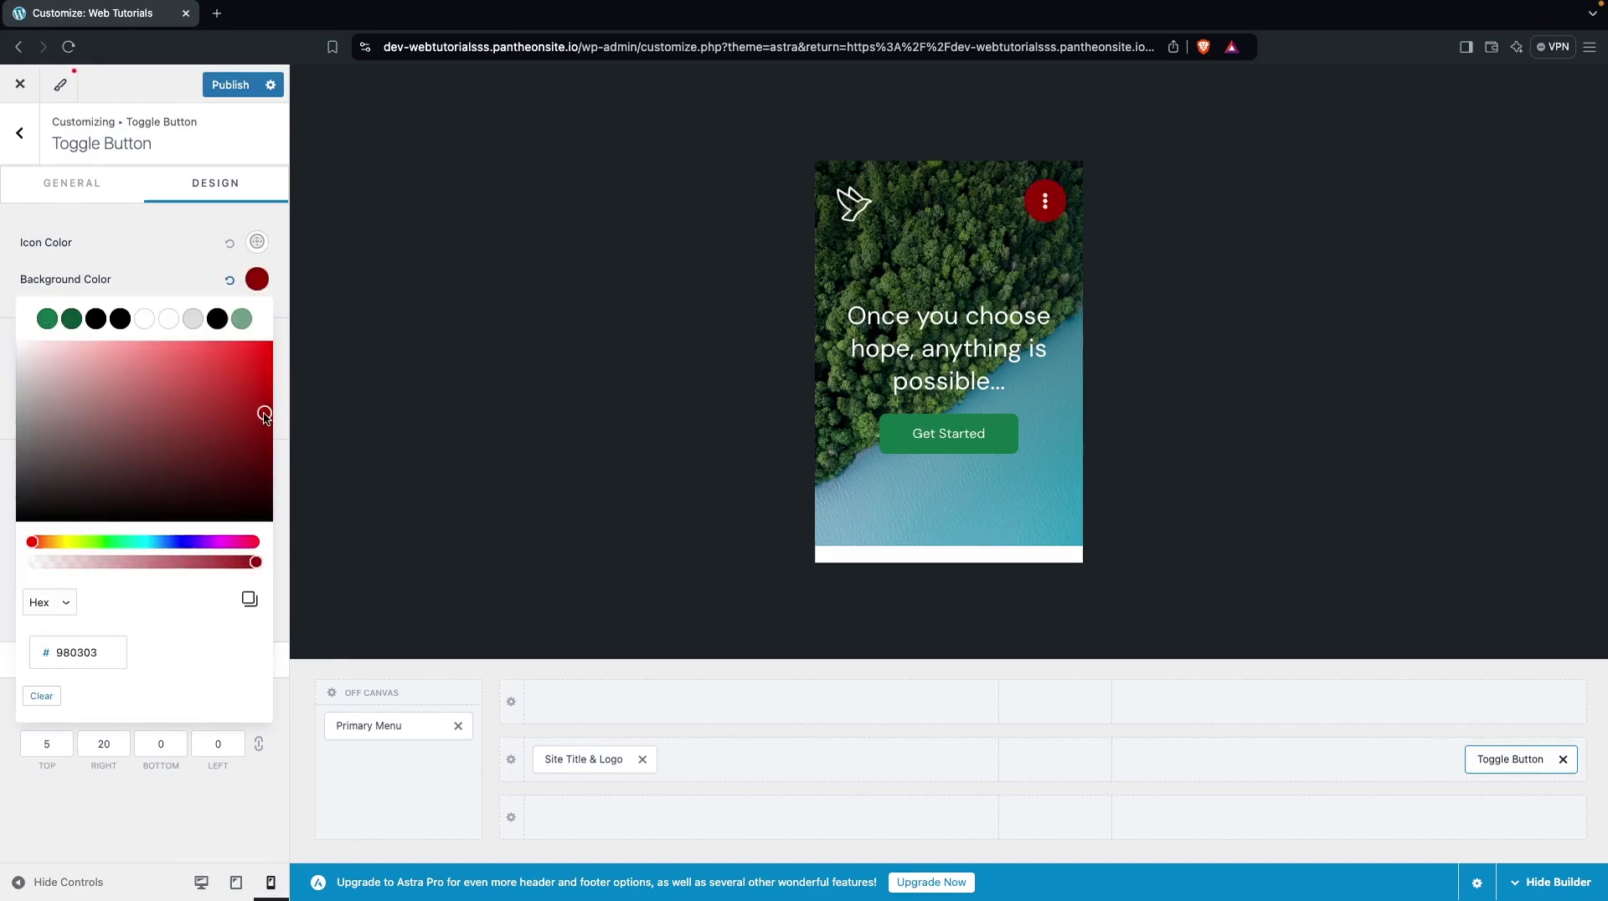
click(230, 279)
click(177, 263)
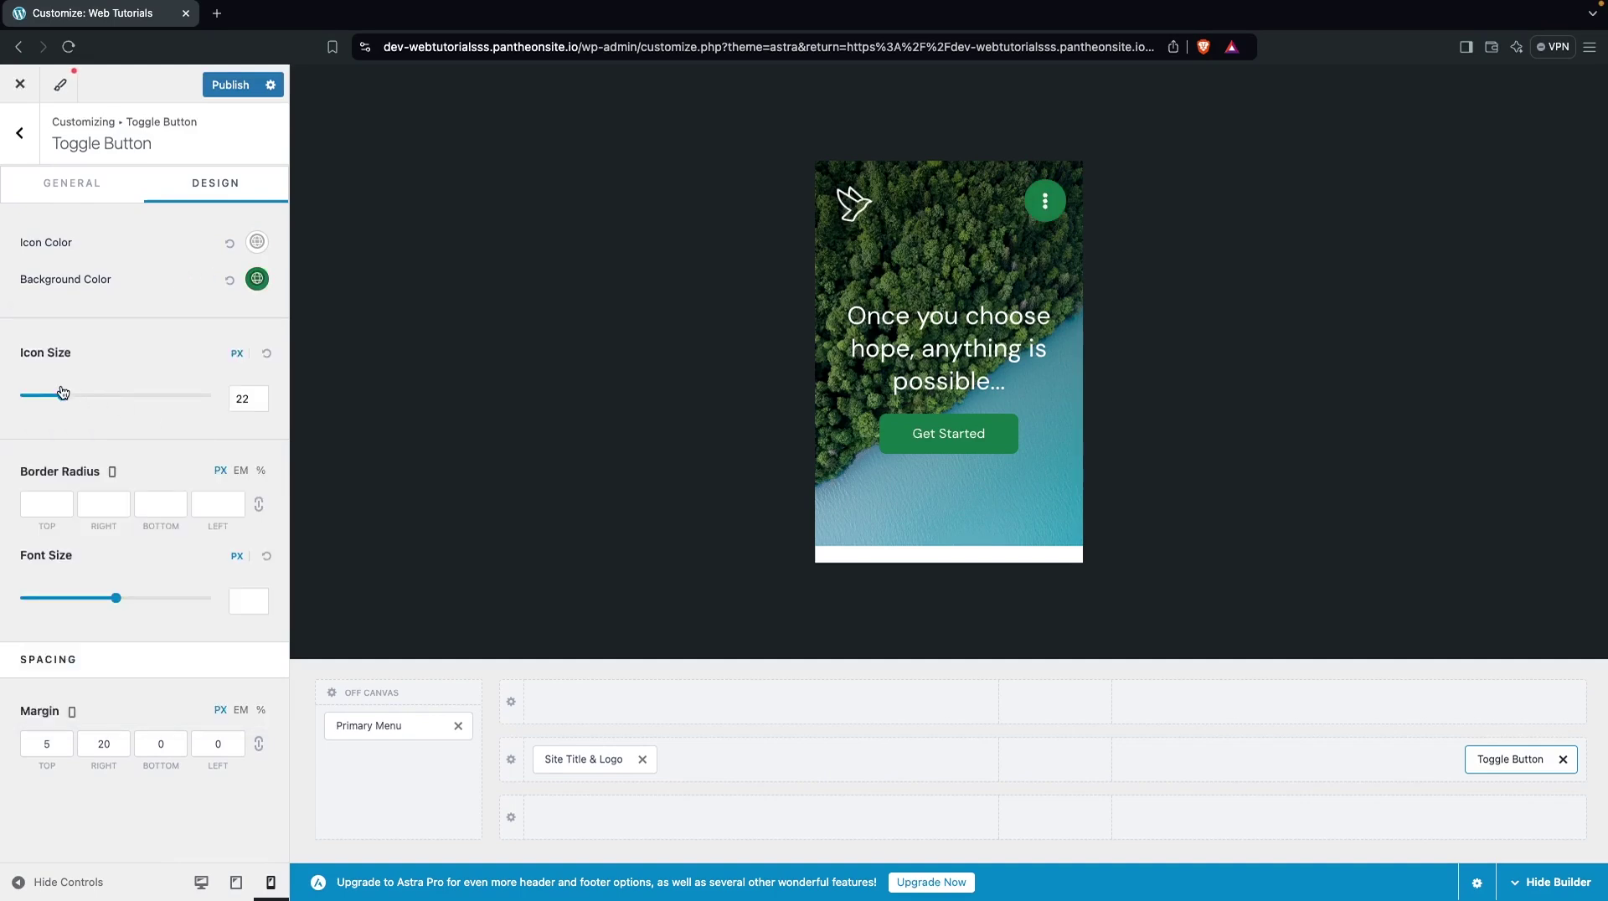
mouse_move(68, 402)
mouse_down()
mouse_move(159, 395)
mouse_move(95, 395)
mouse_up()
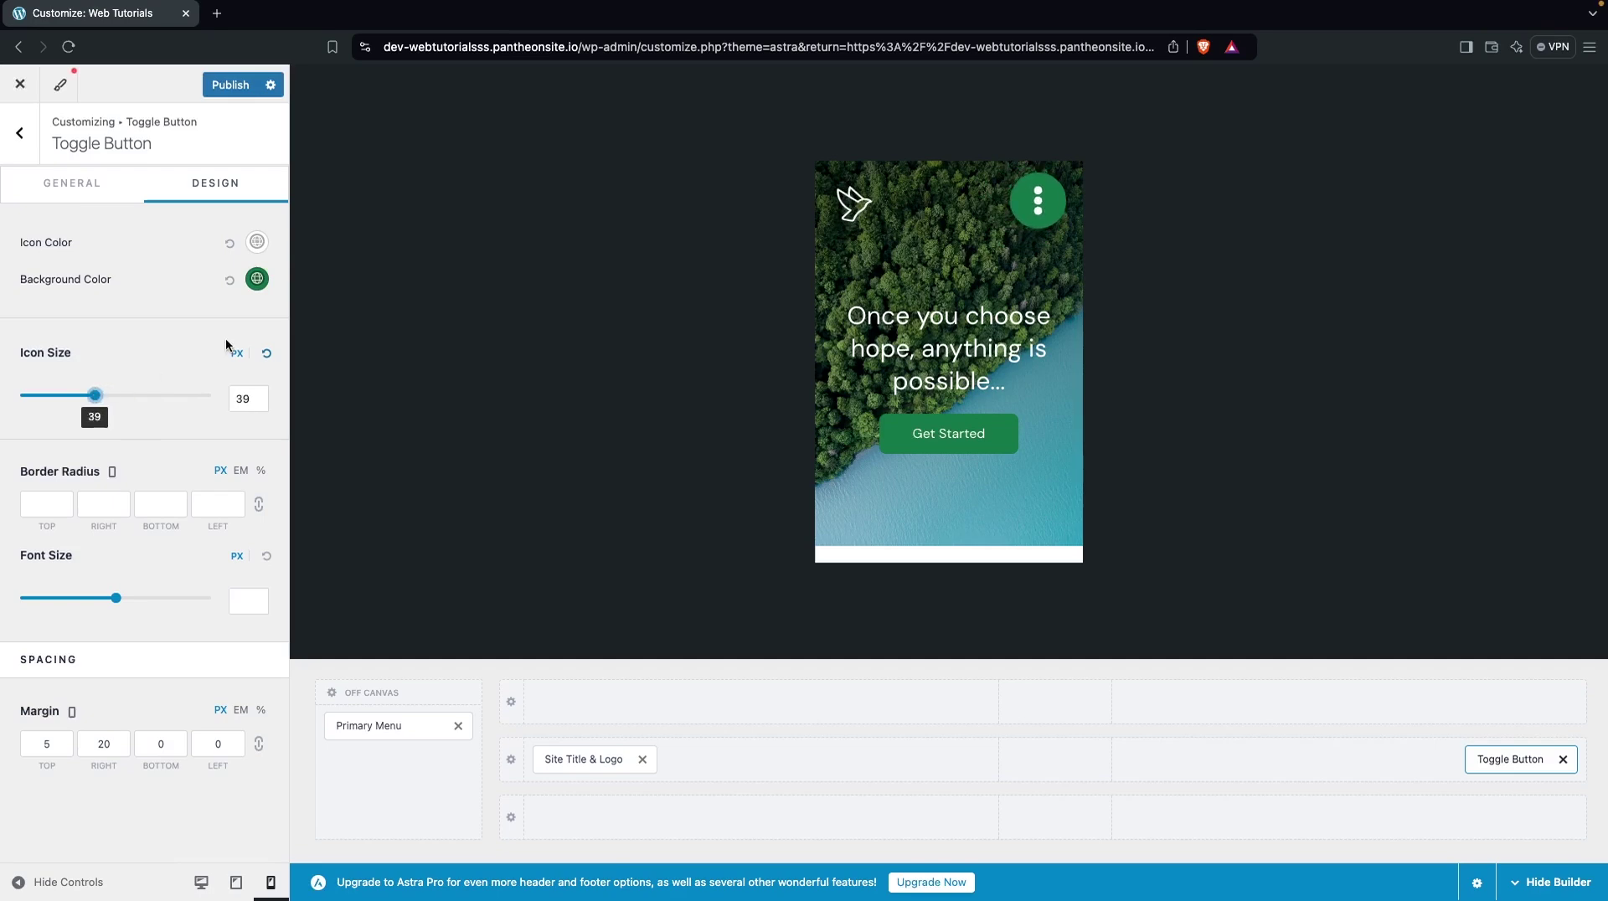
click(267, 355)
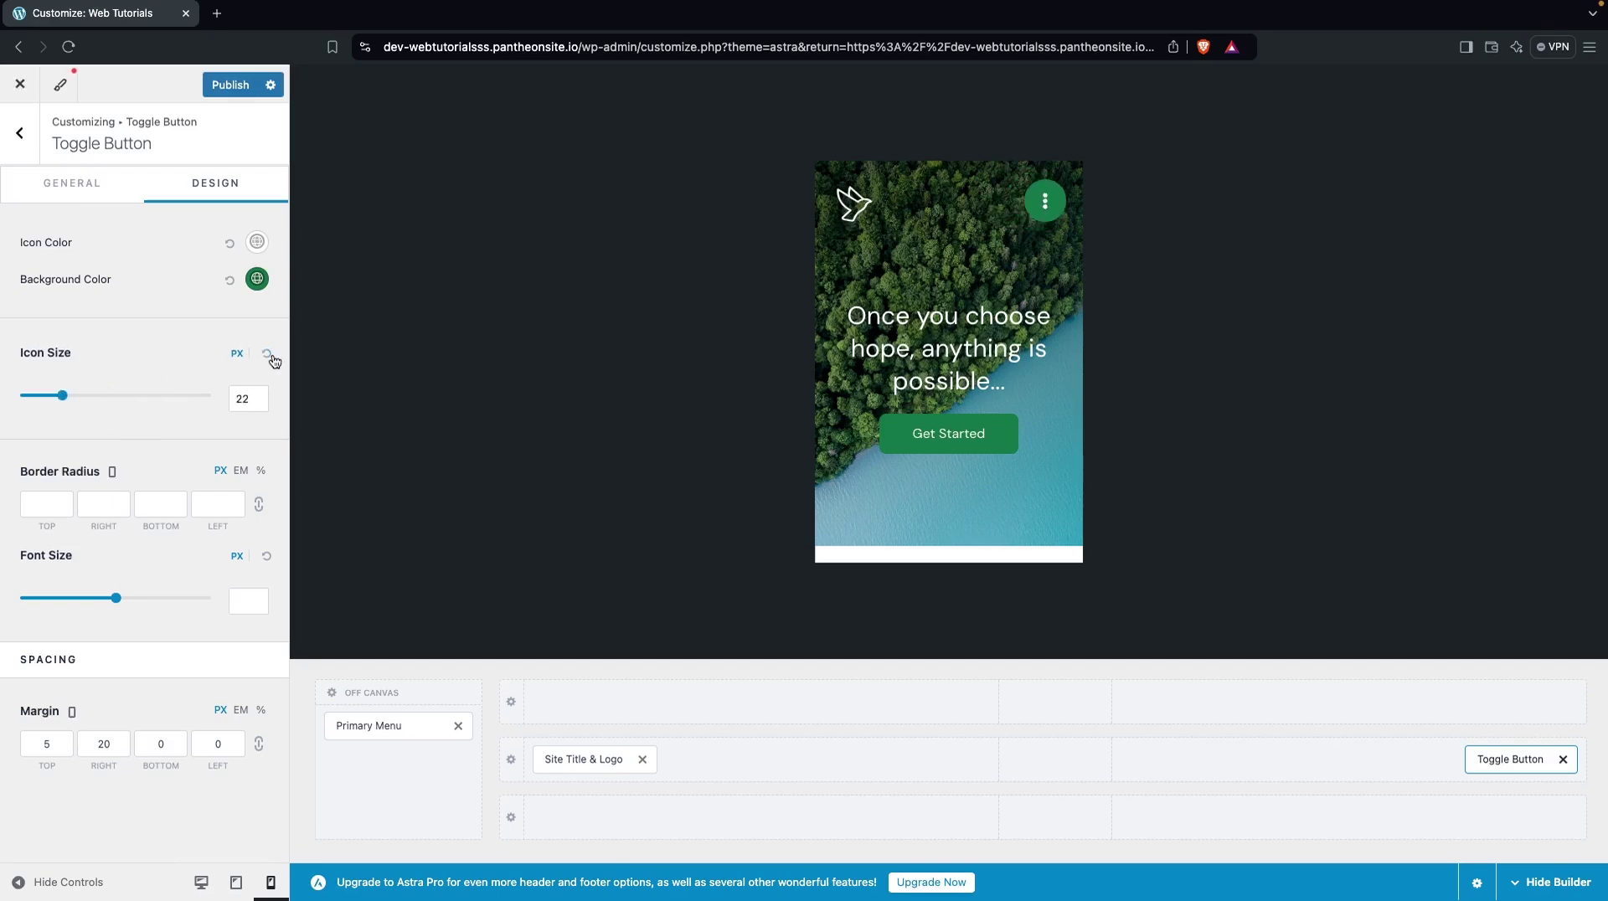
Set all four toggle Border Radius fields to 0 for square corners
click(48, 499)
click(47, 503)
text(0)
click(100, 503)
text(0)
click(147, 505)
text(0)
click(214, 505)
text(0)
Clear the four Border Radius values so the toggle previews as a round button again
click(52, 506)
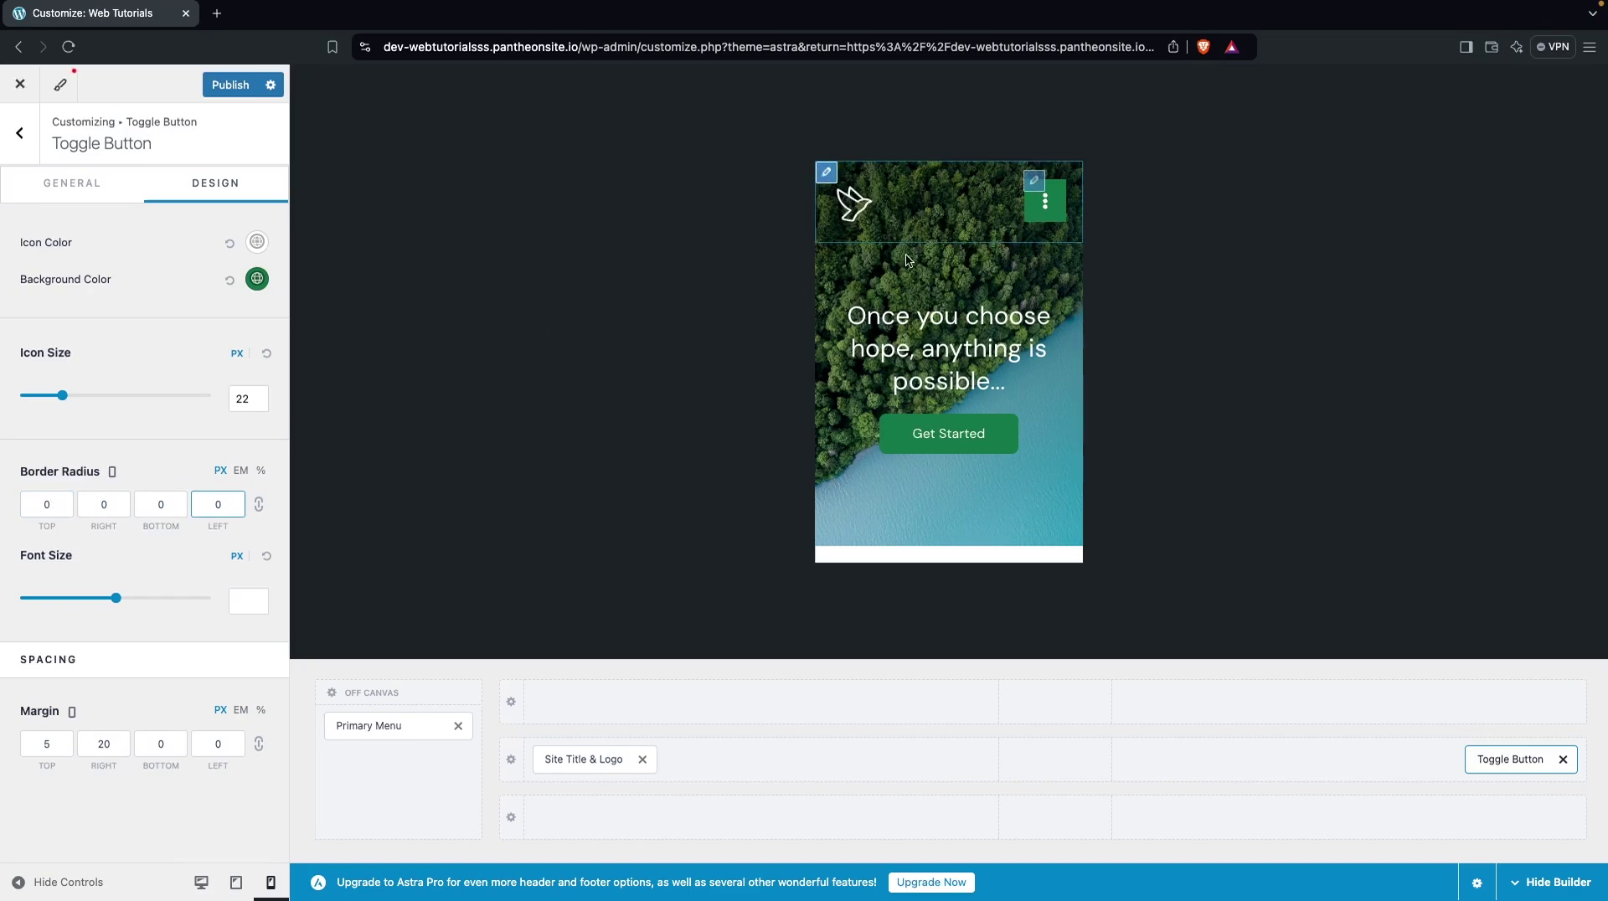
click(209, 505)
key(BackSpace)
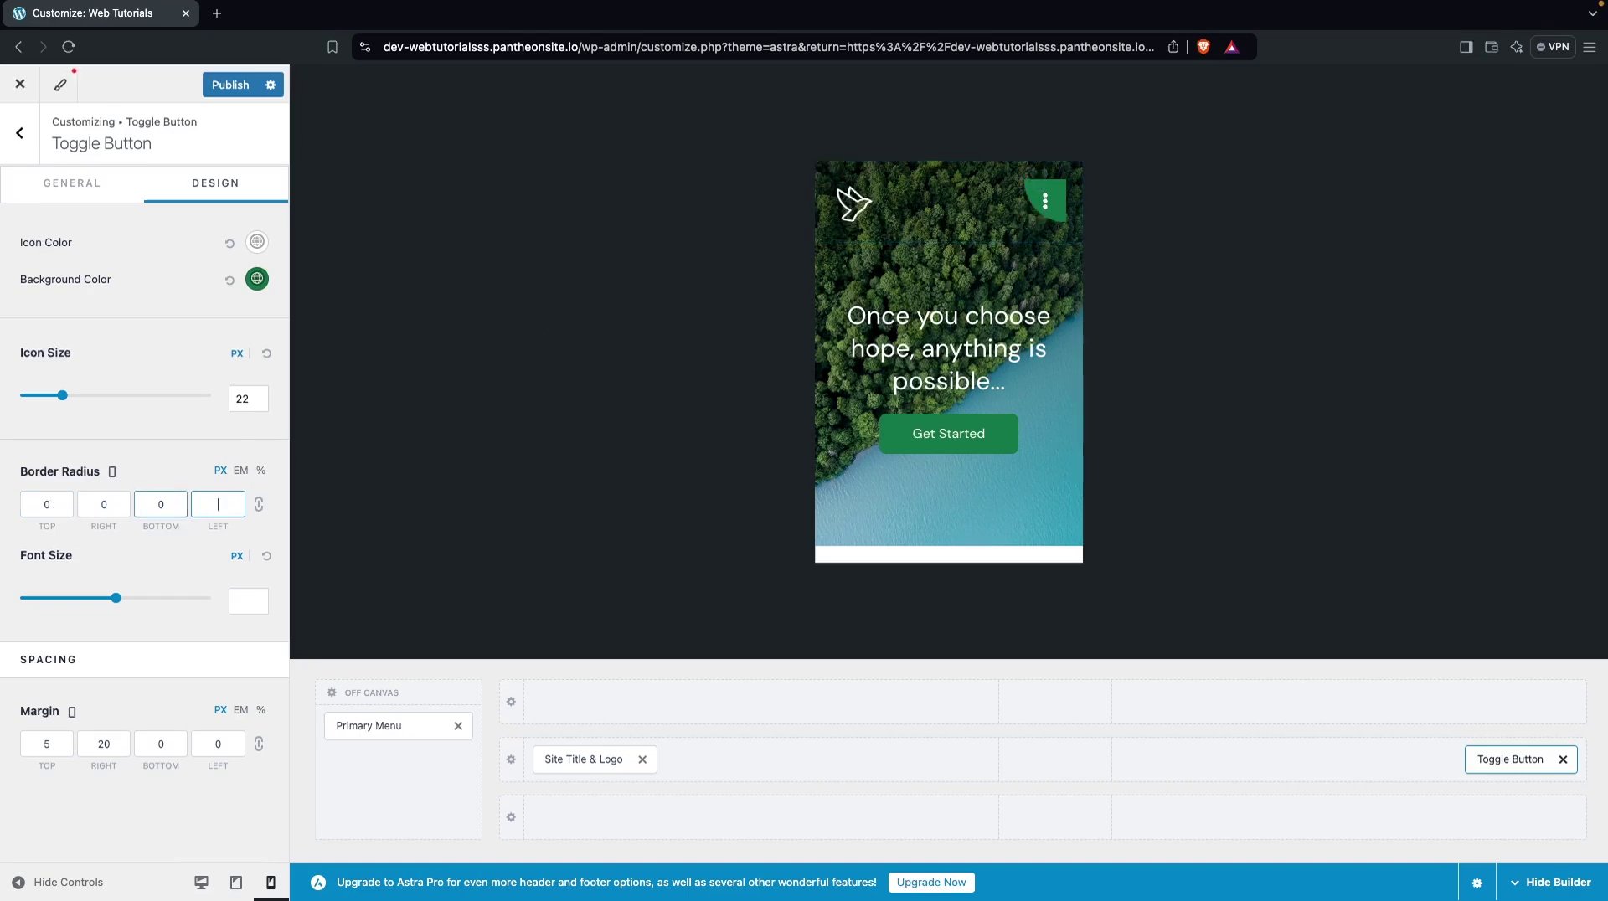
click(168, 504)
key(BackSpace)
click(94, 504)
key(BackSpace)
click(66, 504)
key(BackSpace)
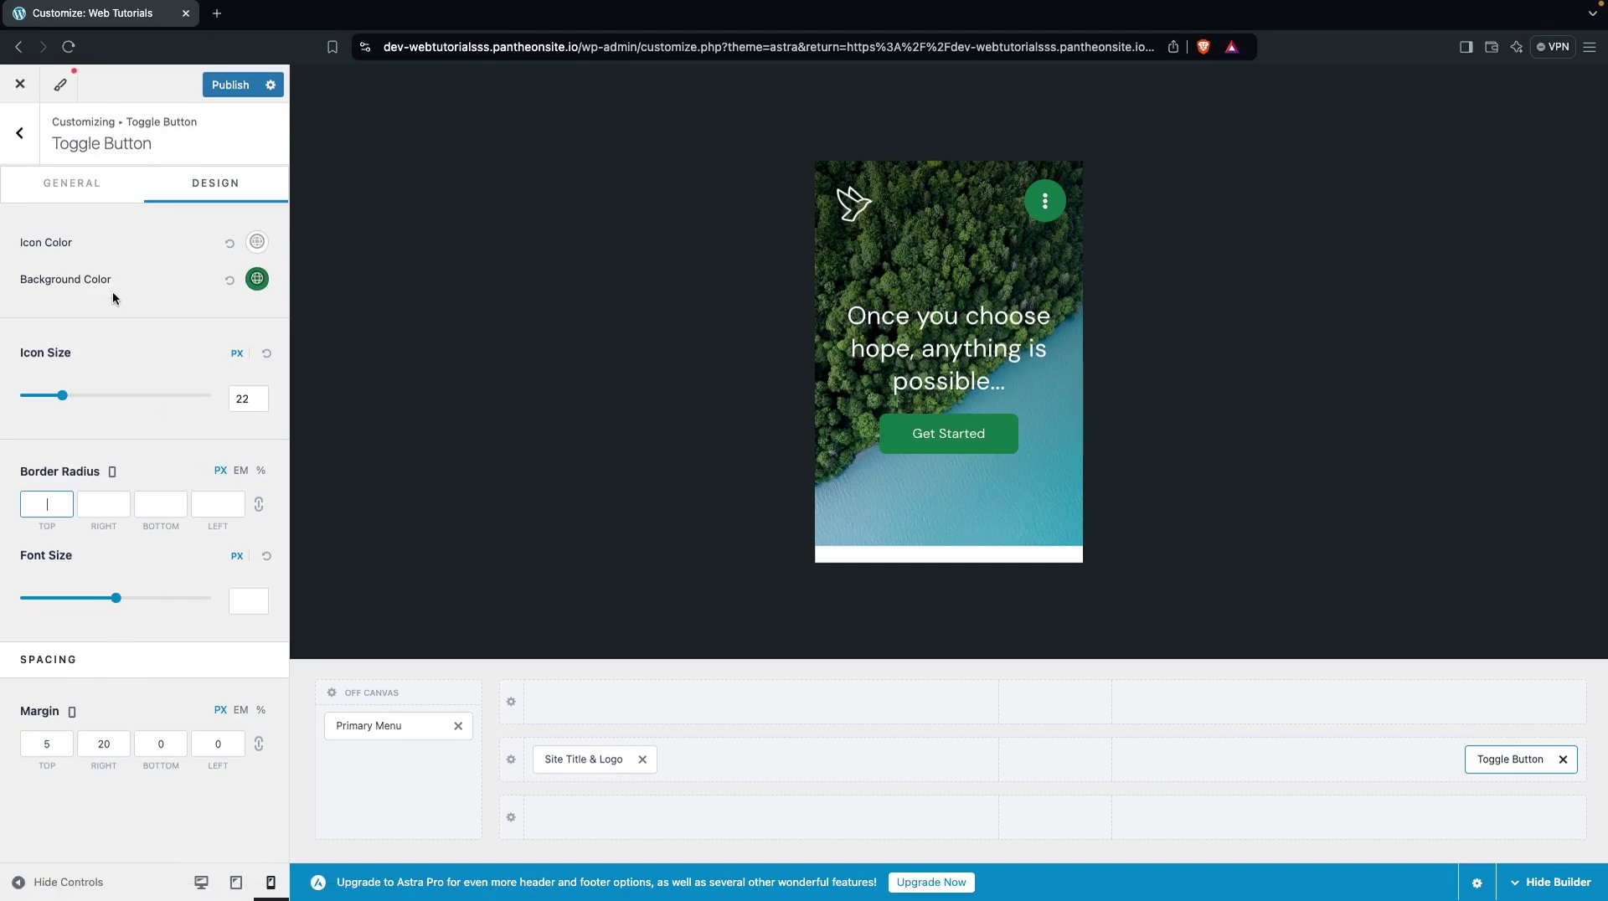
Open the mobile menu in the preview and jump to Primary Menu settings via the HOME pencil
click(72, 184)
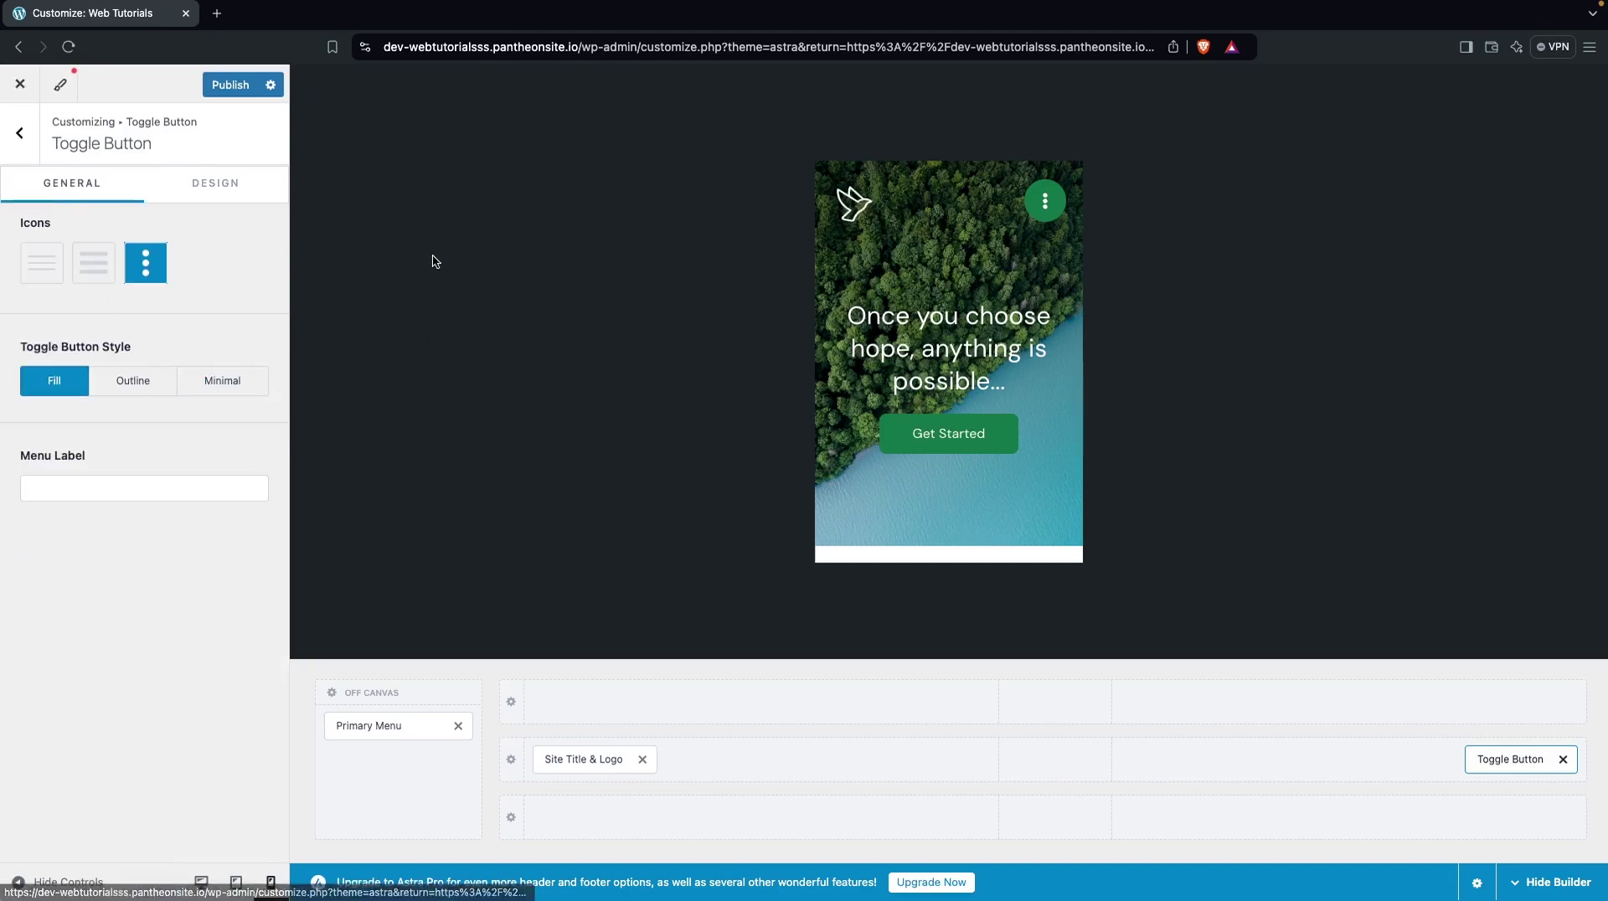
click(1044, 201)
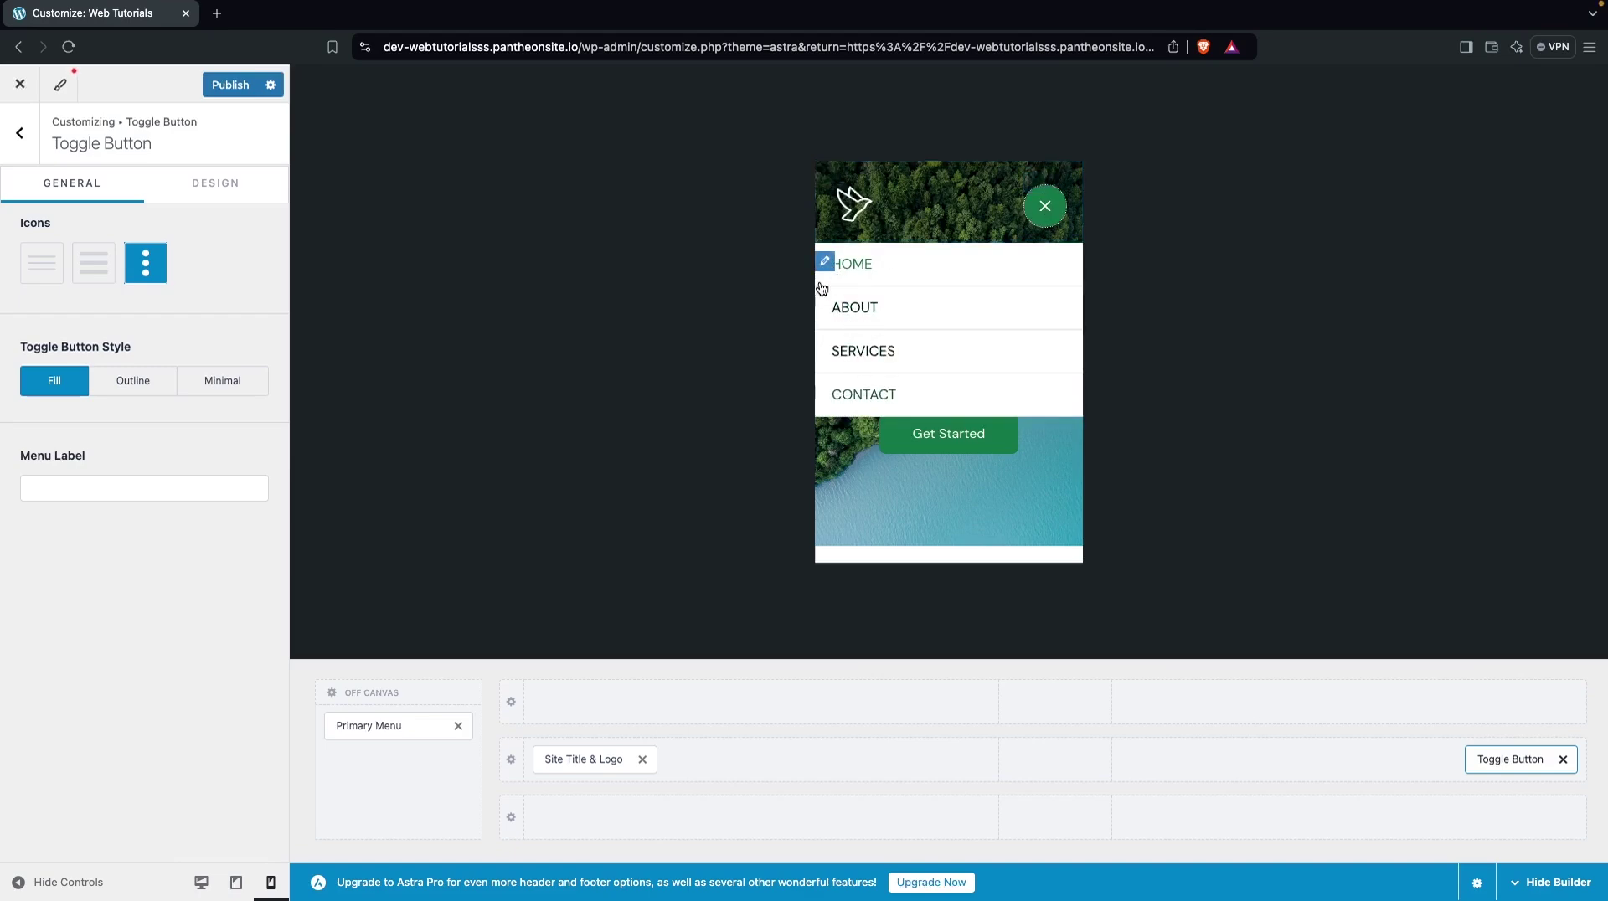
click(824, 260)
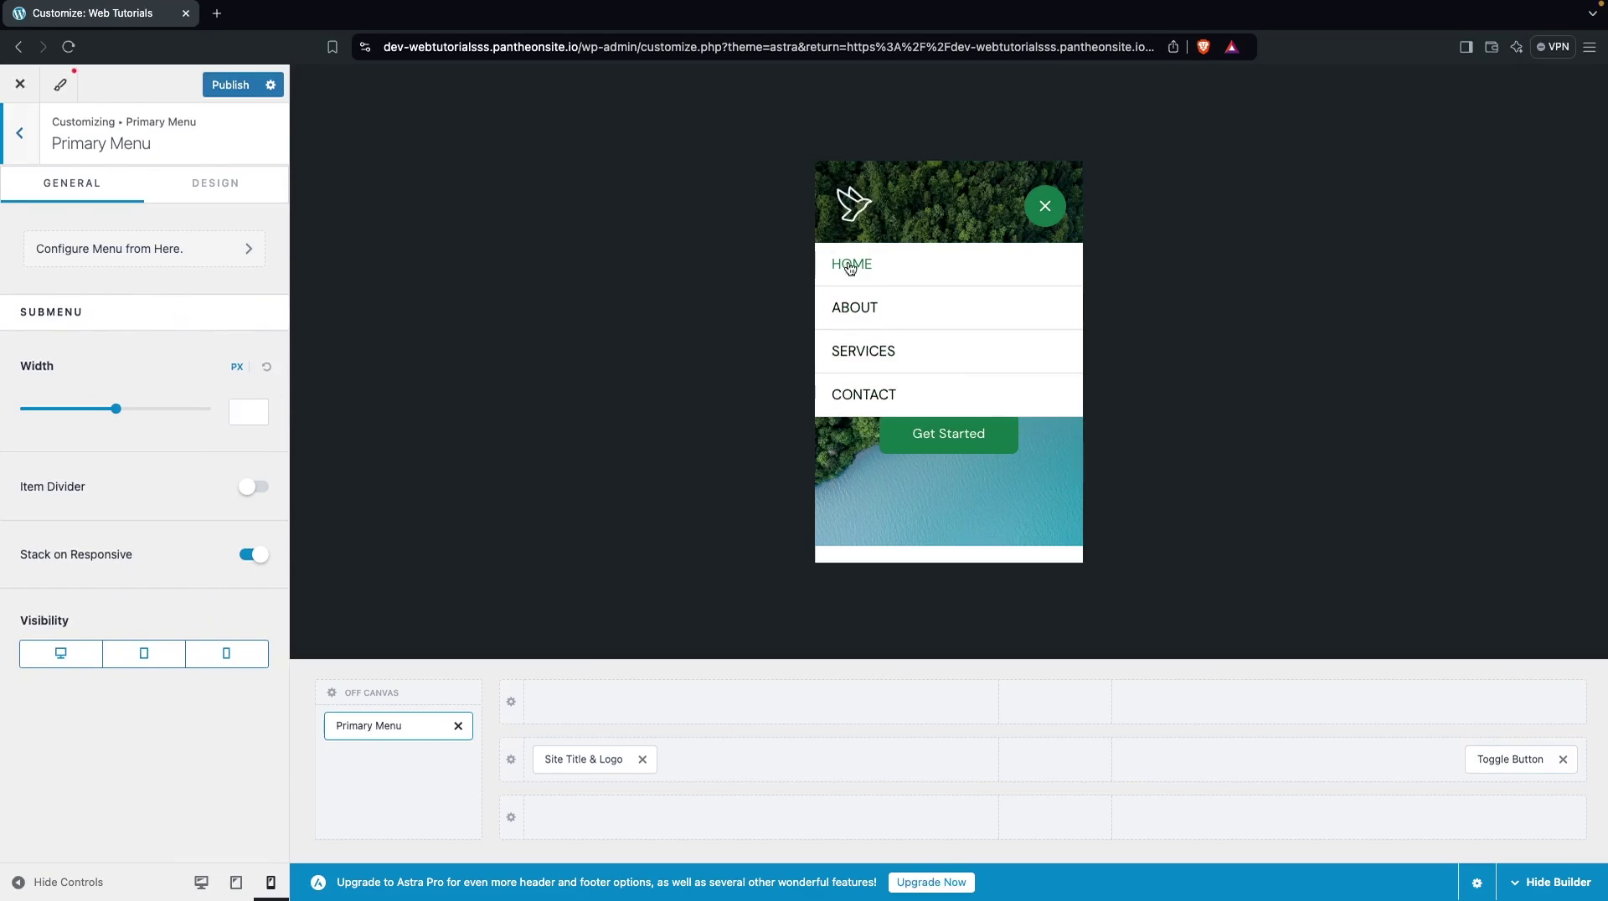
Check the Primary Menu location dropdown without changing it, then open Main Menu for editing
click(143, 262)
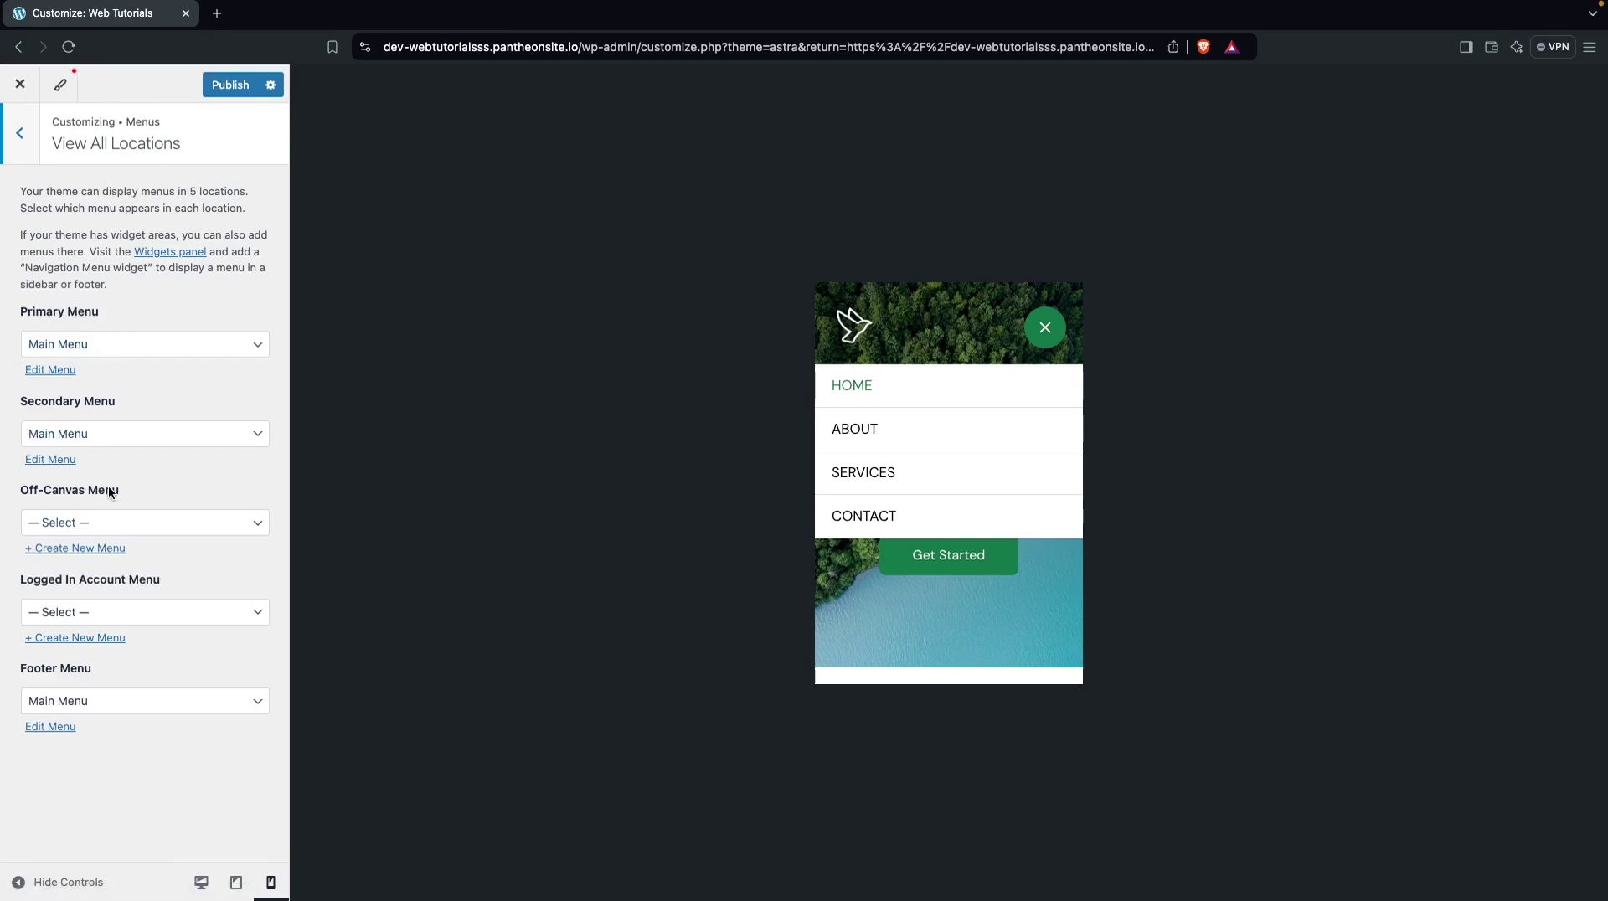
click(120, 345)
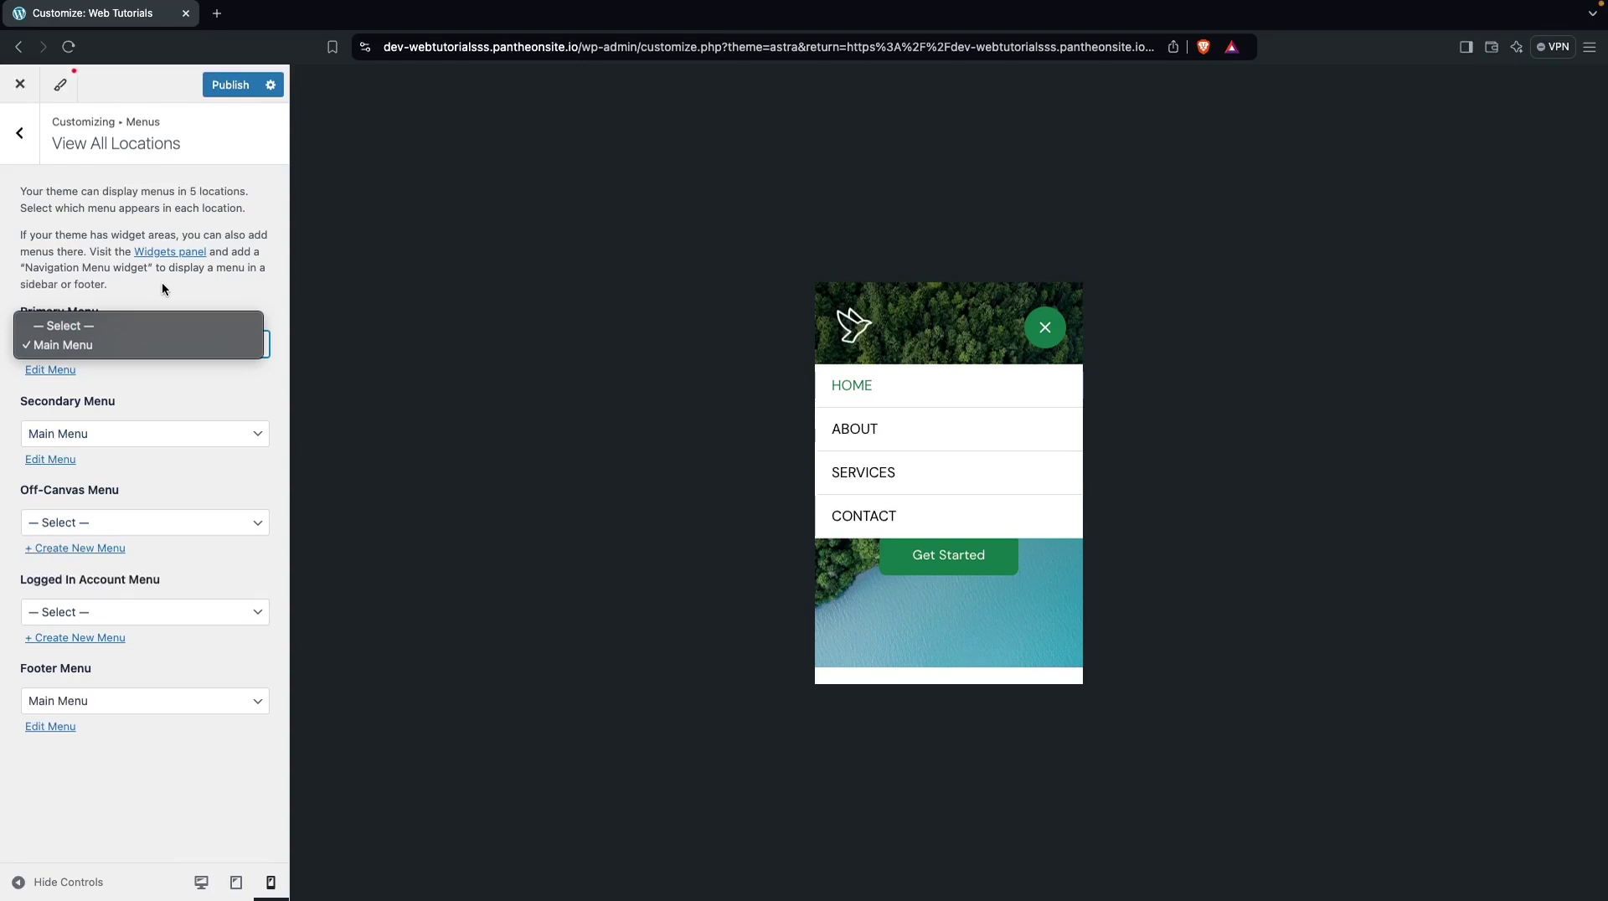
key(Escape)
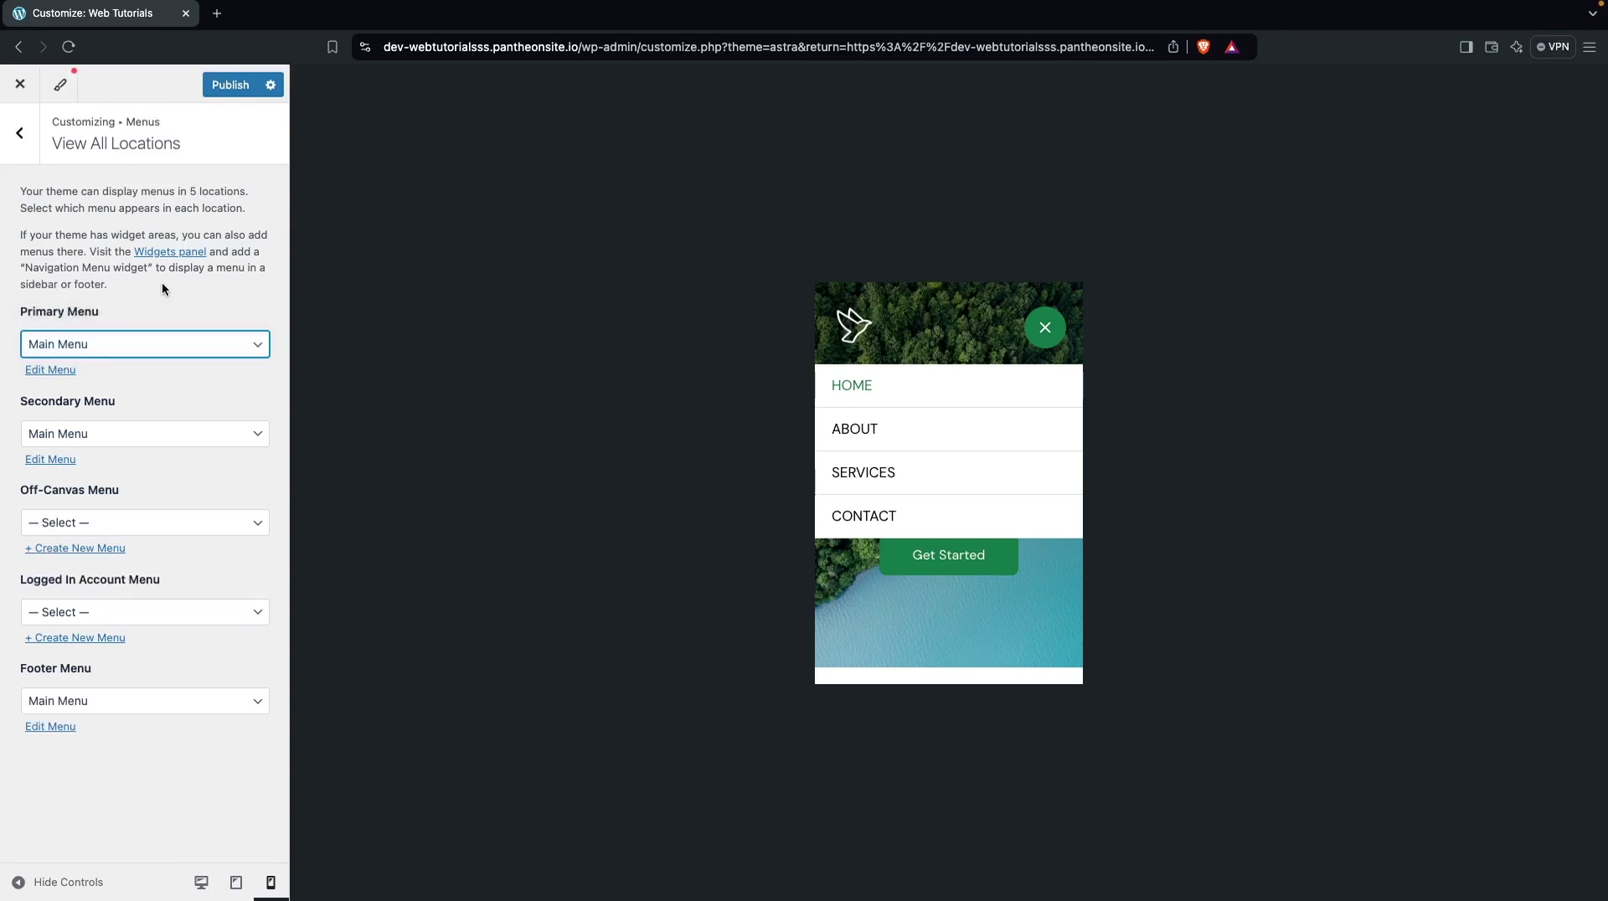
click(72, 370)
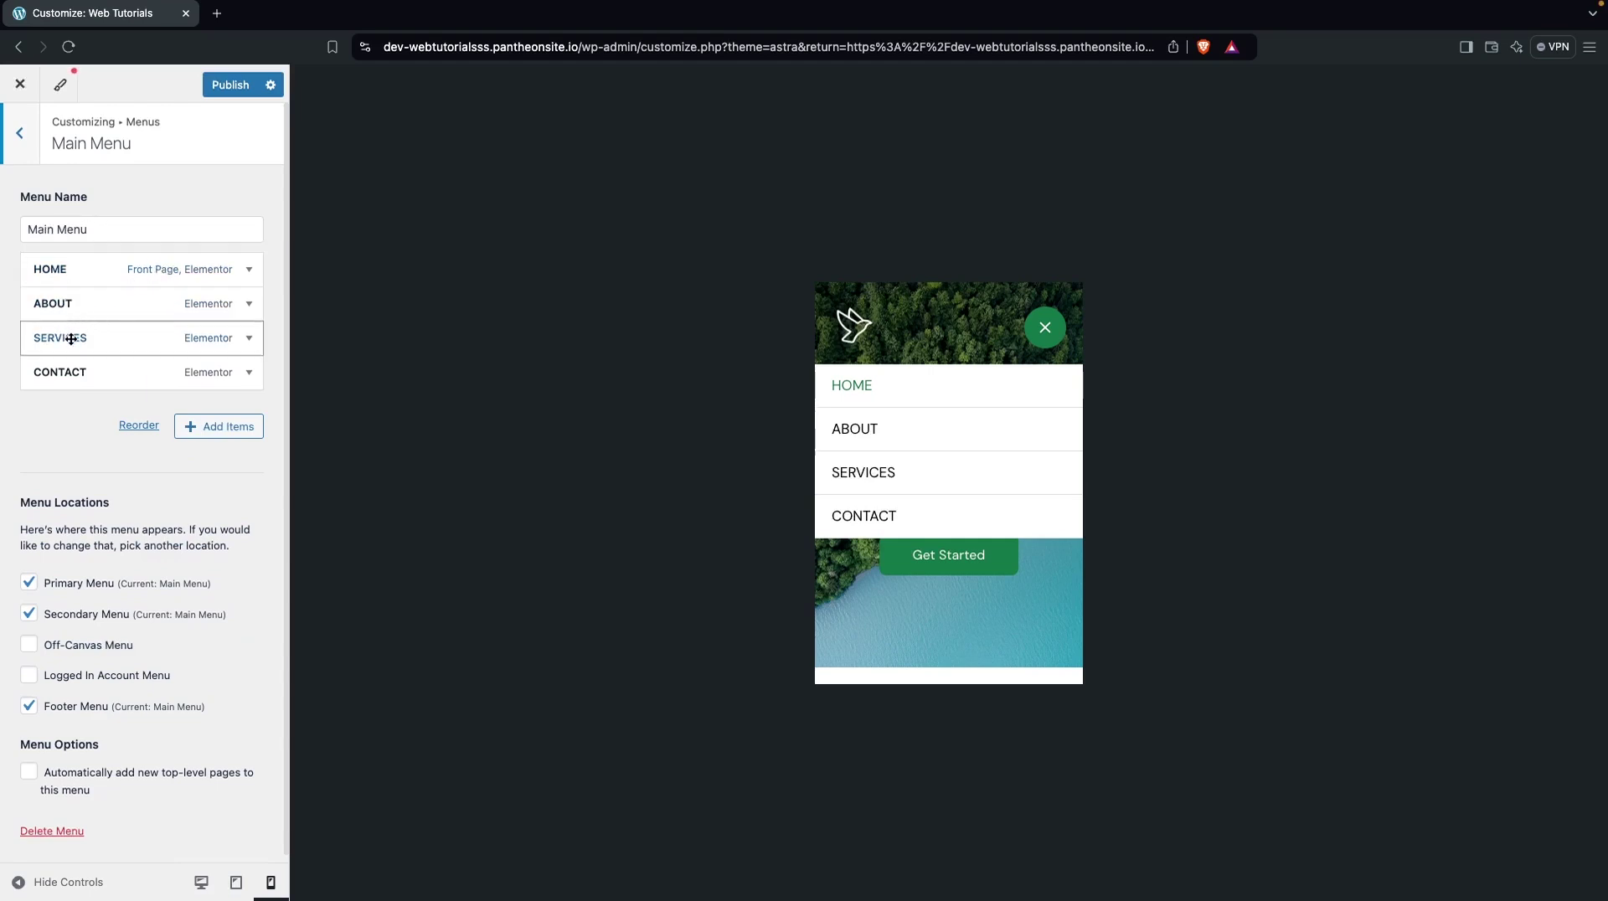
Reorder Main Menu so ABOUT comes after SERVICES, confirming the order in the mobile preview
click(139, 426)
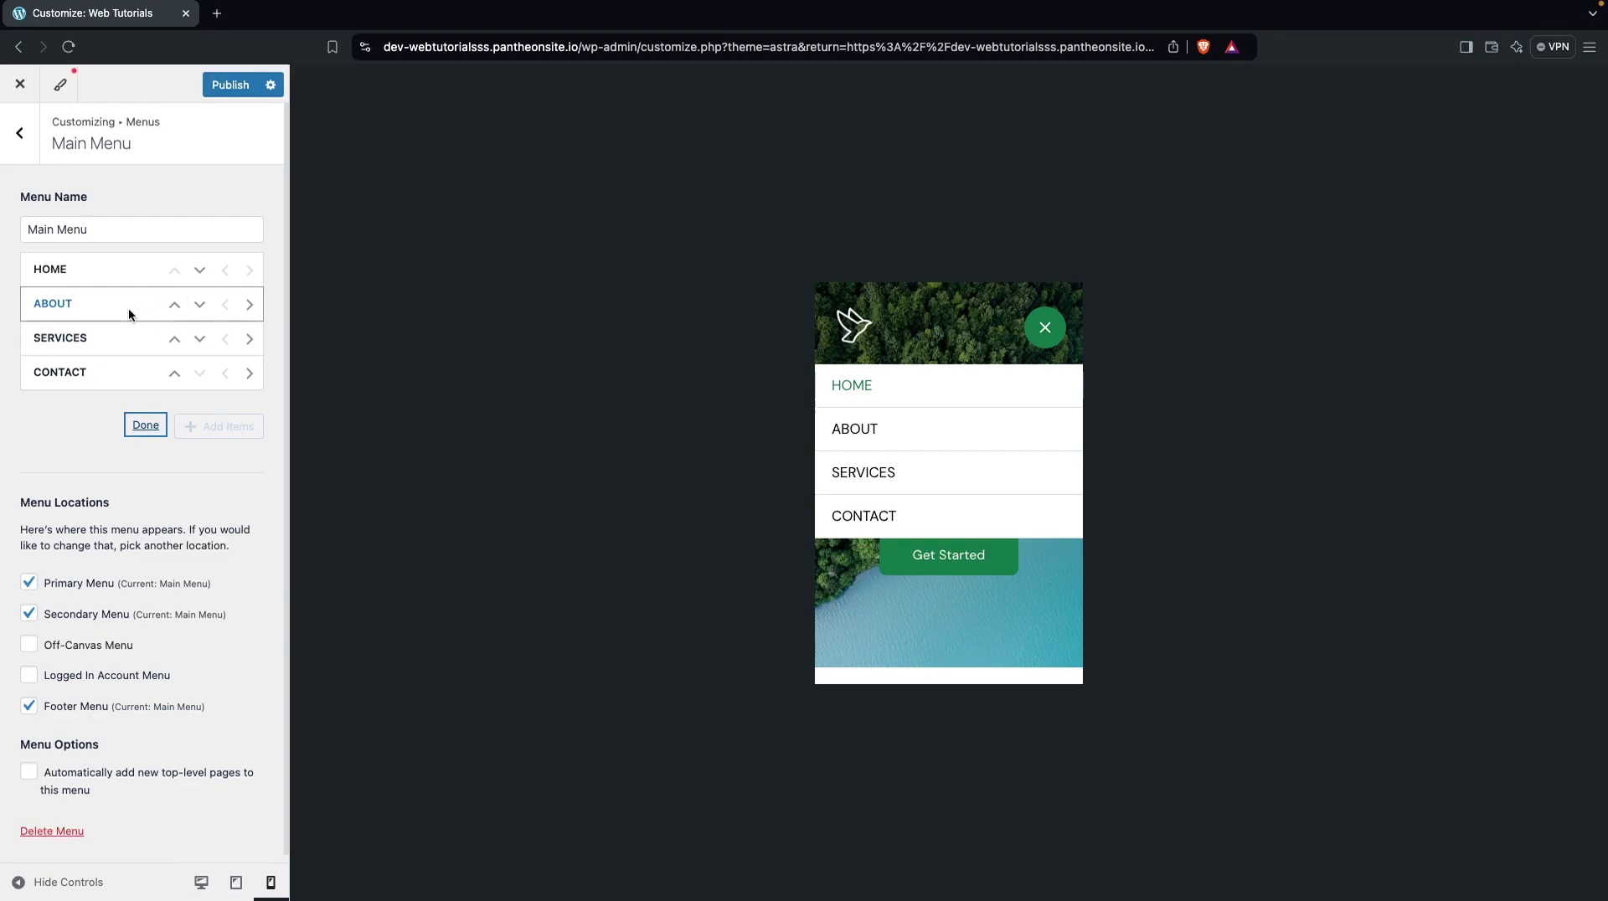
click(201, 307)
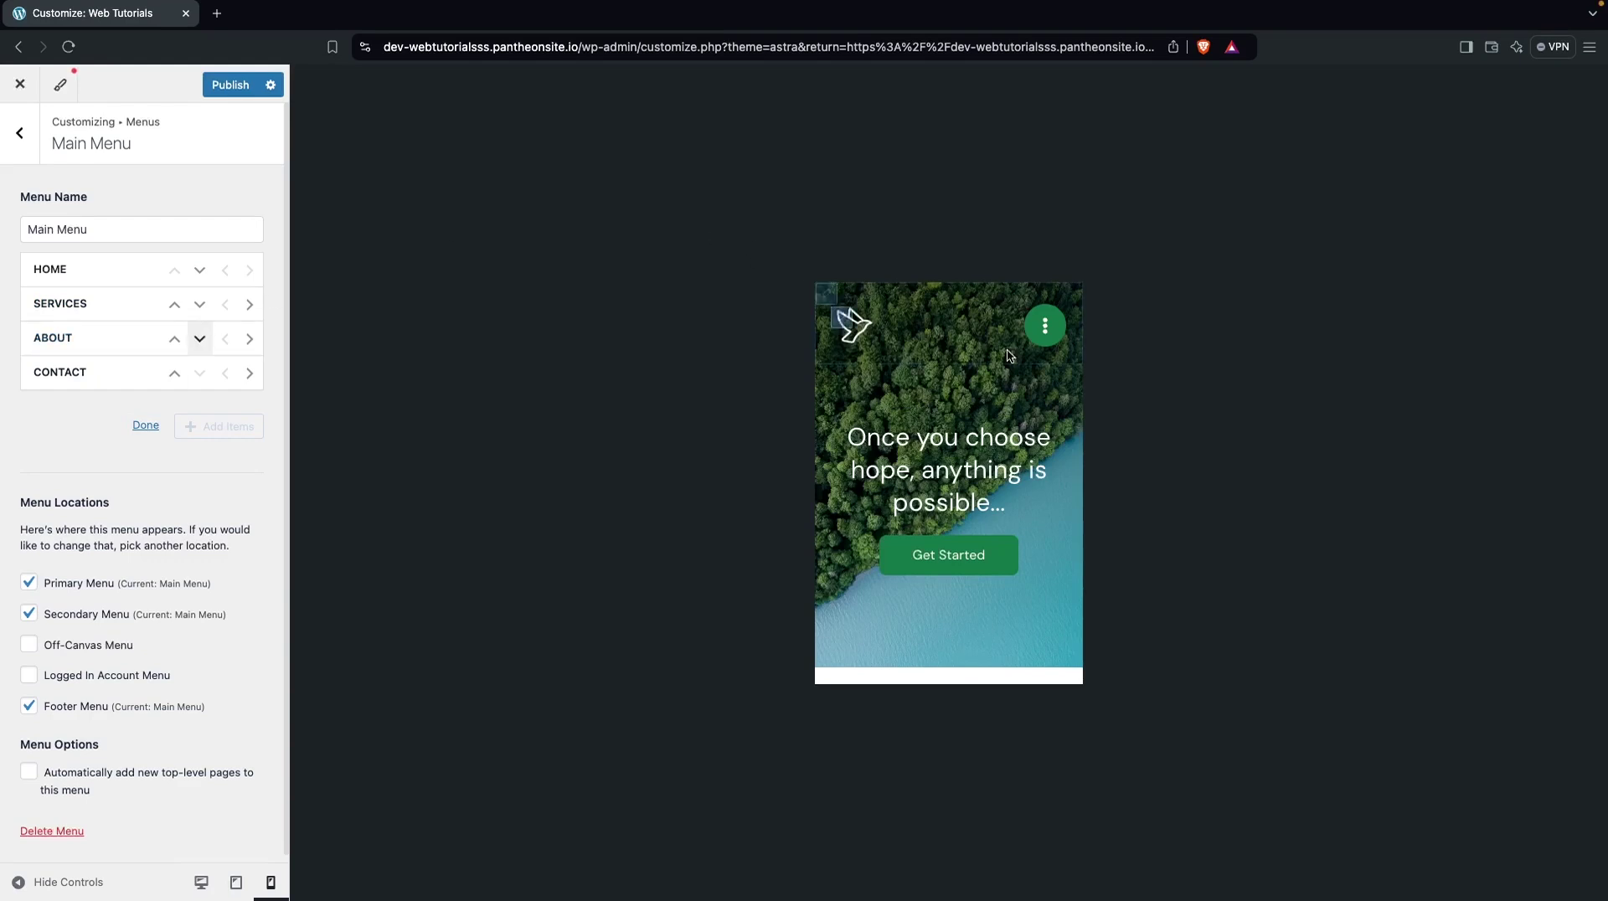
click(1047, 329)
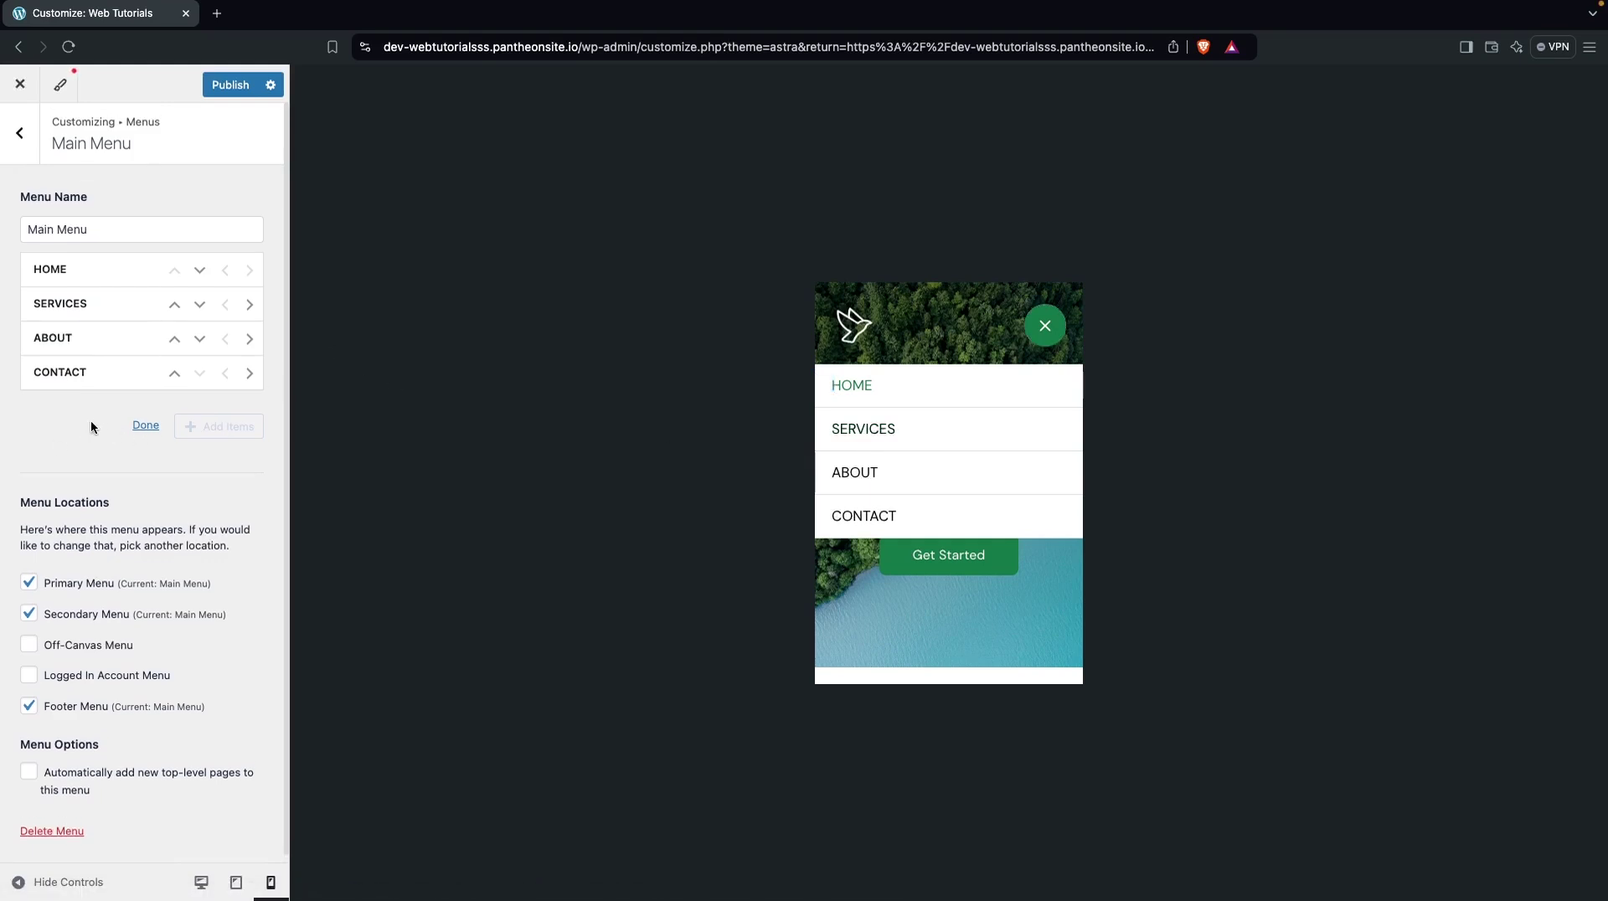
click(146, 425)
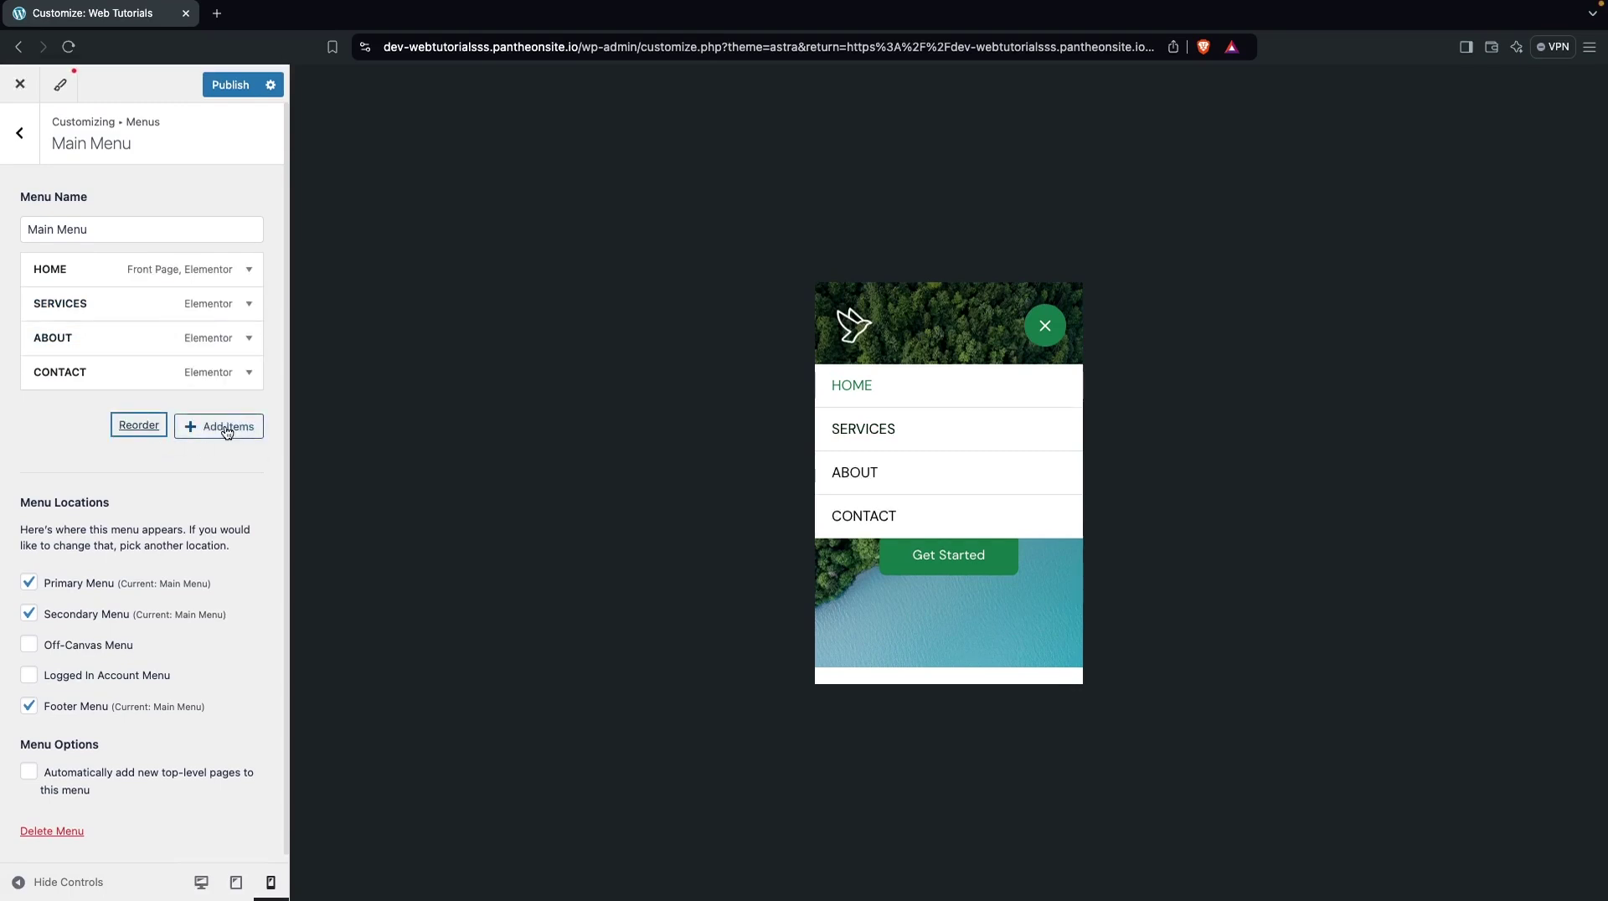
Add Sample Page from the Pages list as the fifth Main Menu item and expand Custom Links
click(227, 432)
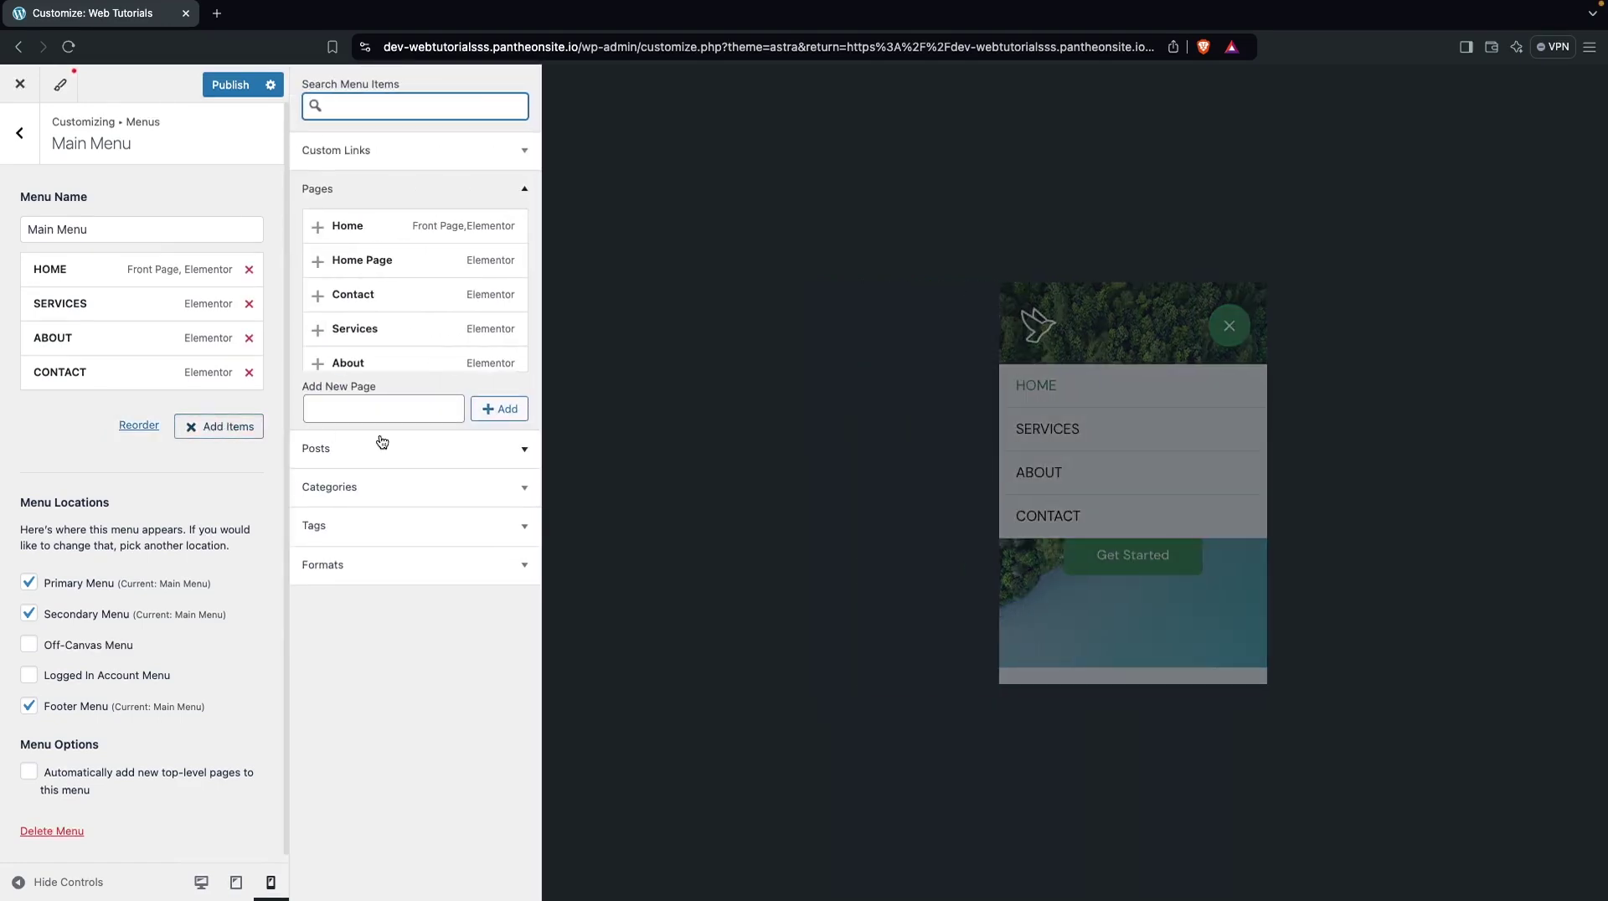
click(528, 454)
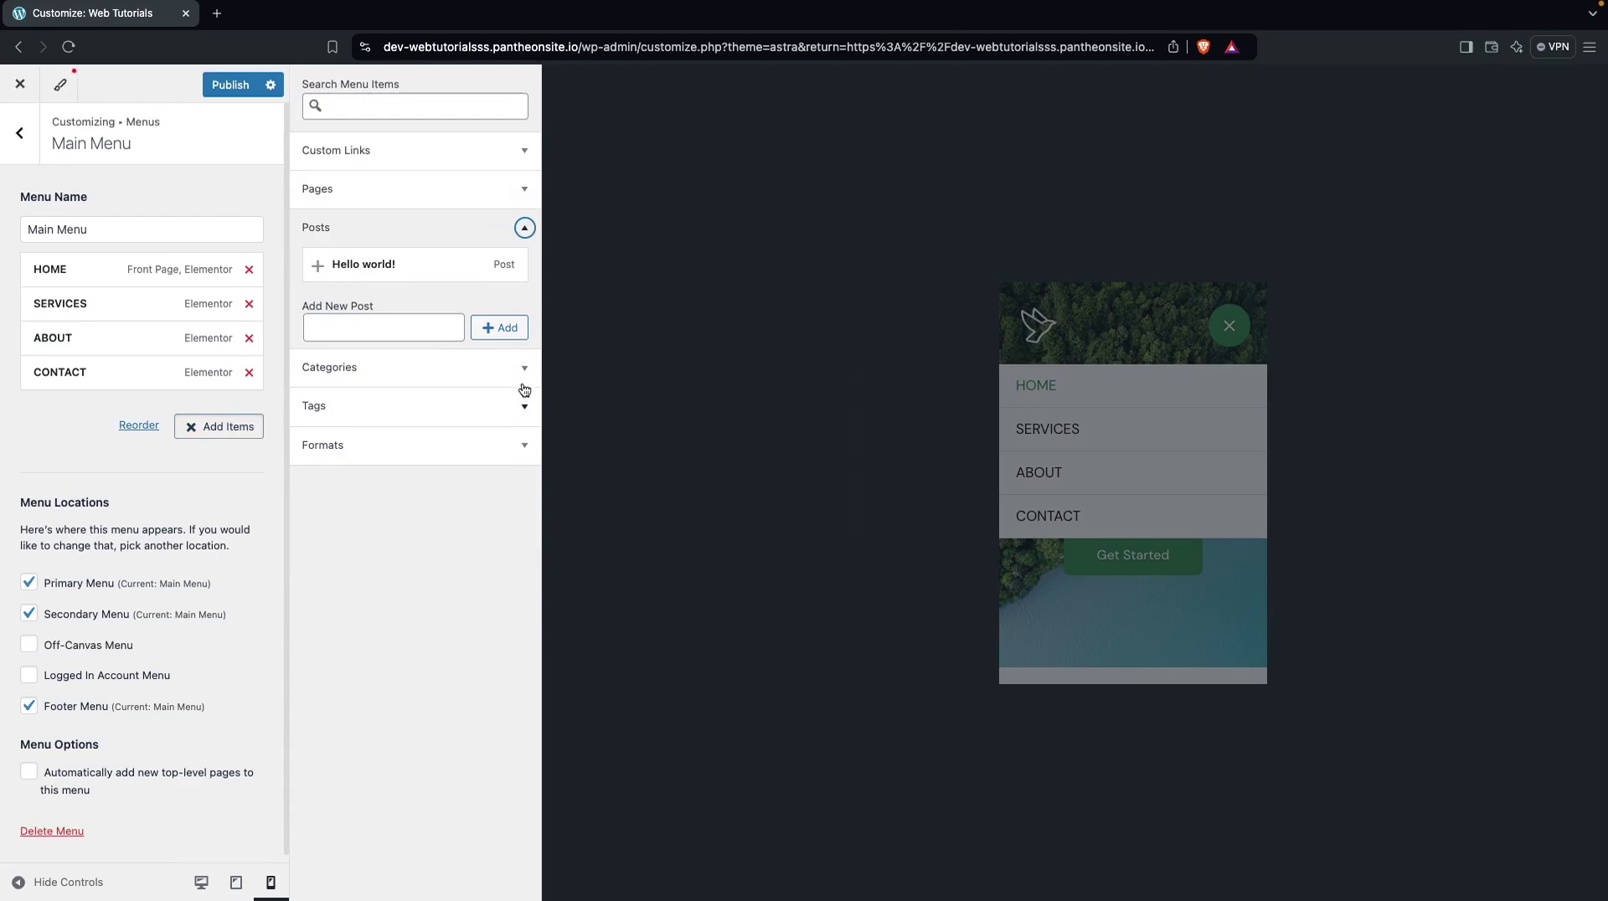
click(524, 188)
scroll(456, 290, down, 1)
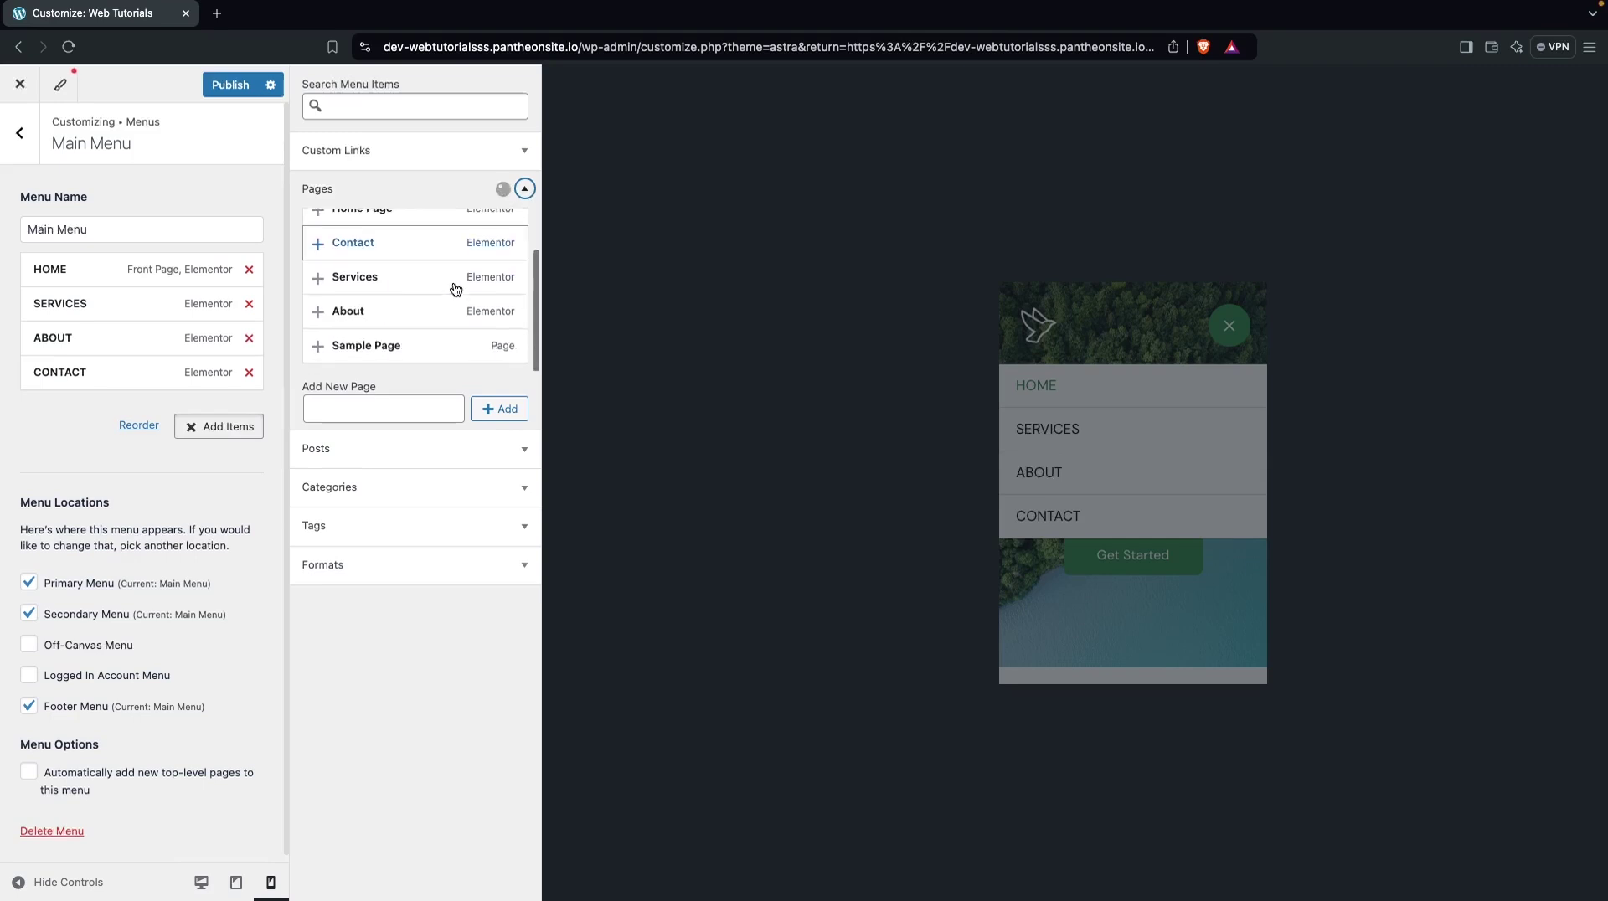
scroll(455, 290, up, 1)
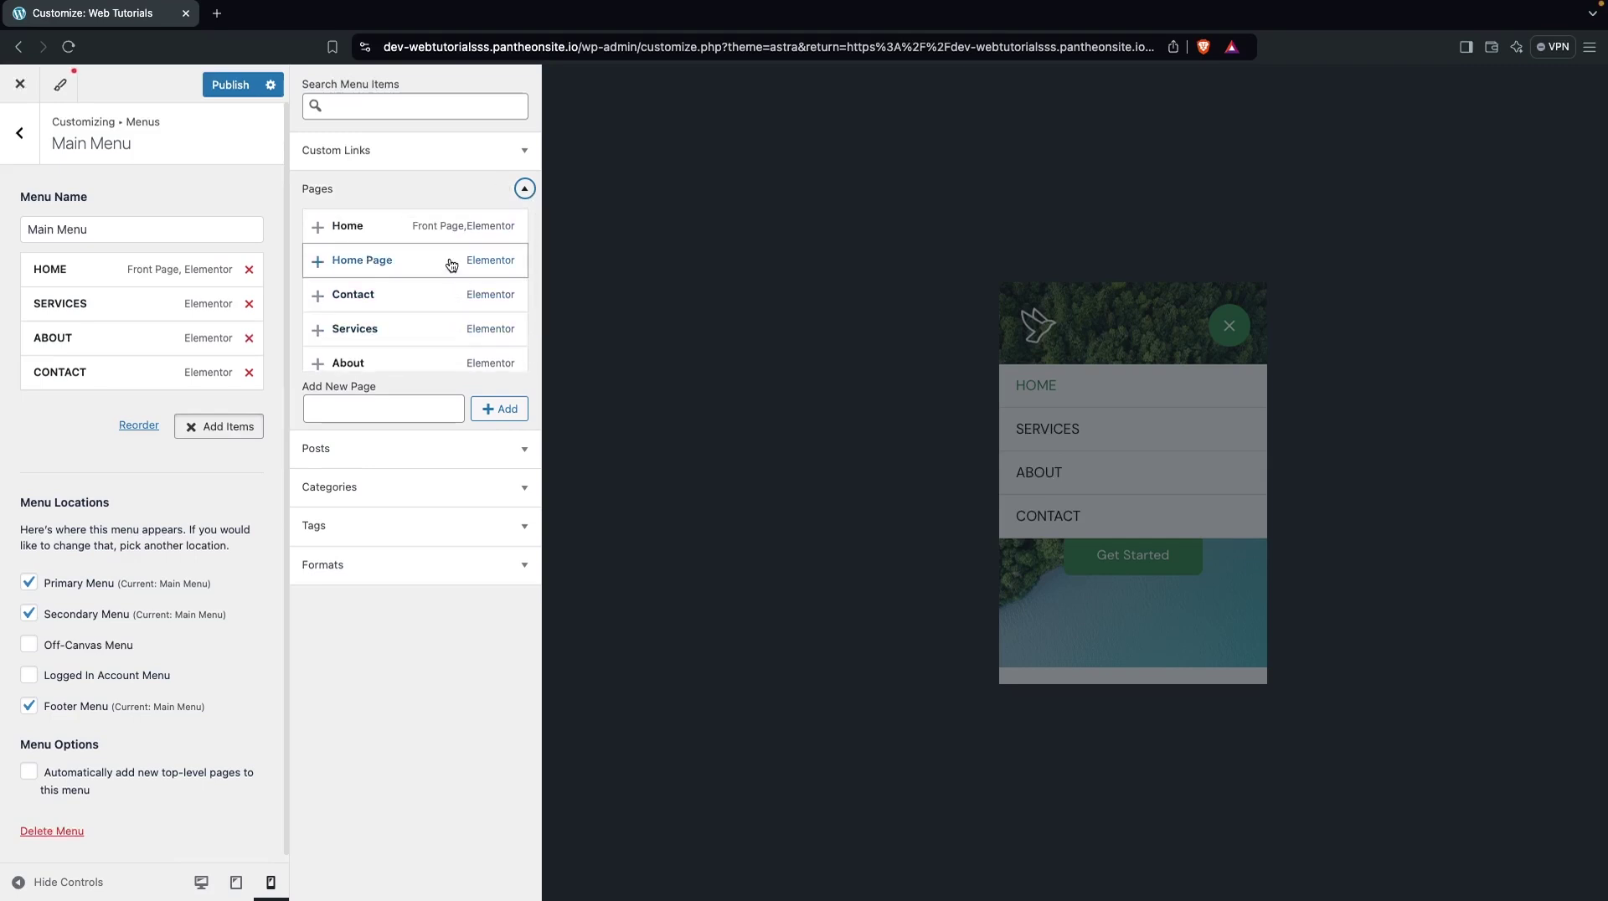
scroll(448, 281, down, 2)
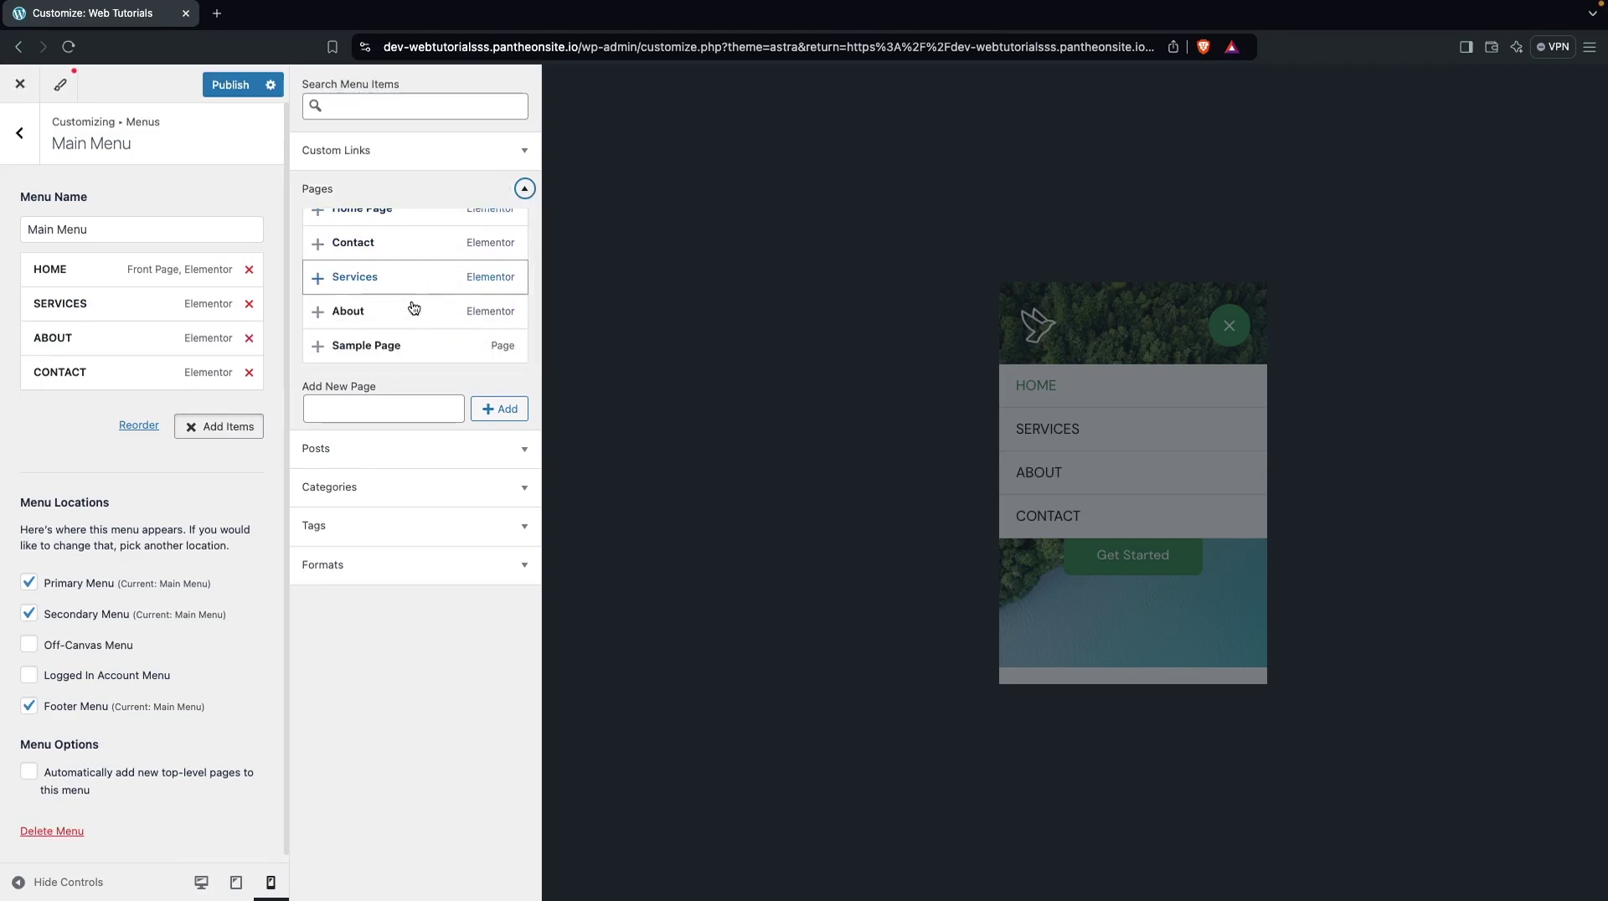
click(318, 346)
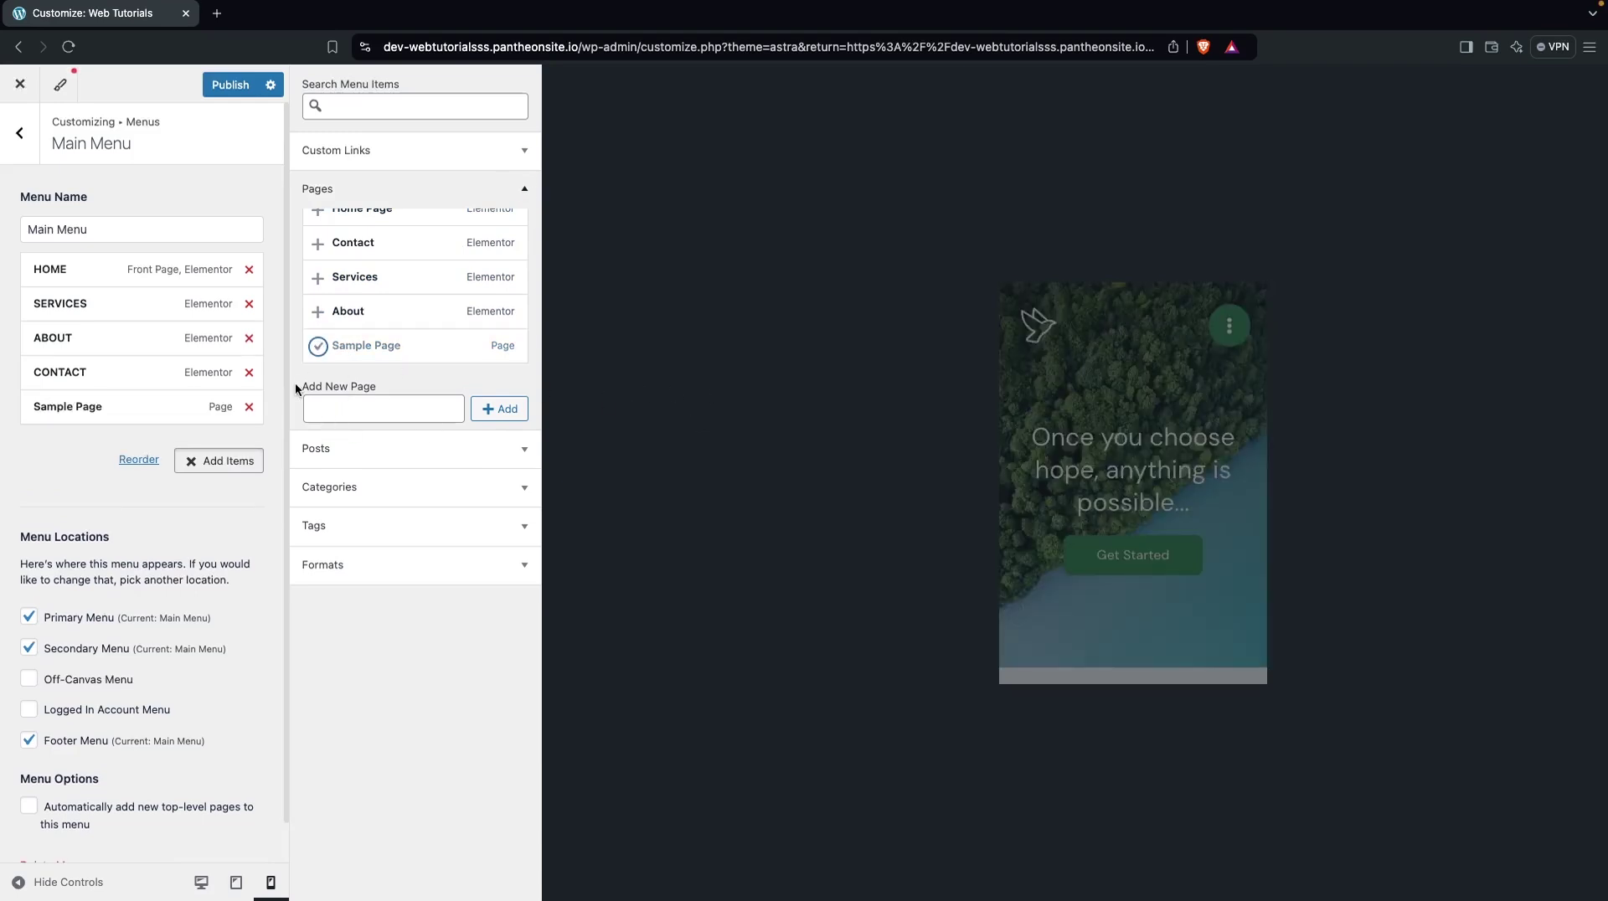
click(520, 152)
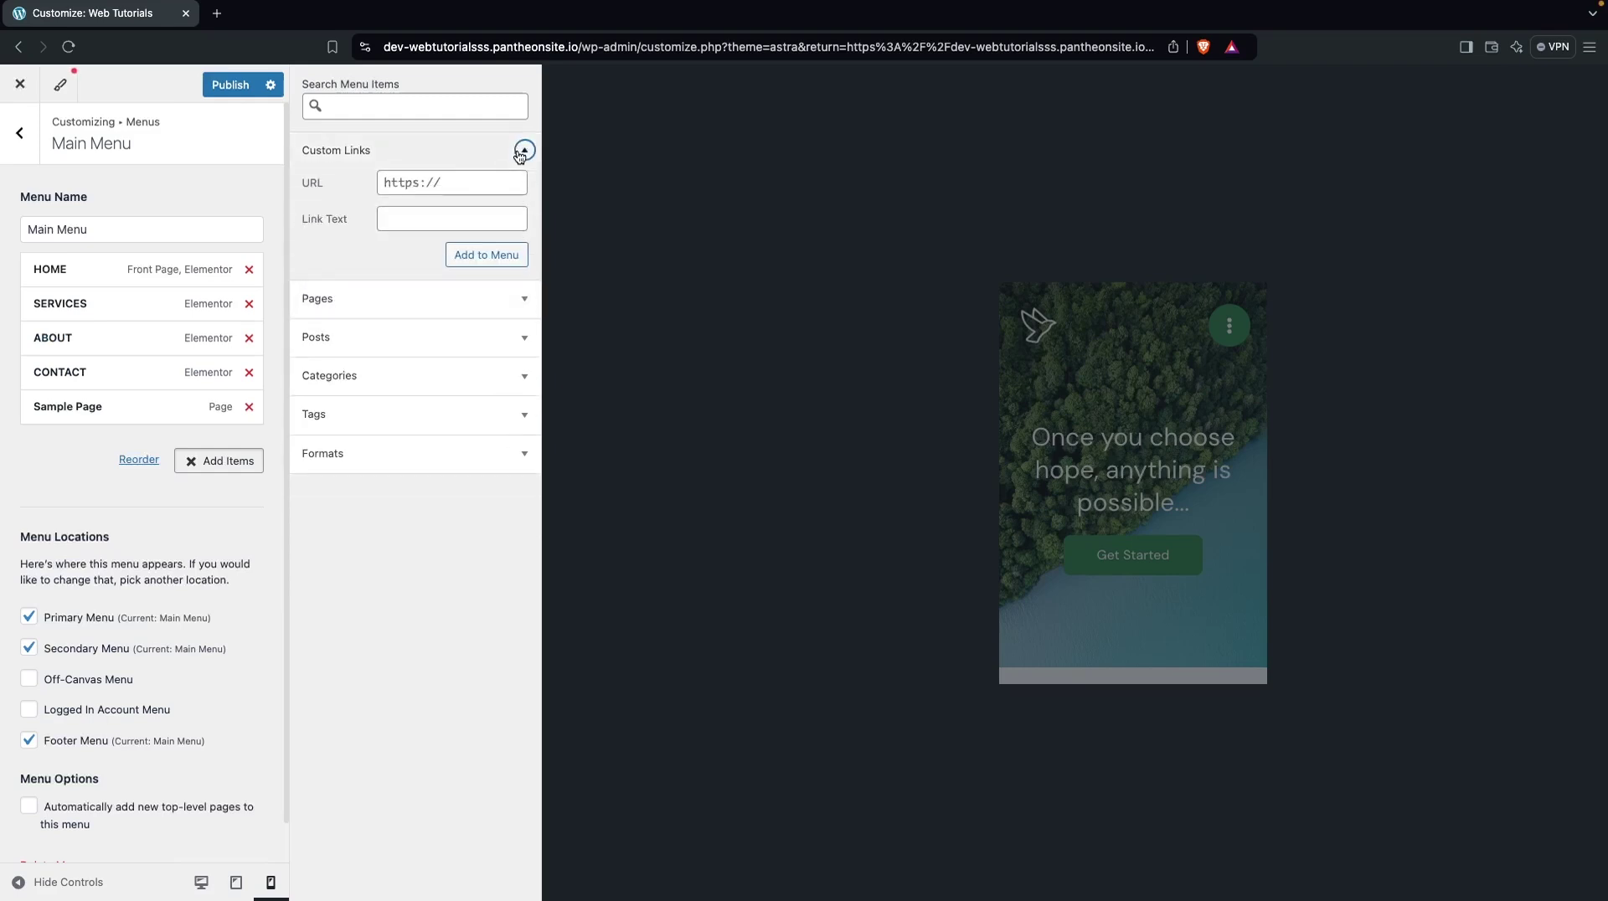
Add a 'Privacy Policy' custom link with URL # to Main Menu and close Add Items
click(410, 182)
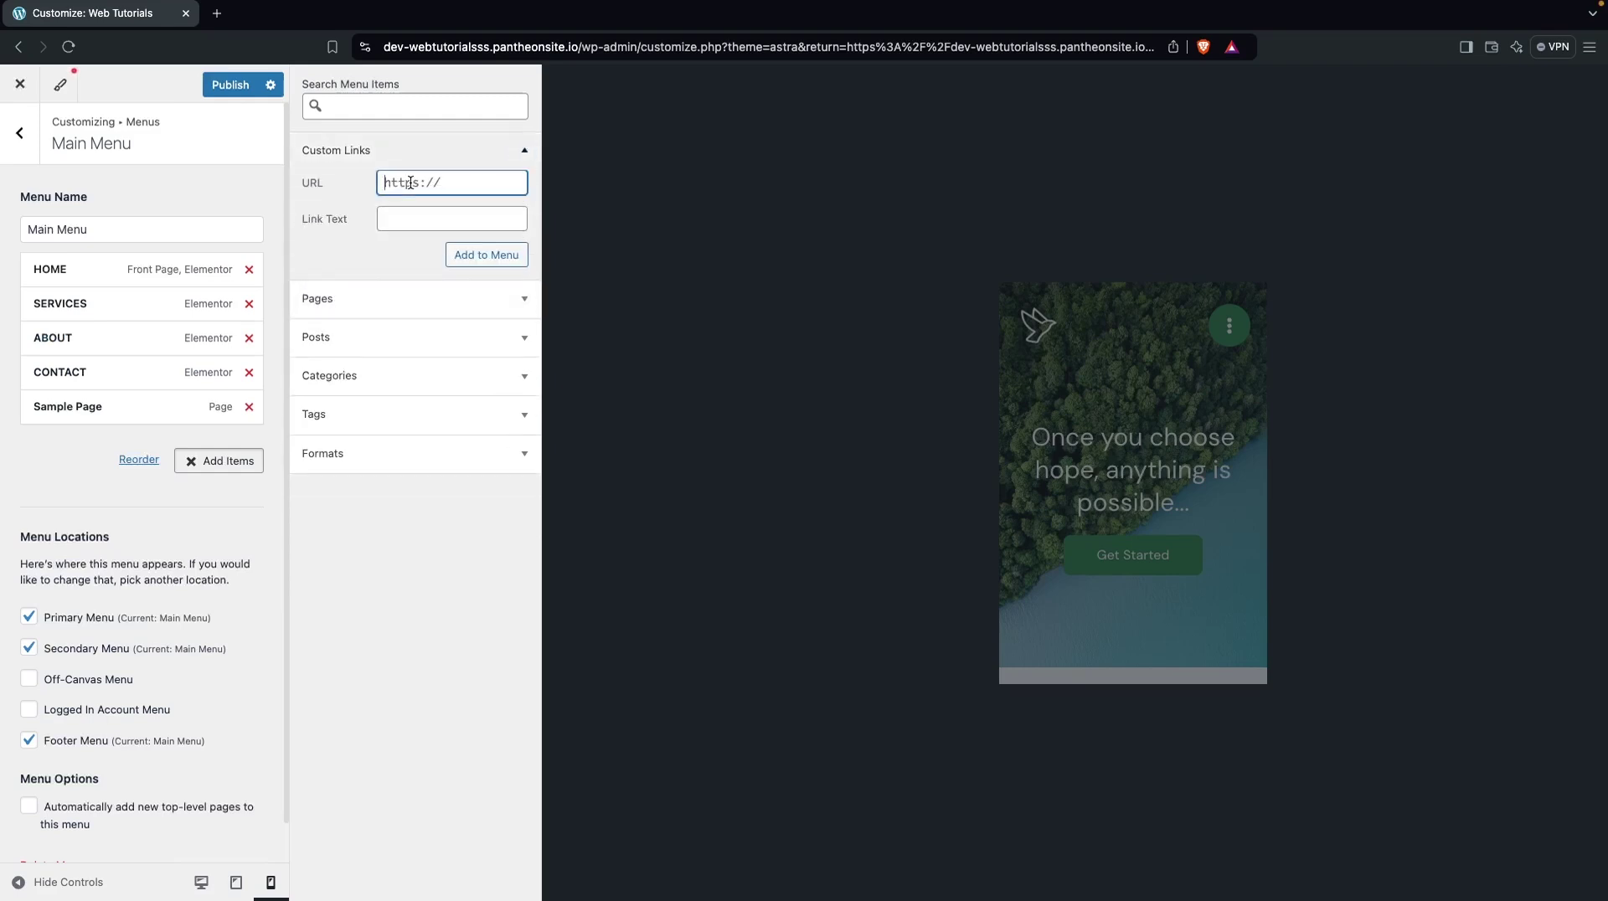
text(#)
click(400, 217)
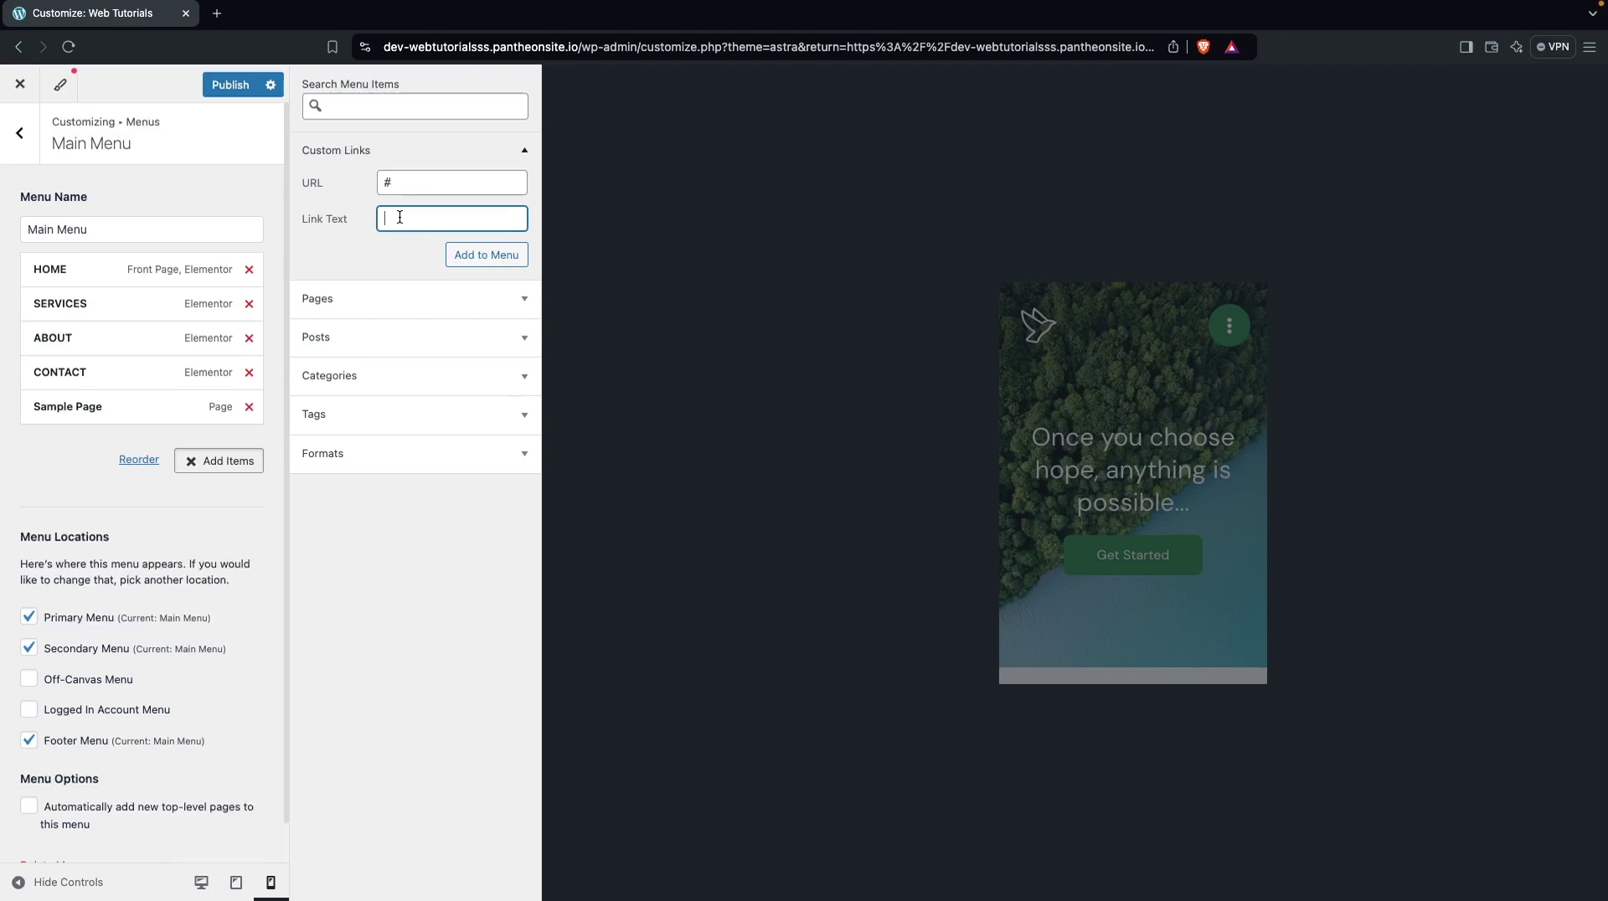
text(Privacy Policy)
click(506, 255)
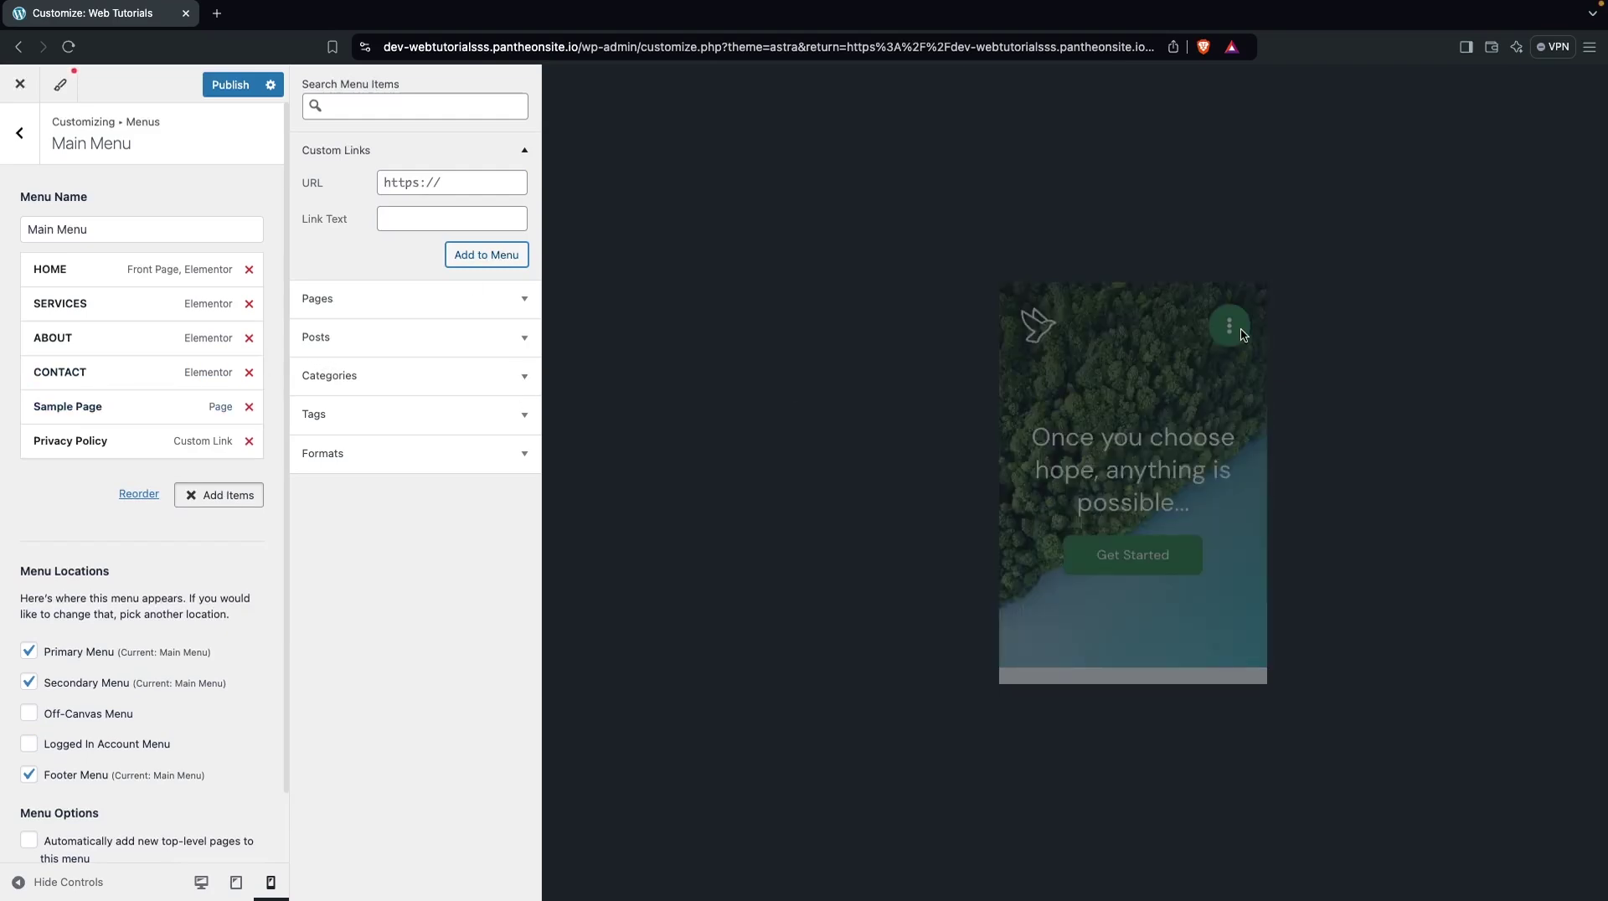
click(1239, 334)
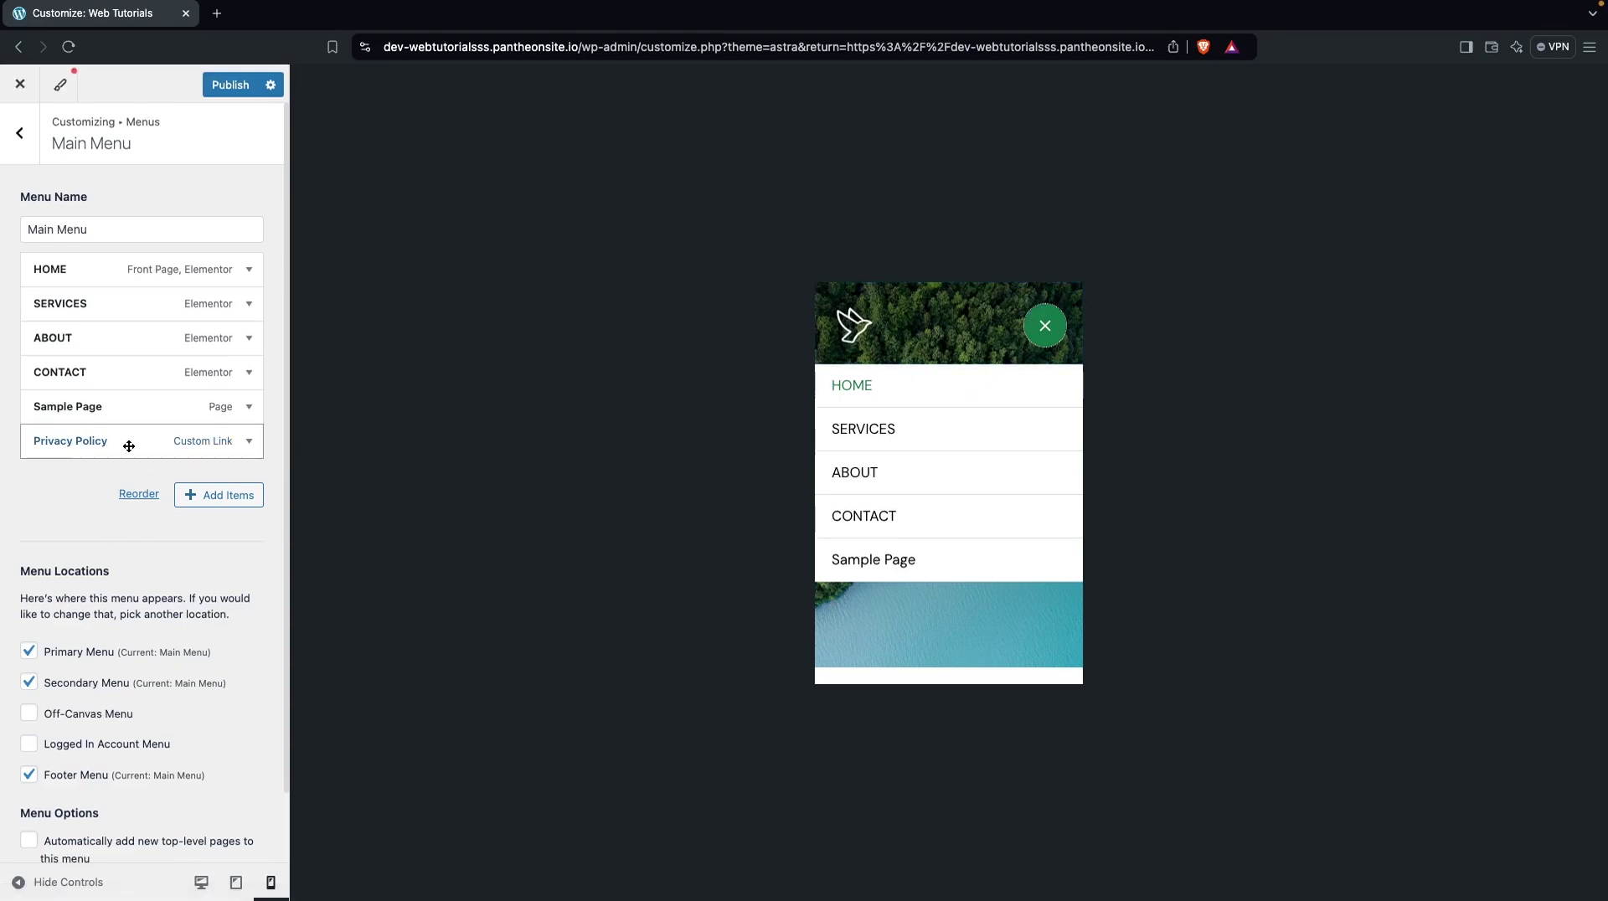
Move Privacy Policy above Sample Page, check the mobile menu preview, and return to the root panel
drag(129, 441, 36, 423)
click(1050, 341)
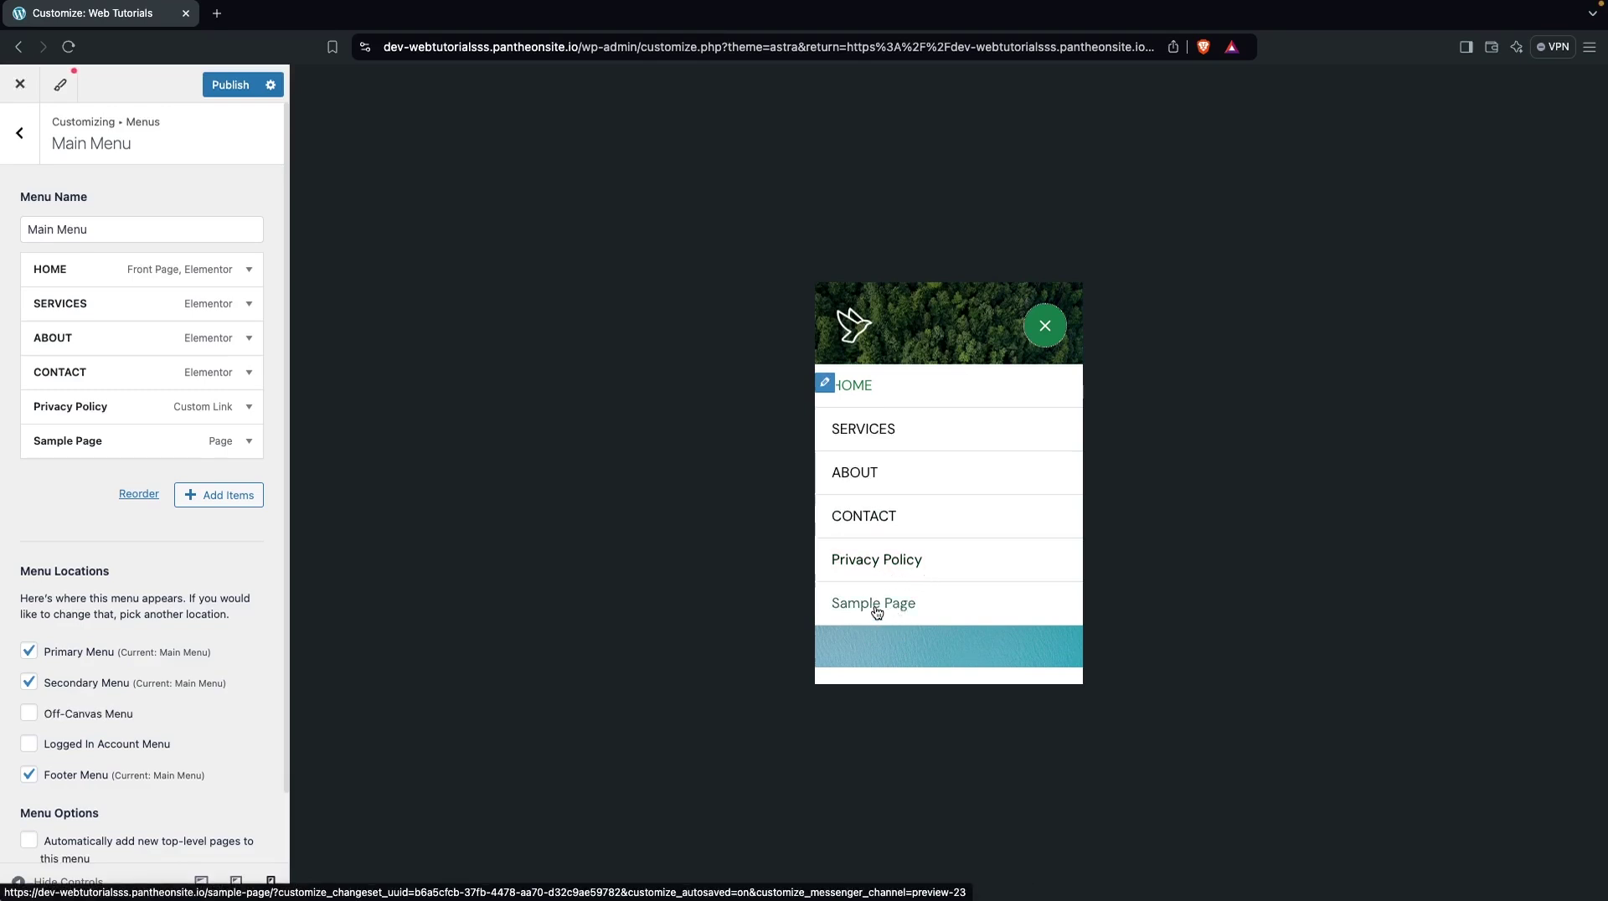
scroll(144, 558, down, 2)
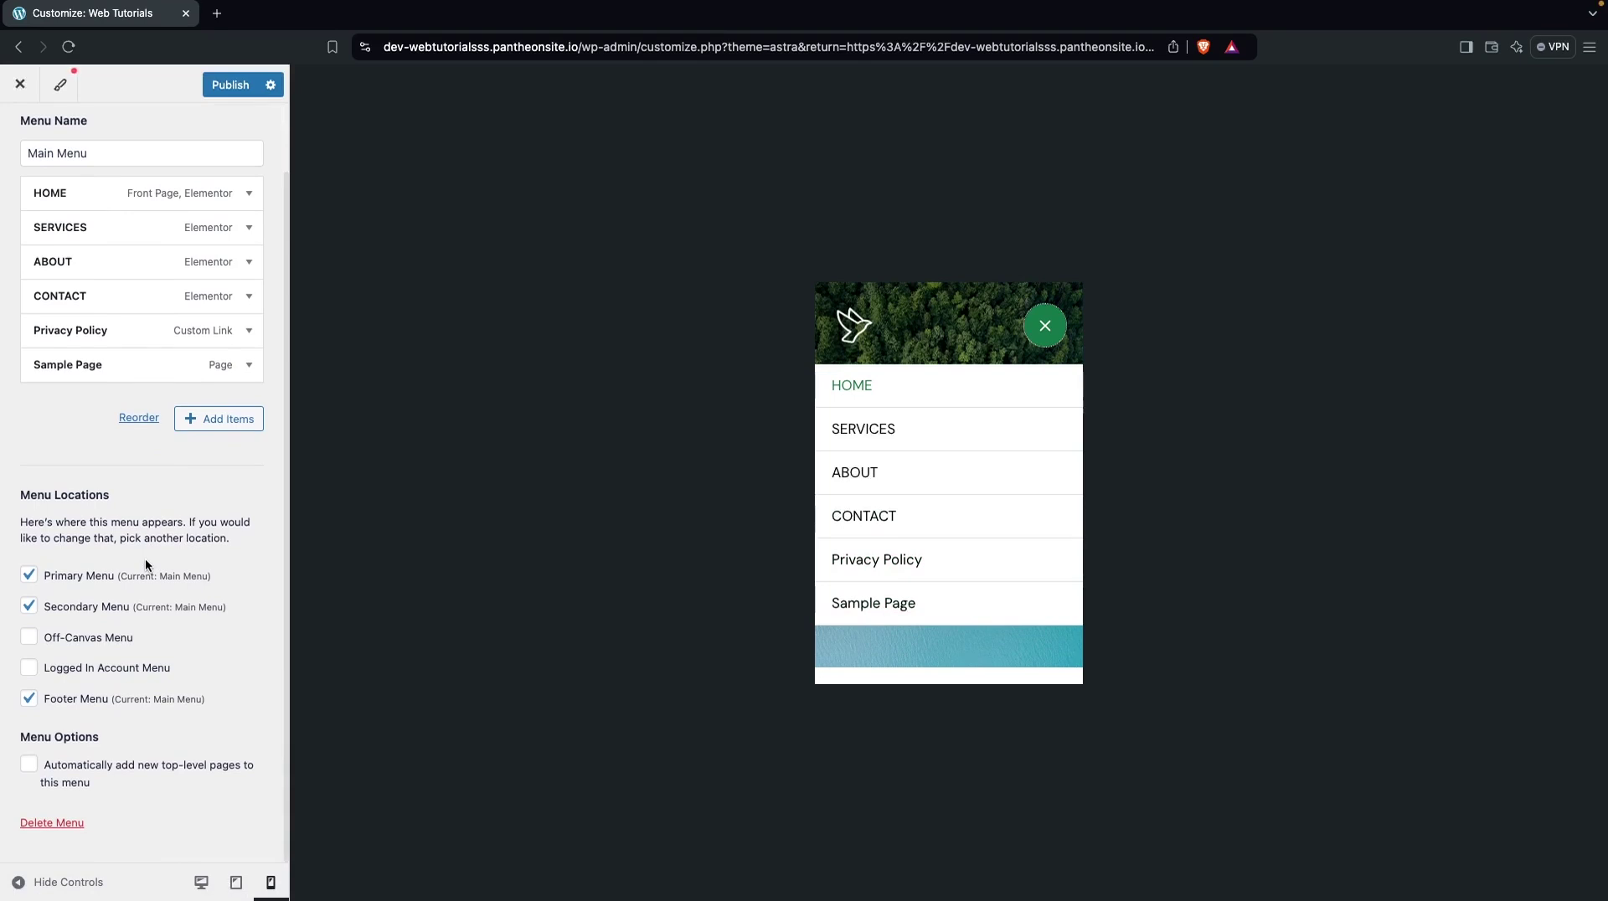
scroll(144, 557, up, 2)
click(37, 144)
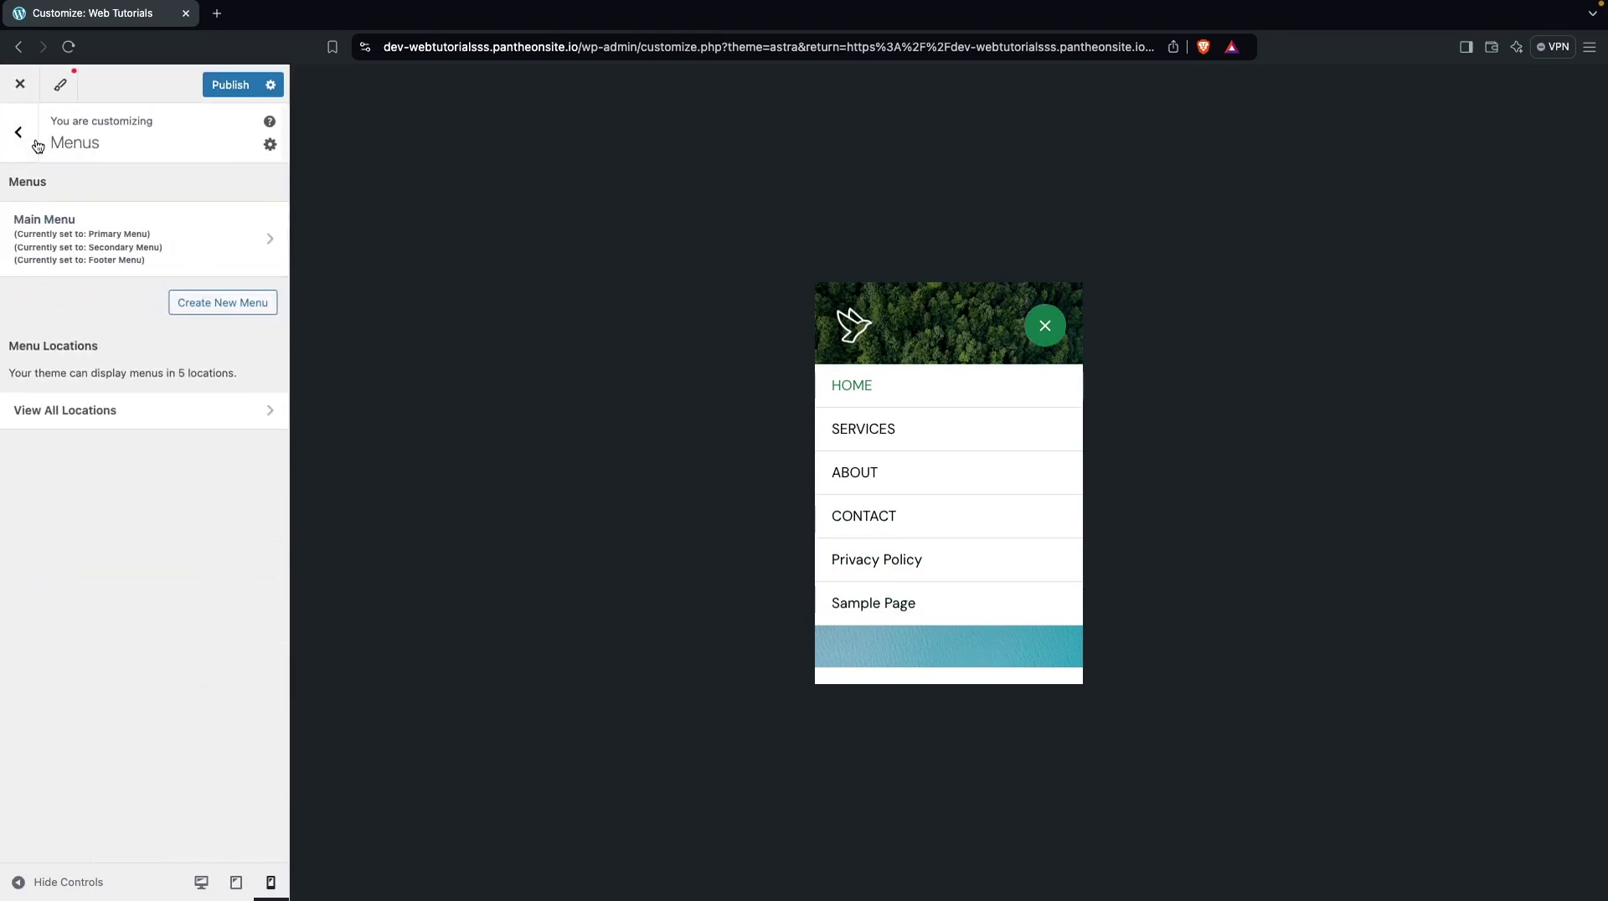
click(25, 144)
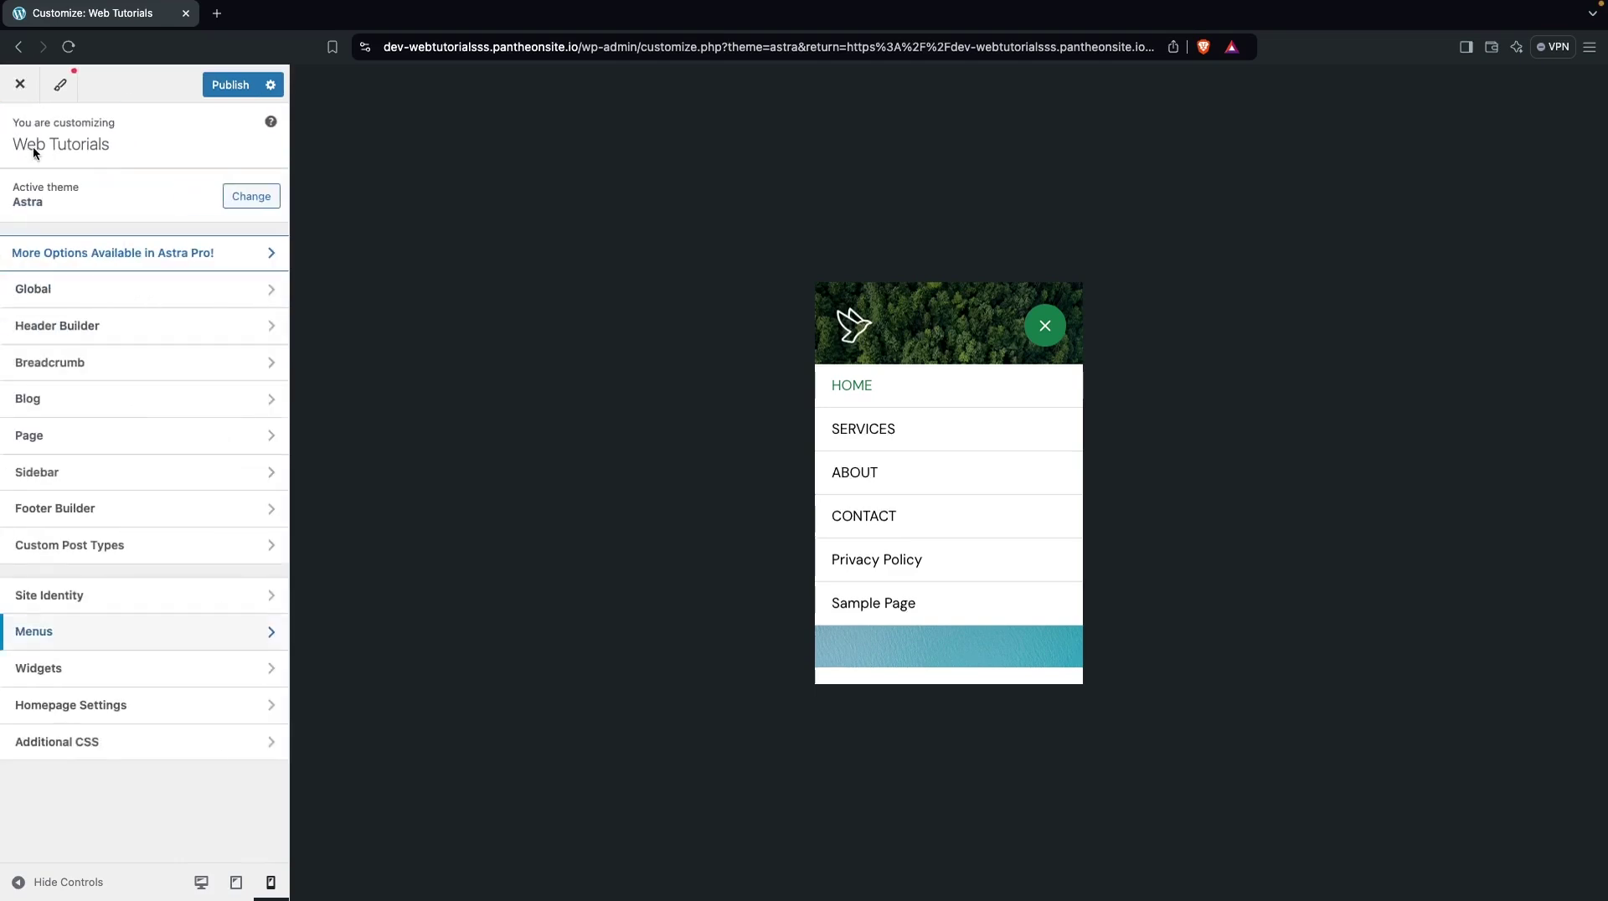
Open the Transparent Header settings via the Header Builder notice link
click(113, 335)
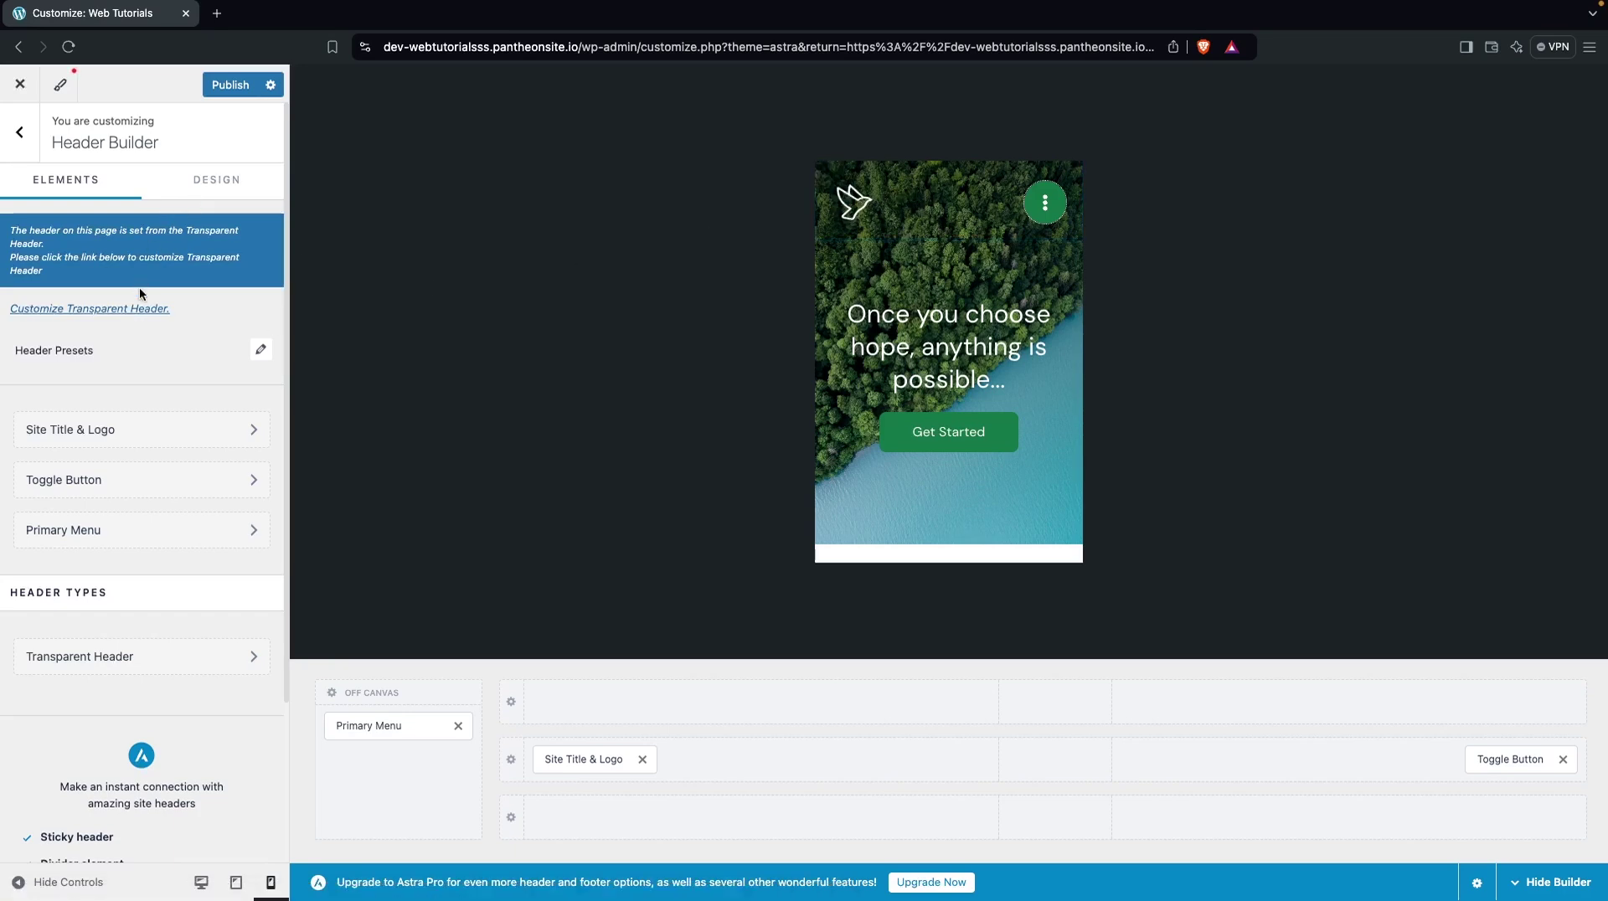
click(104, 317)
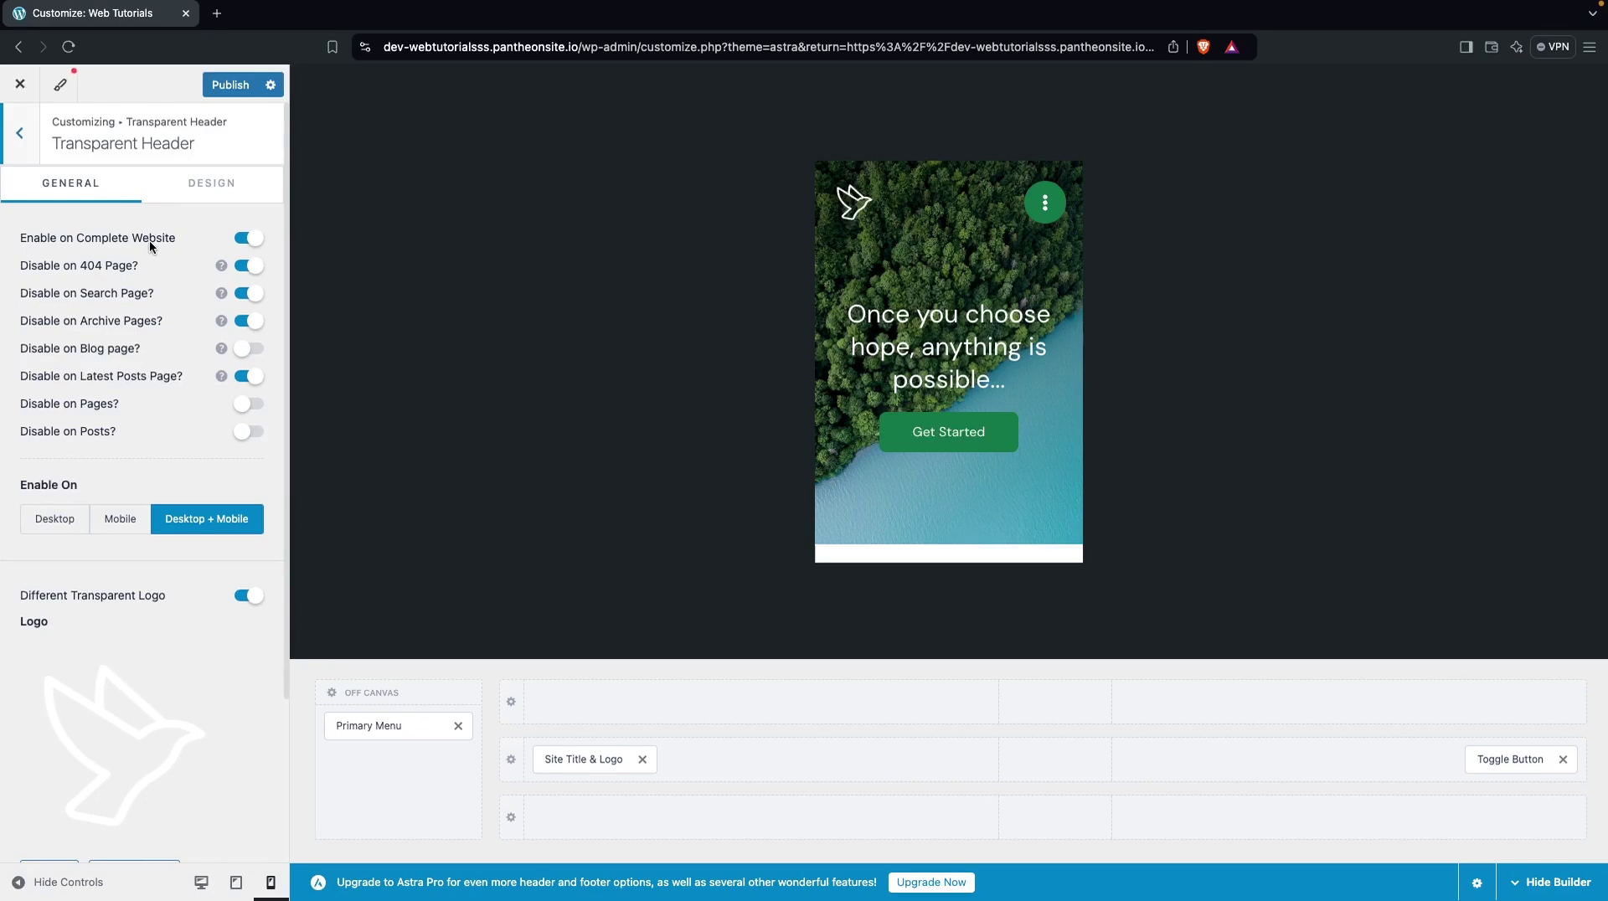
Switch Enable on Complete Website off and back on, then bring up Change Image for the logo
click(249, 239)
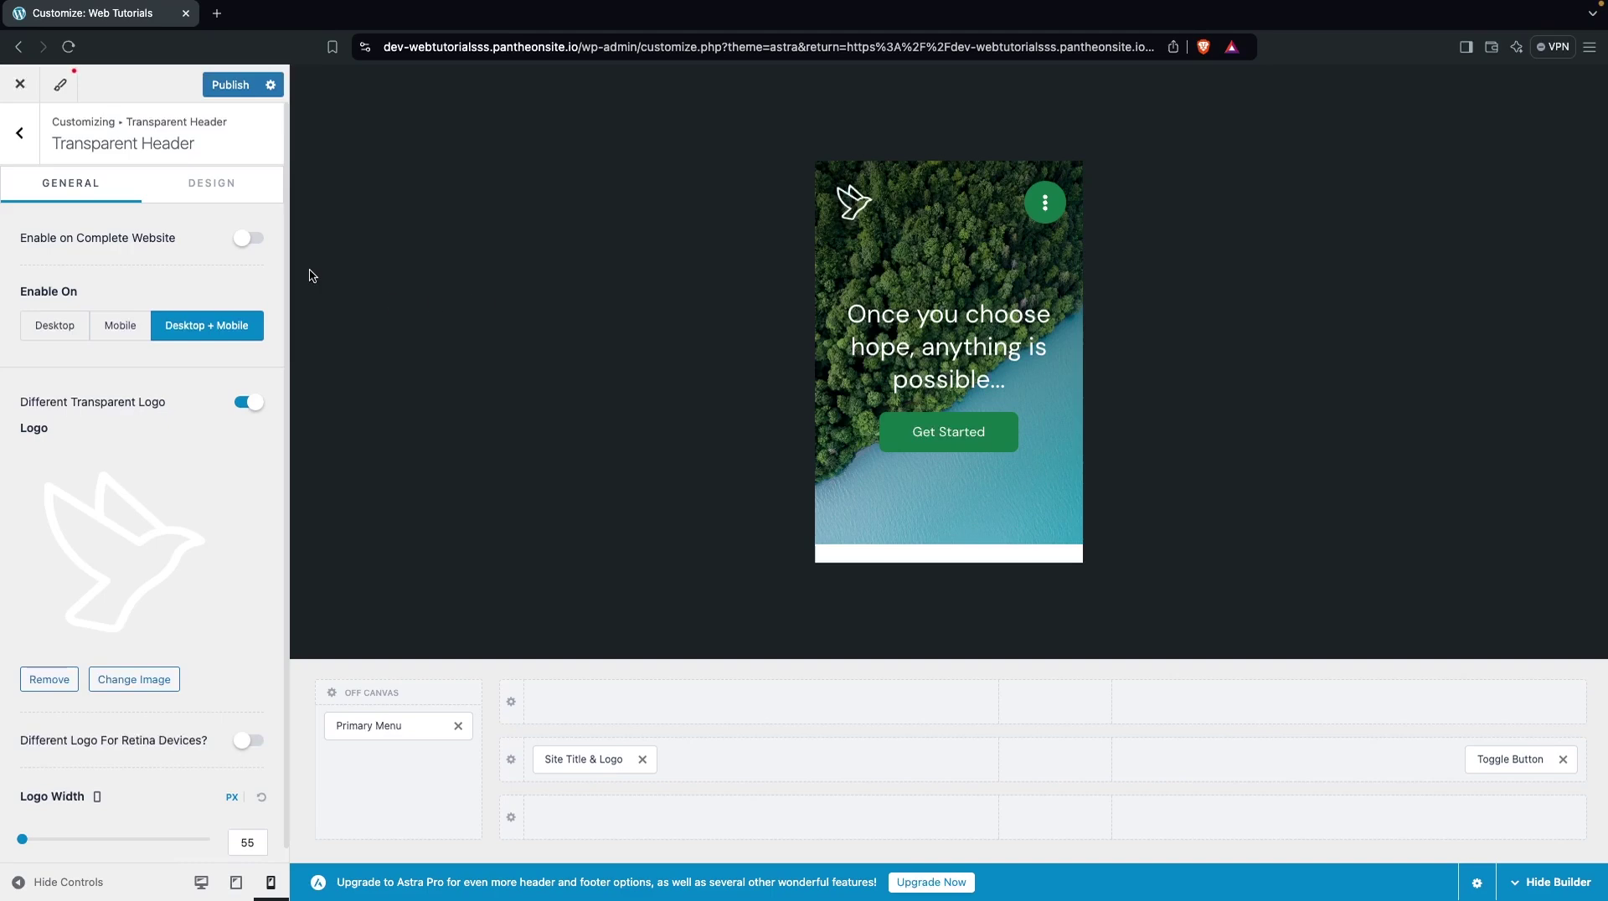
click(220, 185)
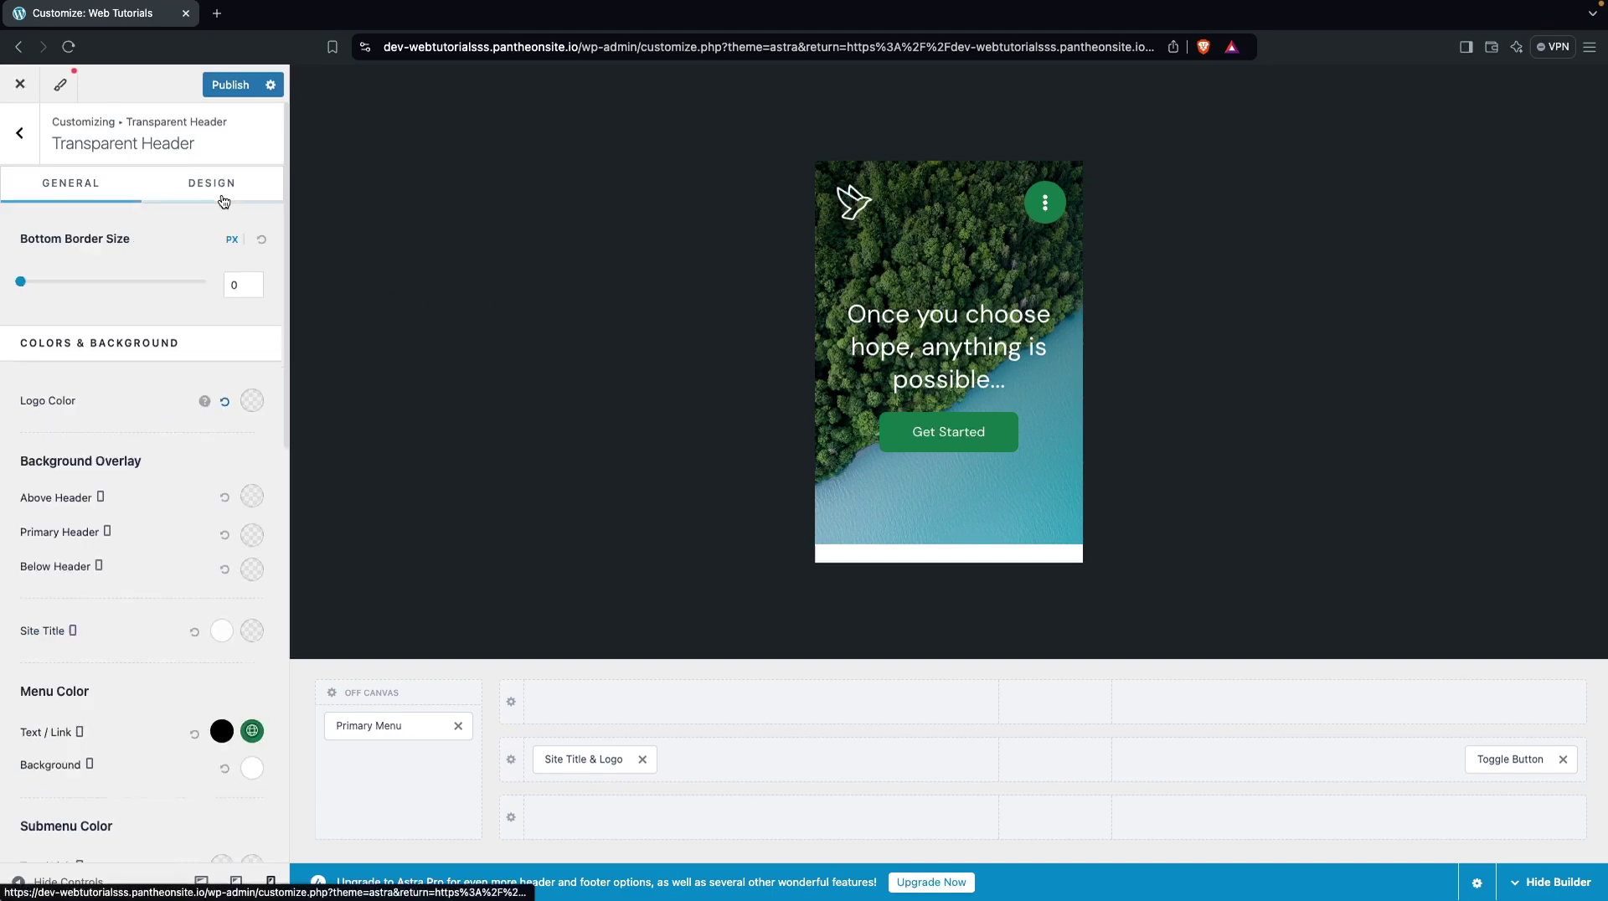
click(99, 196)
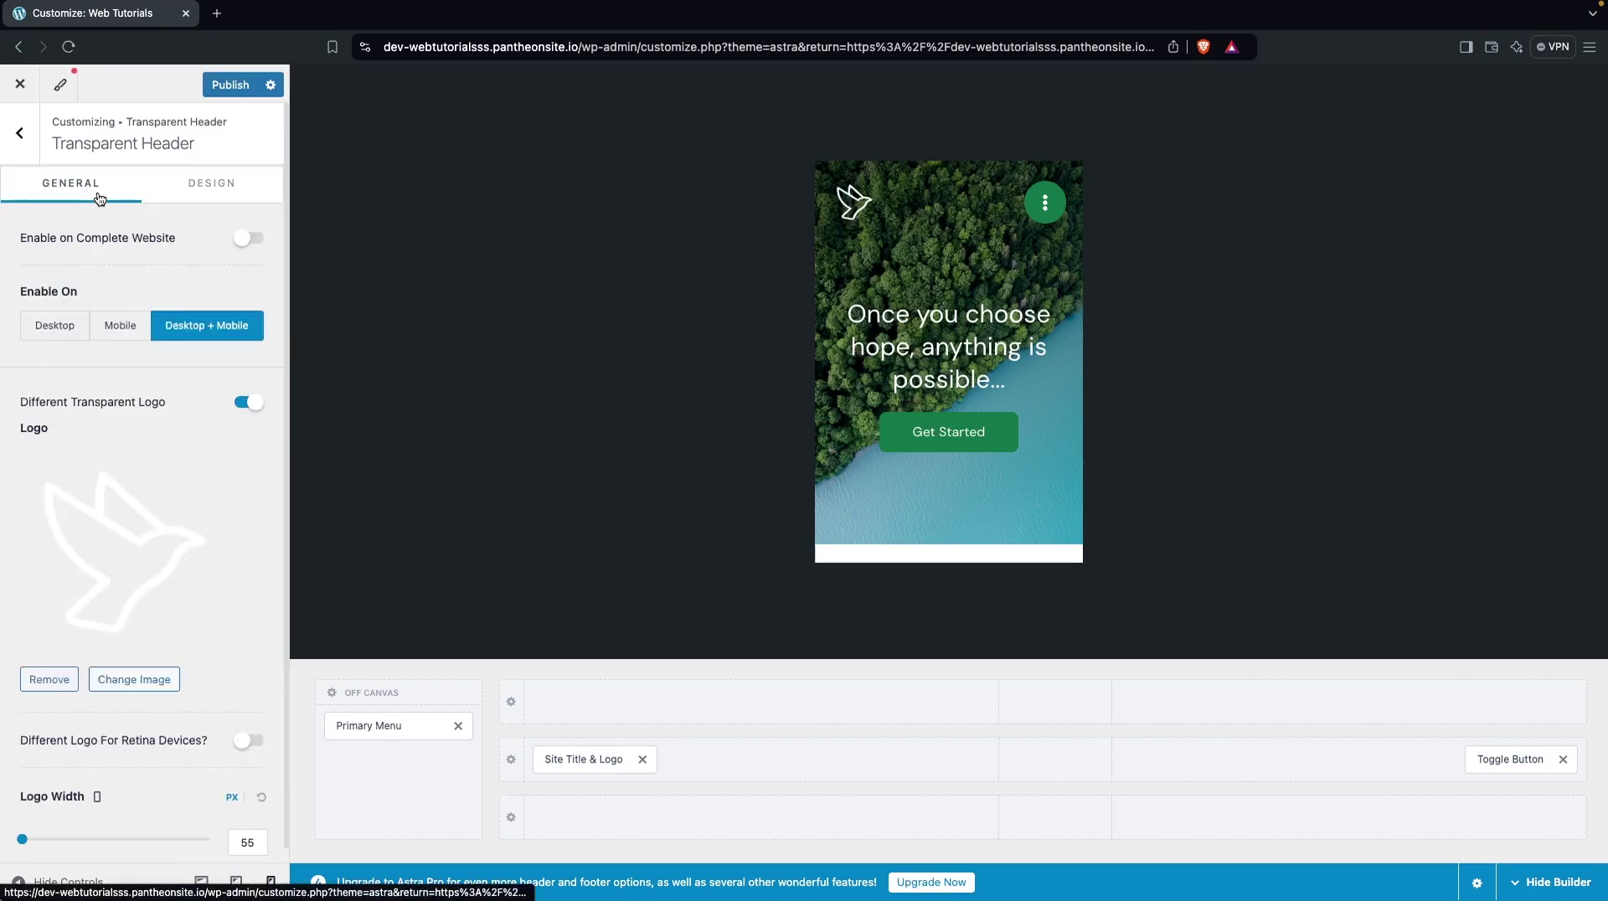
click(254, 247)
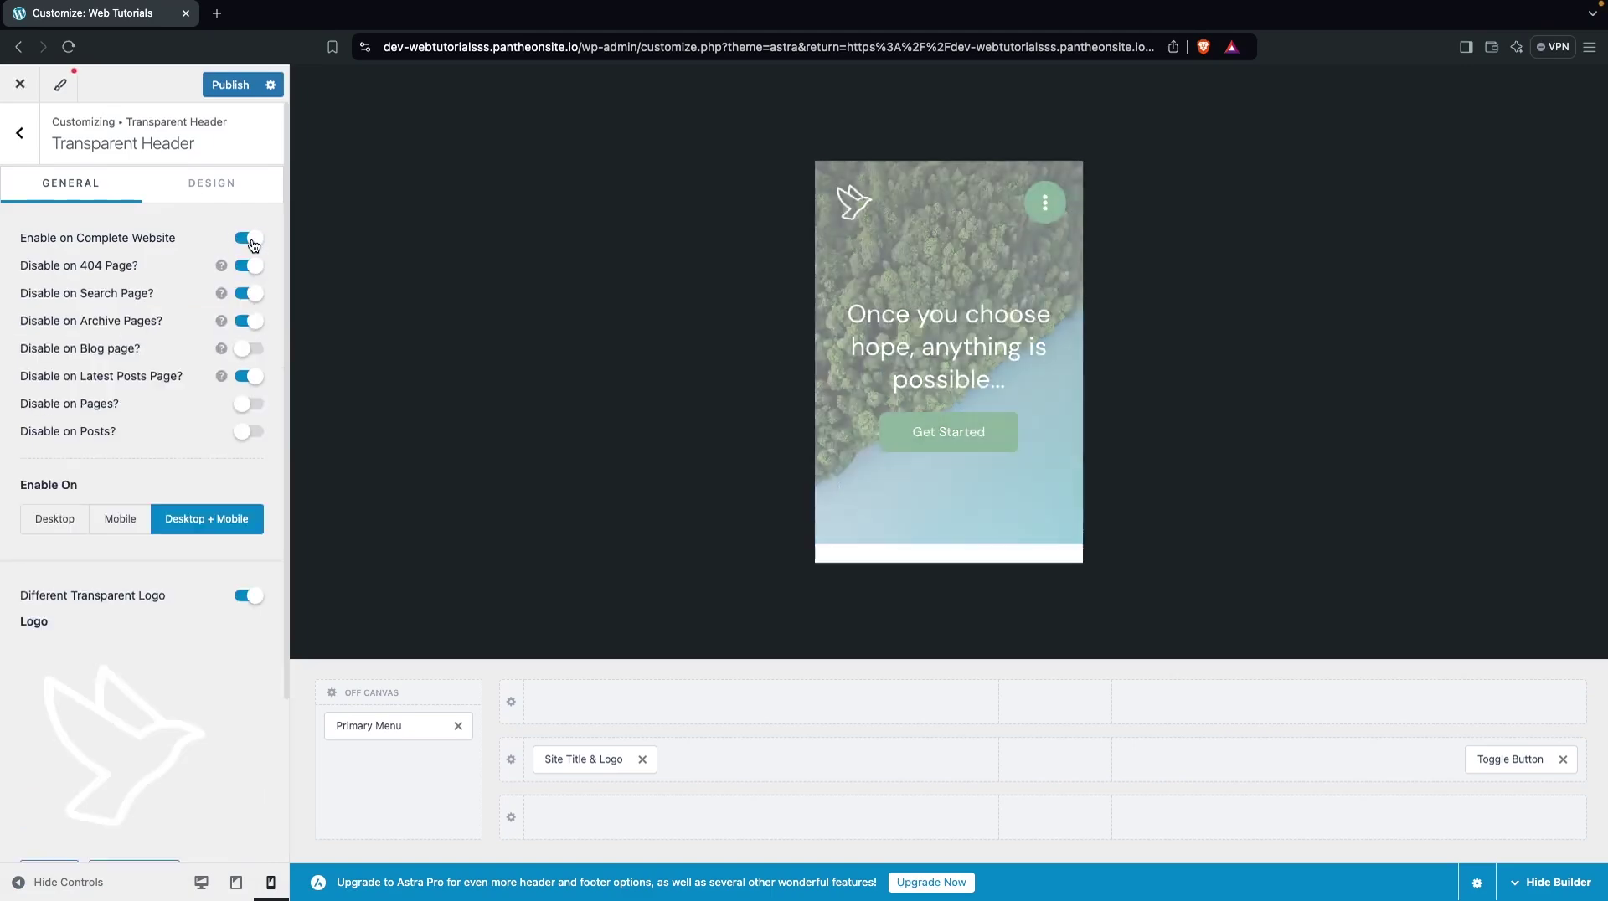
scroll(114, 496, down, 3)
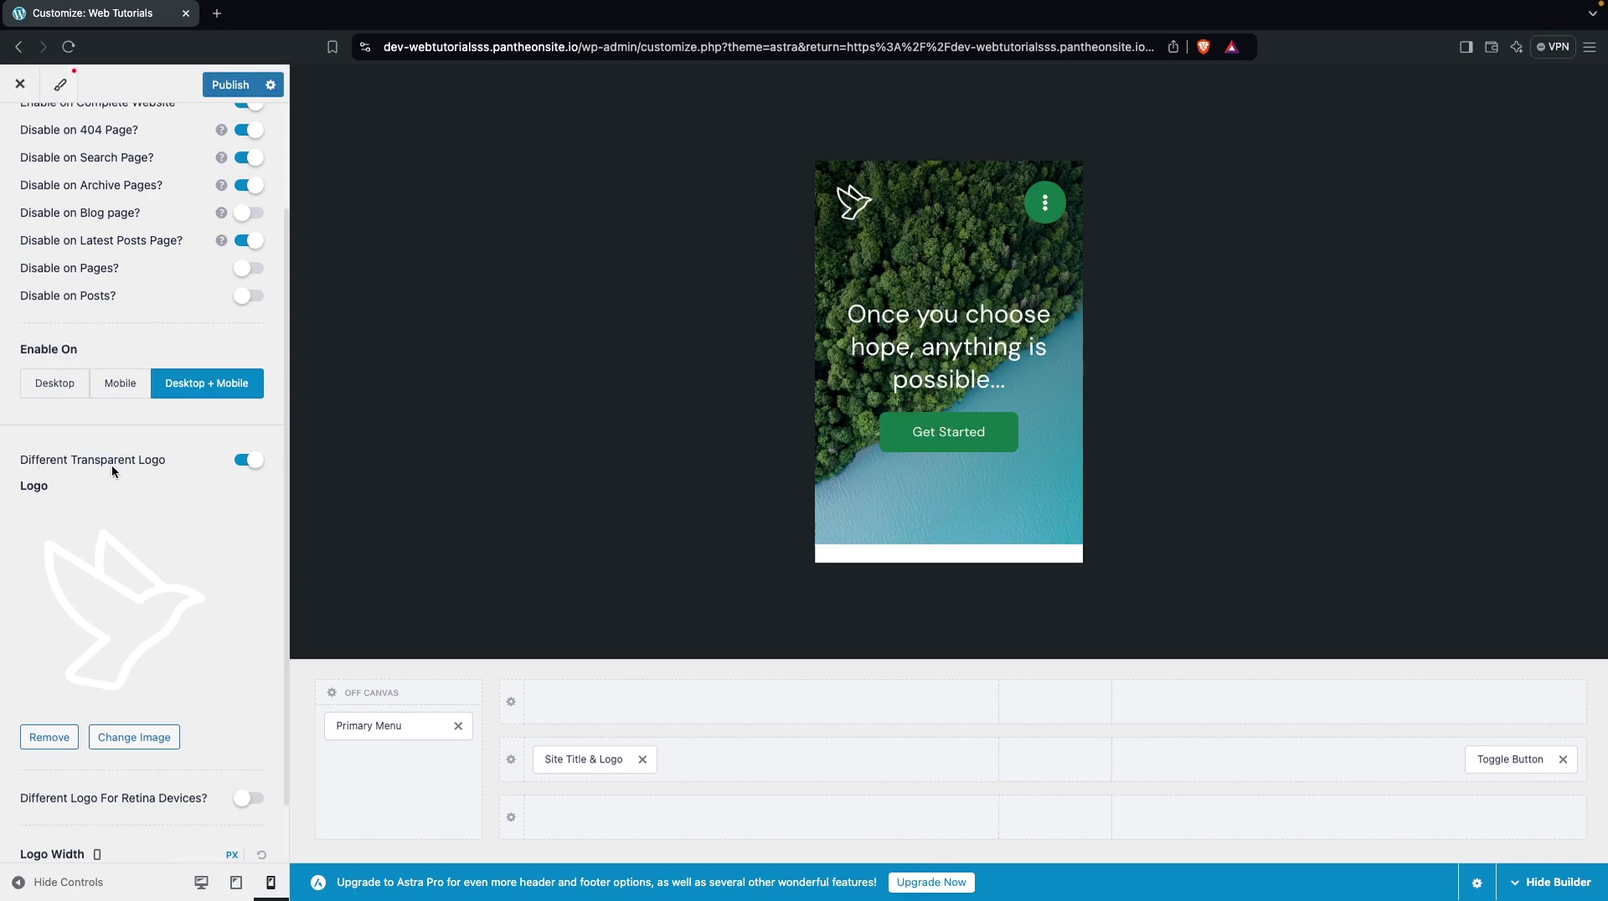
scroll(109, 636, down, 1)
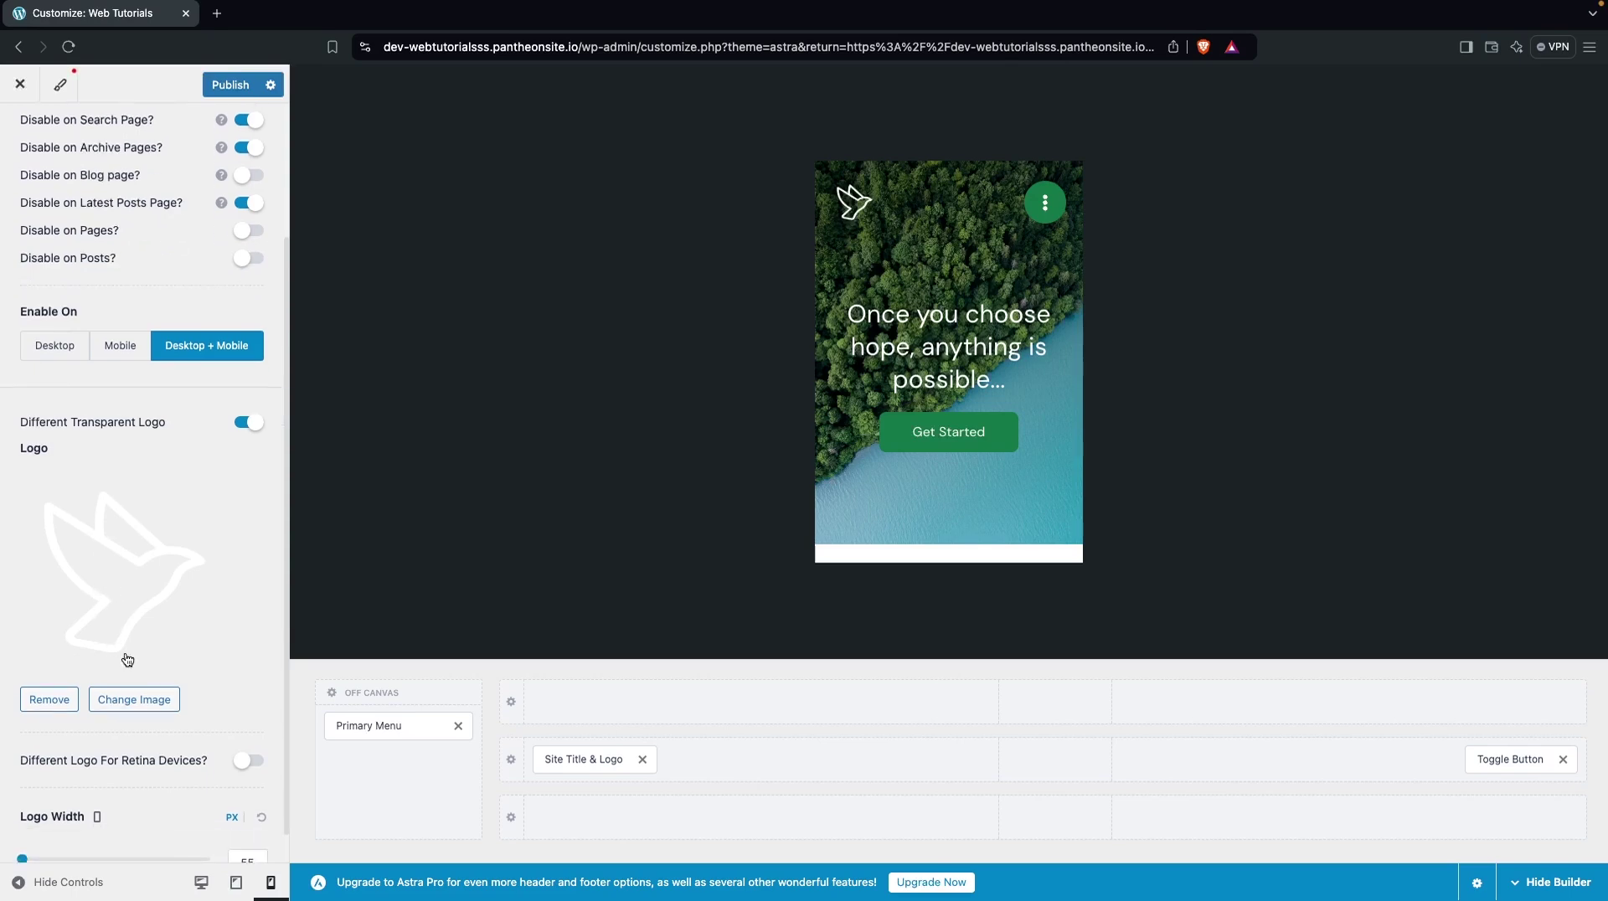
click(120, 700)
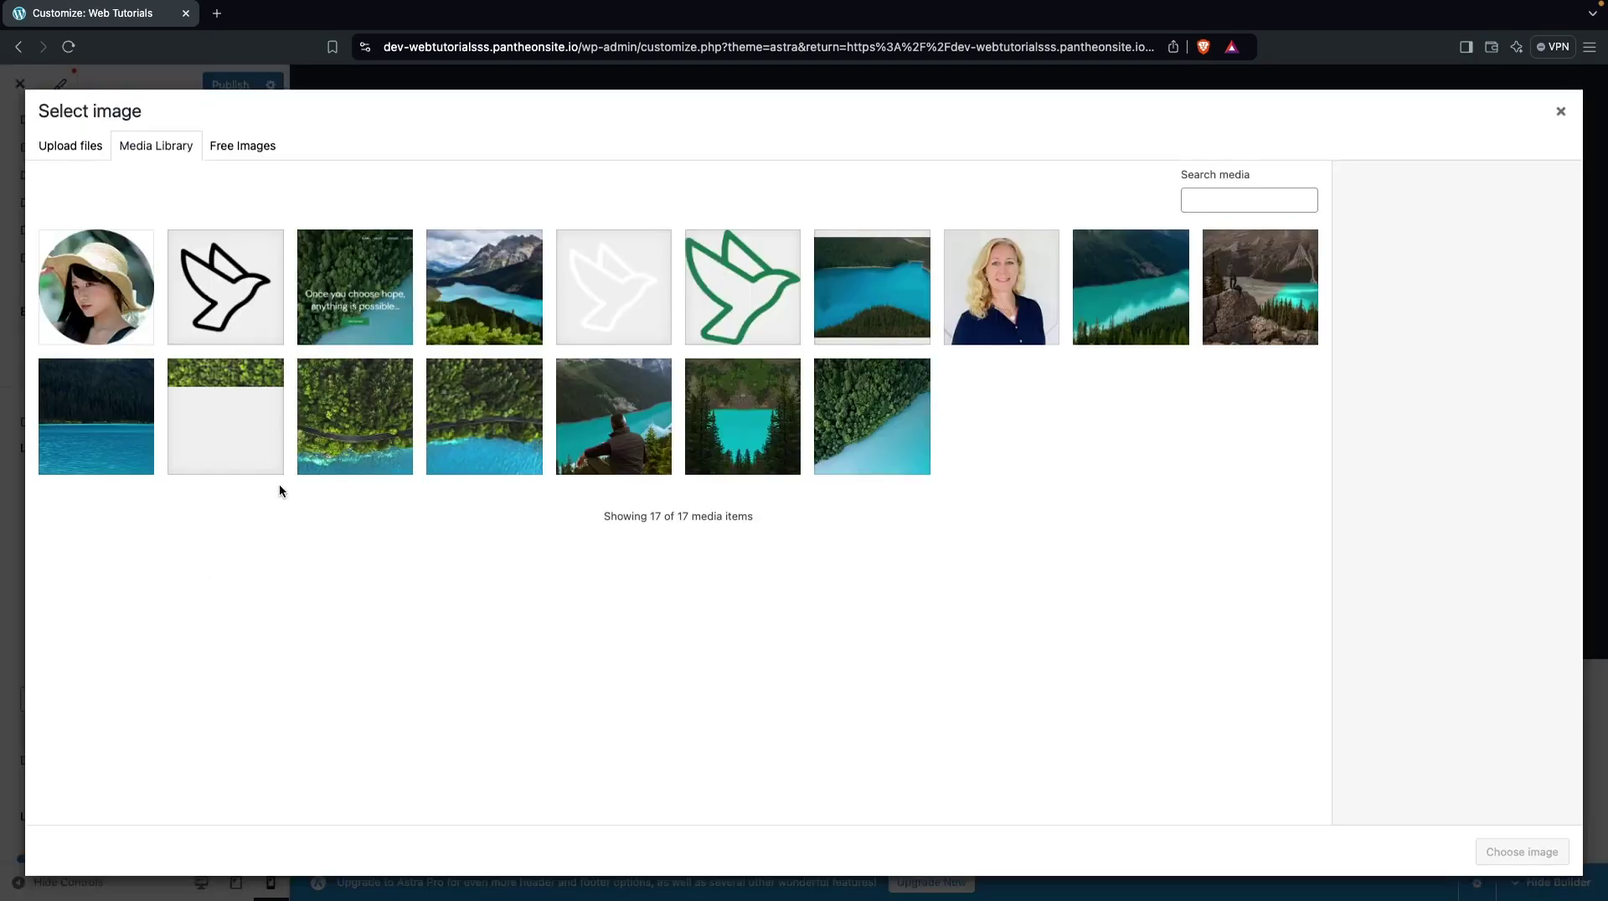
Set the green bird image as the transparent header logo
click(110, 314)
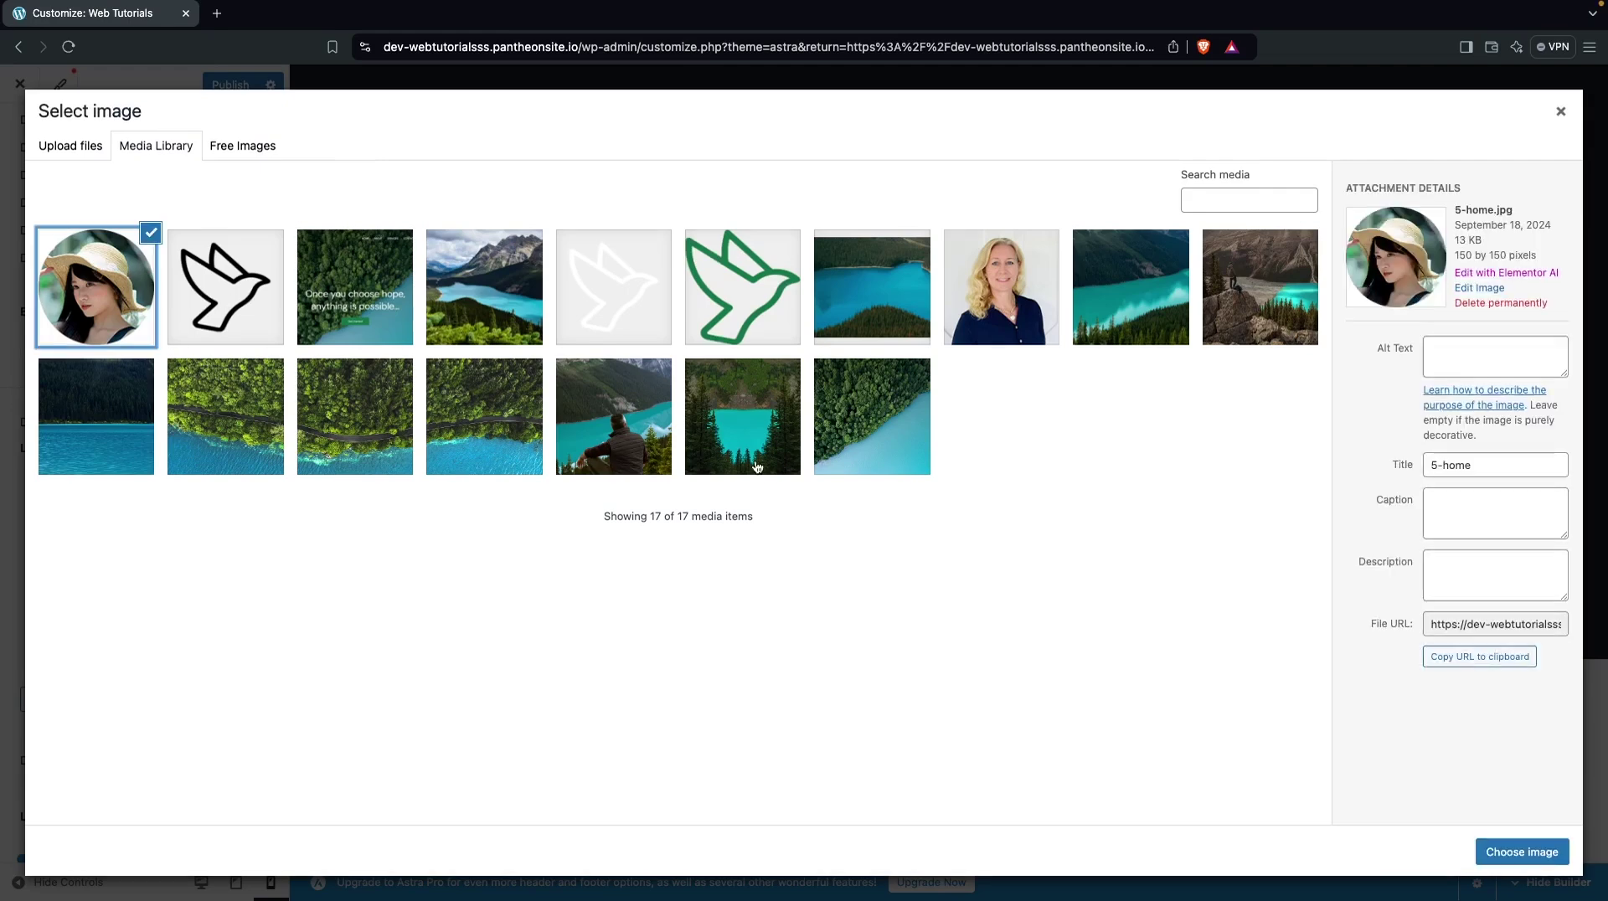
click(712, 245)
click(1541, 858)
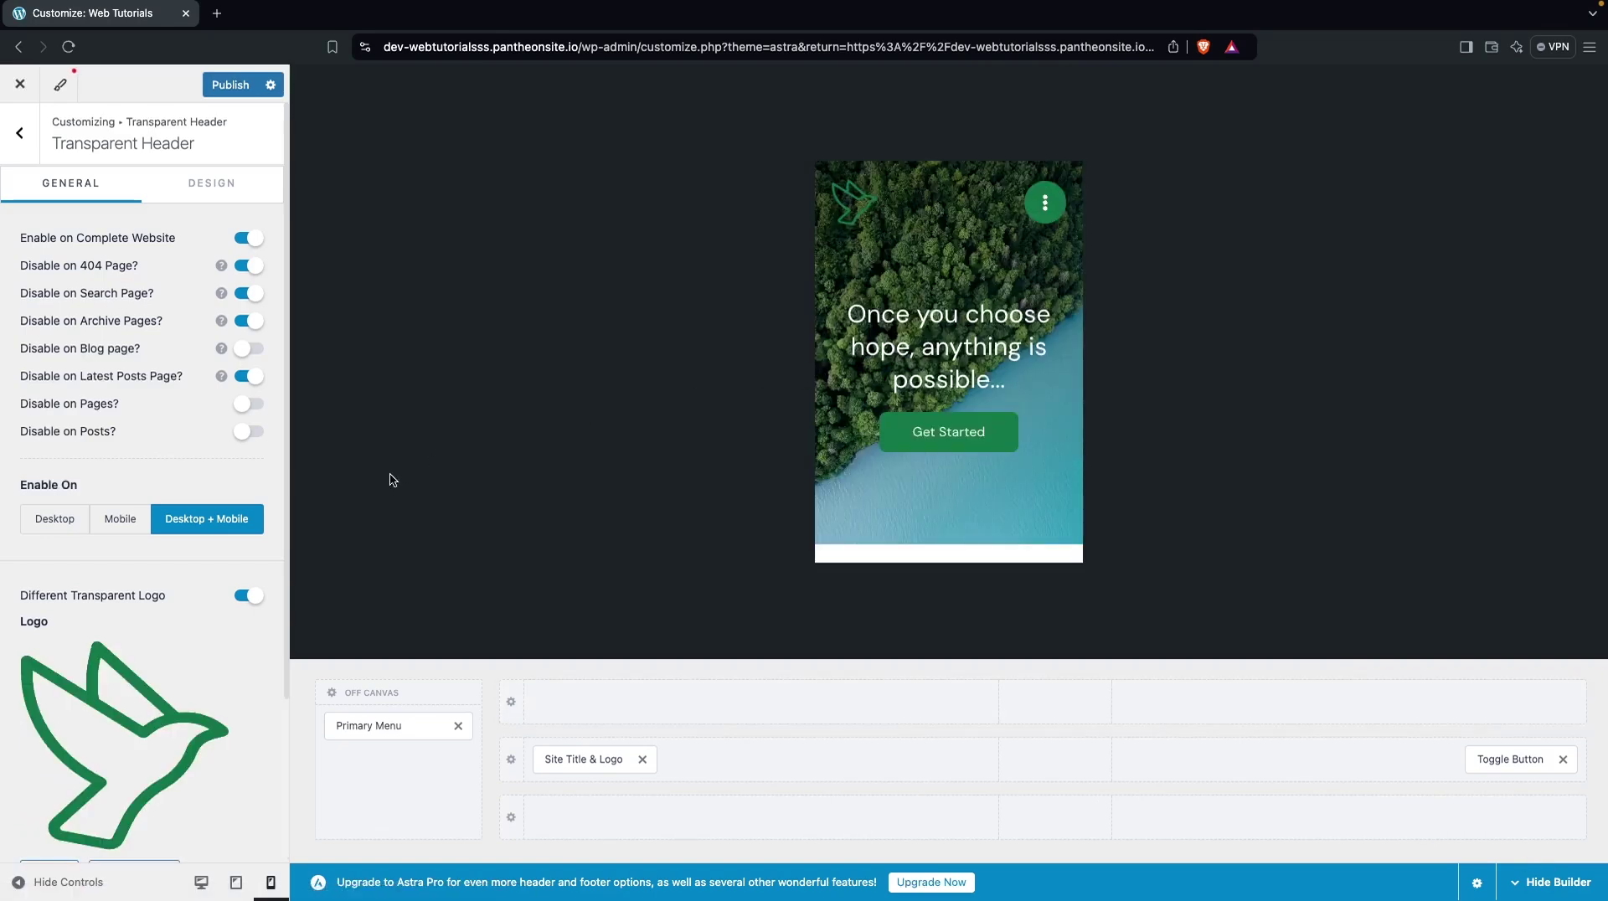
Replace the transparent header logo with the white bird logo-white-1.png
scroll(192, 742, down, 1)
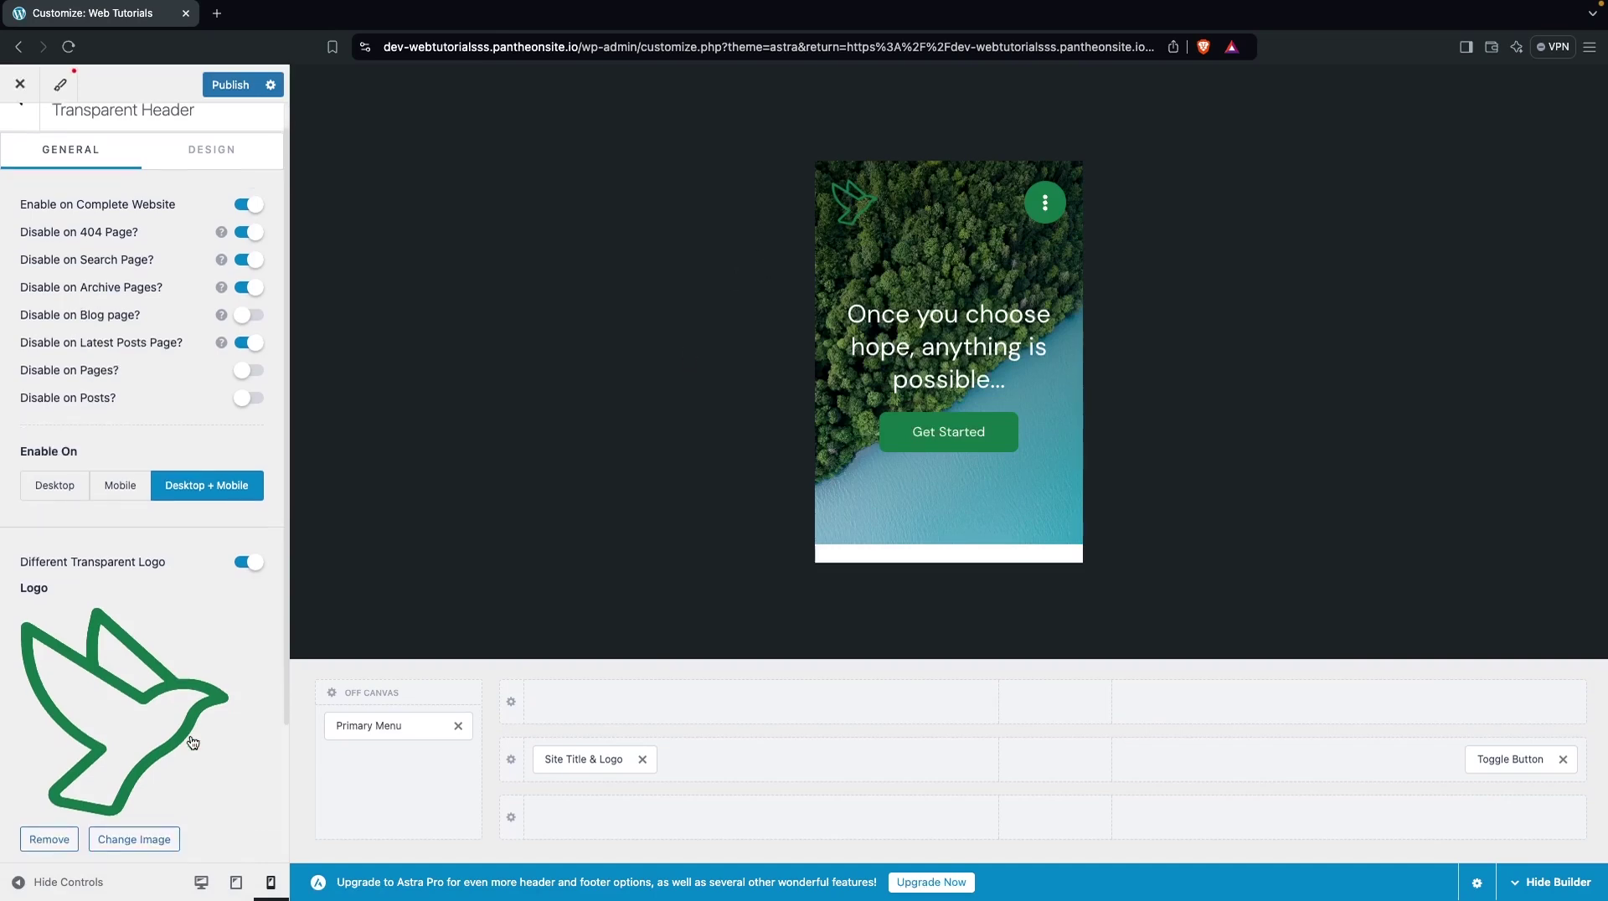
click(149, 706)
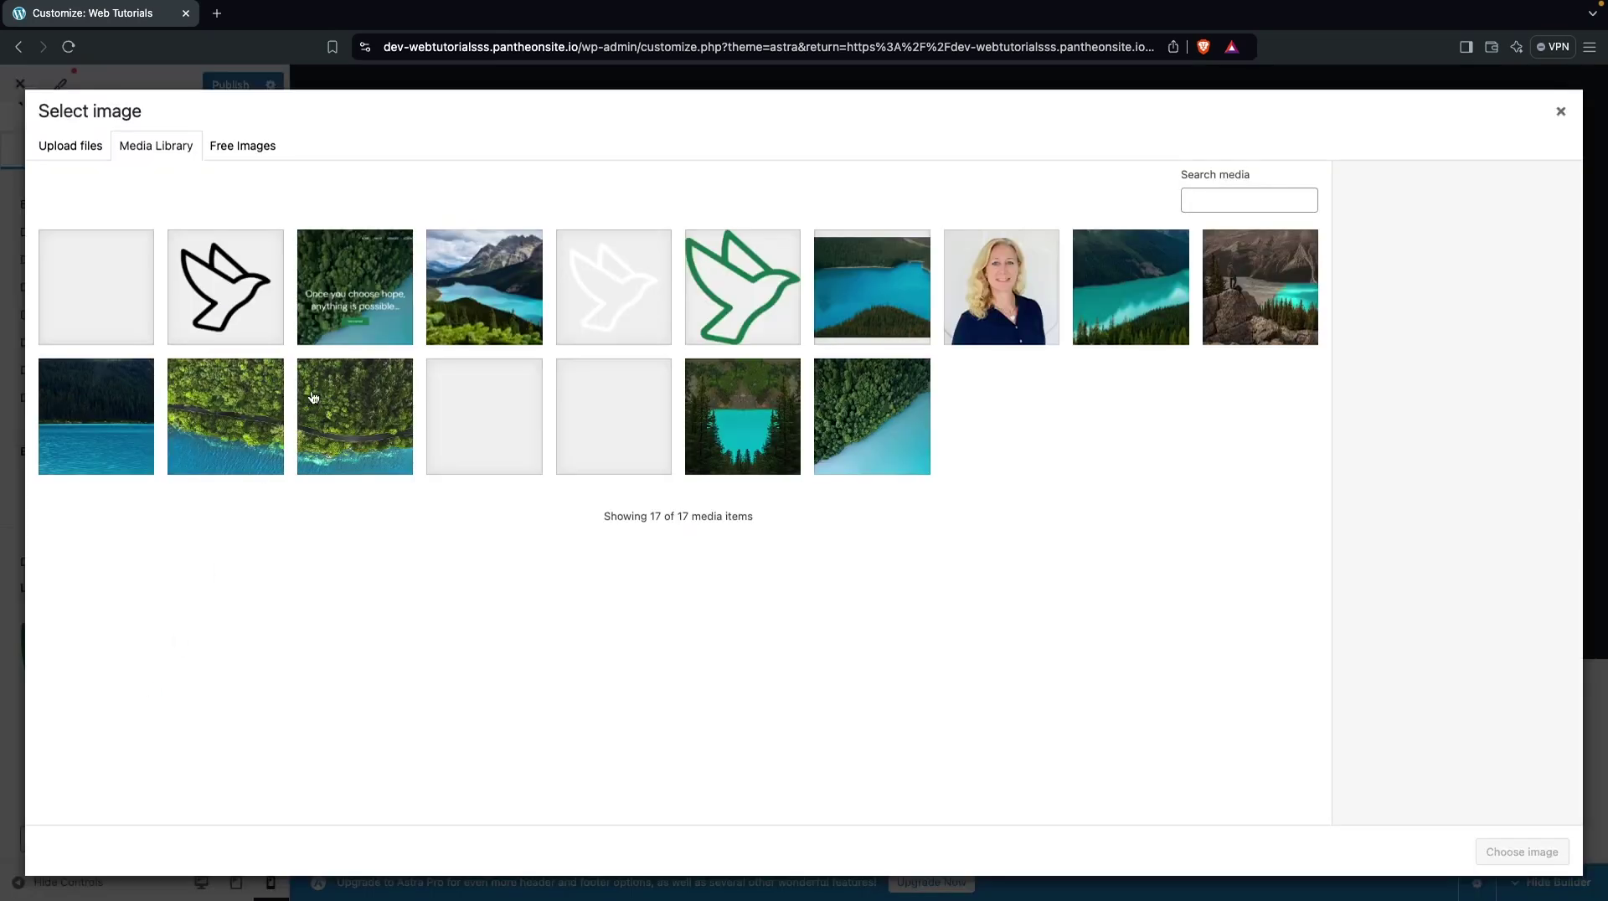
click(610, 288)
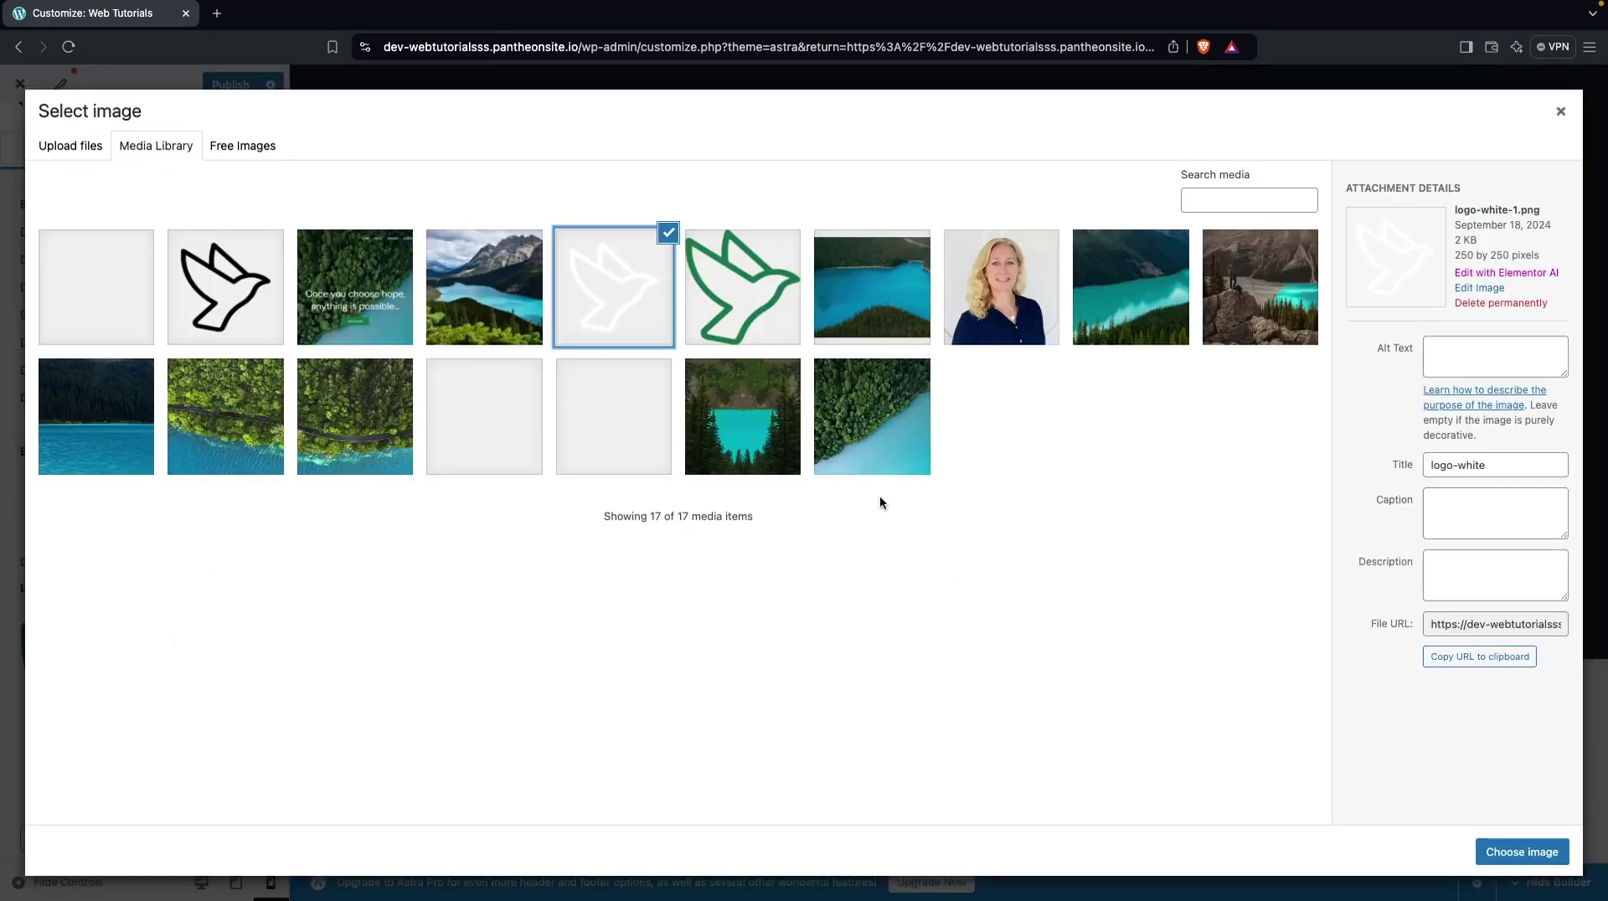
click(1507, 850)
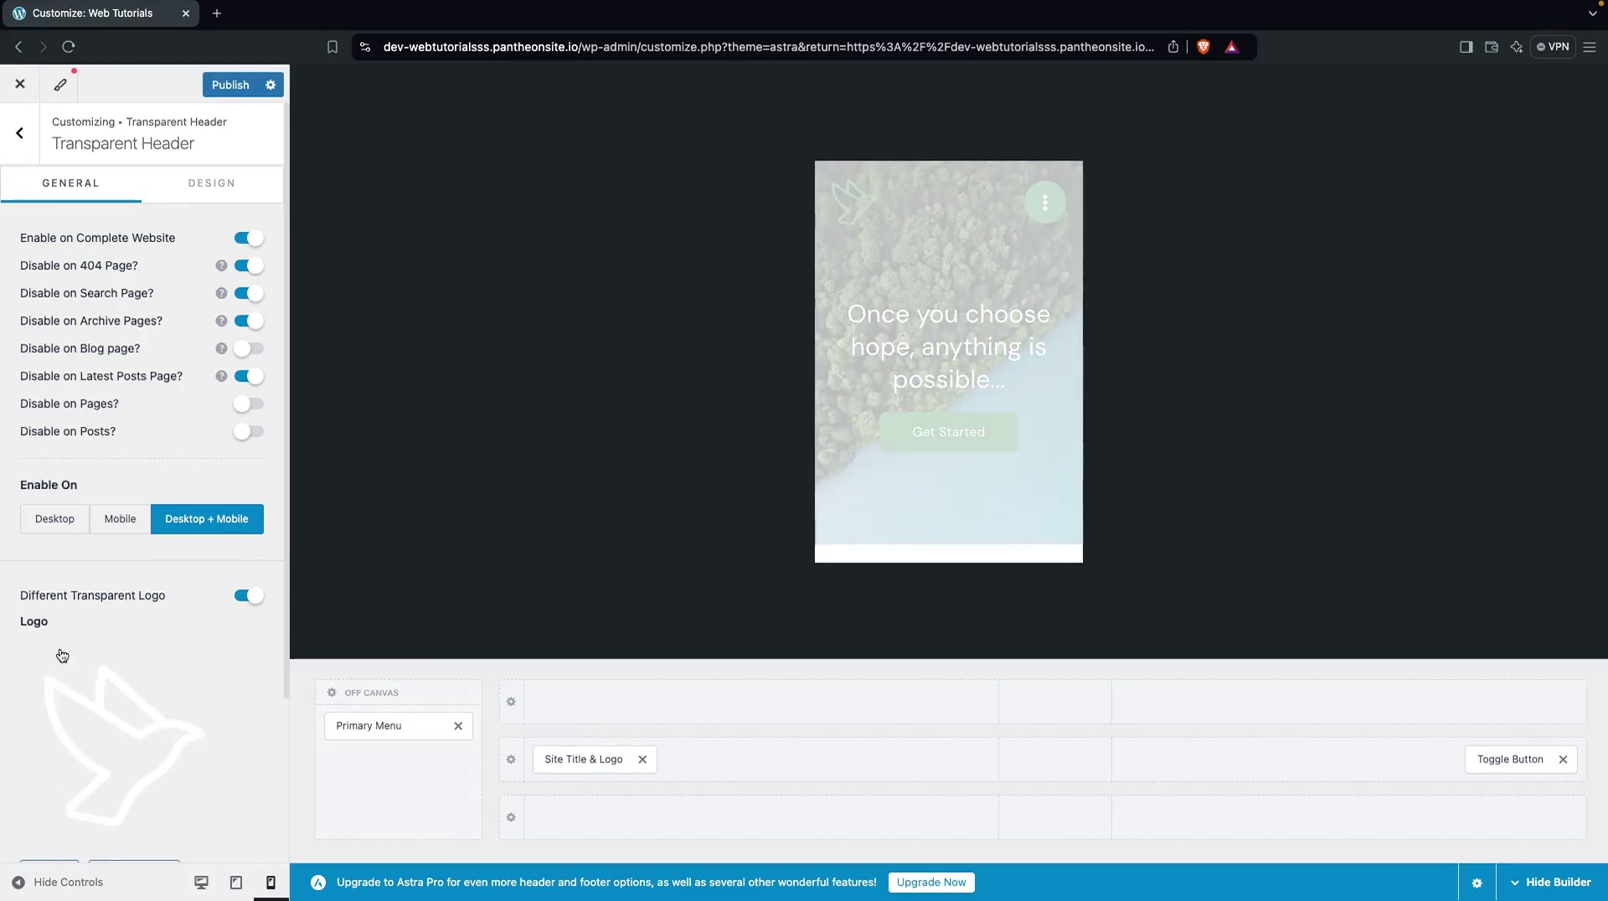
scroll(67, 555, down, 3)
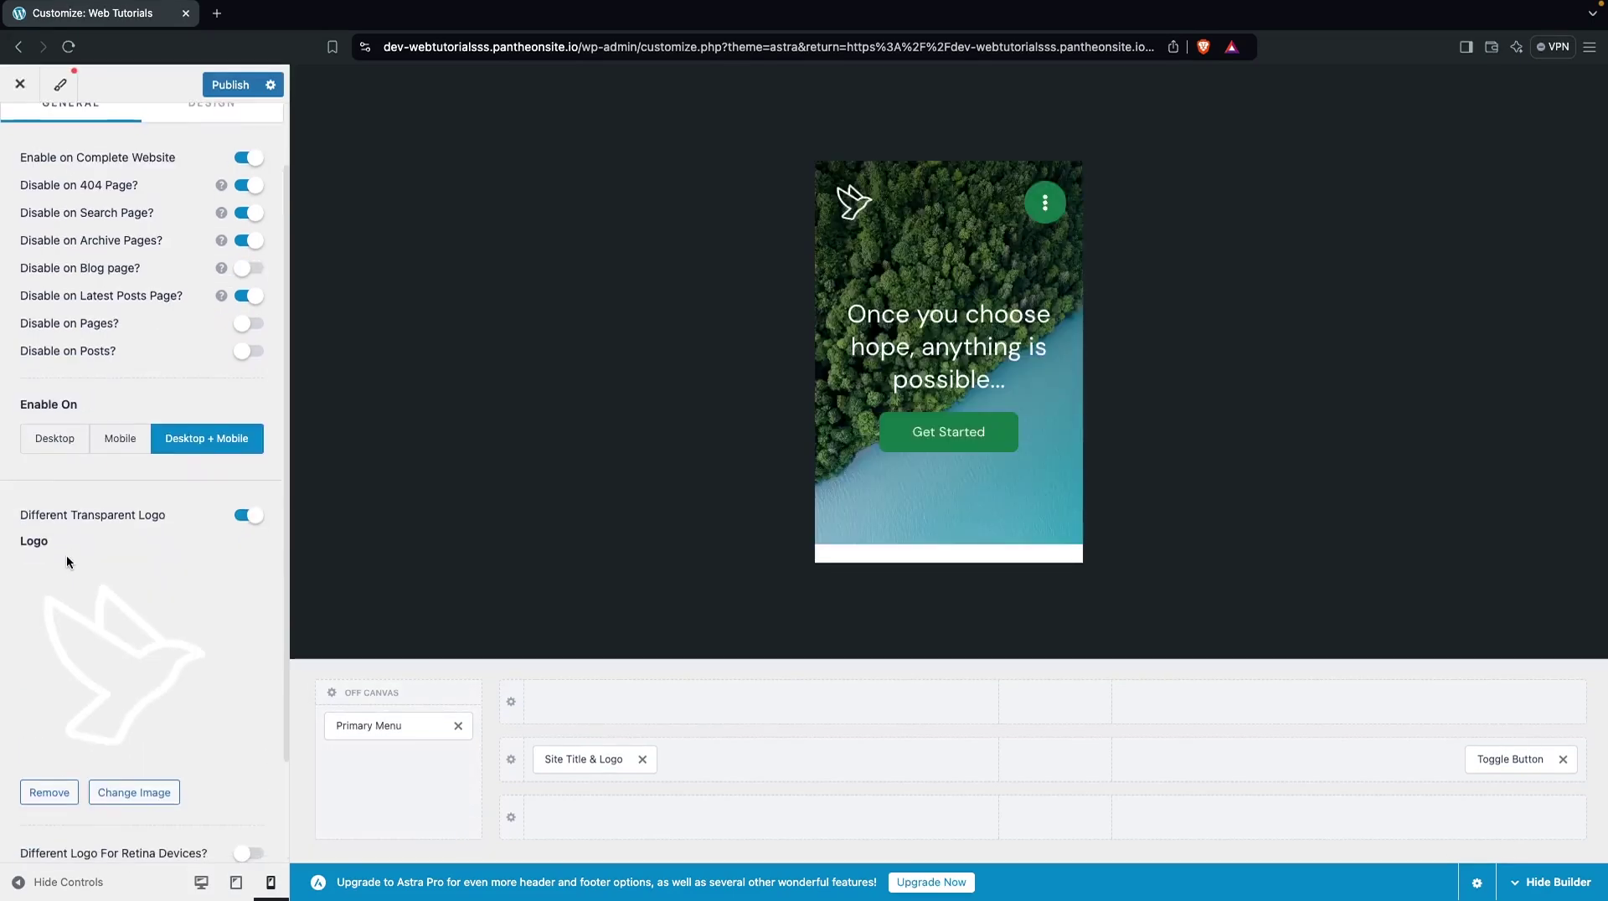
scroll(68, 562, down, 2)
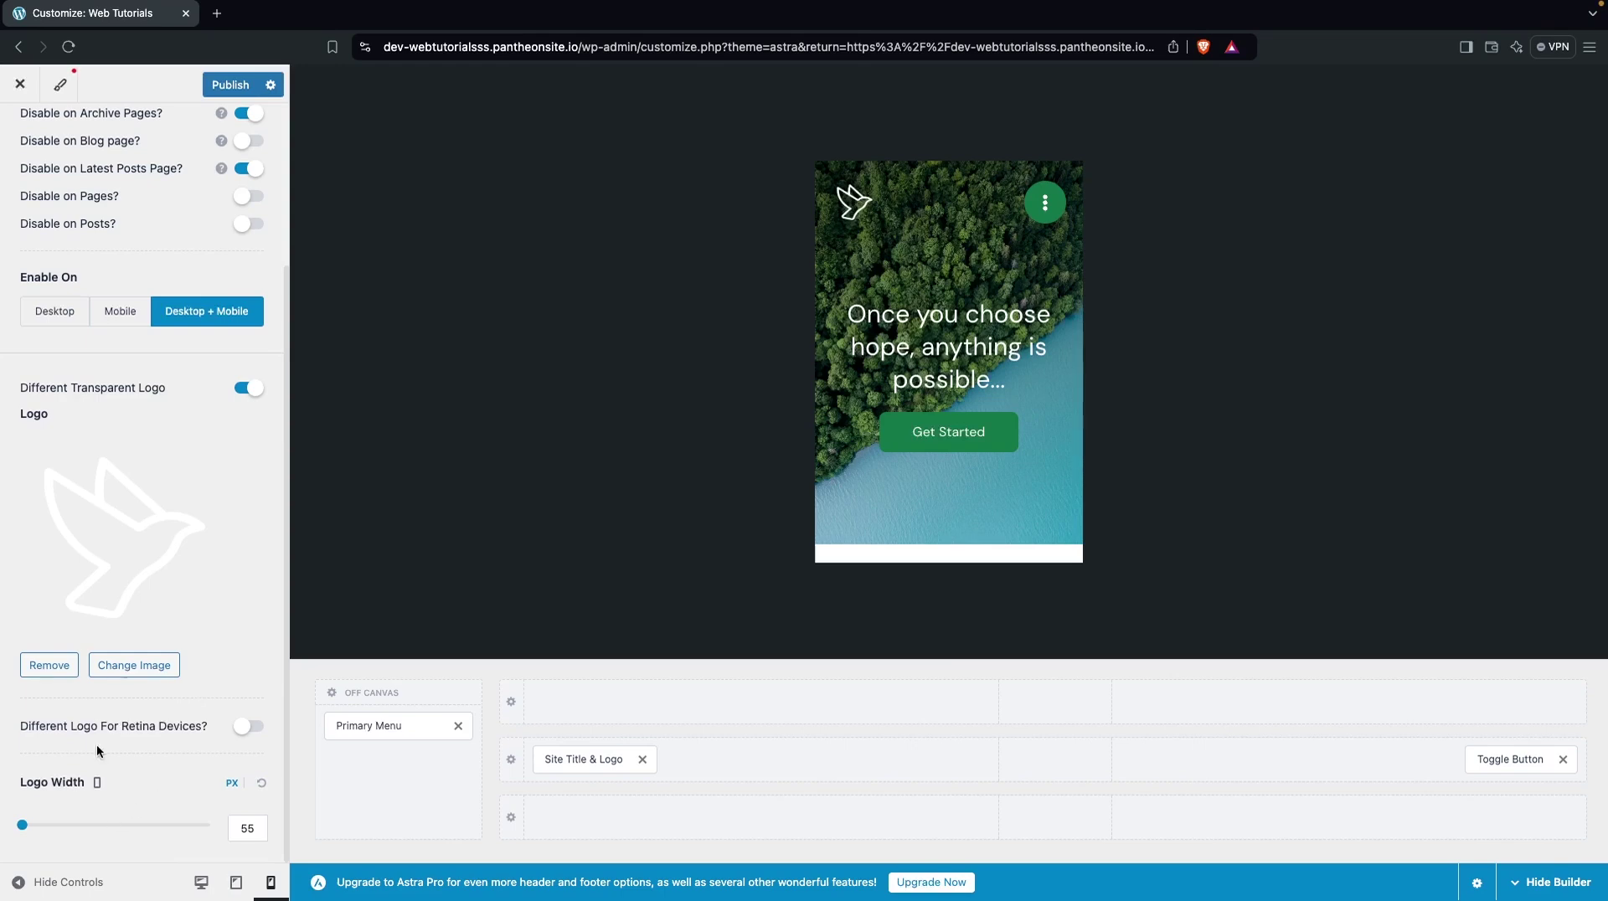
scroll(86, 786, up, 5)
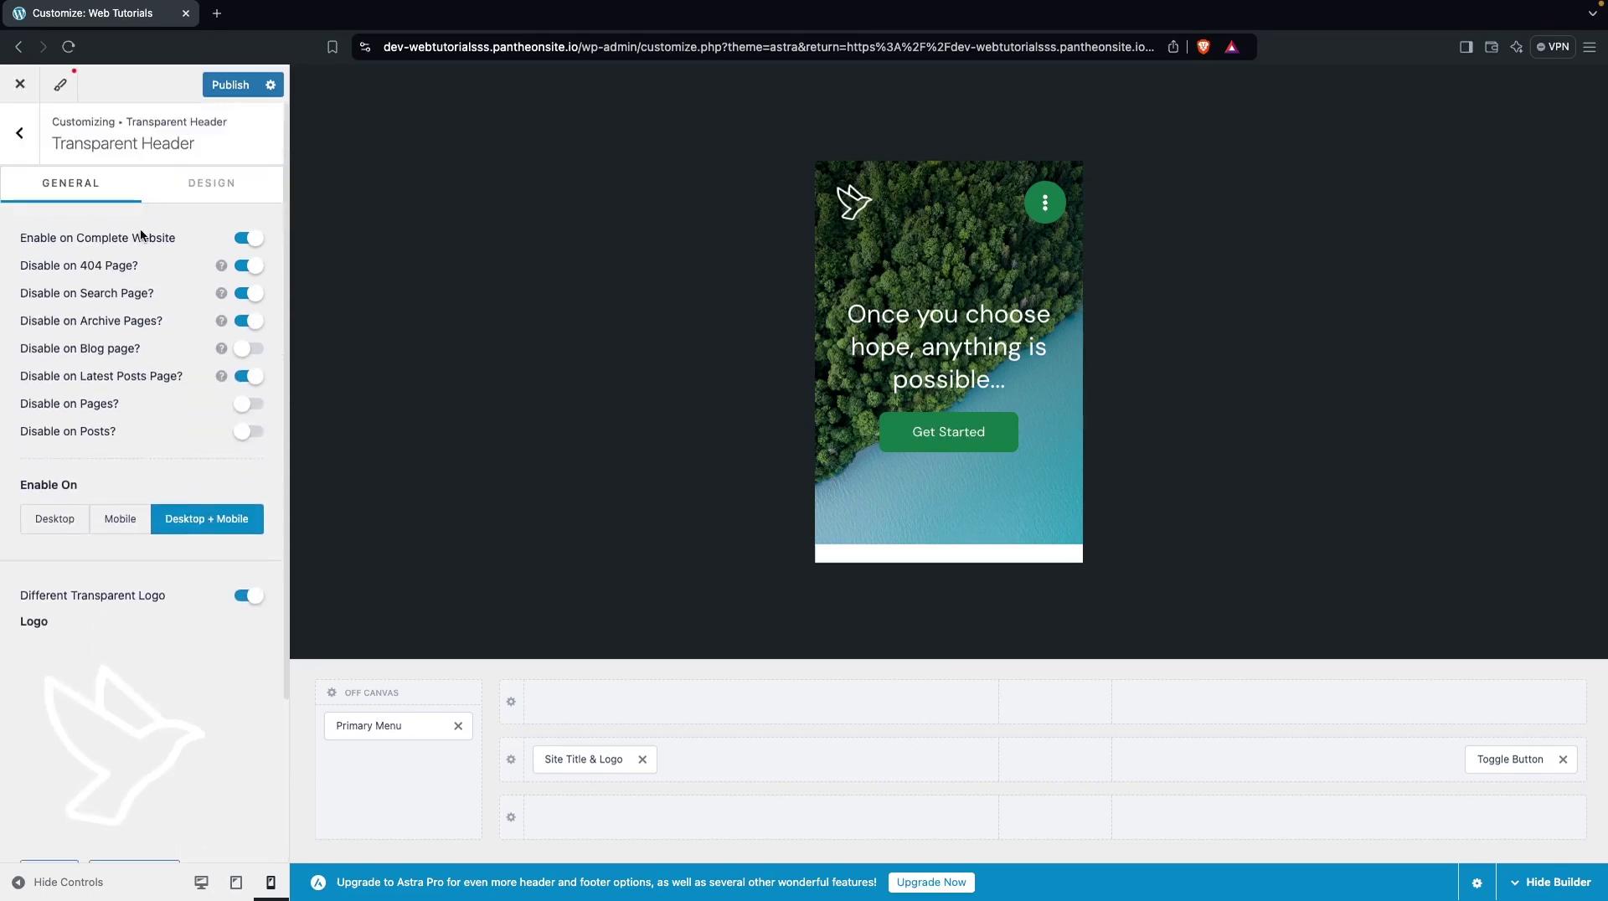
click(211, 183)
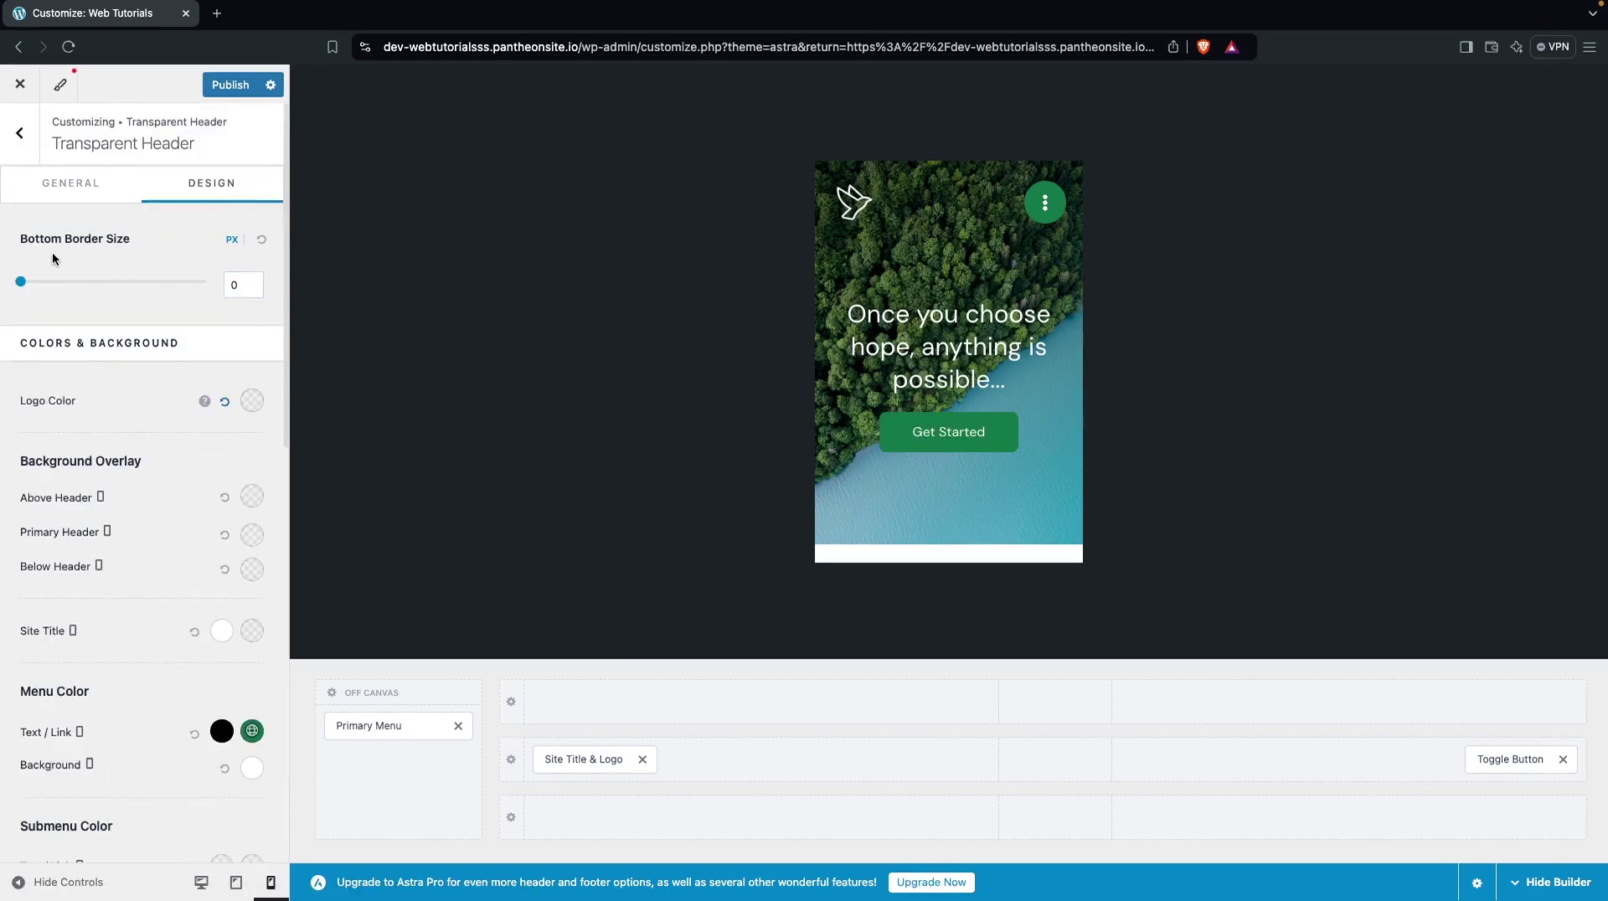
Set the bottom border size to 3 and its colour to white
click(239, 281)
key(BackSpace)
text(3)
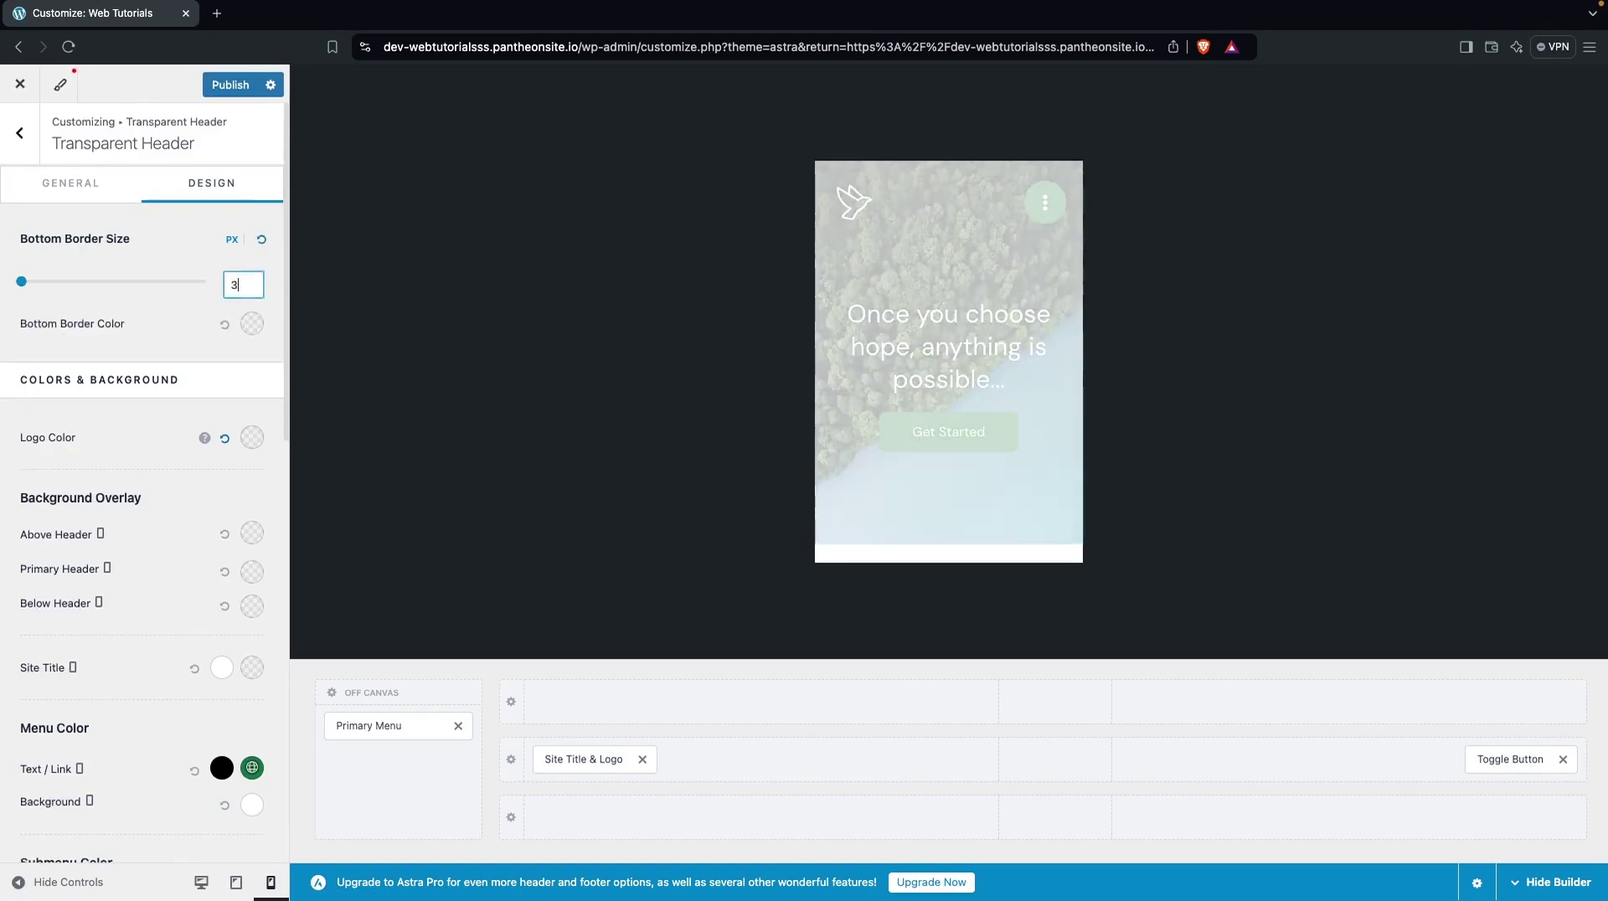
click(252, 323)
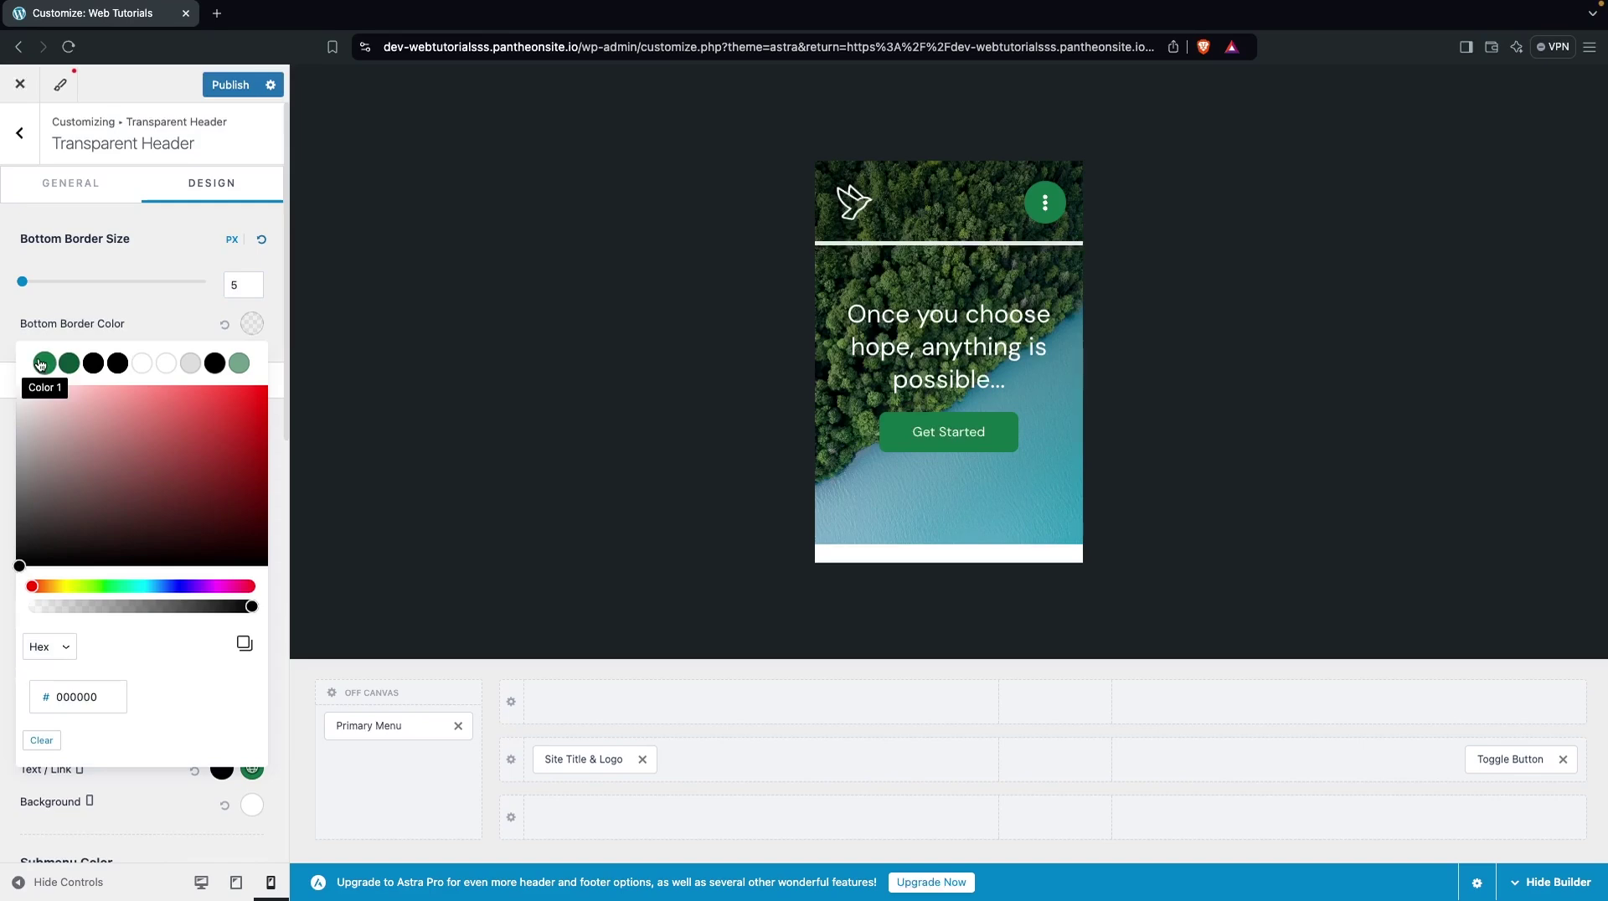
click(45, 363)
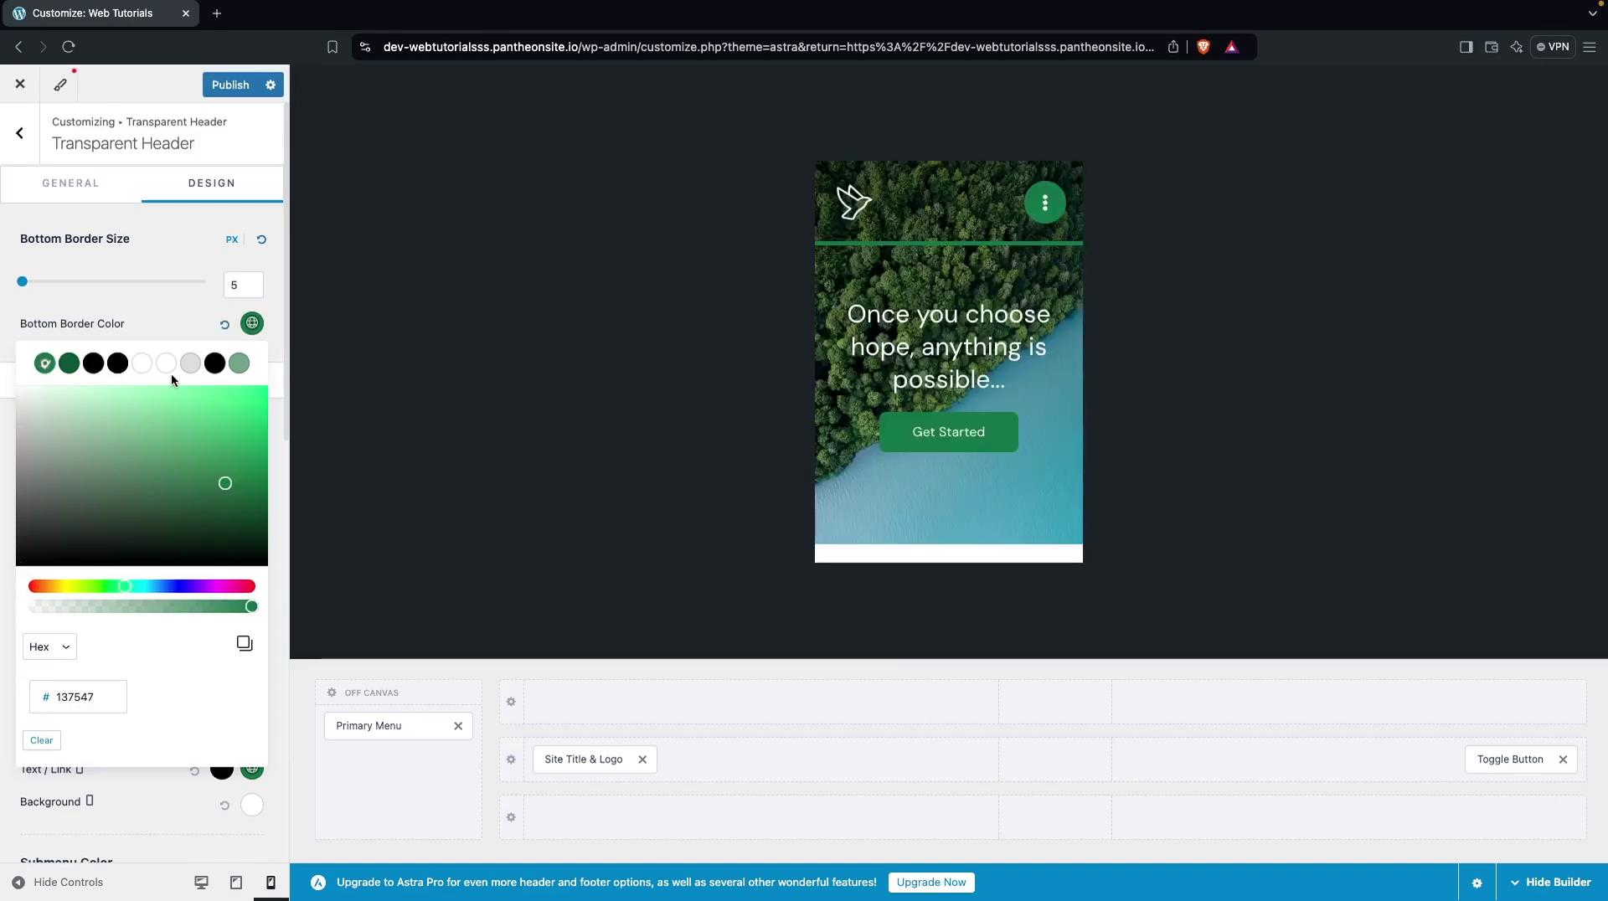
click(141, 365)
click(179, 304)
Thin the bottom border down to 1 px
click(243, 284)
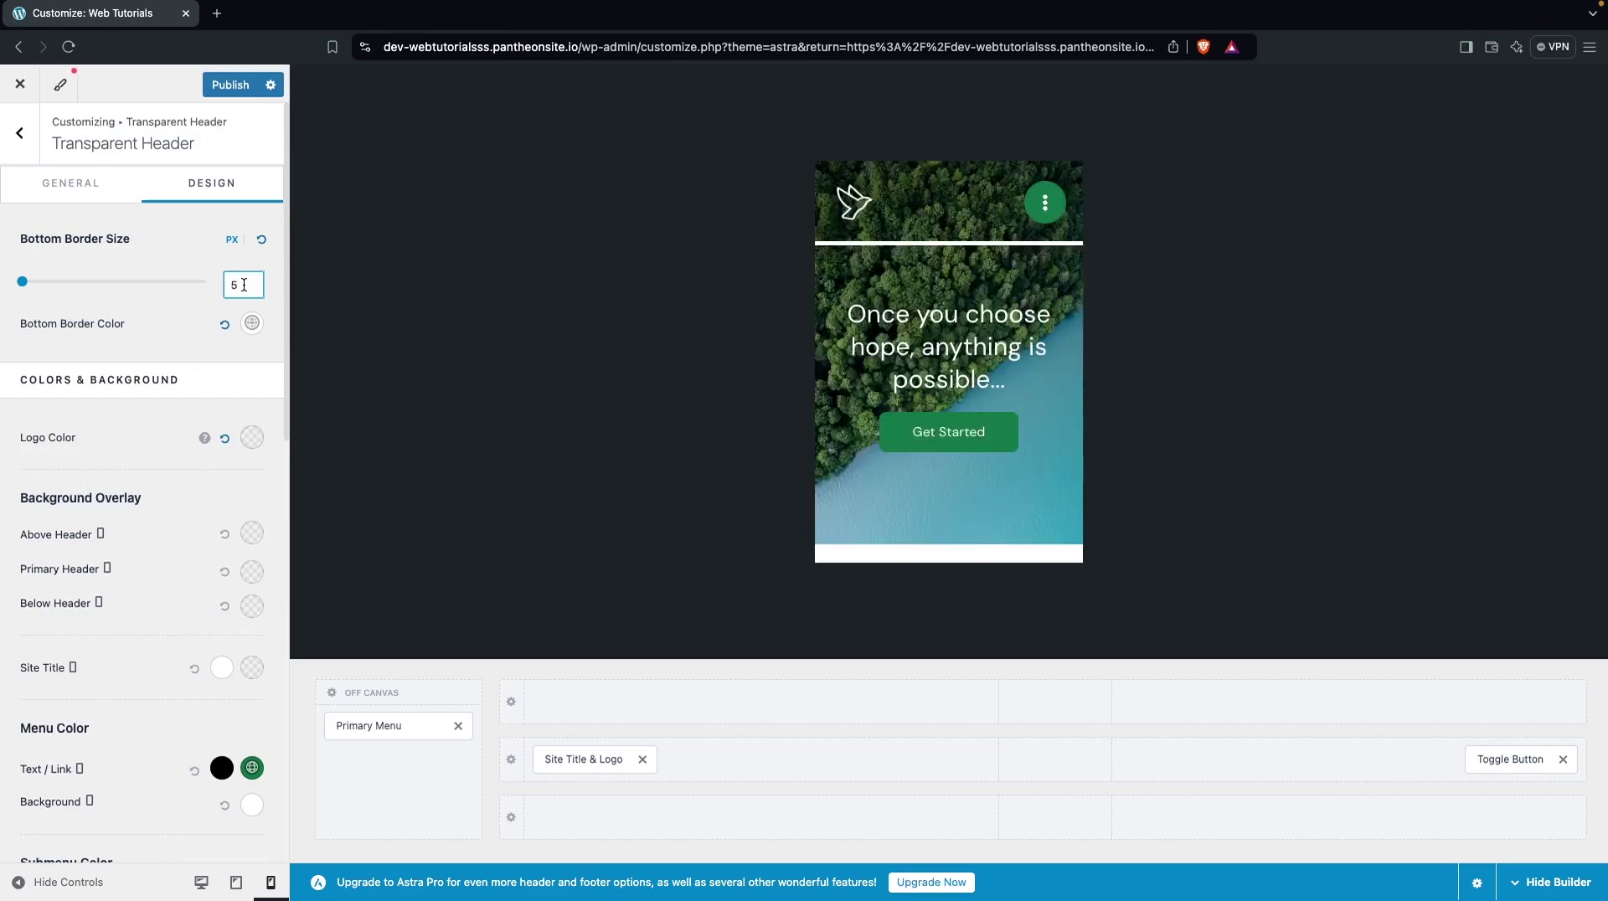
key(BackSpace)
text(1)
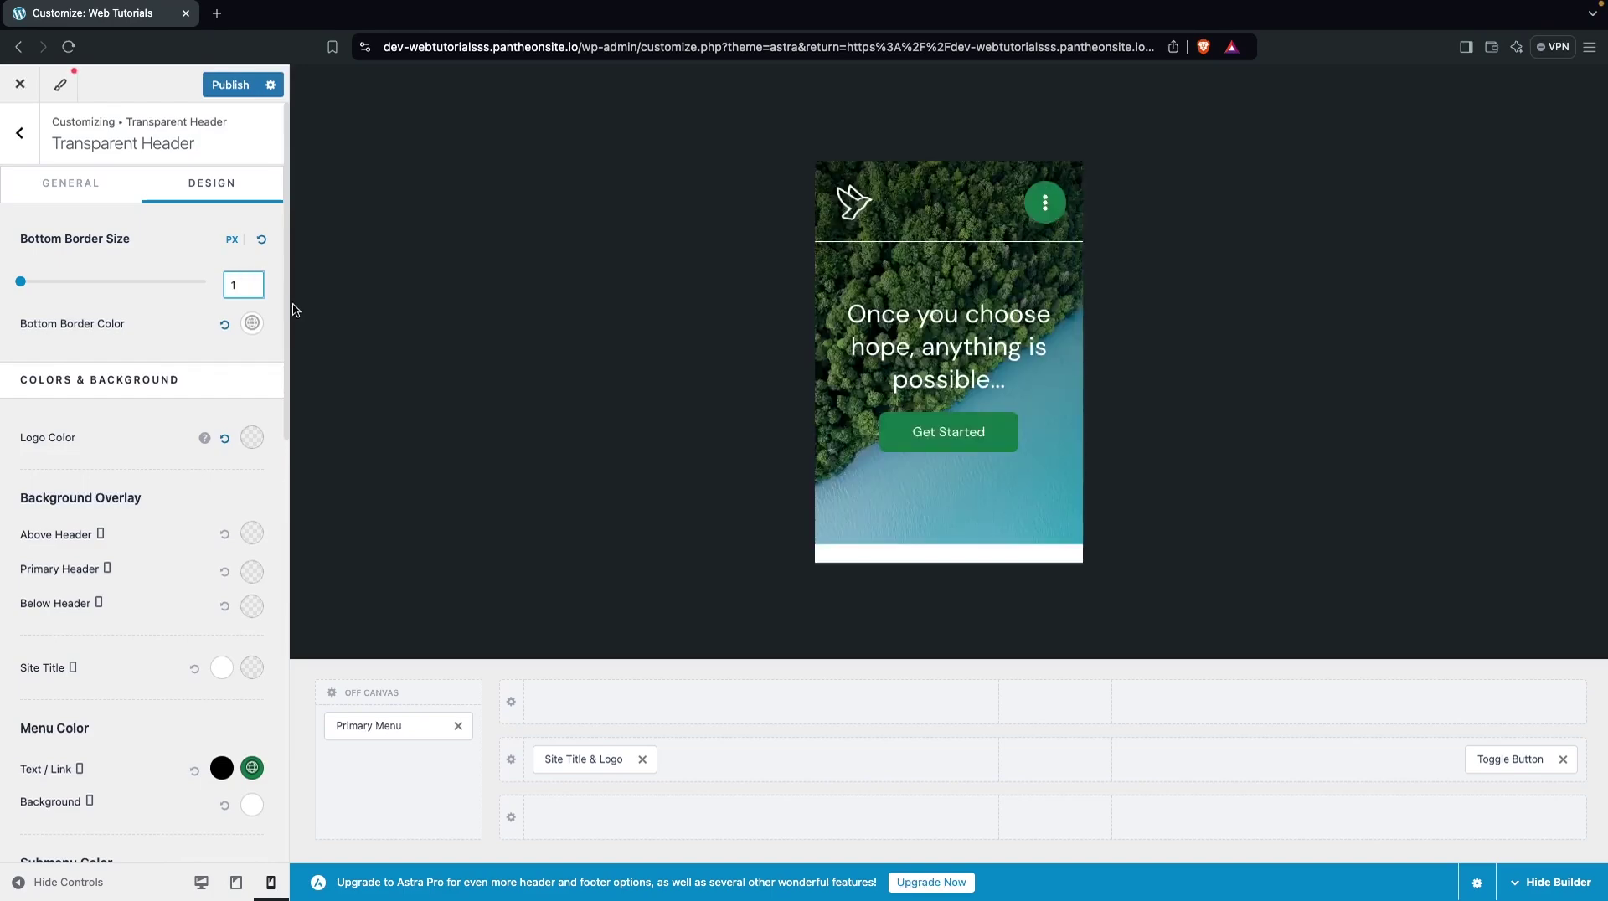
scroll(191, 483, down, 2)
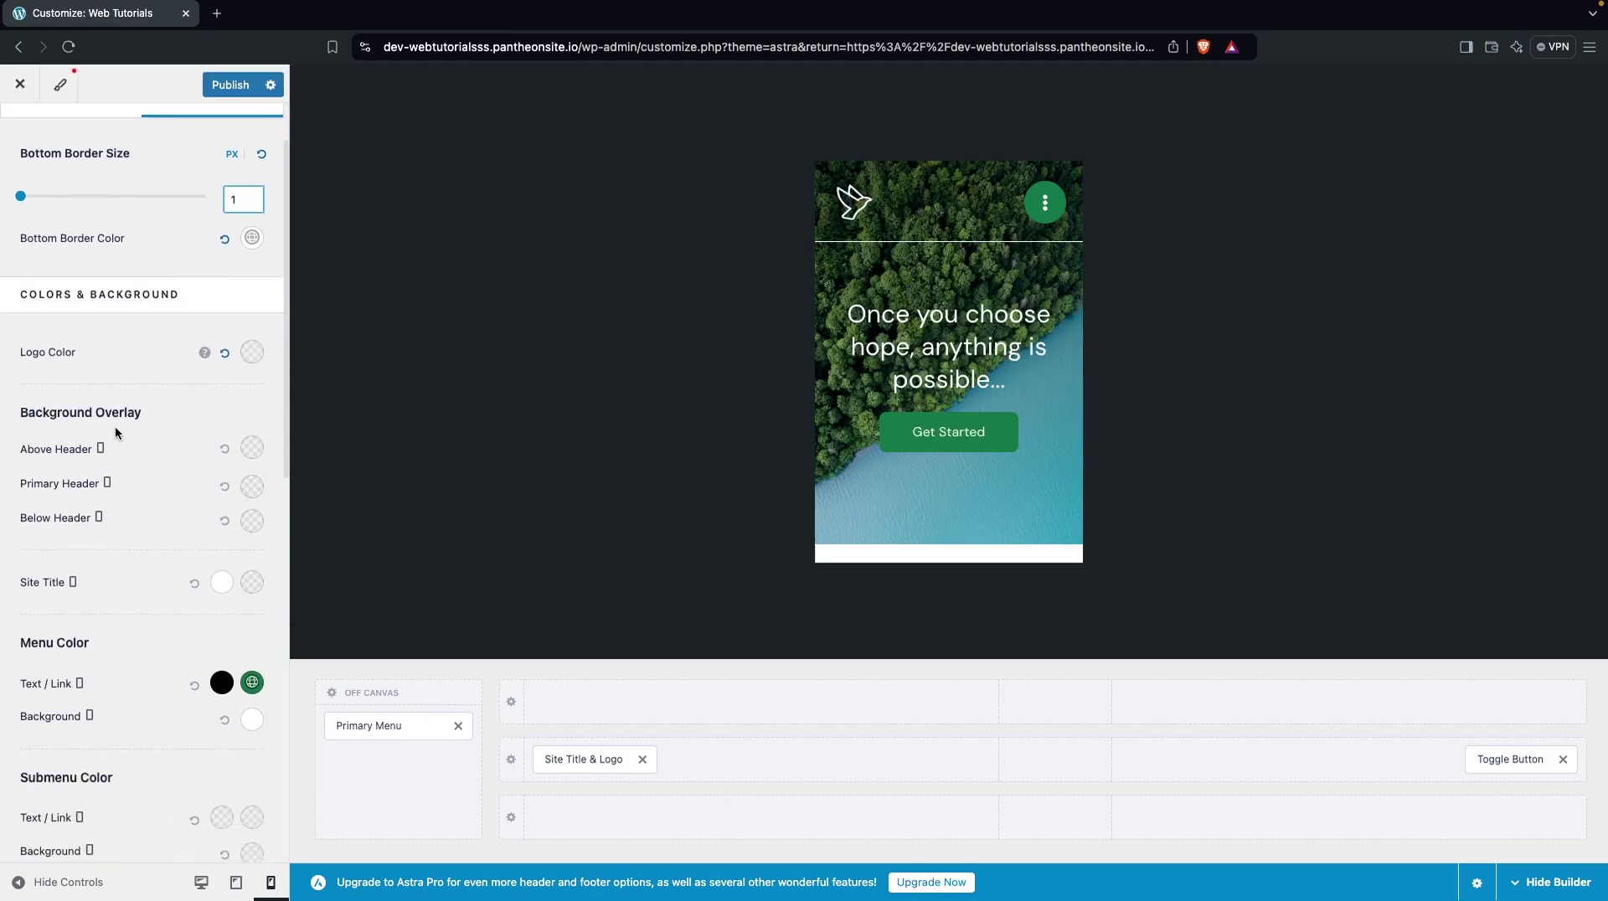
scroll(105, 422, down, 1)
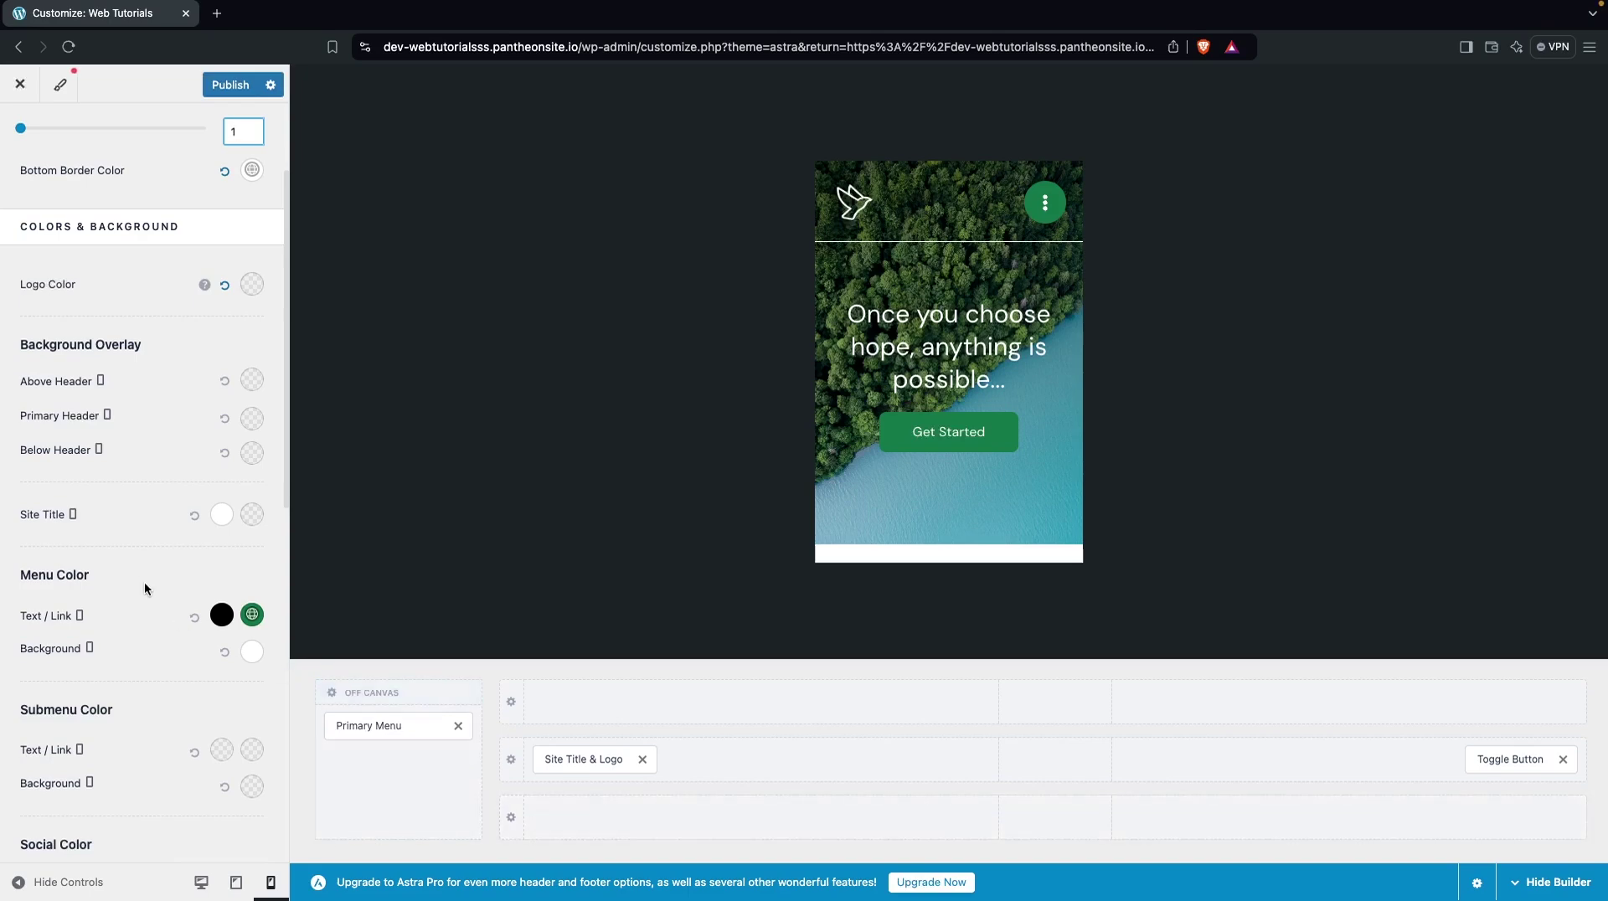
Try red mobile menu text colours like C33636 and 882424, then clear the custom colour
scroll(140, 577, down, 3)
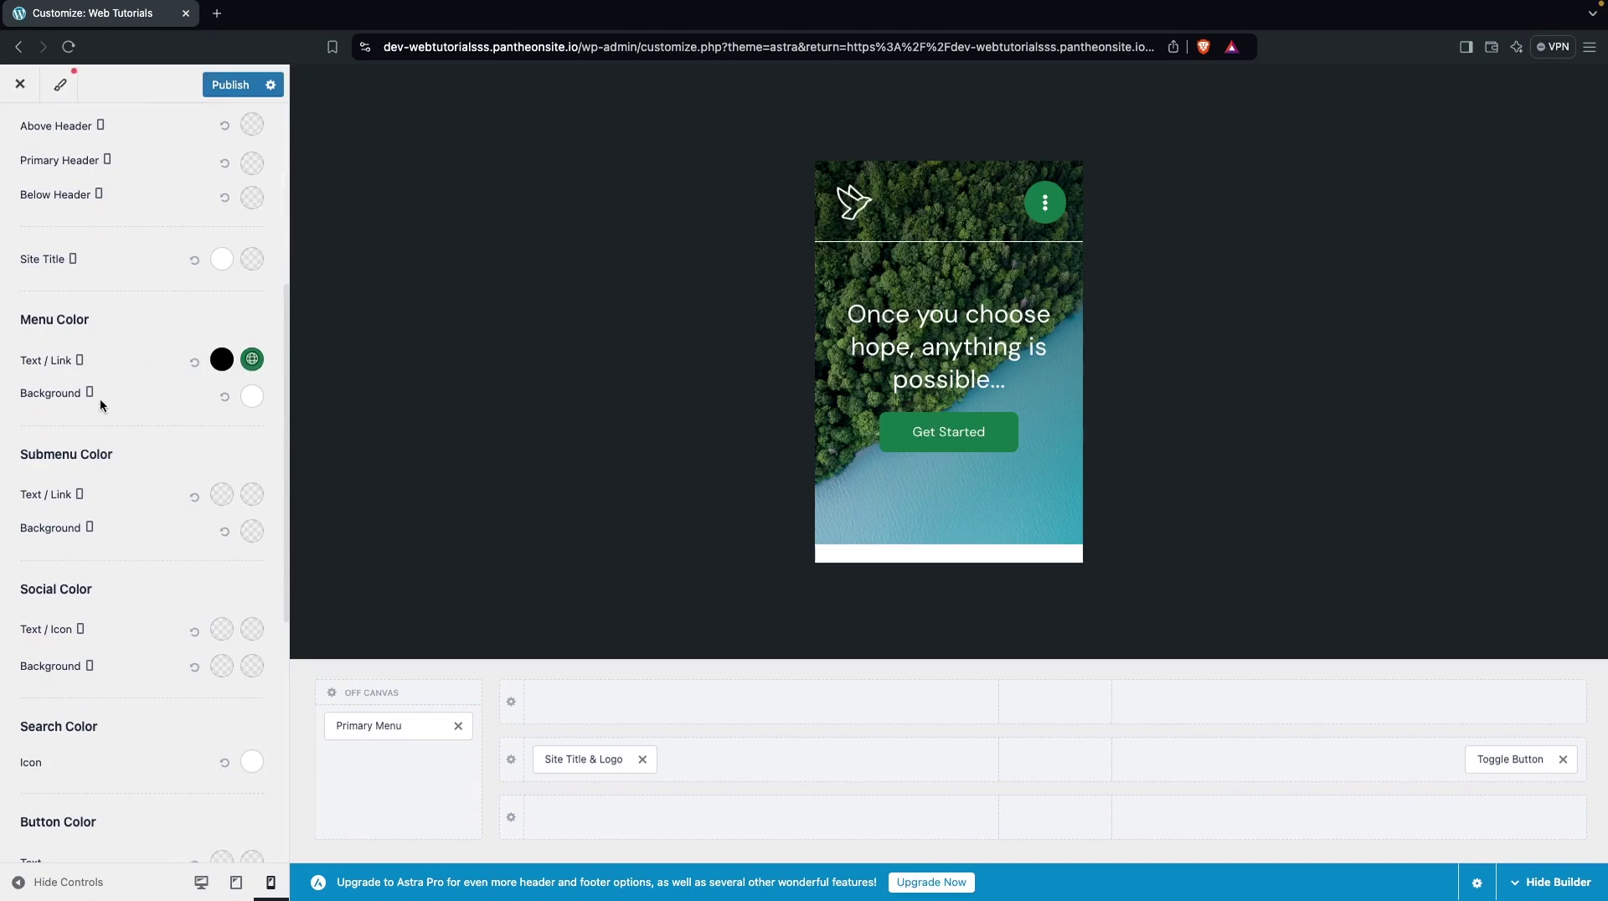
click(1047, 207)
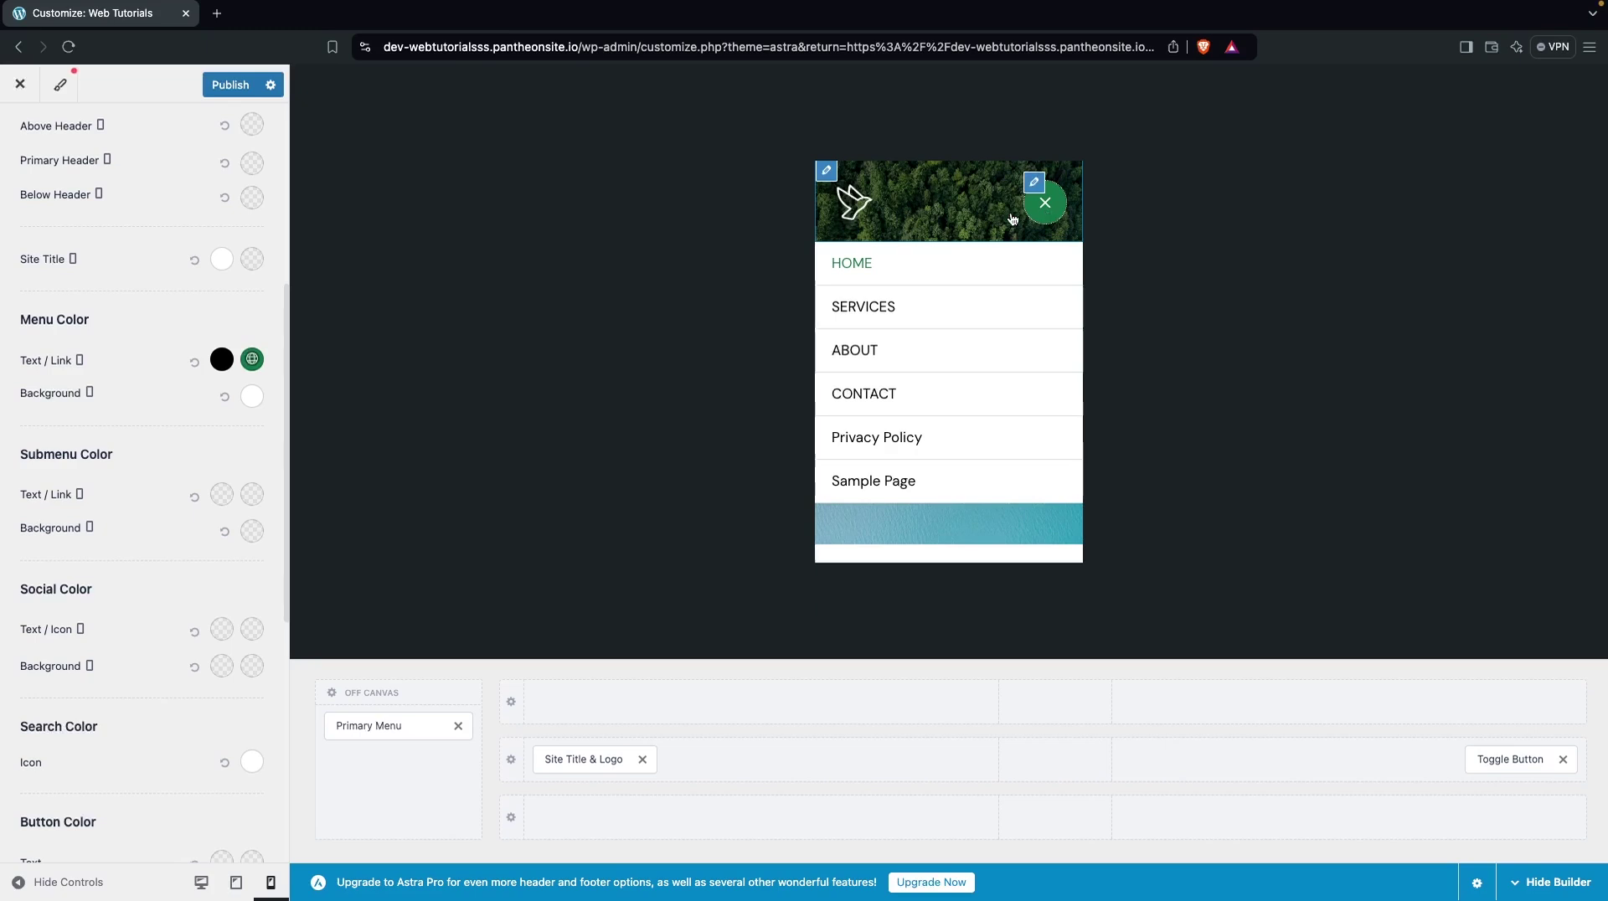
click(222, 360)
mouse_move(191, 453)
mouse_down()
mouse_move(251, 495)
mouse_move(94, 447)
mouse_move(168, 442)
mouse_move(154, 492)
mouse_move(201, 487)
mouse_up()
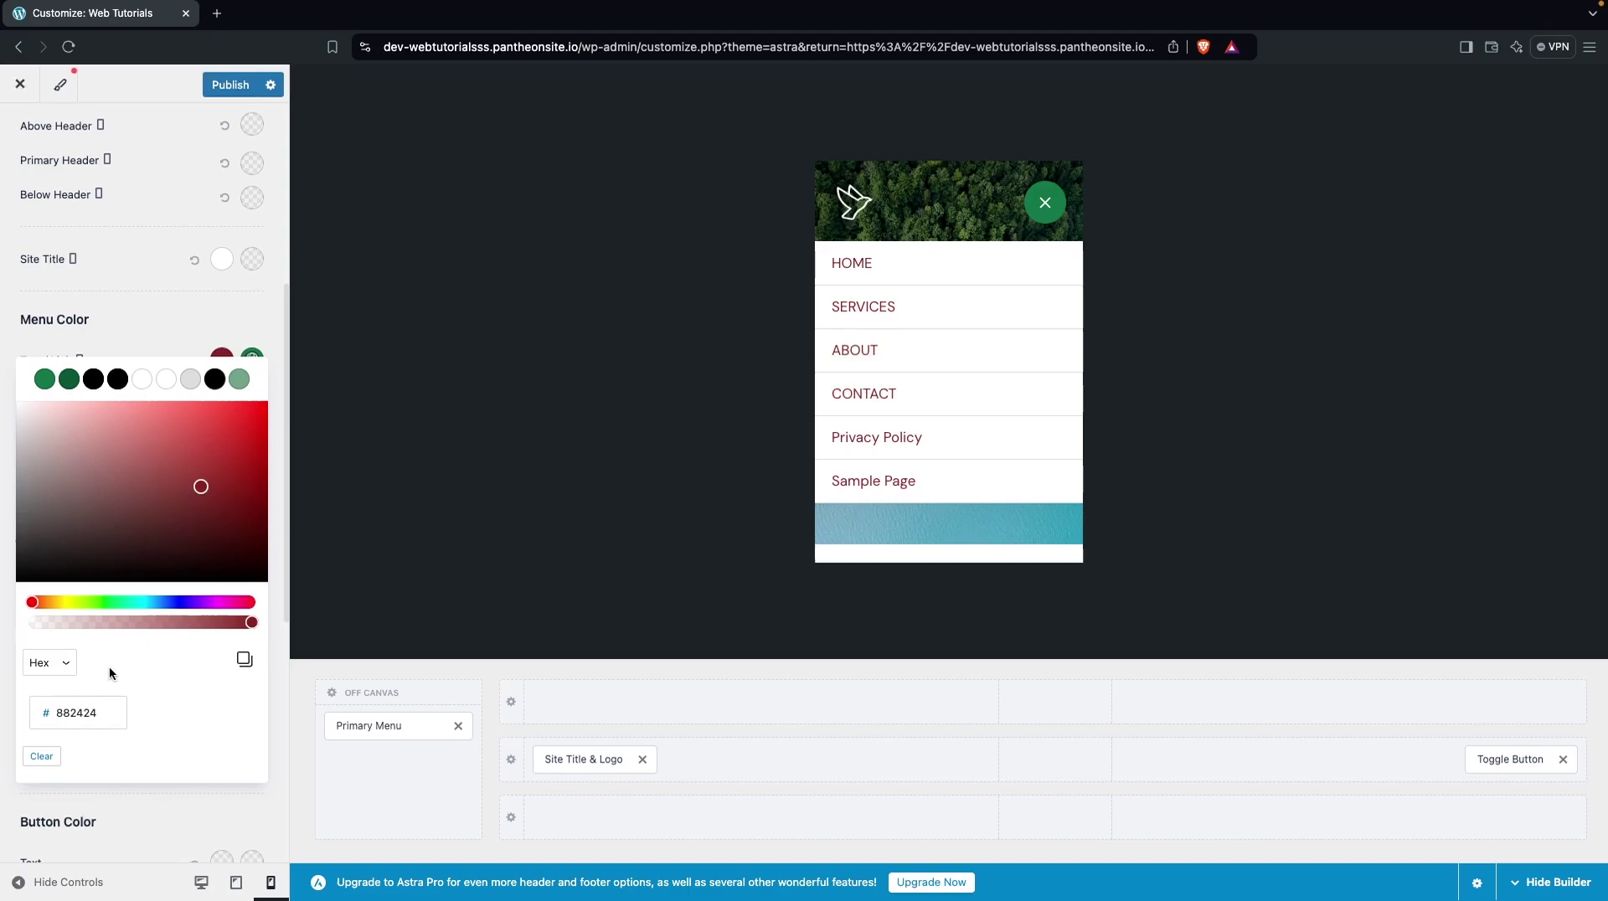
click(44, 756)
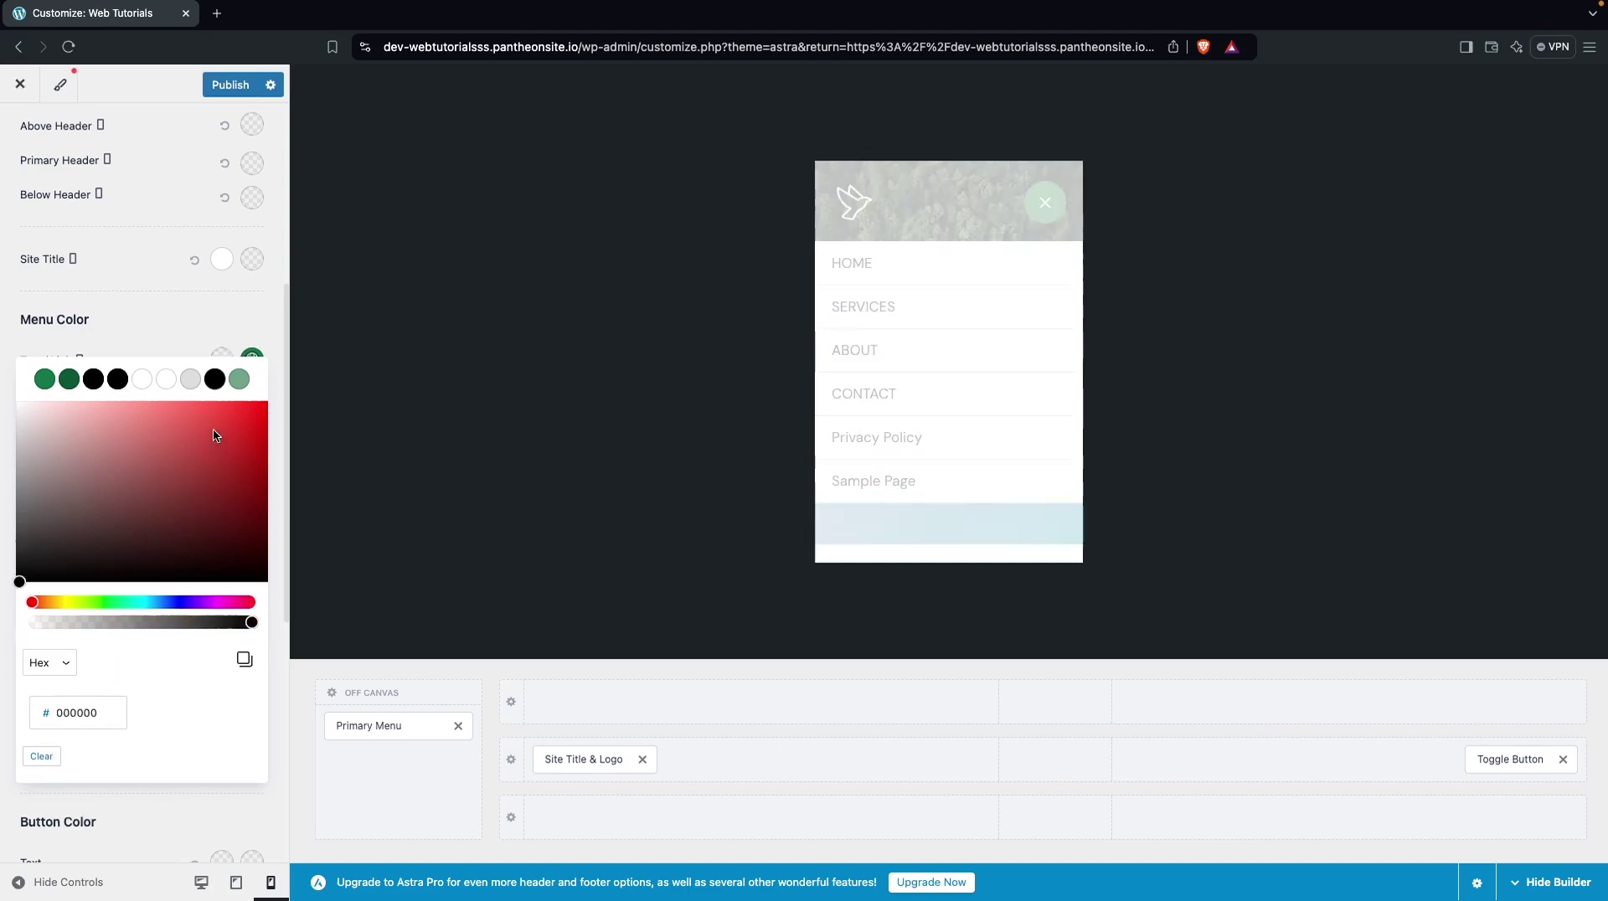
click(173, 340)
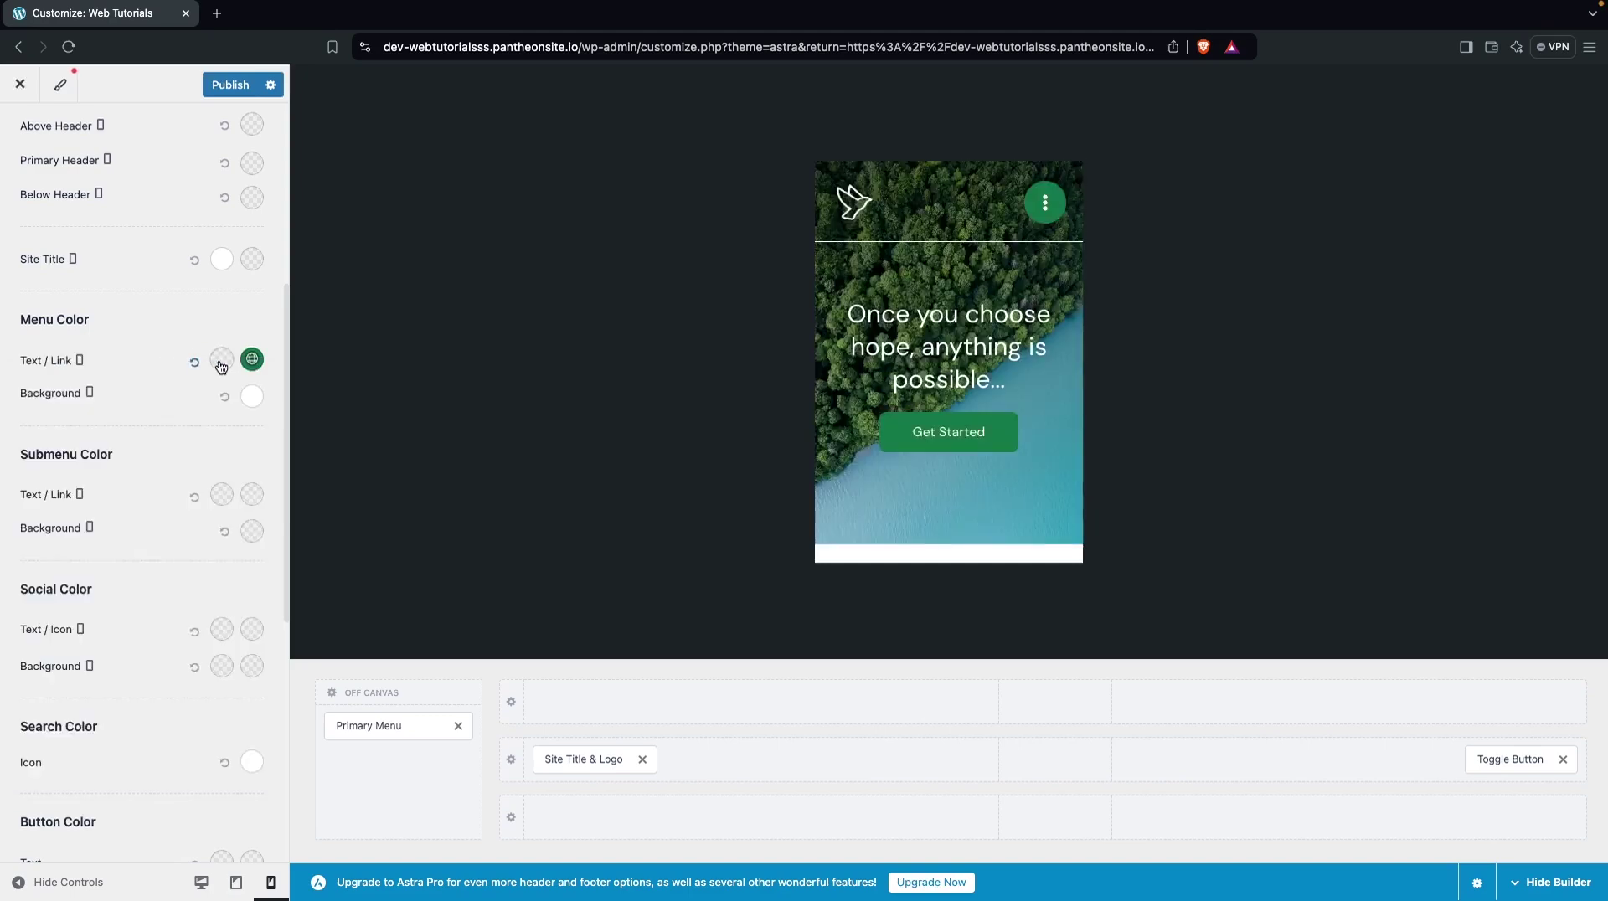
Try red, light grey and sage green off-canvas menu backgrounds, then settle on white
click(1039, 209)
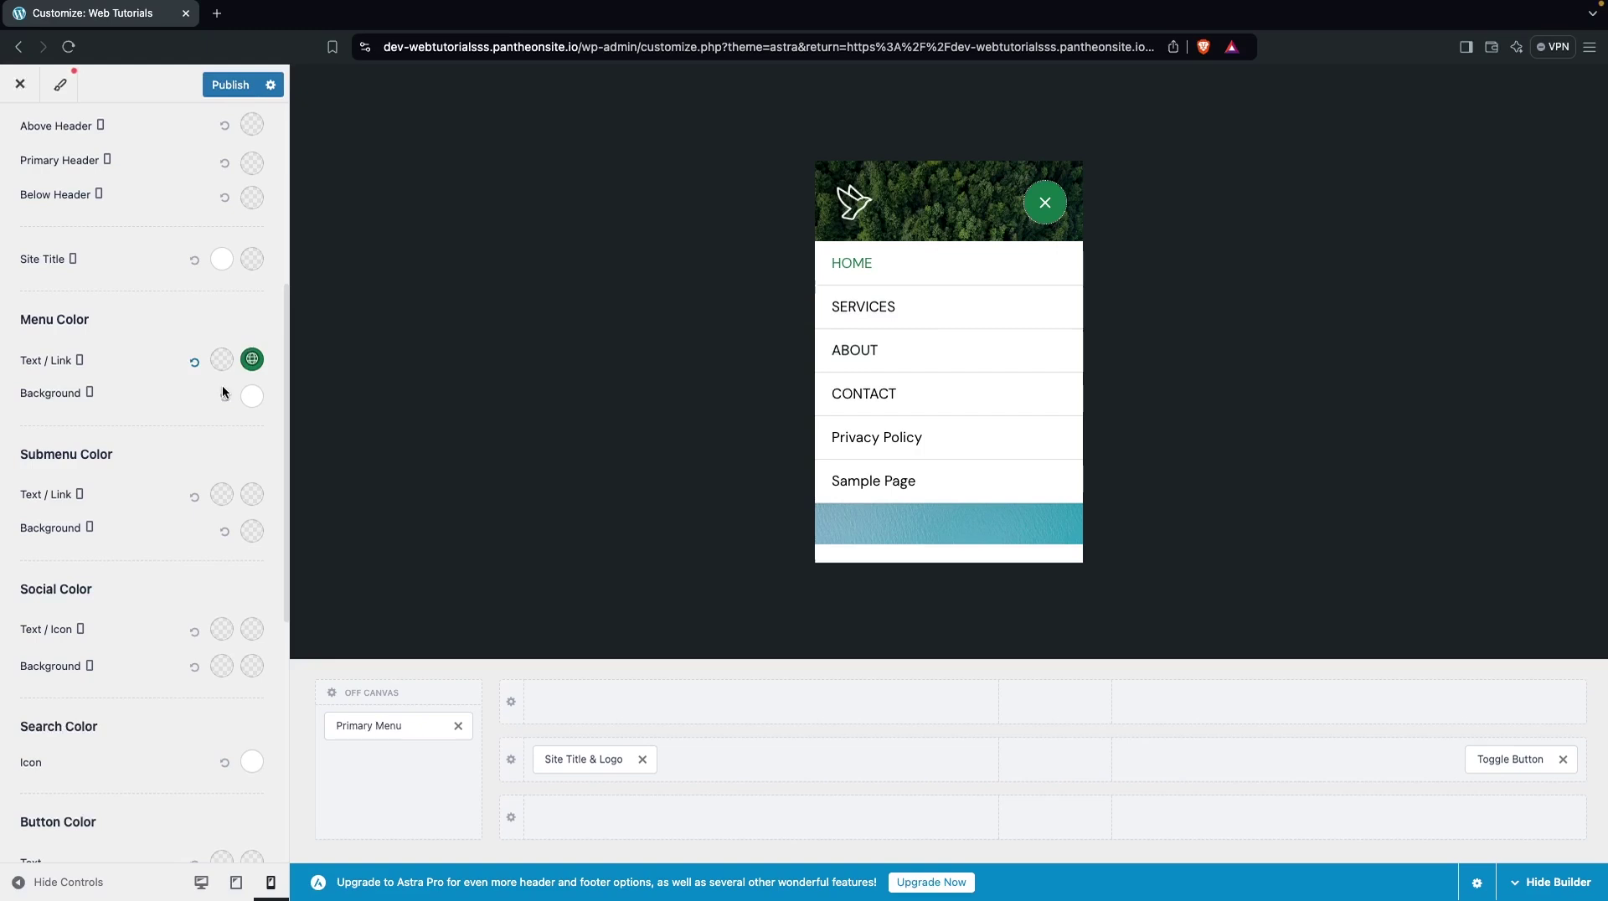
click(252, 396)
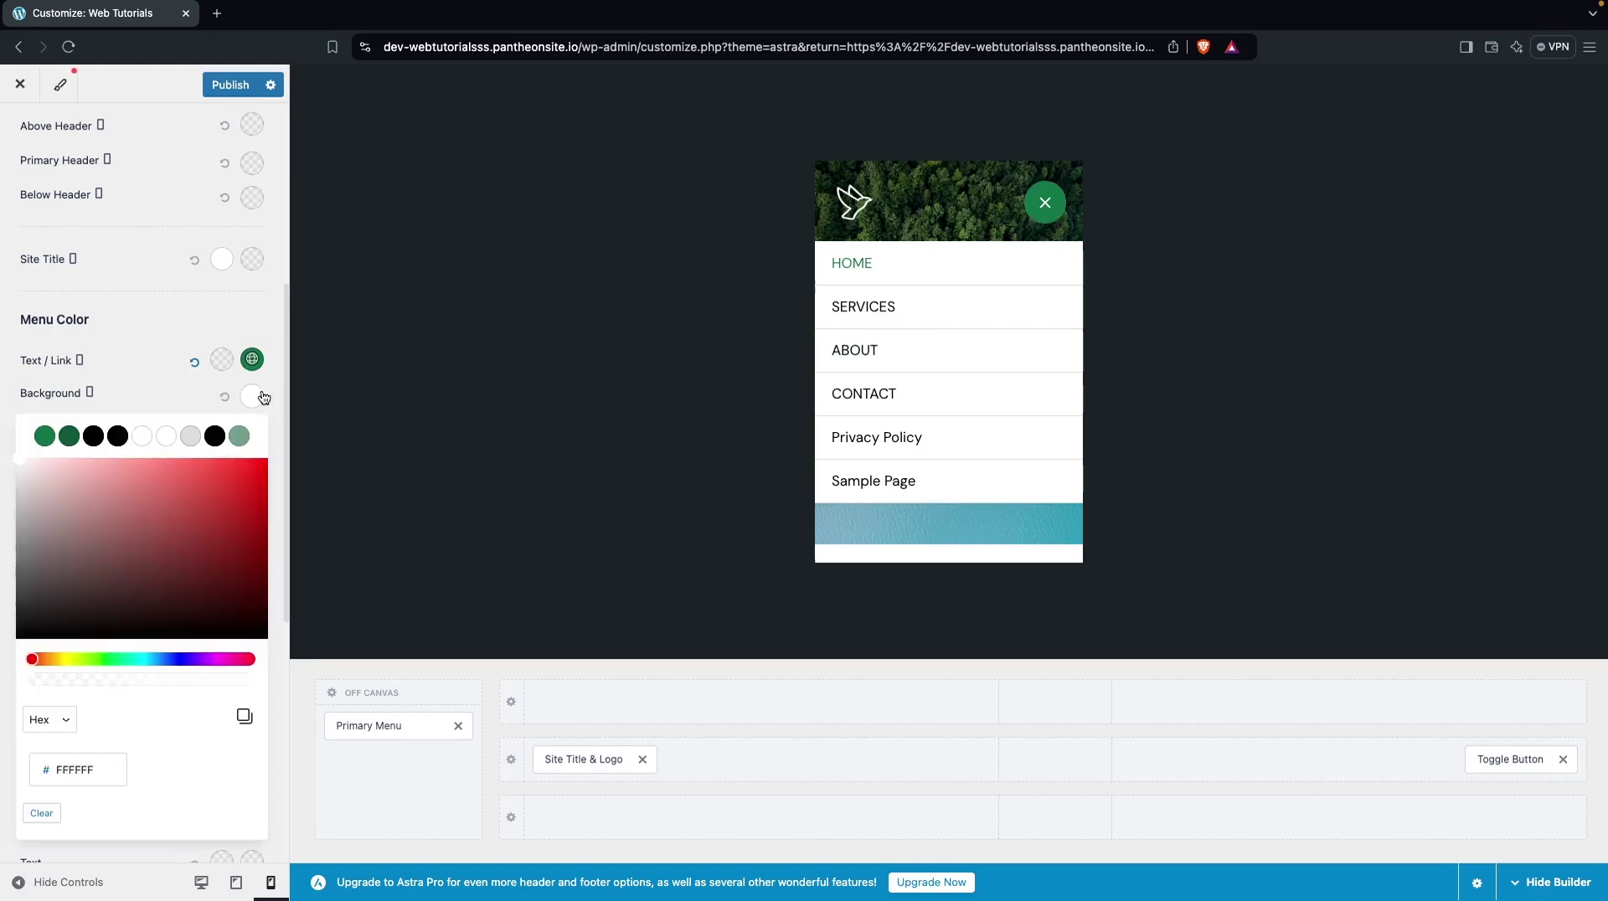
drag(155, 533, 174, 529)
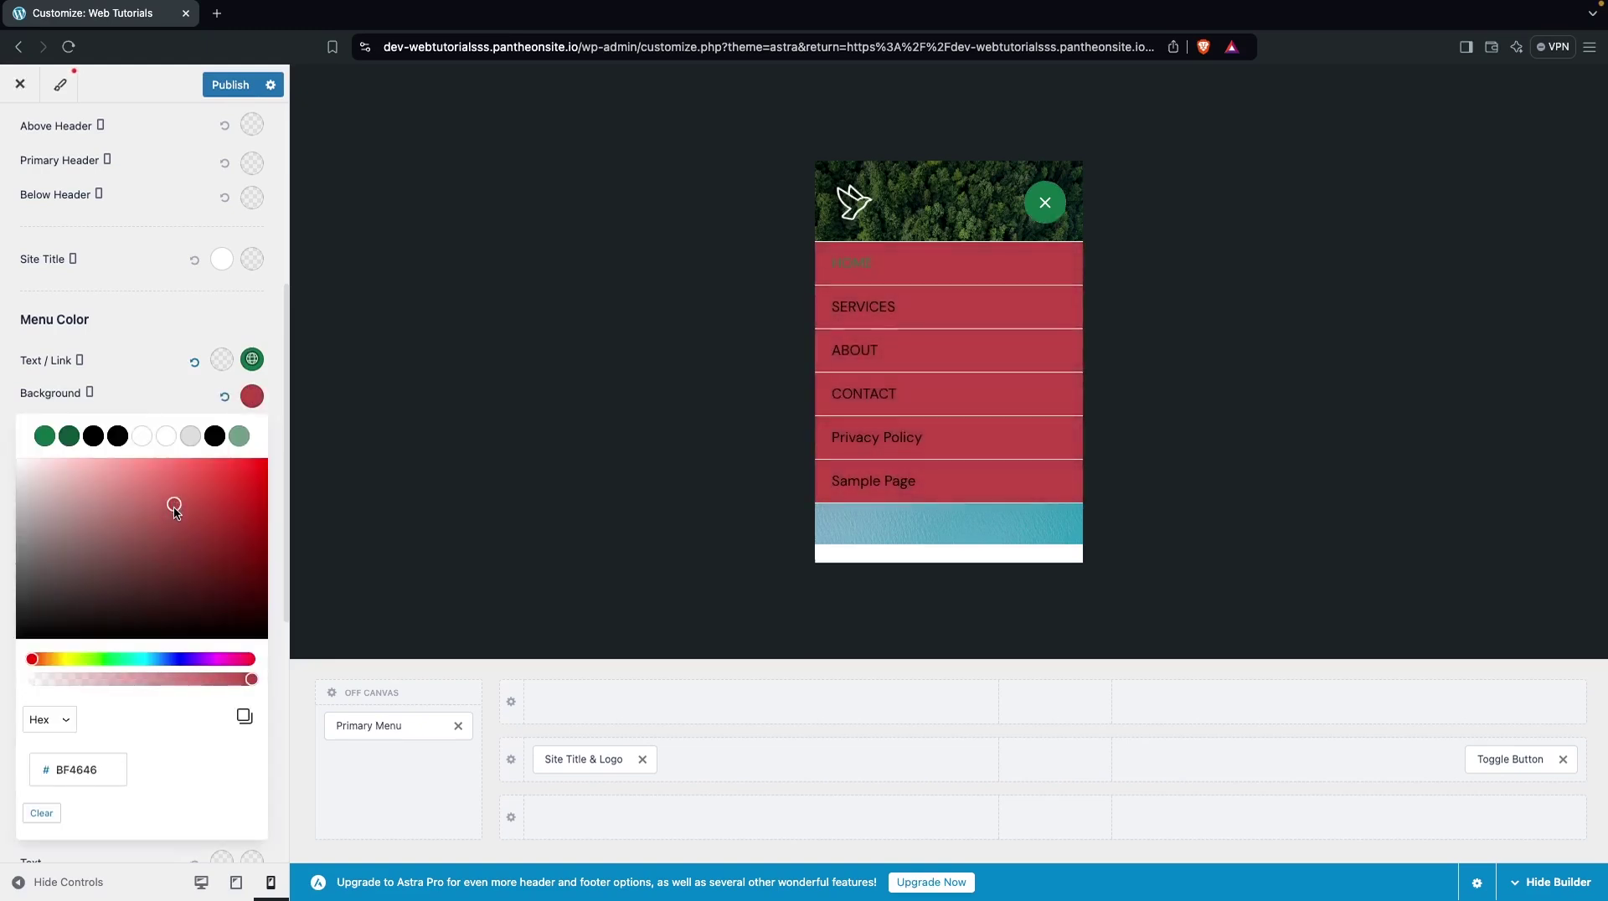
click(144, 436)
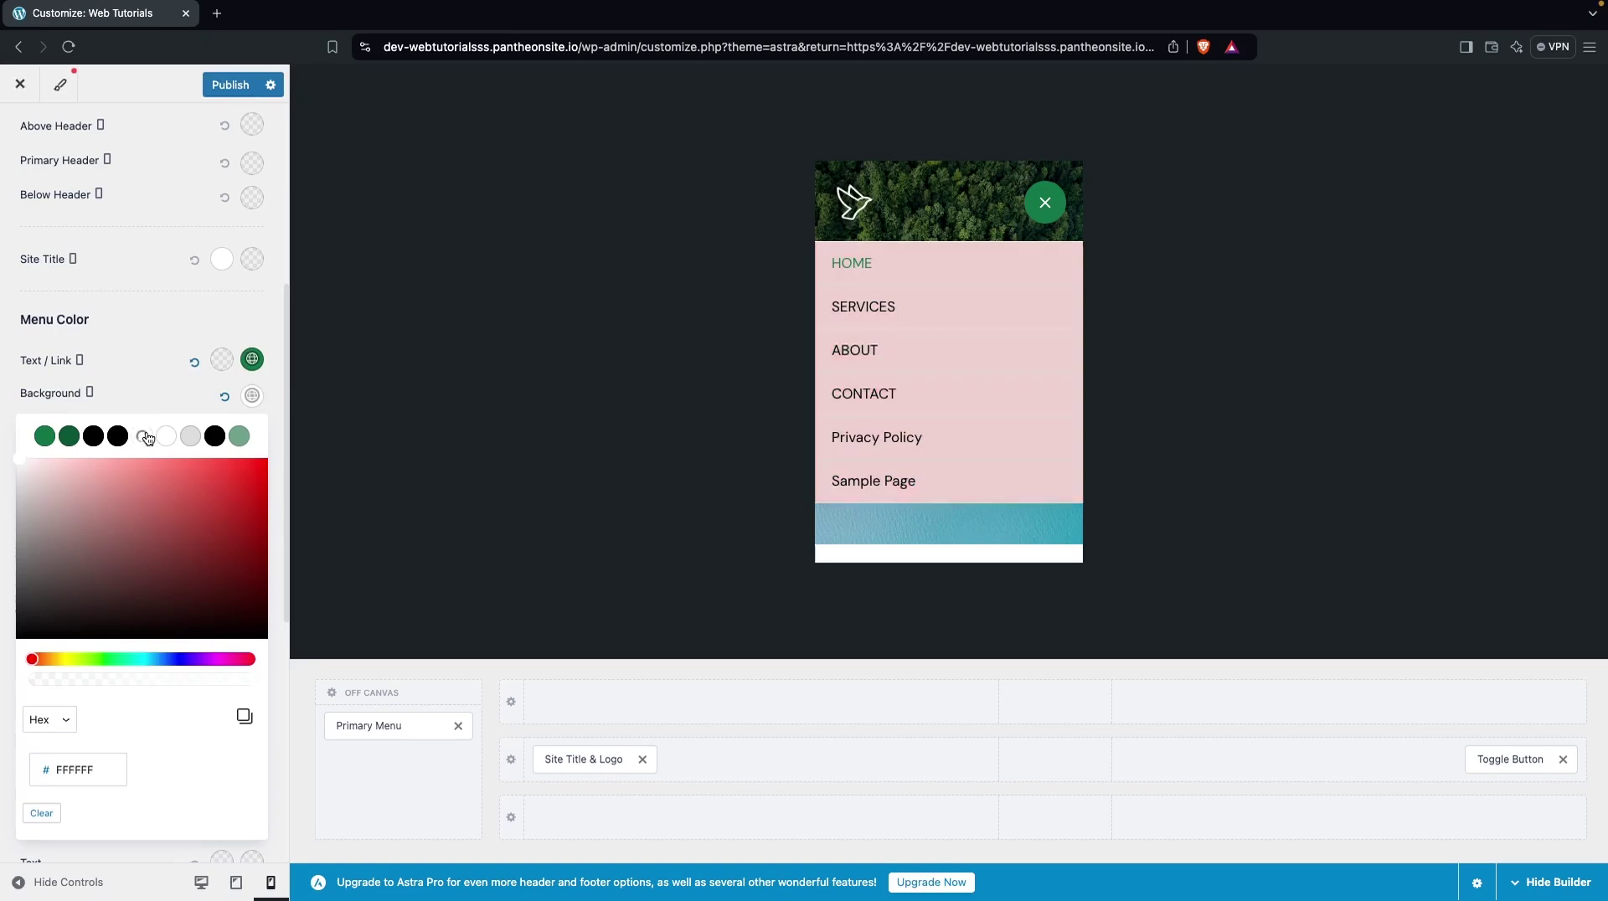
click(190, 435)
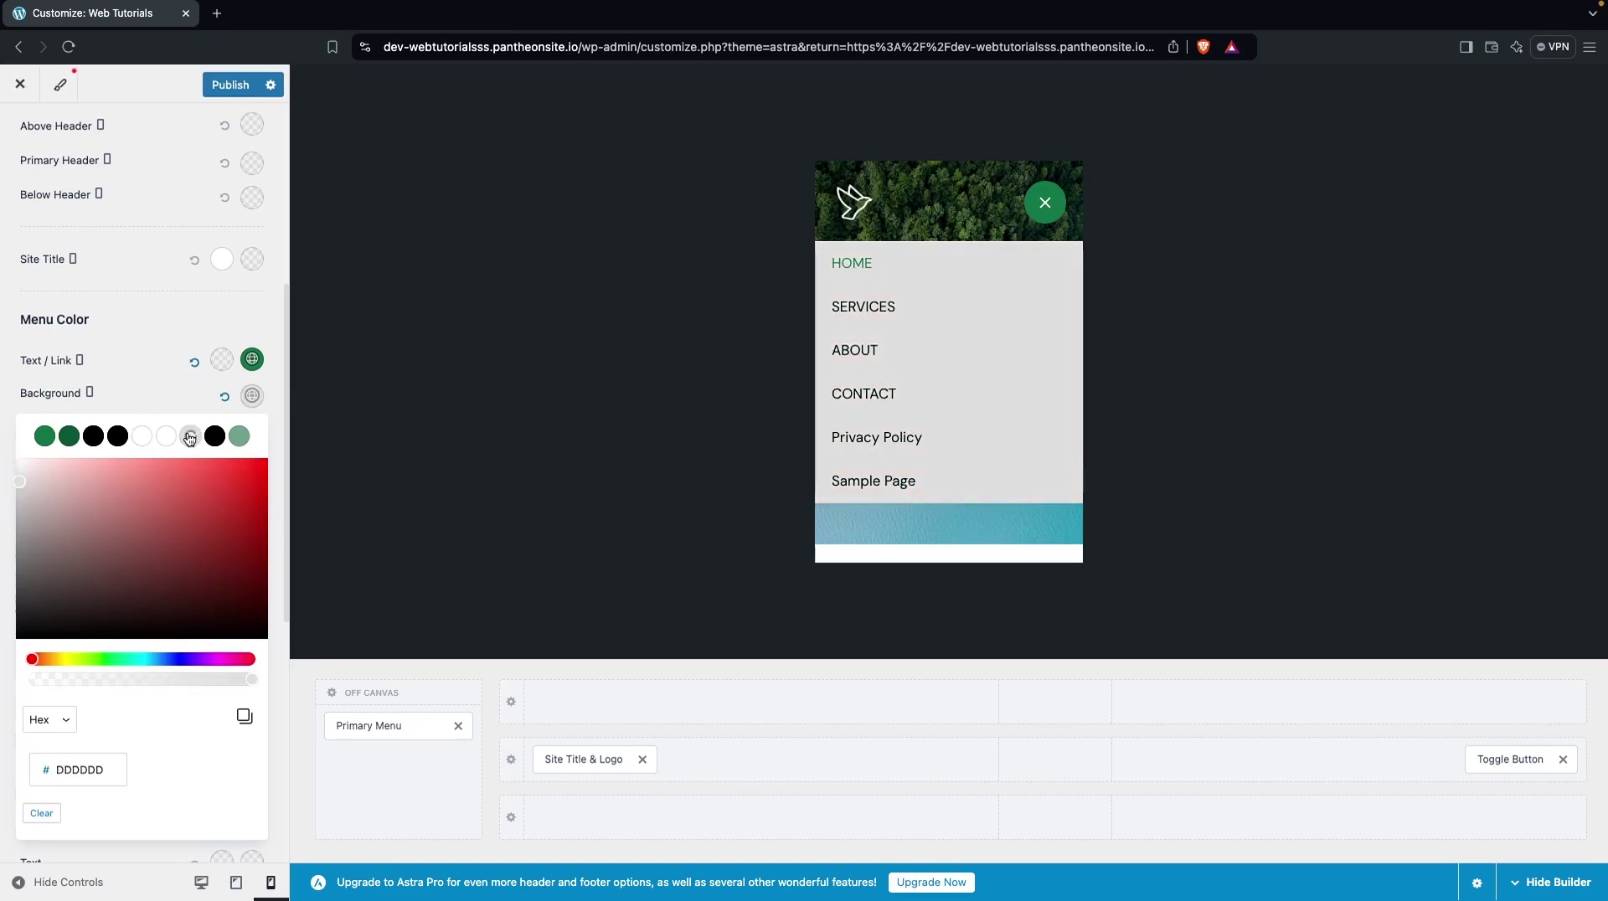
click(236, 436)
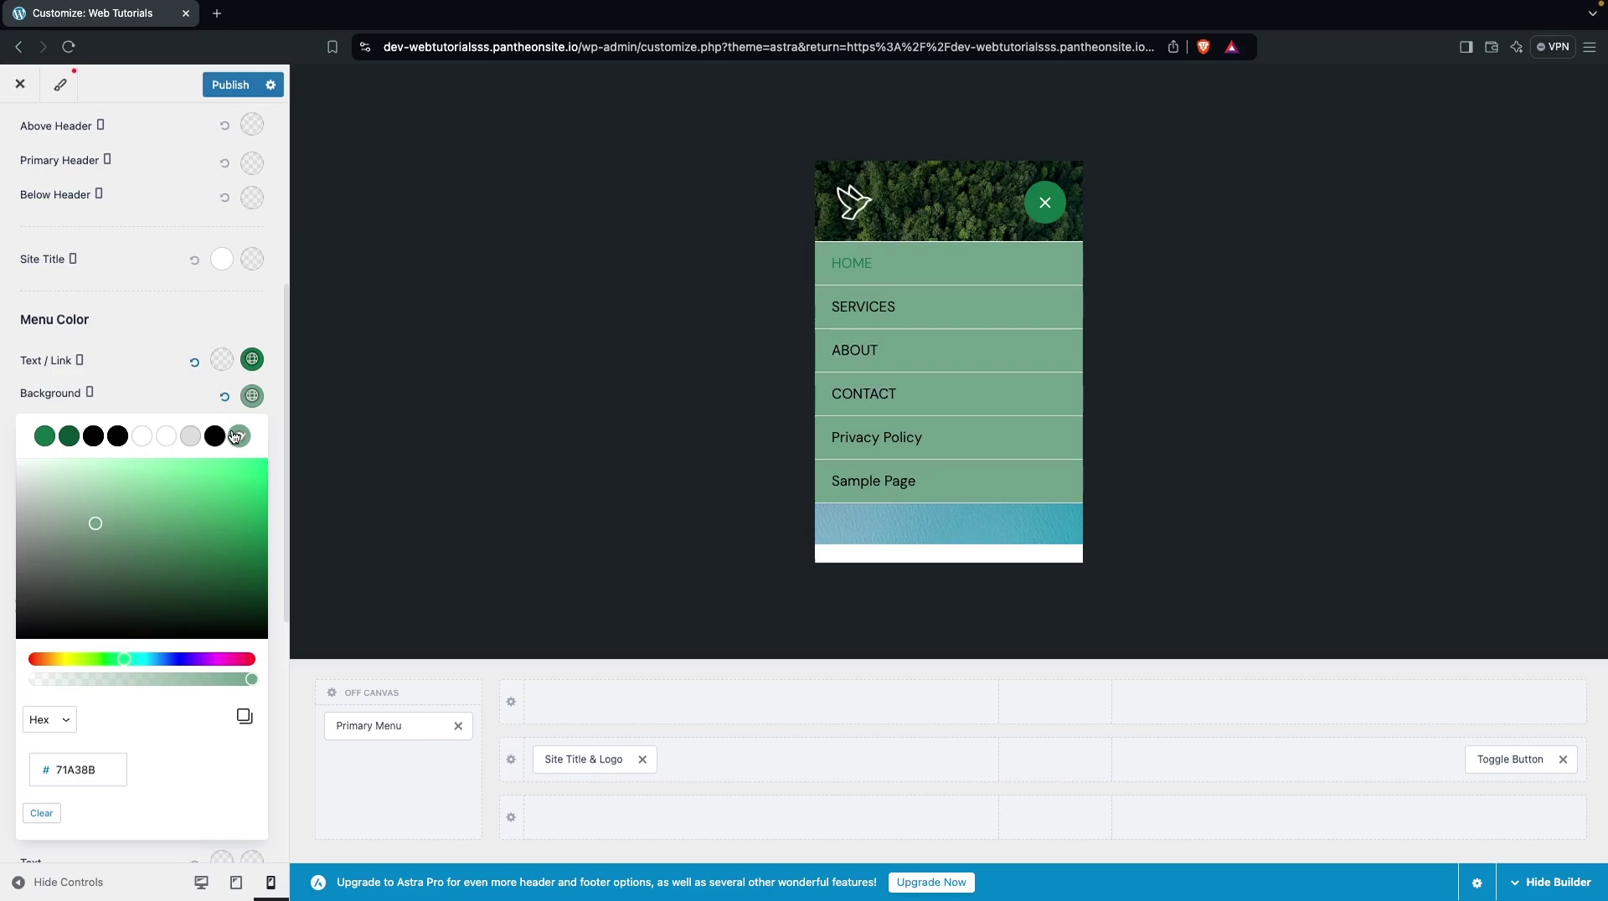
click(143, 442)
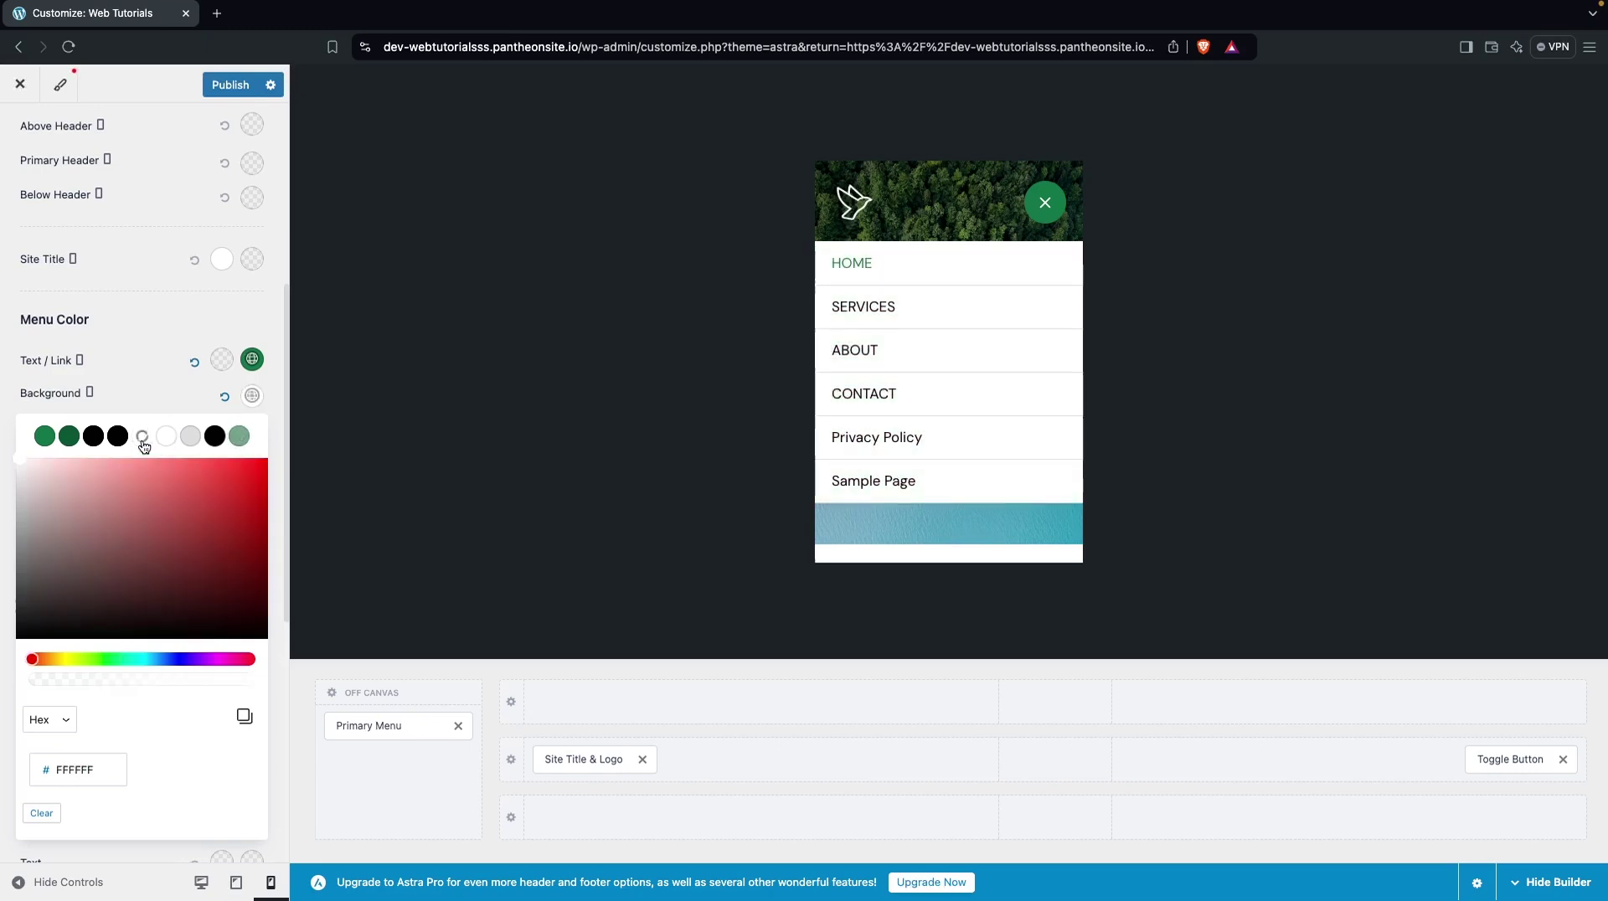
scroll(103, 419, down, 3)
scroll(103, 419, down, 1)
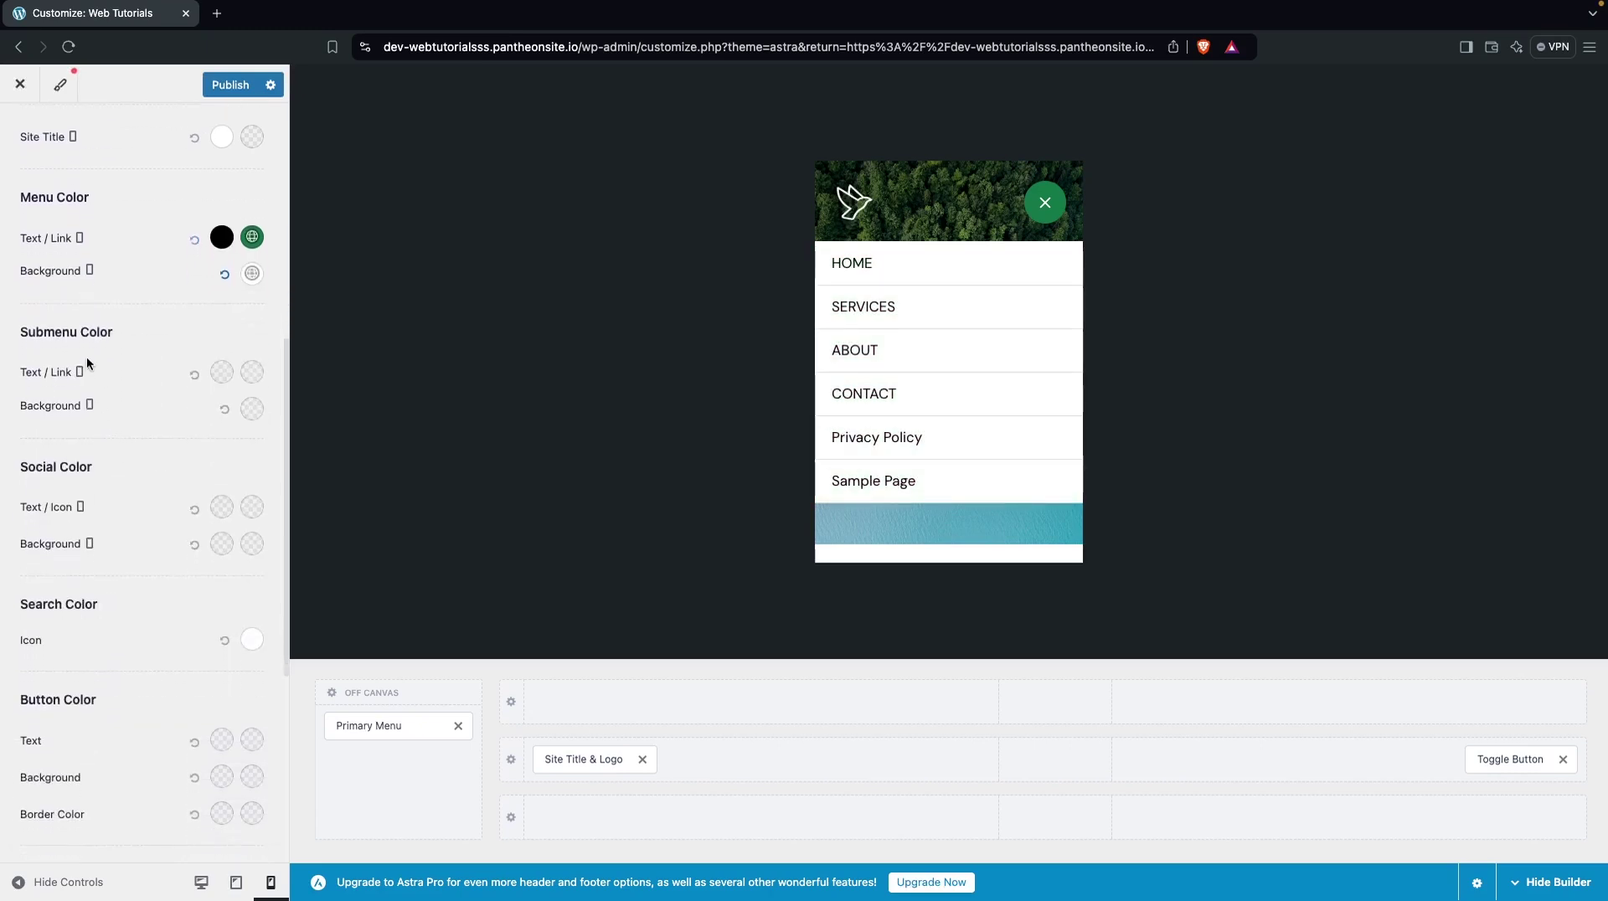
scroll(115, 453, down, 1)
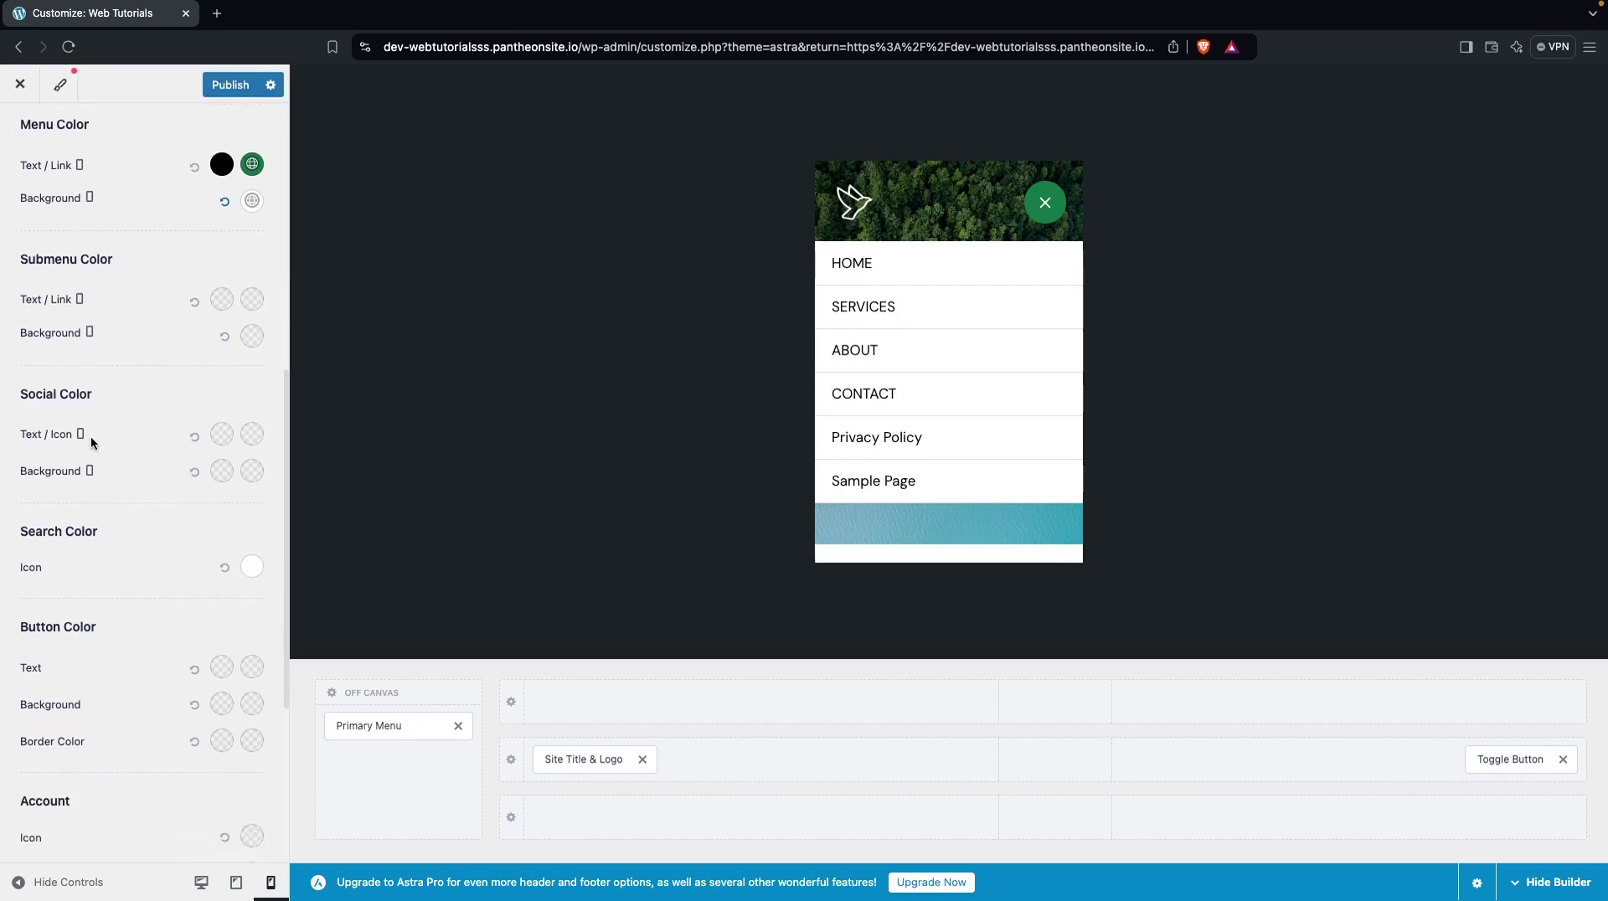
scroll(93, 398, down, 3)
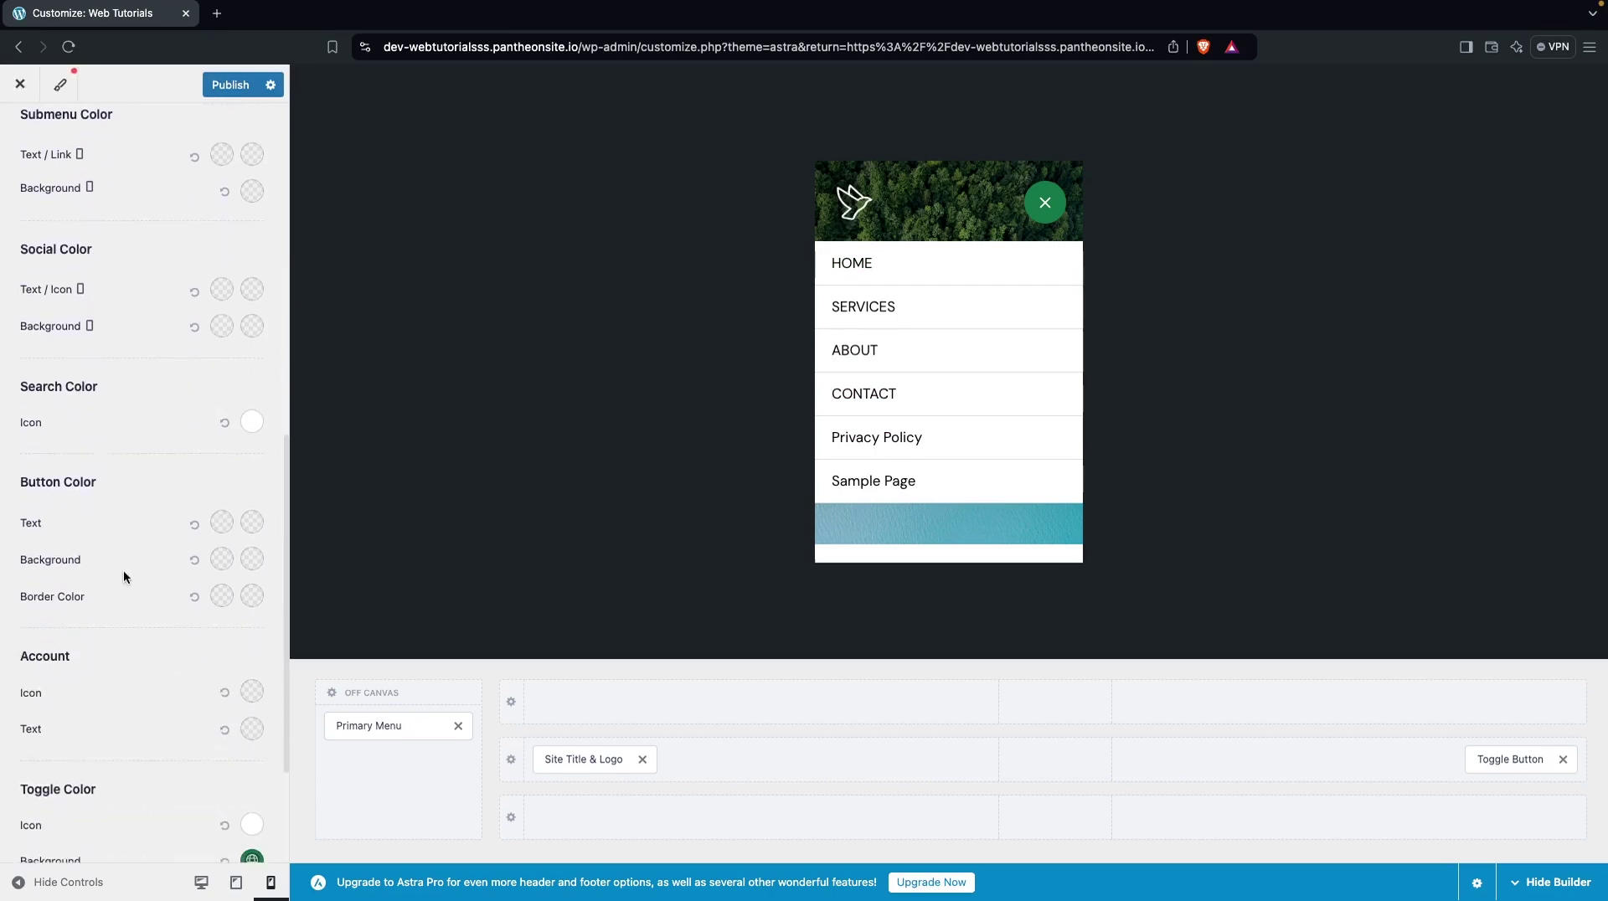
scroll(124, 576, down, 2)
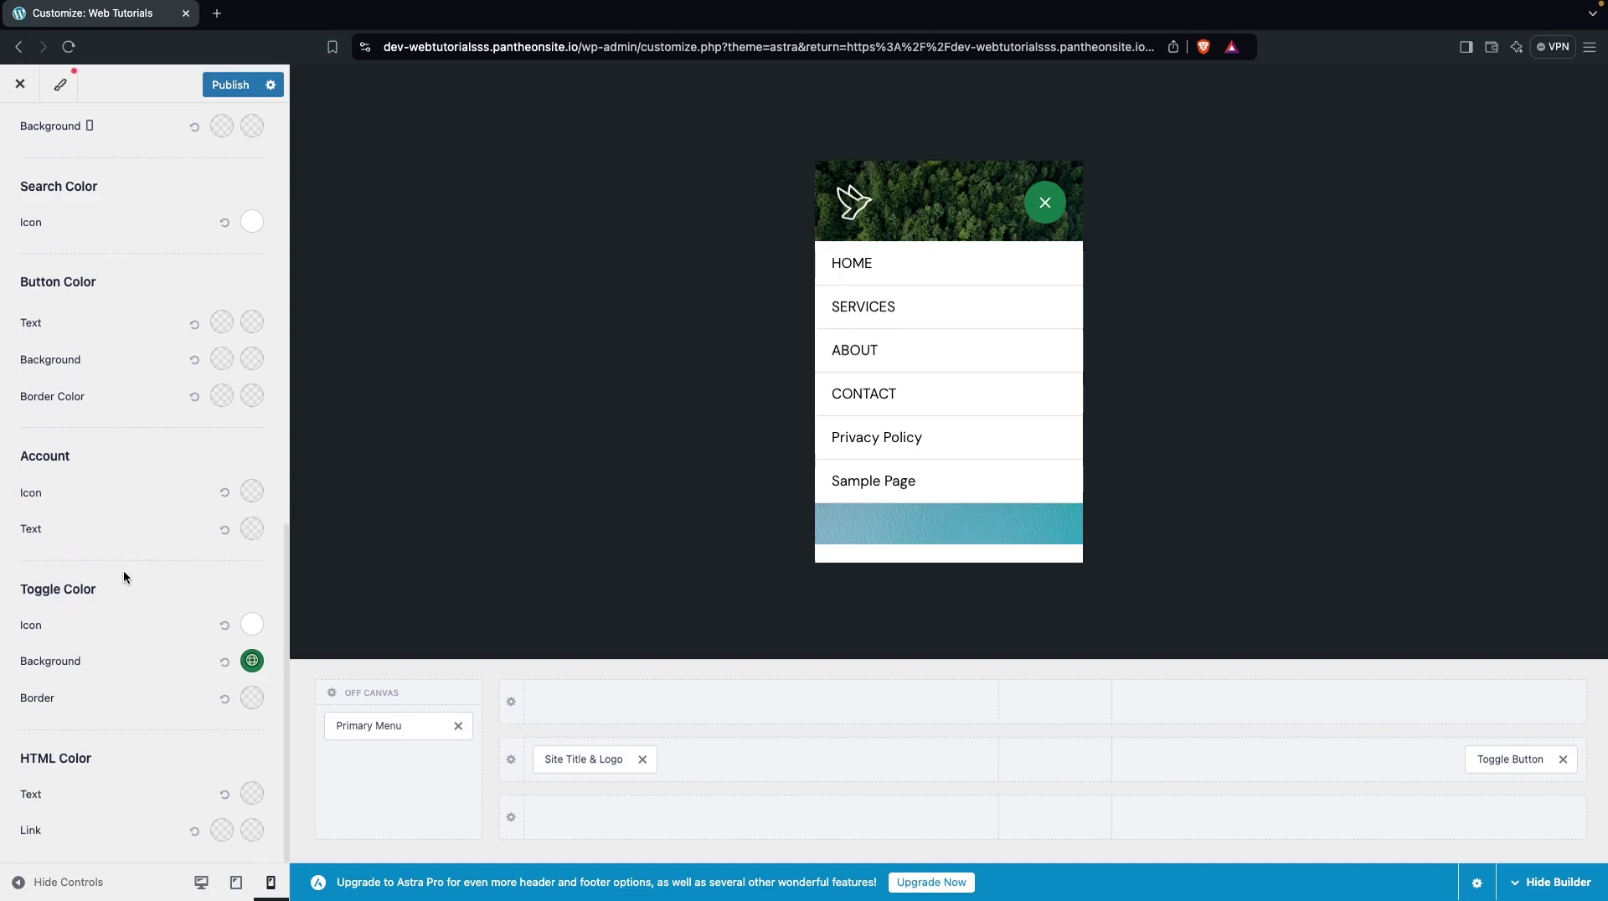
scroll(123, 570, up, 10)
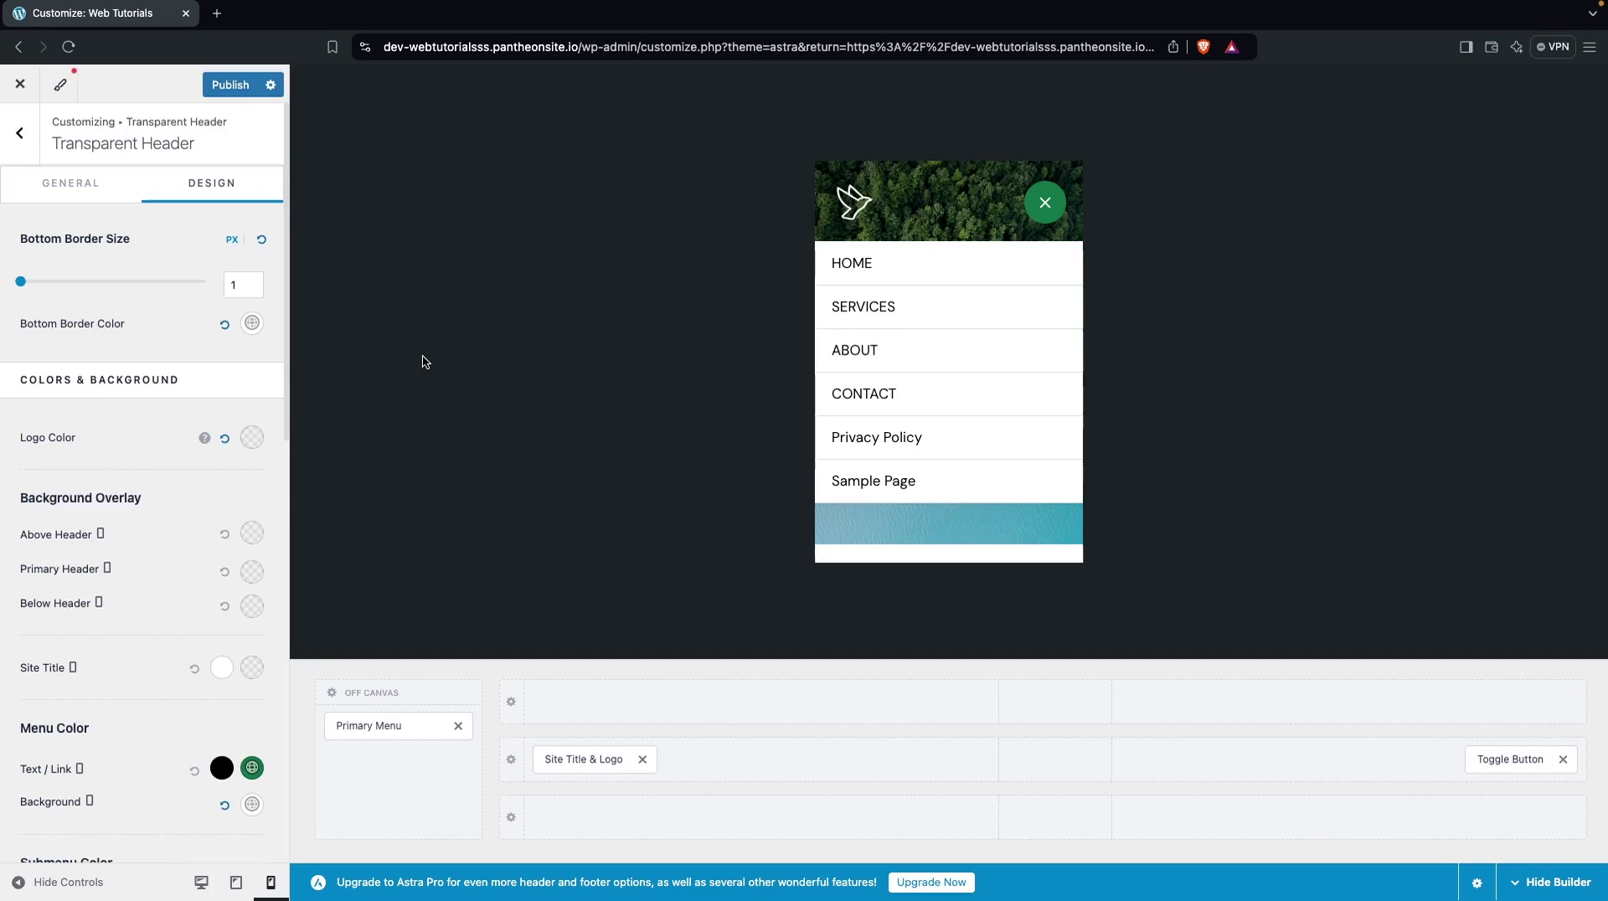
Exit the Customizer and search Add New Plugin for 'starter'
click(21, 84)
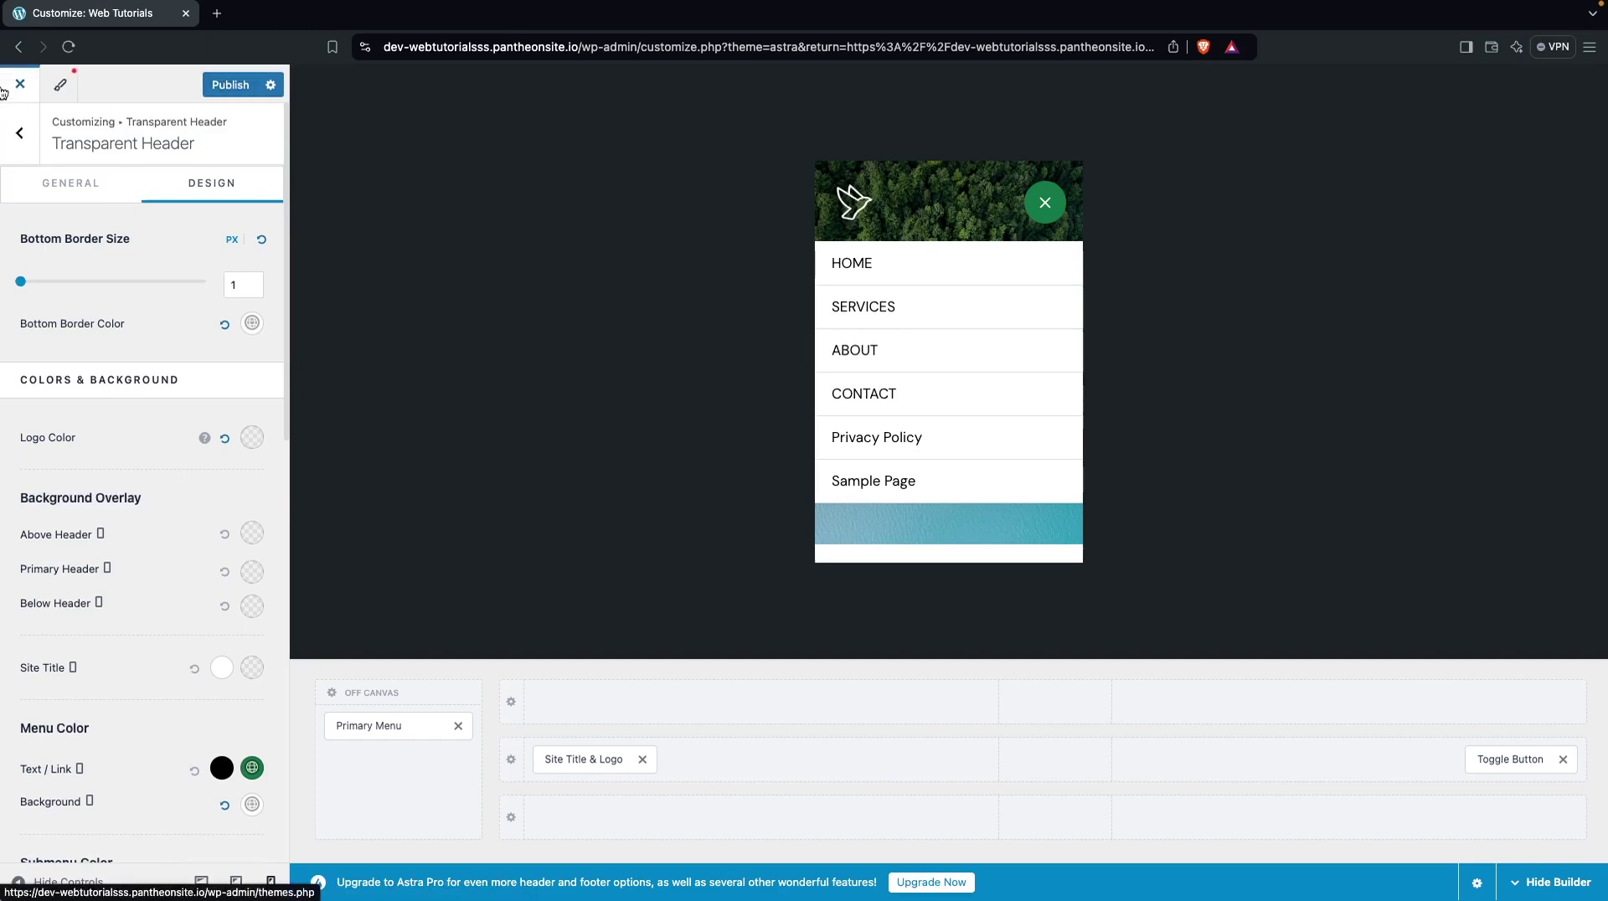
click(940, 167)
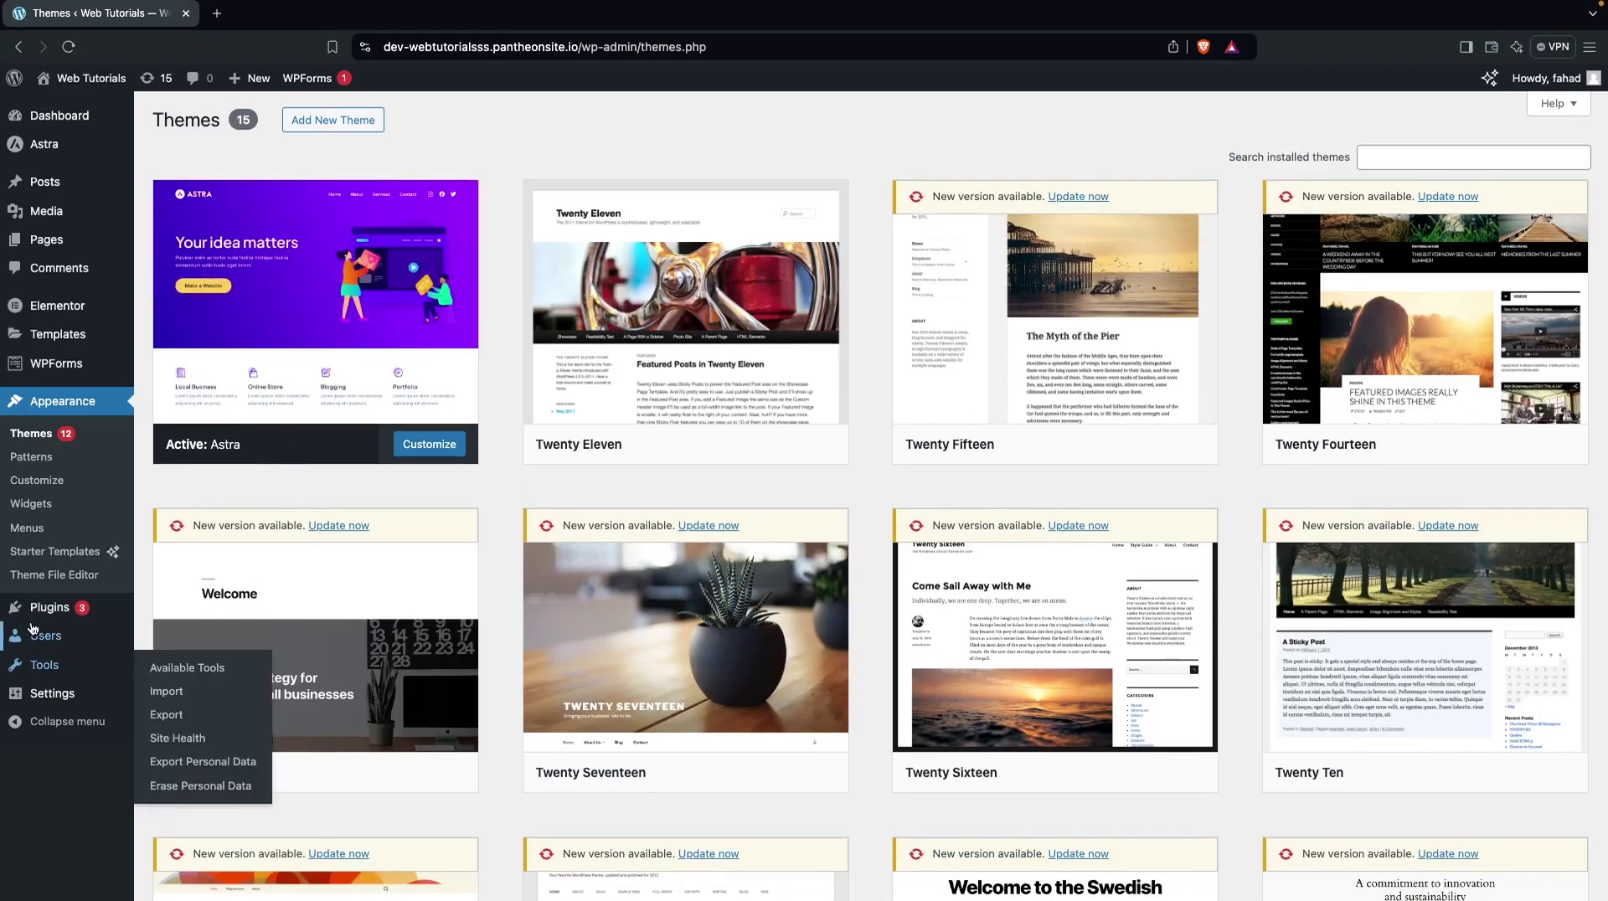
mouse_move(99, 608)
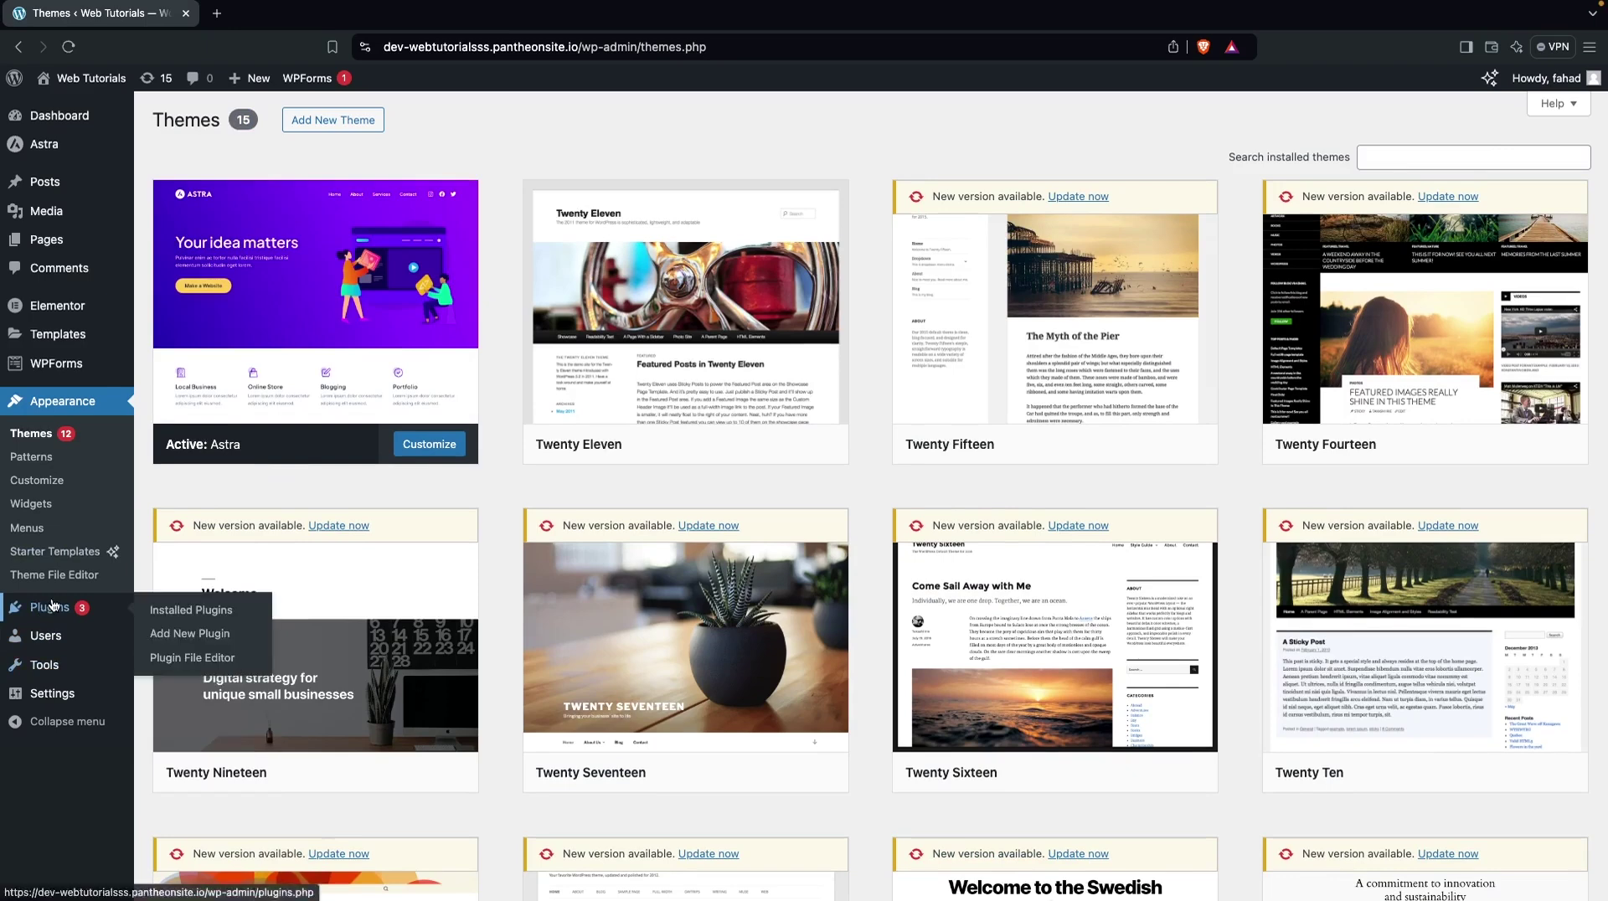
click(204, 635)
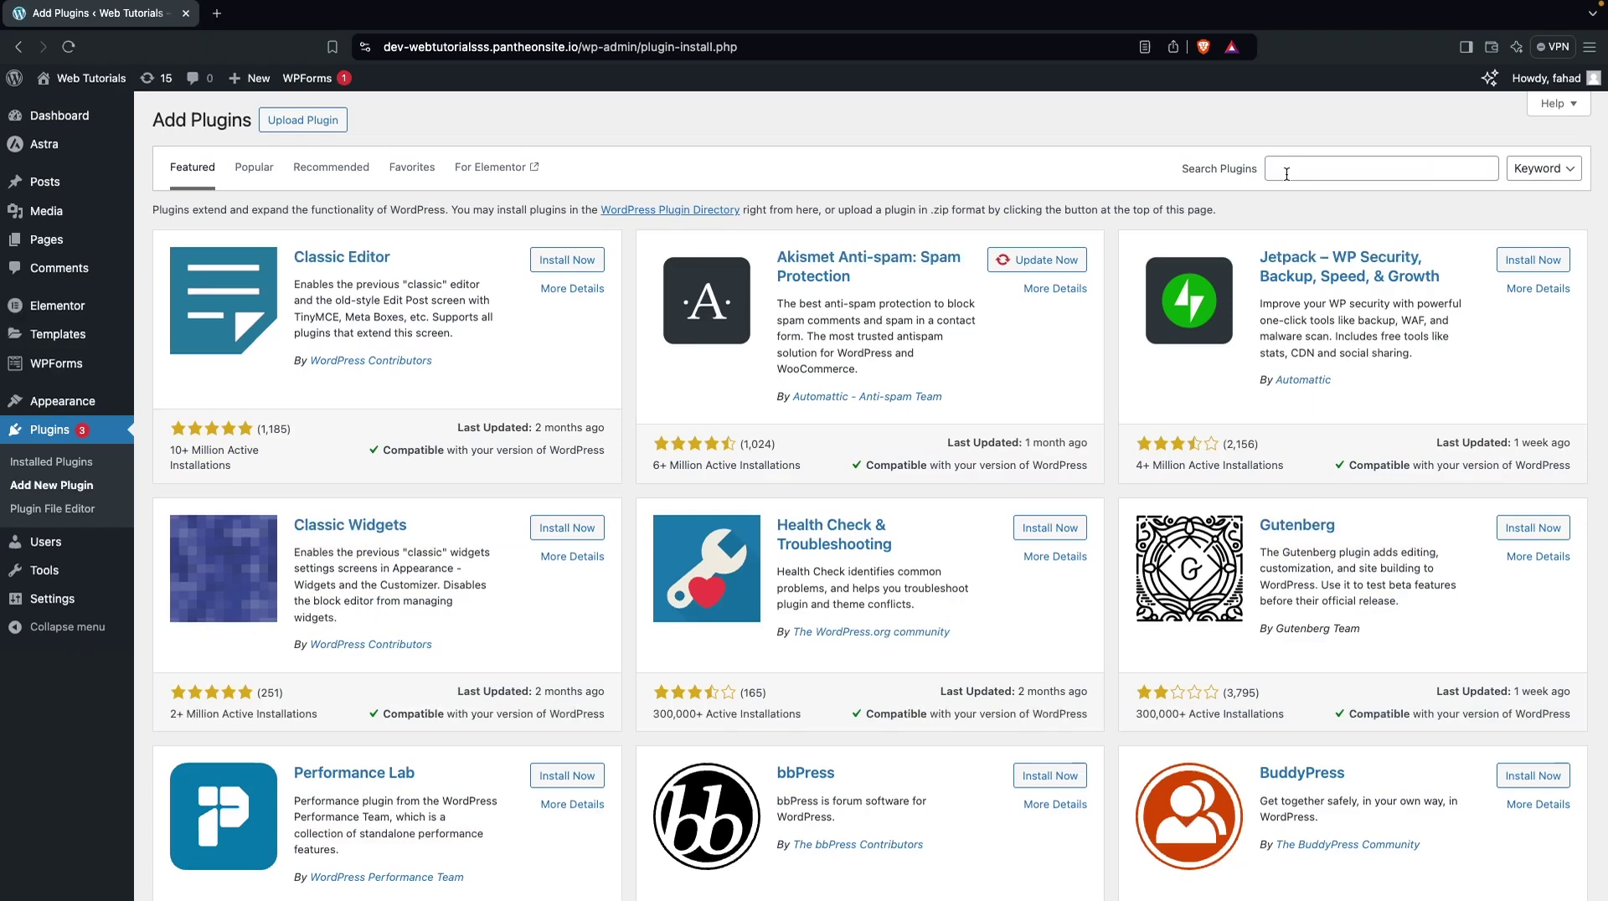
click(1286, 170)
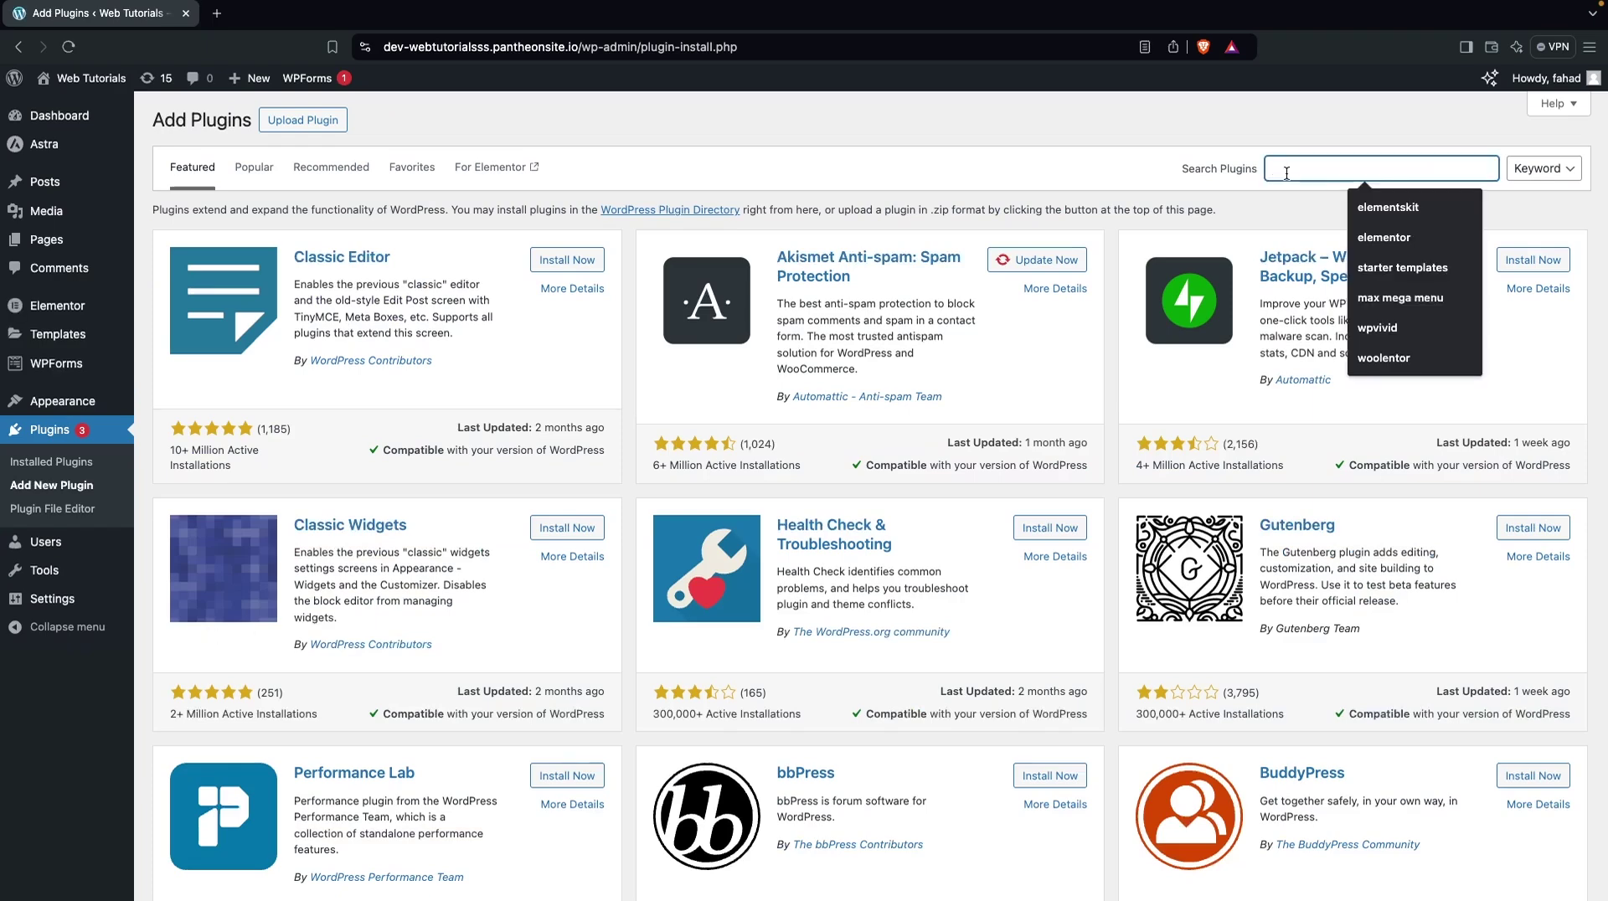
text(starter)
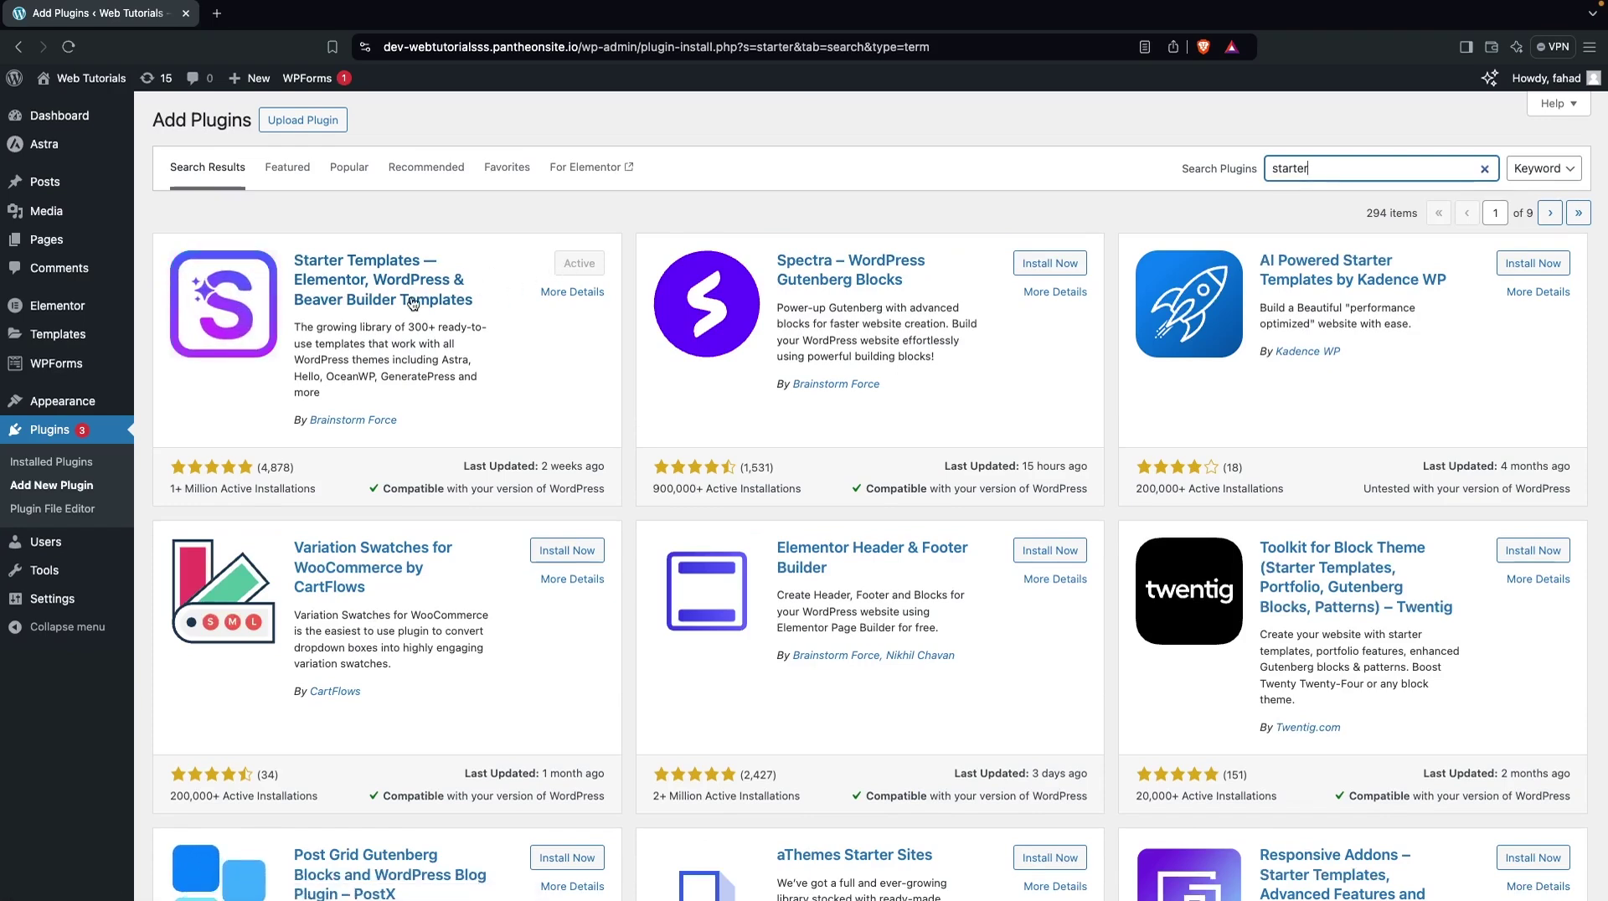
mouse_move(92, 402)
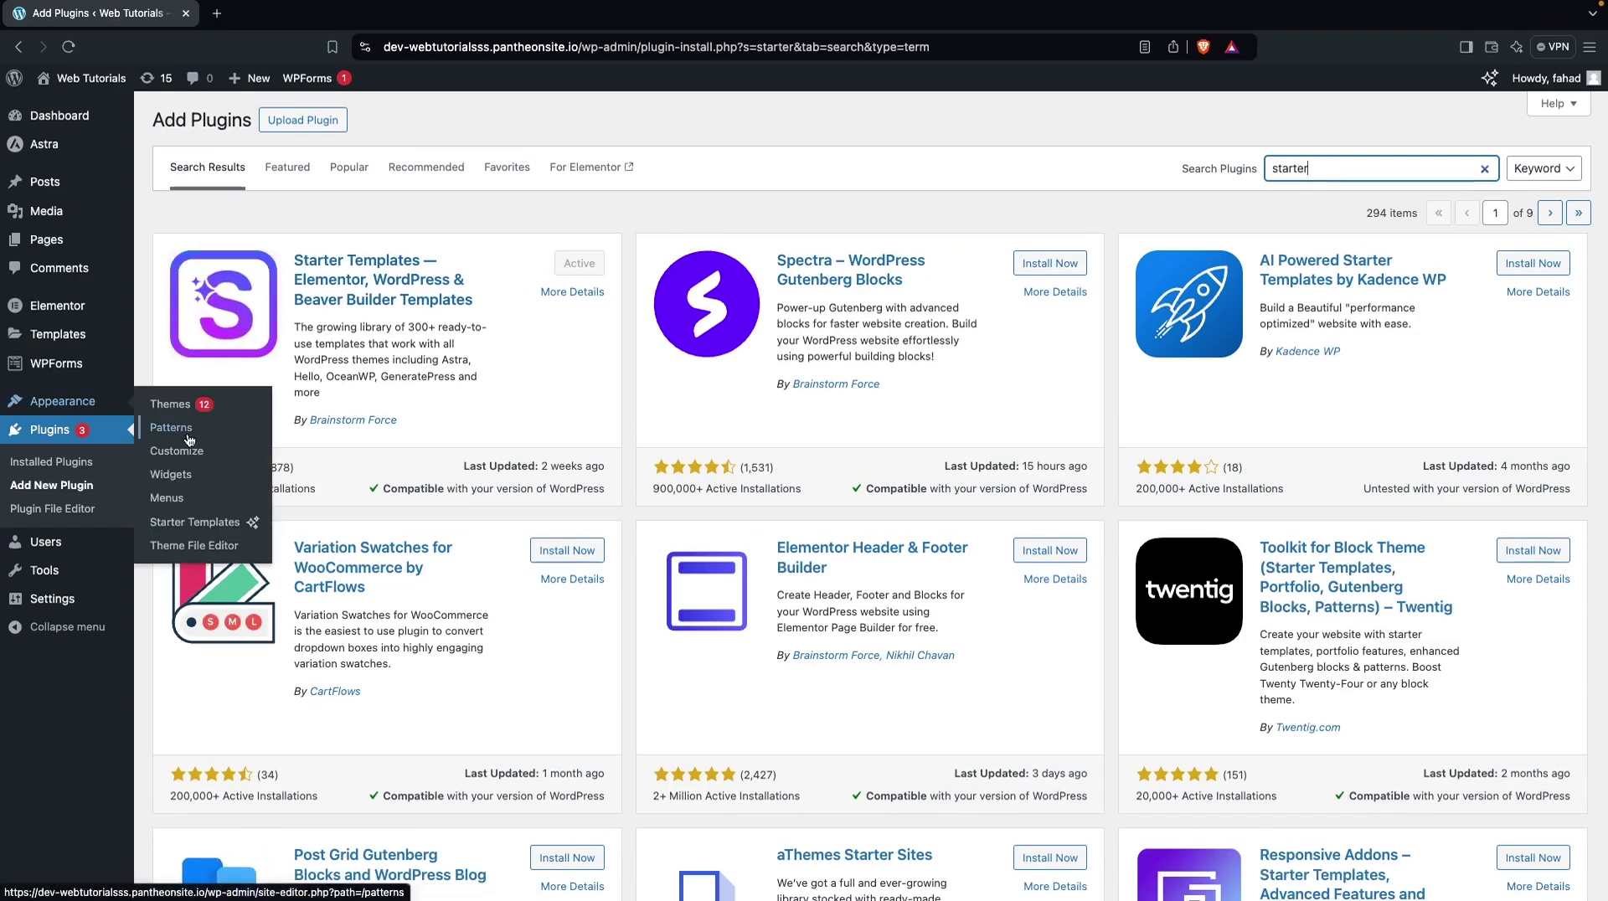
Open Appearance > Starter Templates and filter the templates to Elementor
click(201, 524)
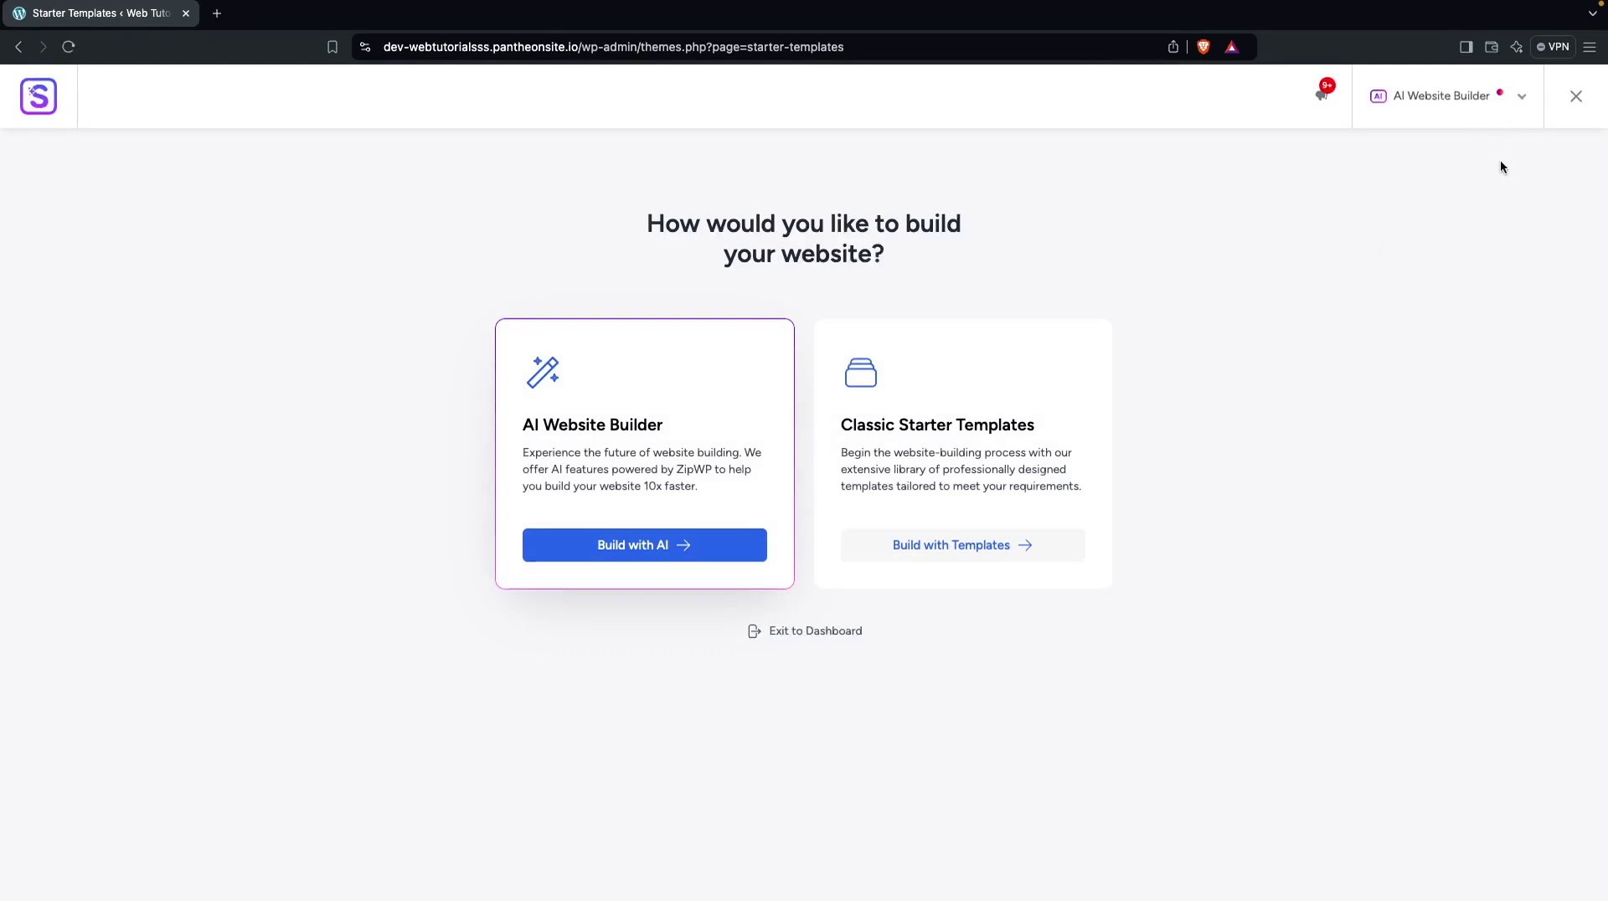
click(1523, 99)
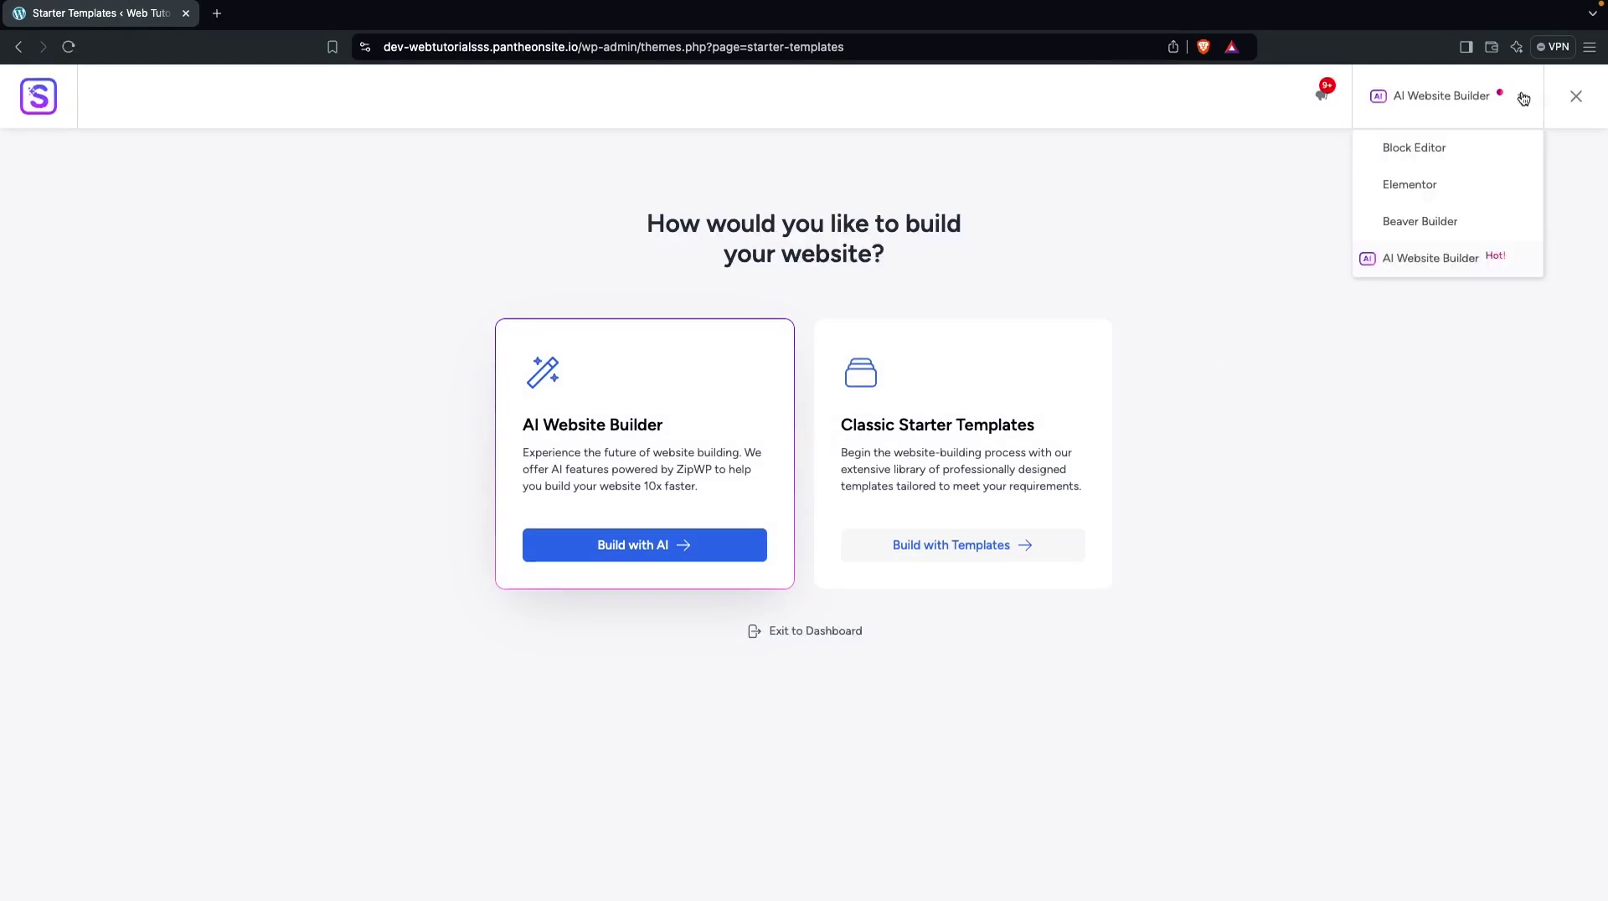
click(1427, 170)
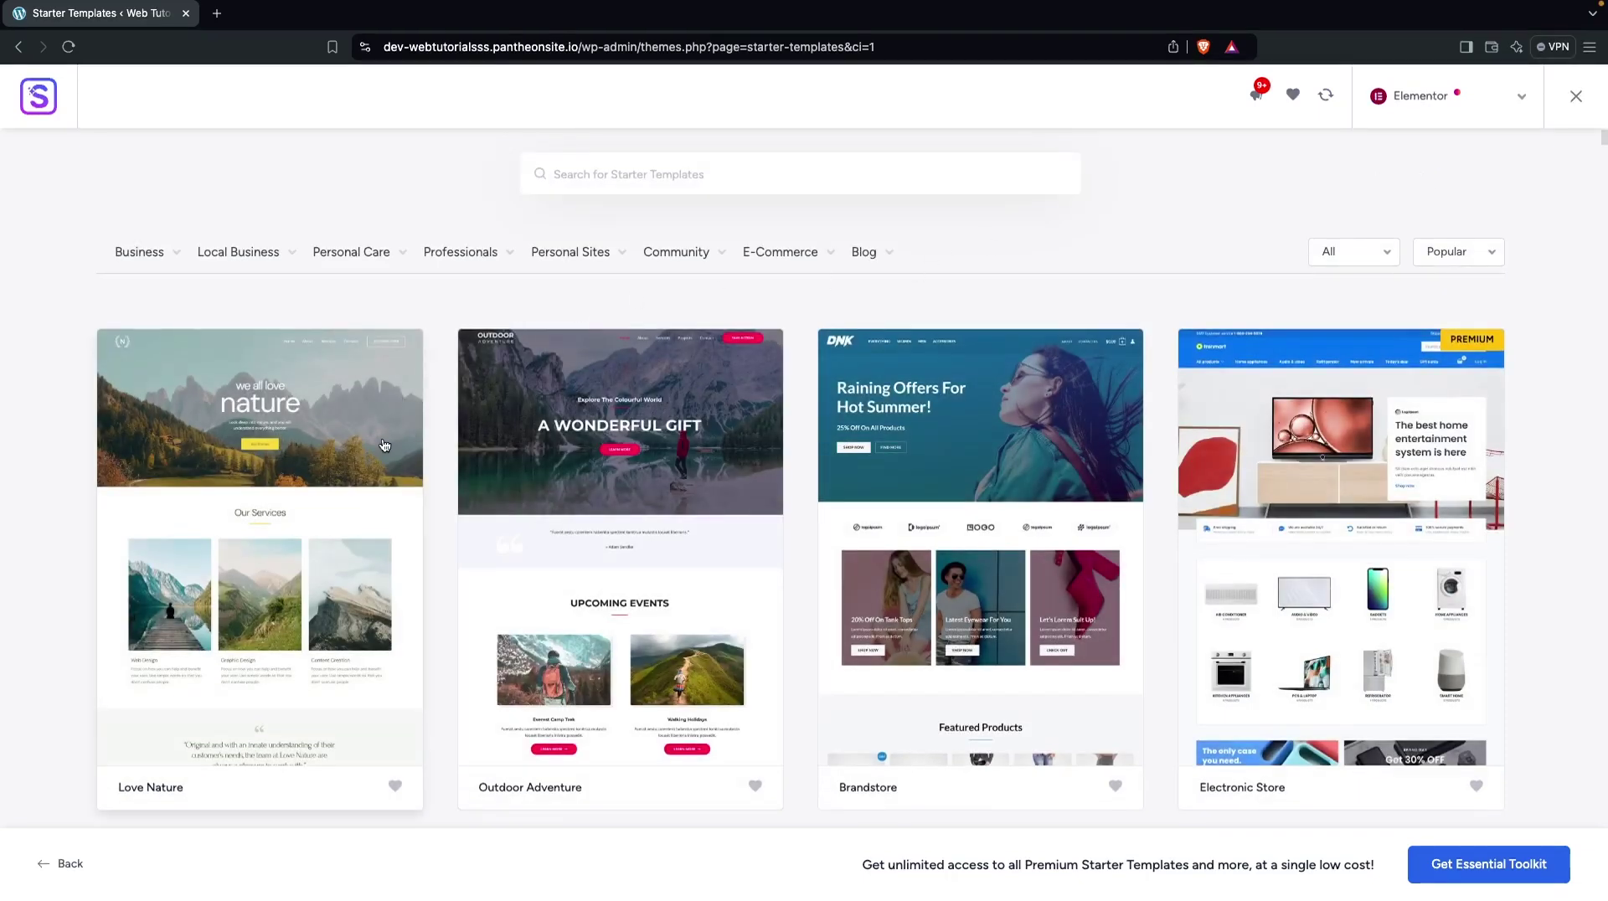
scroll(419, 352, down, 2)
Preview the Love Nature template, close it, and exit to the Dashboard
click(297, 391)
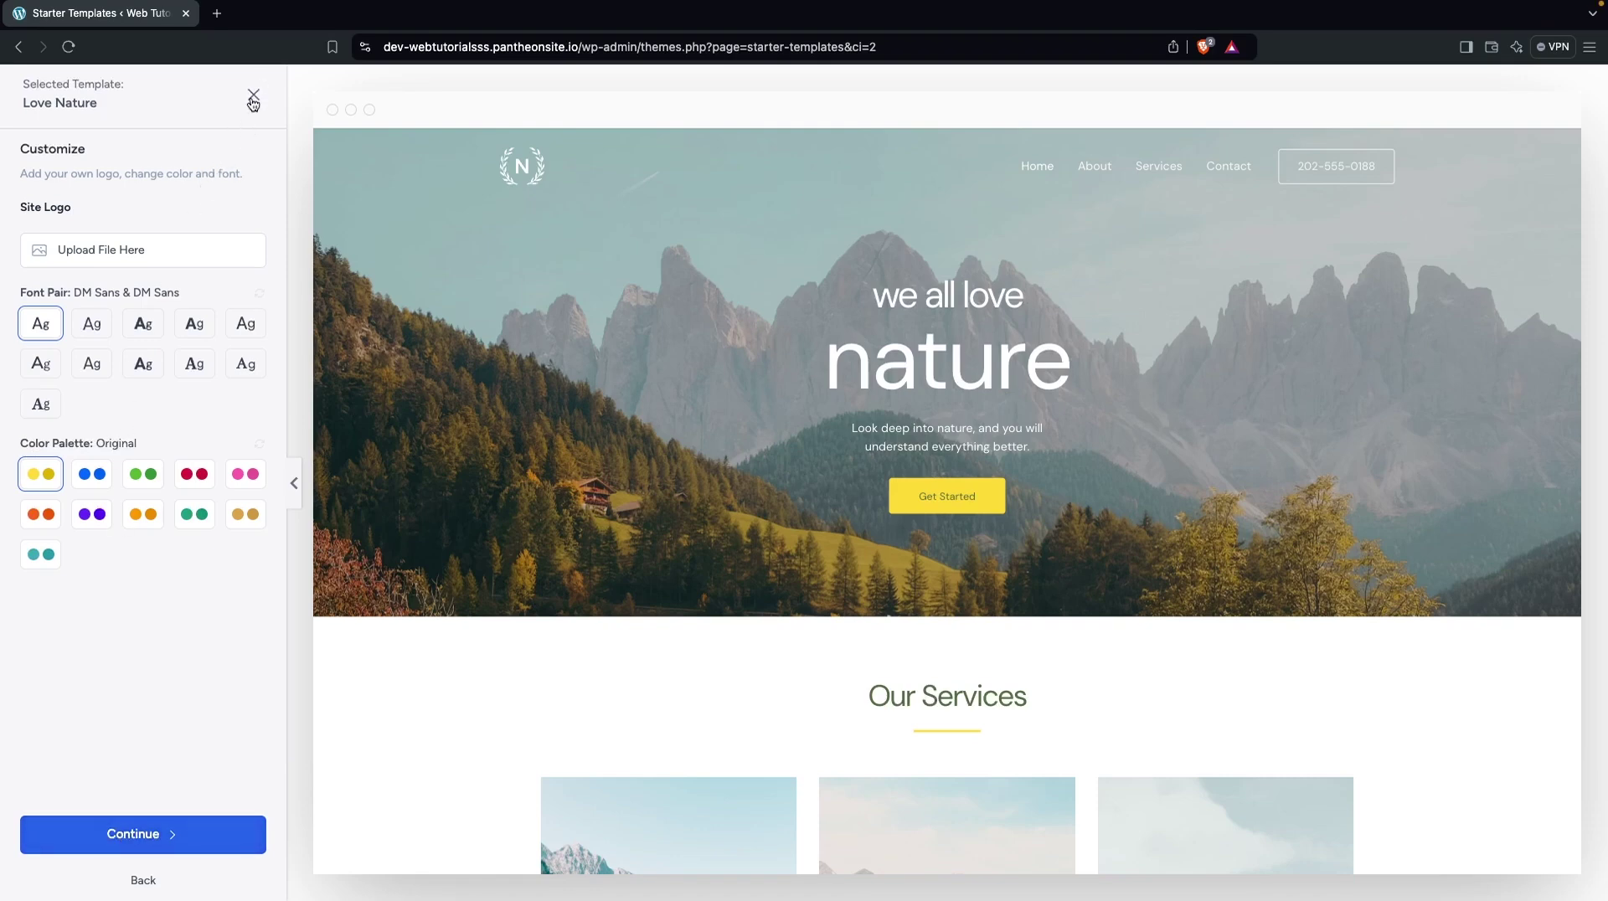
click(253, 98)
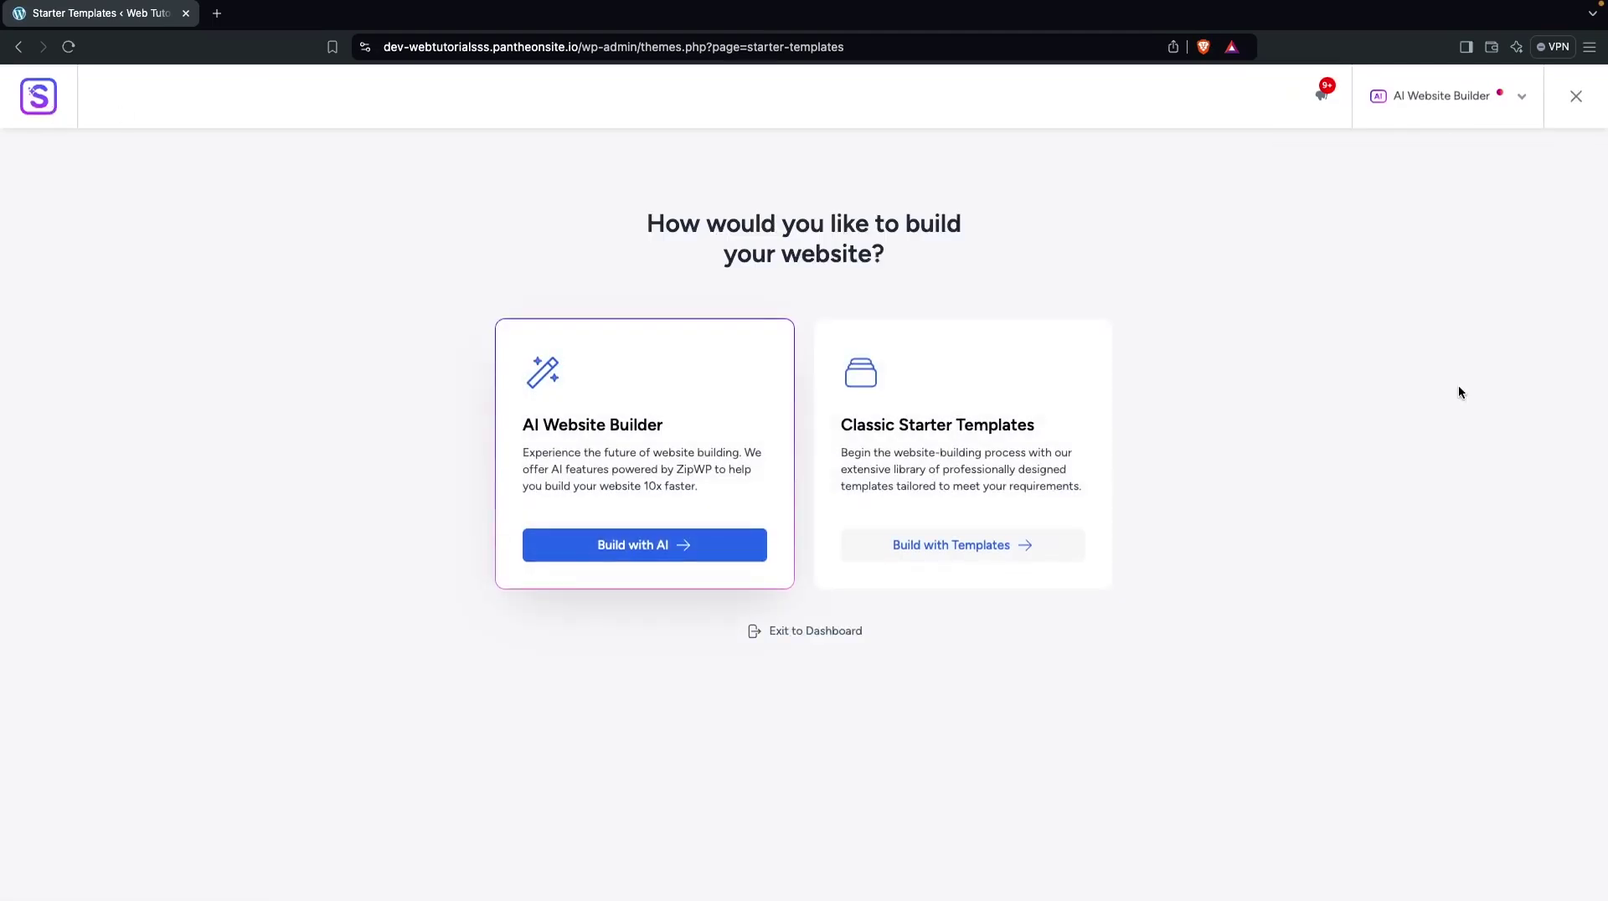
click(1587, 110)
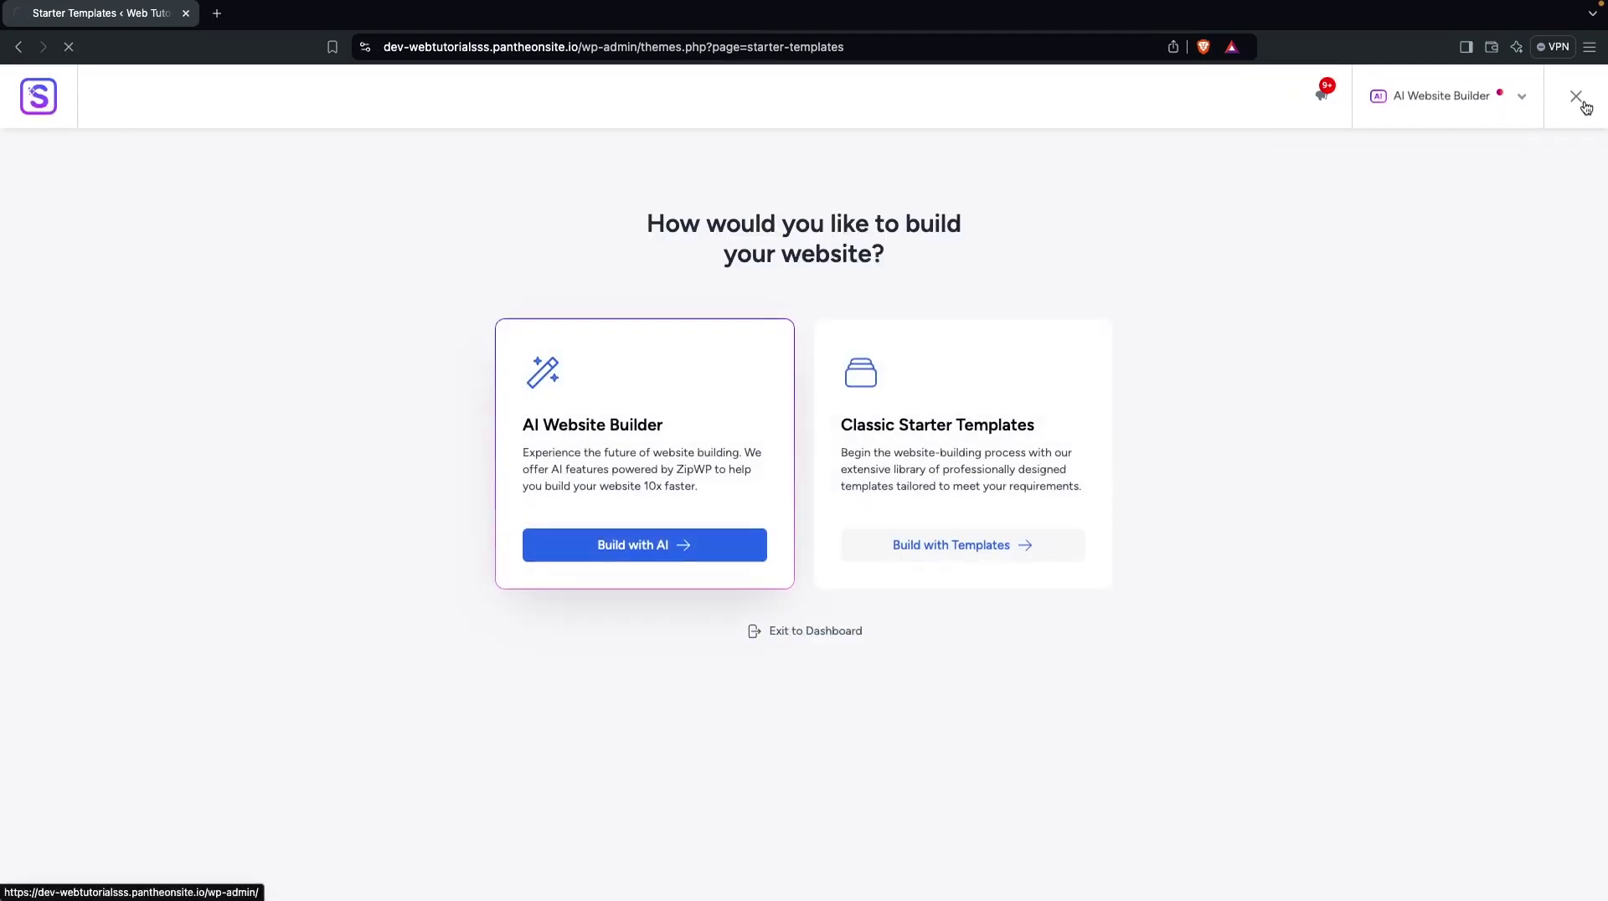